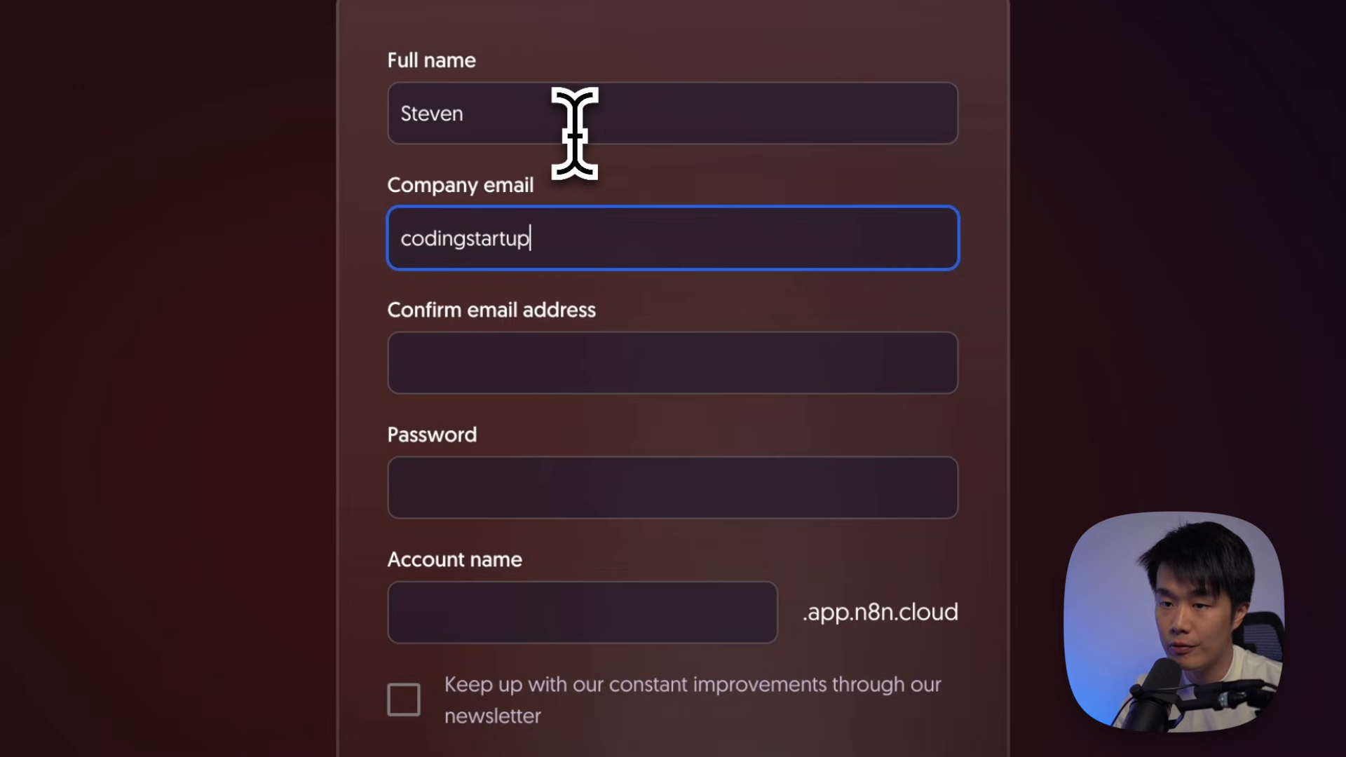
Fill in the sign-up email and its confirmation, paste the password, and enter an account name
{"action": "type", "text": "om"}
{"action": "key", "text": "Tab"}
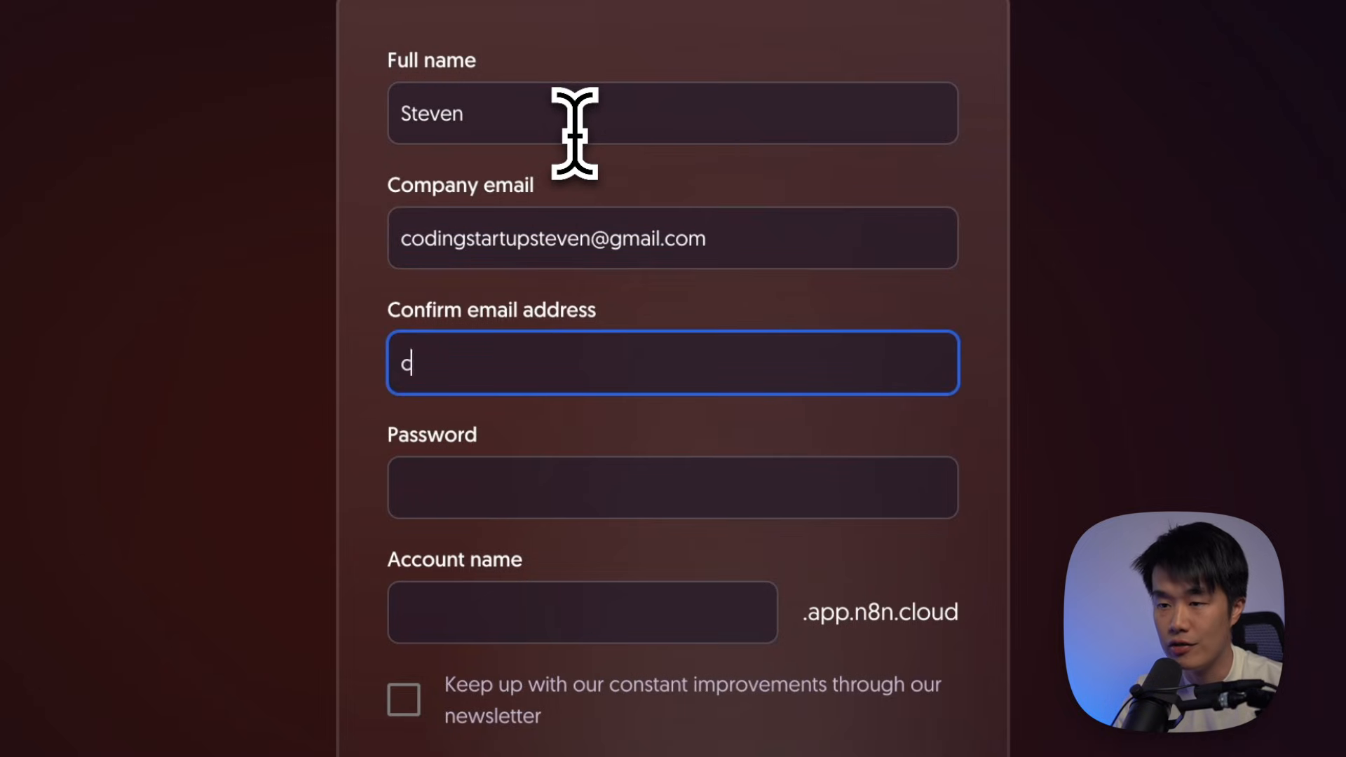
{"action": "key", "text": "Tab"}
{"action": "key", "text": "ctrl+v"}
{"action": "key", "text": "Tab"}
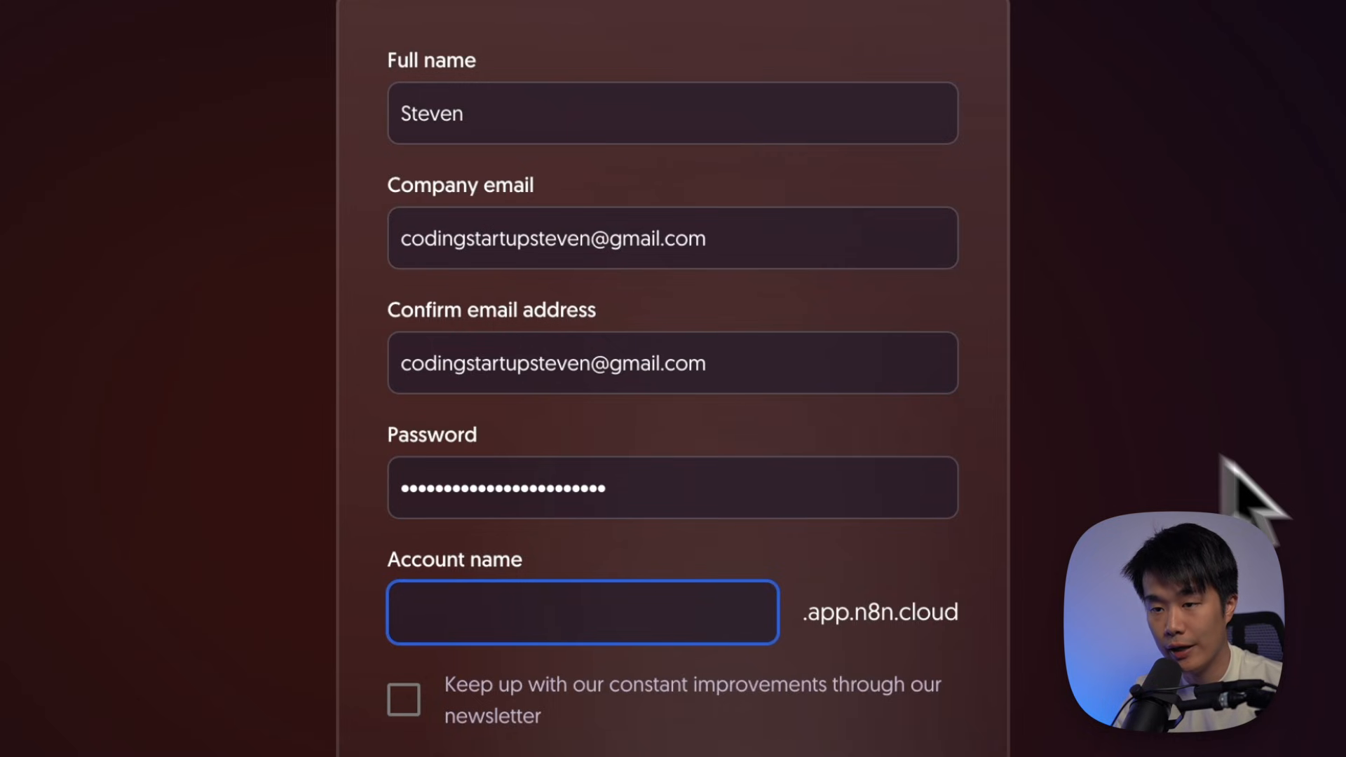
{"action": "type", "text": "css"}
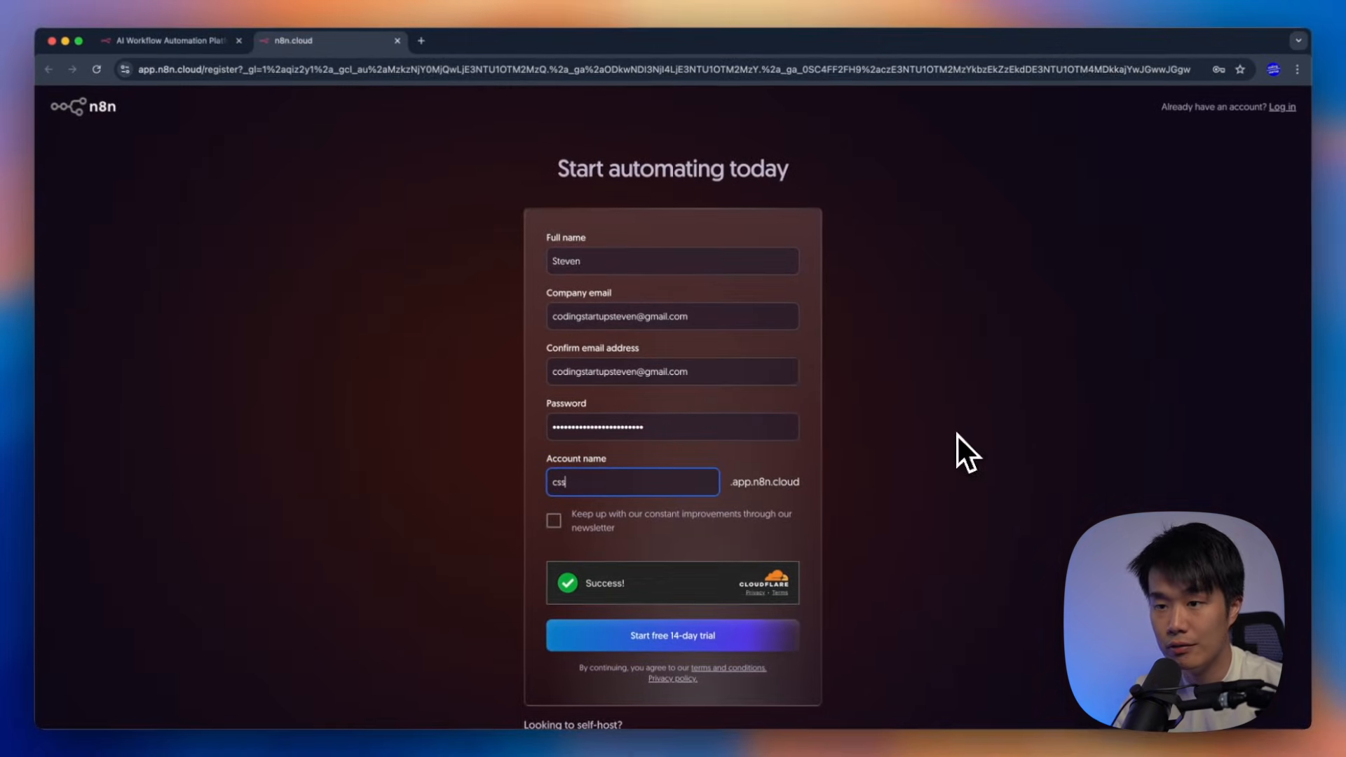
Submit the free 14-day trial sign-up, replace the taken account name, and resubmit
{"action": "left_click", "coordinate": [675, 644]}
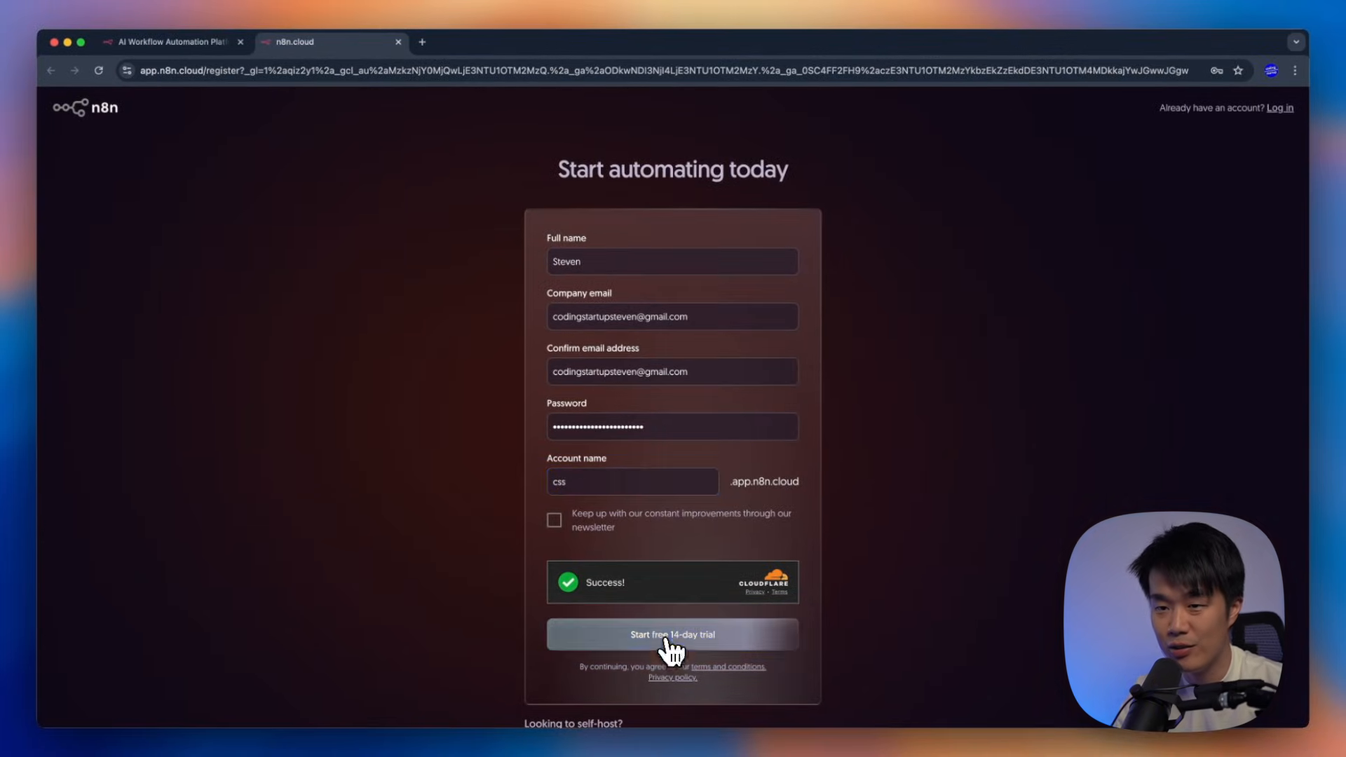
{"action": "left_click", "coordinate": [641, 483]}
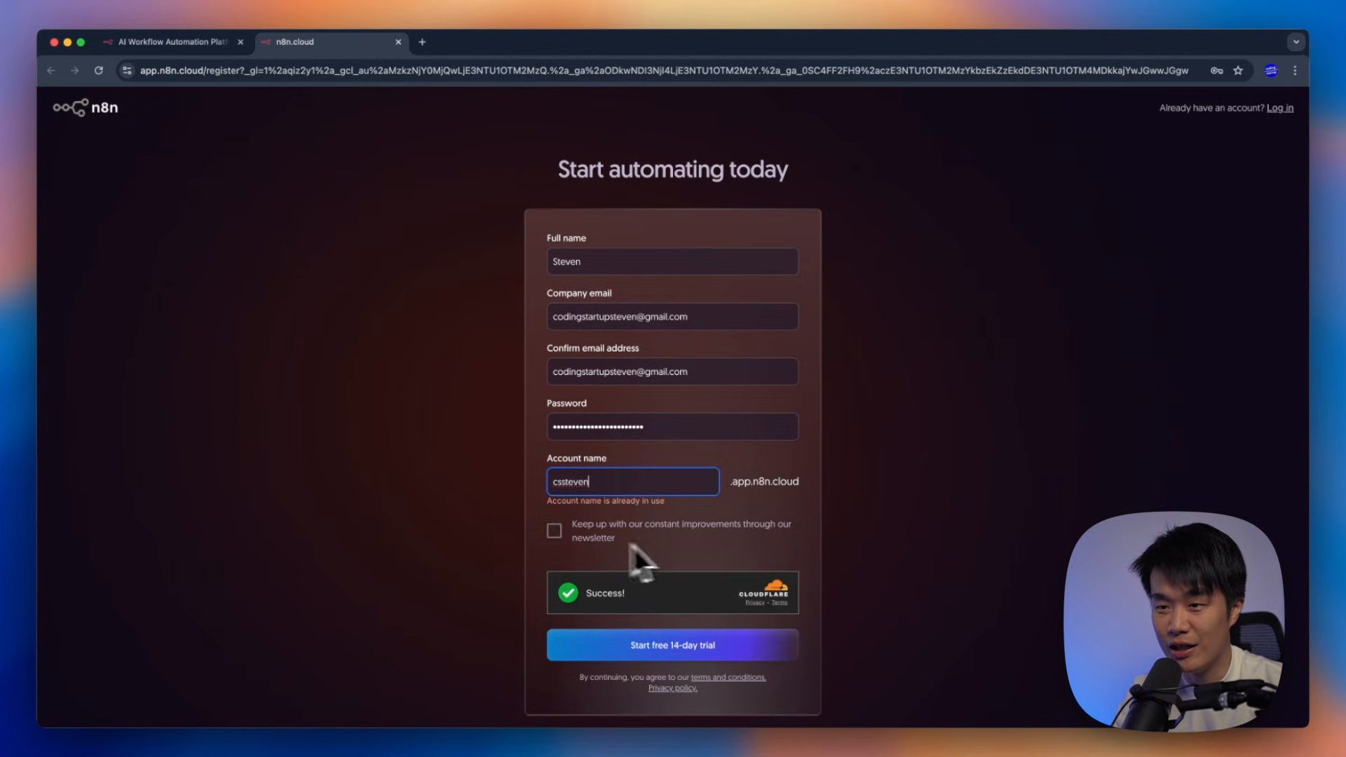
{"action": "left_click", "coordinate": [637, 647]}
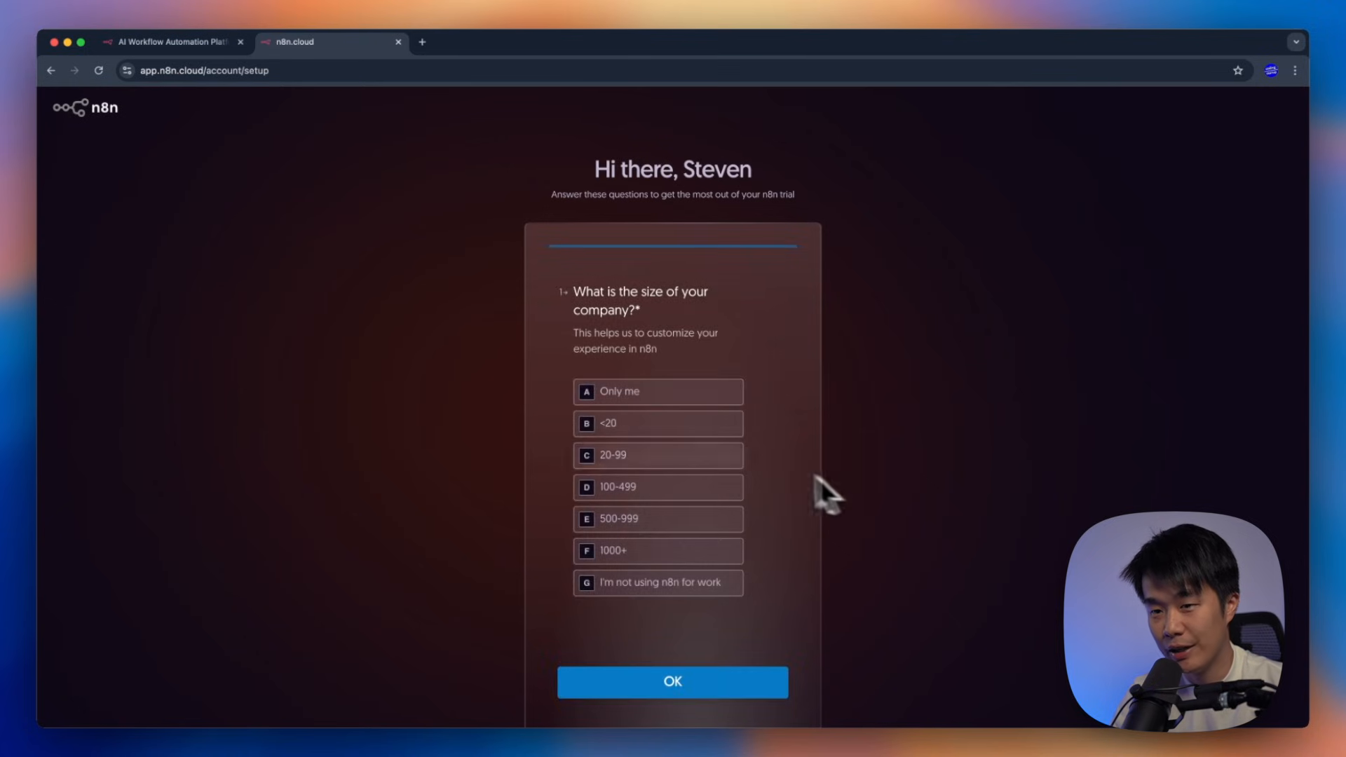
Answer setup questions: Only me, IT team, Education, comfortable writing JavaScript functions
{"action": "left_click", "coordinate": [649, 391]}
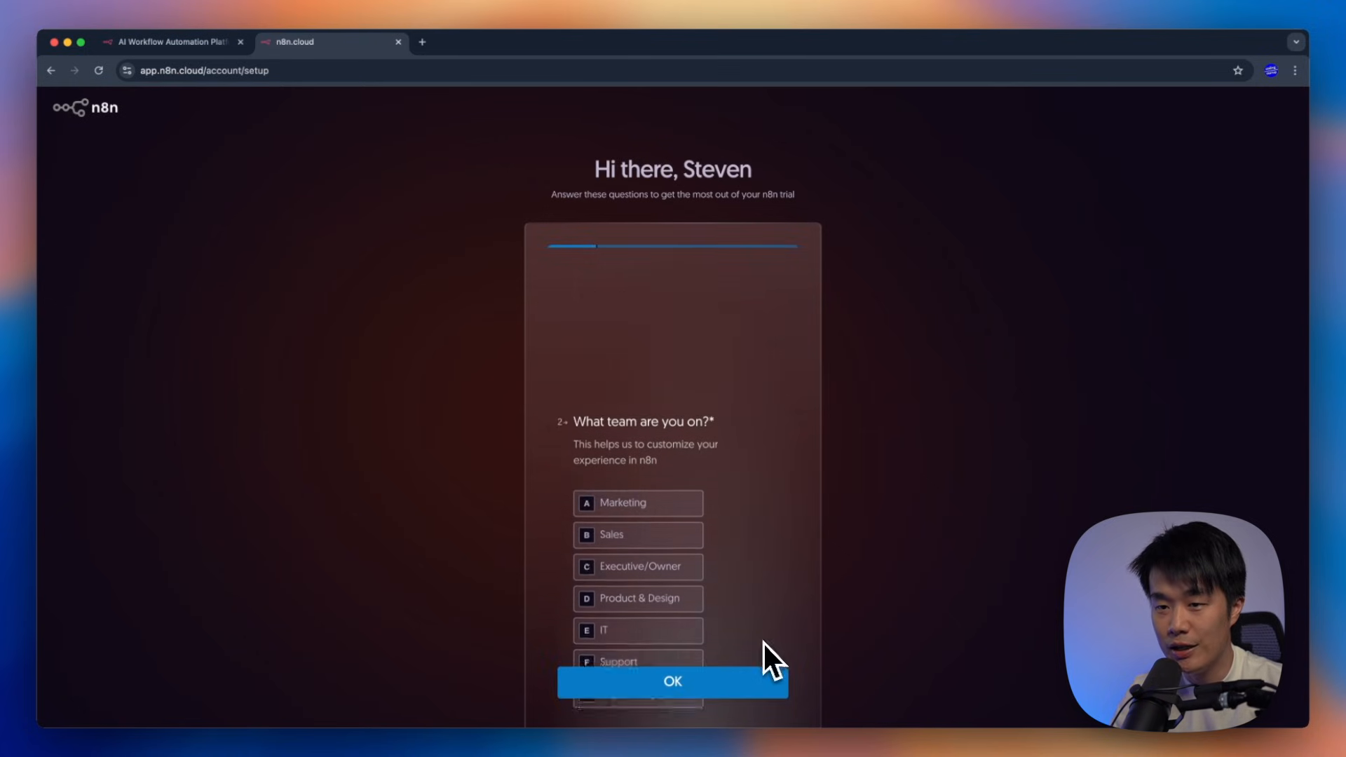
{"action": "left_click", "coordinate": [658, 499]}
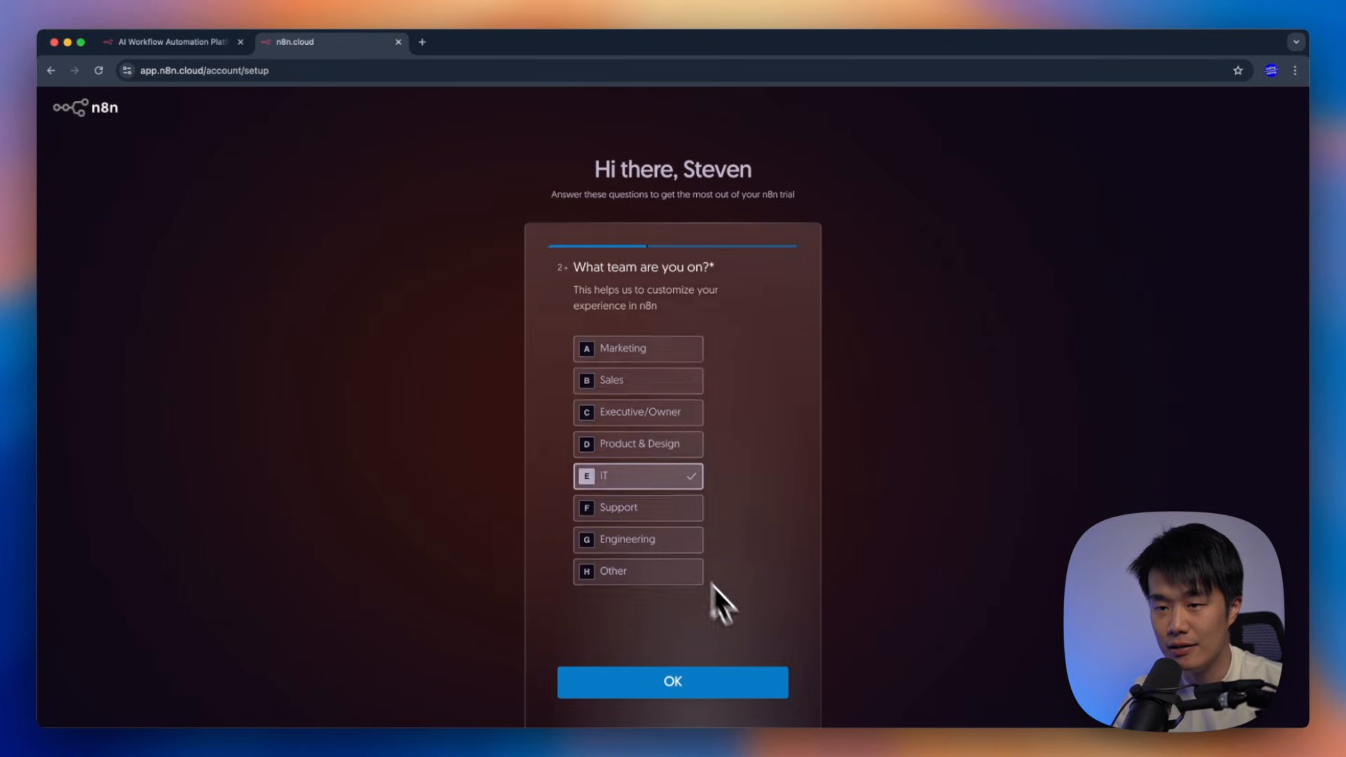
{"action": "left_click", "coordinate": [697, 390]}
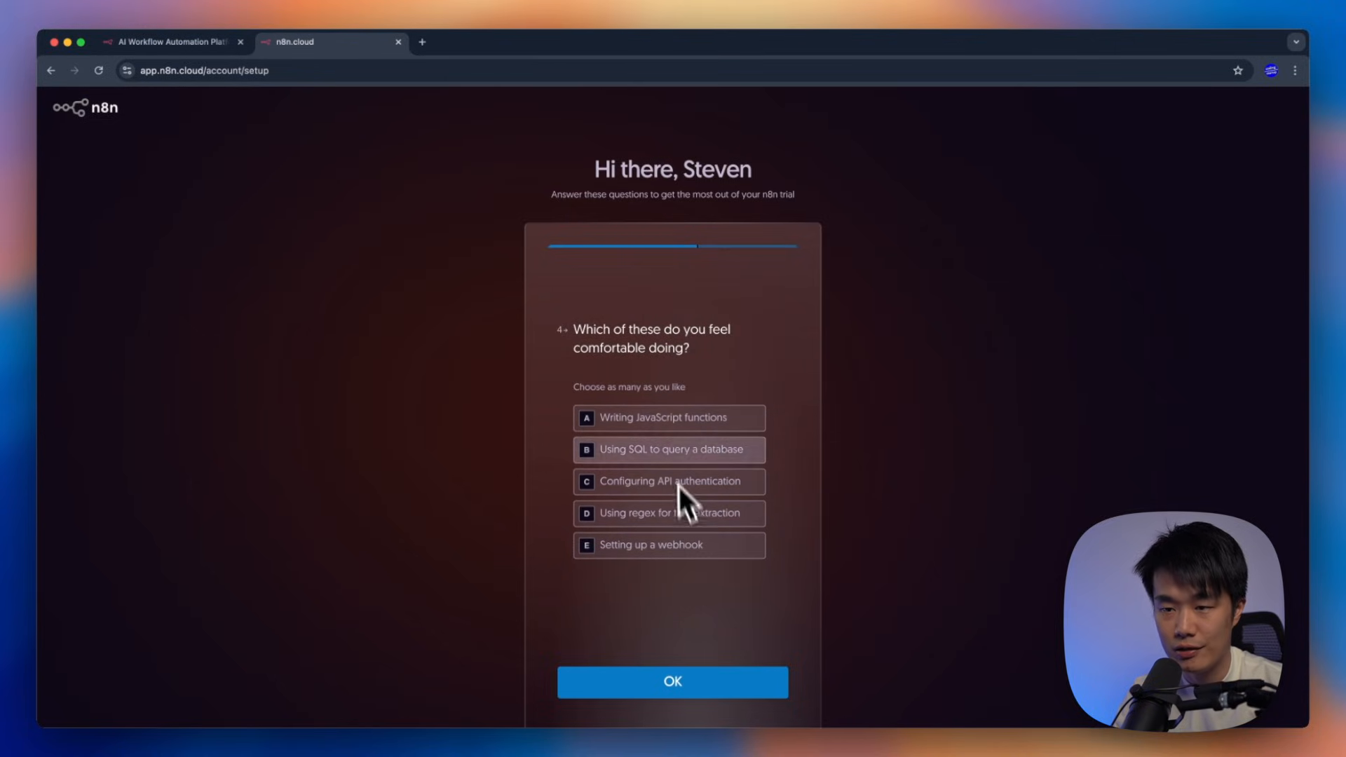
{"action": "left_click", "coordinate": [707, 424]}
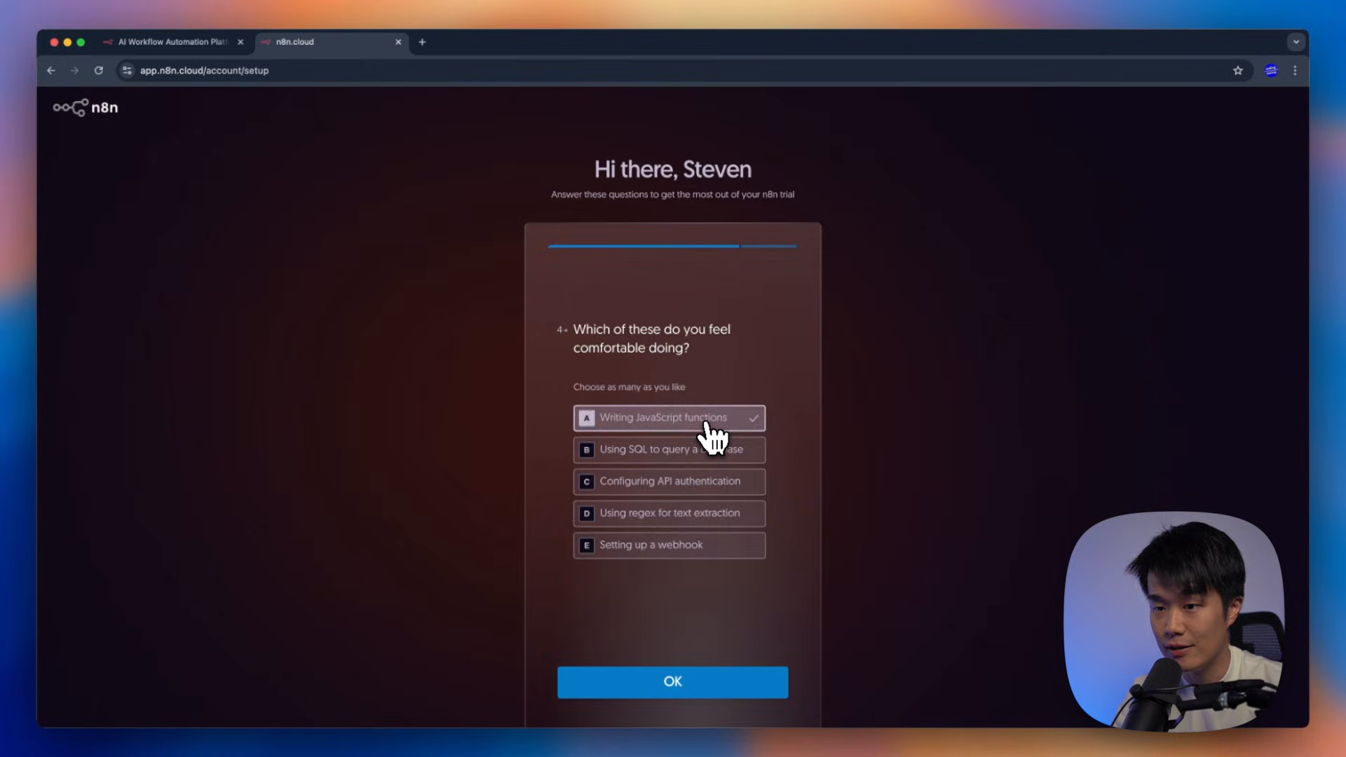
{"action": "left_click", "coordinate": [679, 684]}
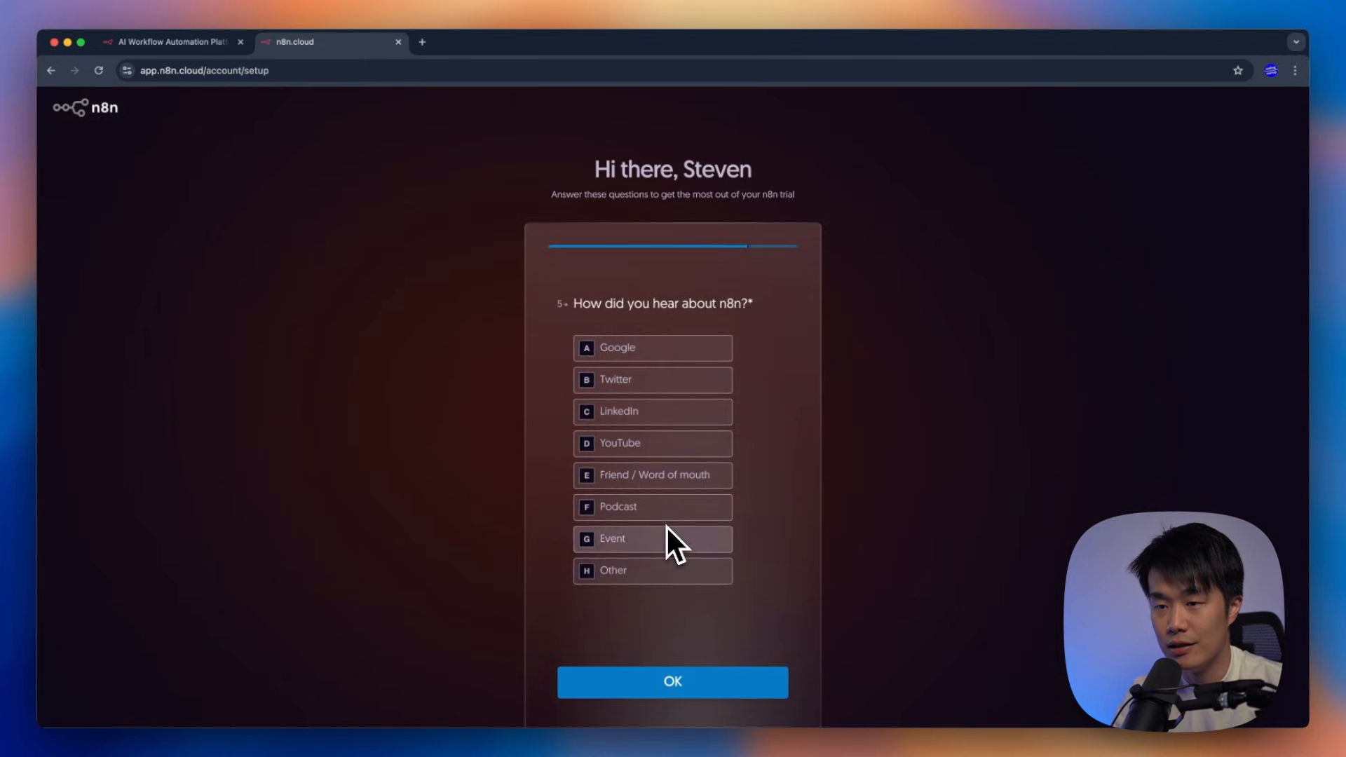
Answer that n8n was found through YouTube, submit the questionnaire, and skip inviting teammates
{"action": "left_click", "coordinate": [659, 444]}
{"action": "left_click", "coordinate": [675, 691]}
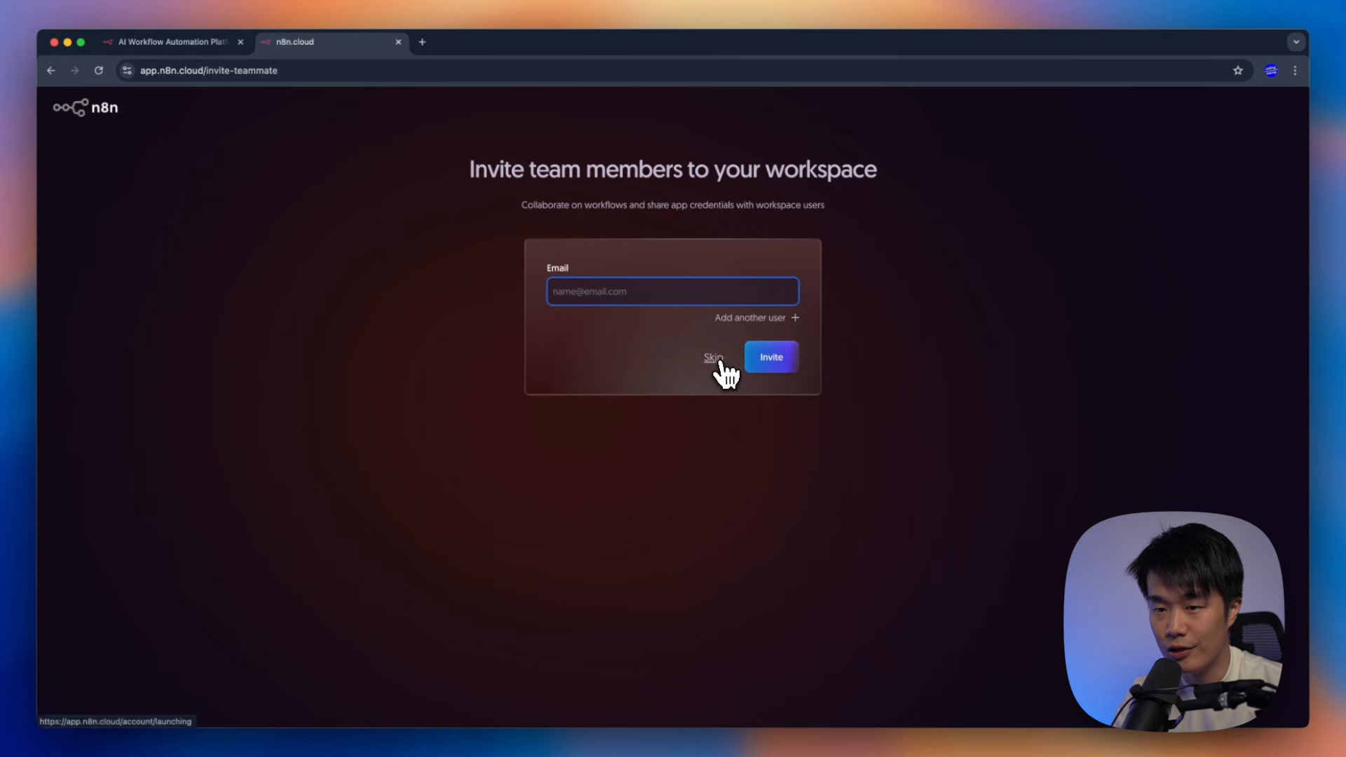
{"action": "left_click", "coordinate": [716, 359]}
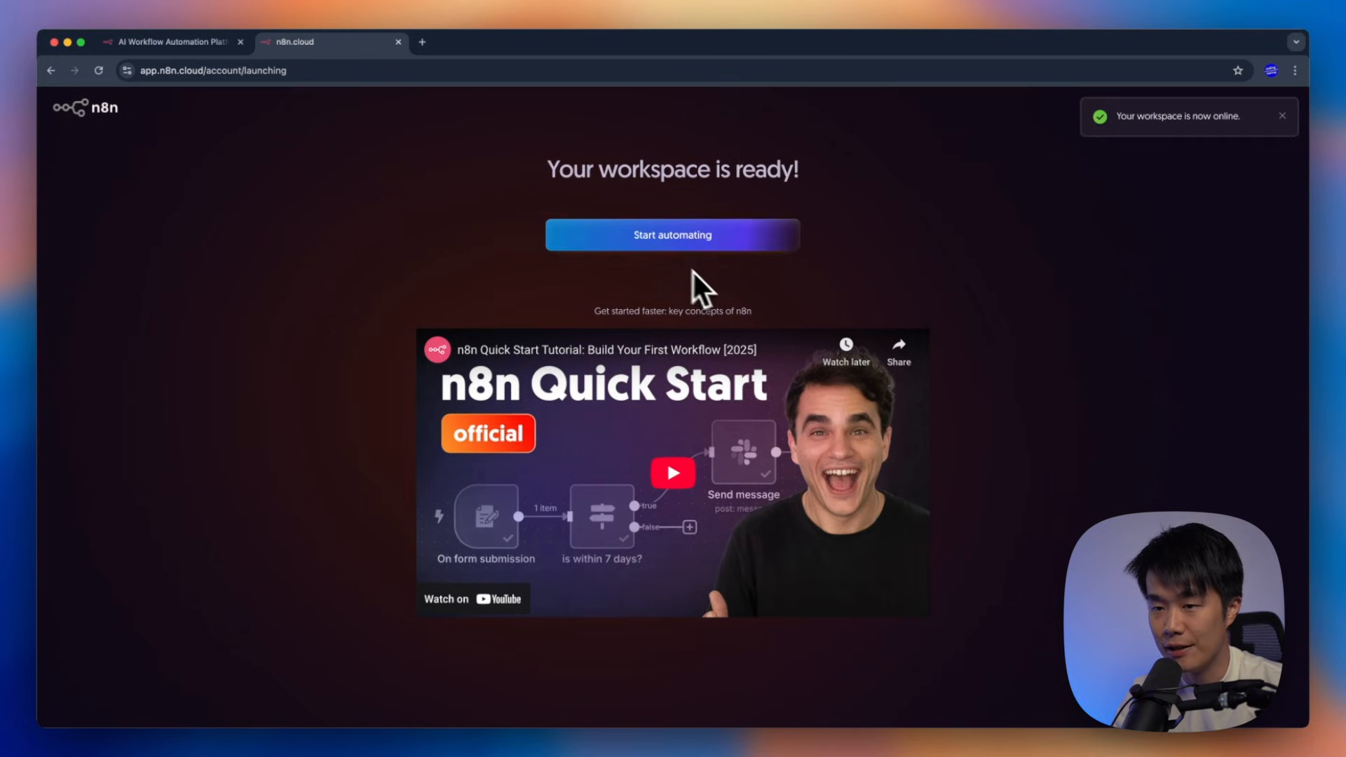
Enter the workspace and browse the sidebar + menu's Workflow and Credential options
{"action": "left_click", "coordinate": [710, 235]}
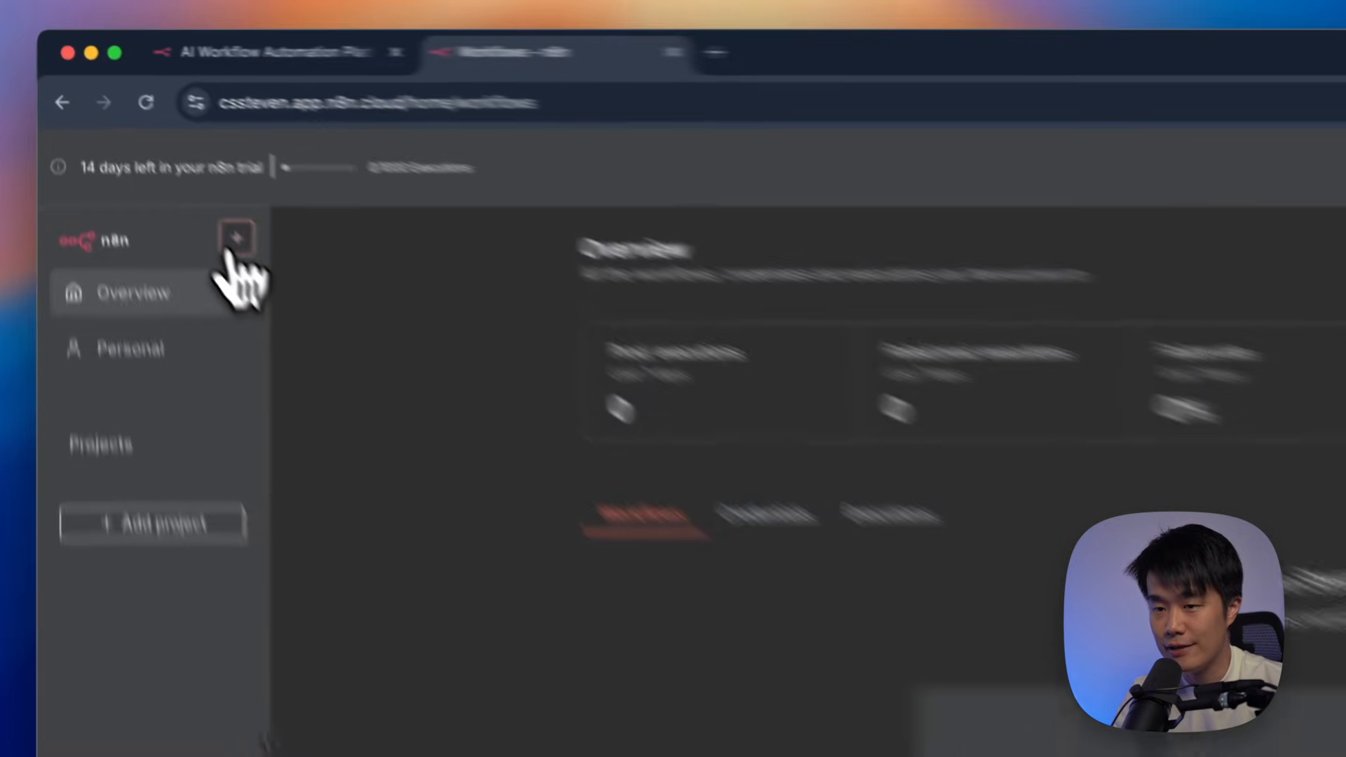
{"action": "left_click", "coordinate": [150, 147]}
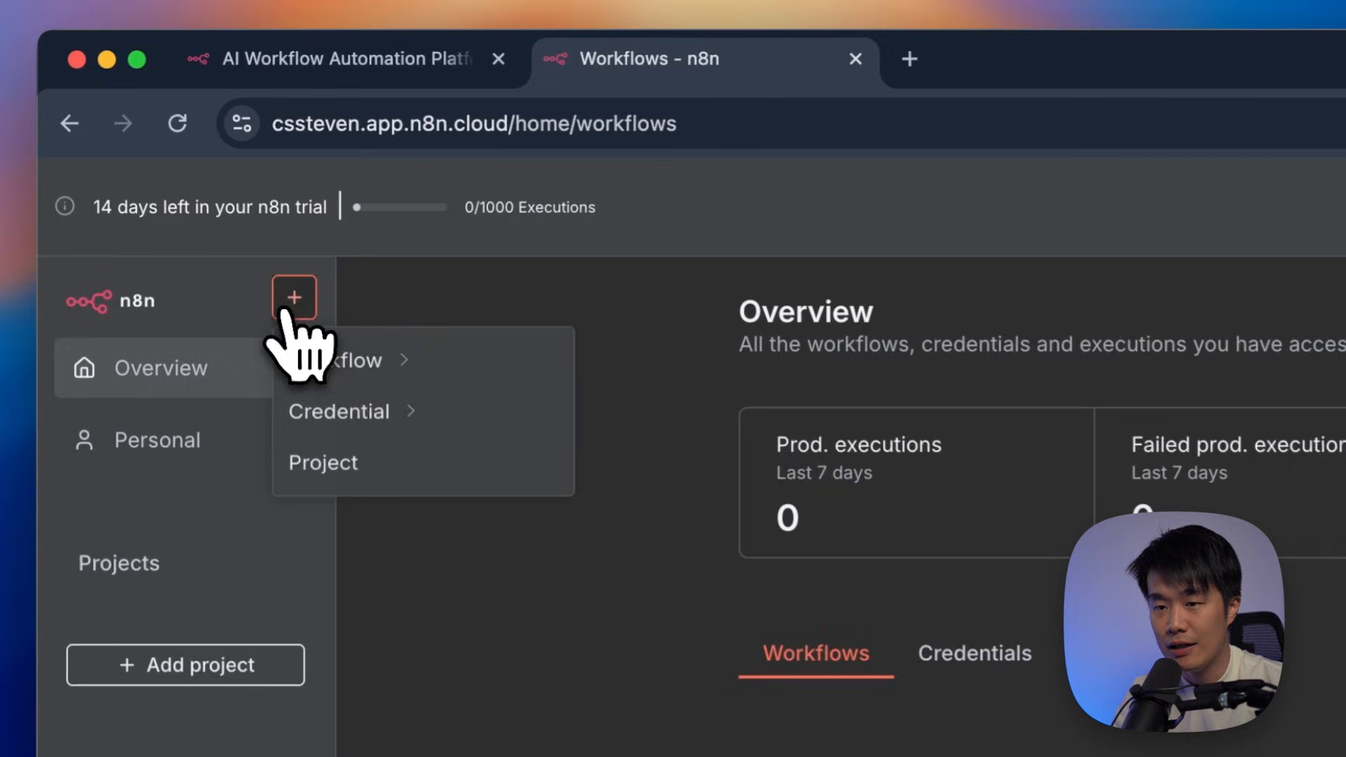
{"action": "mouse_move", "coordinate": [319, 365]}
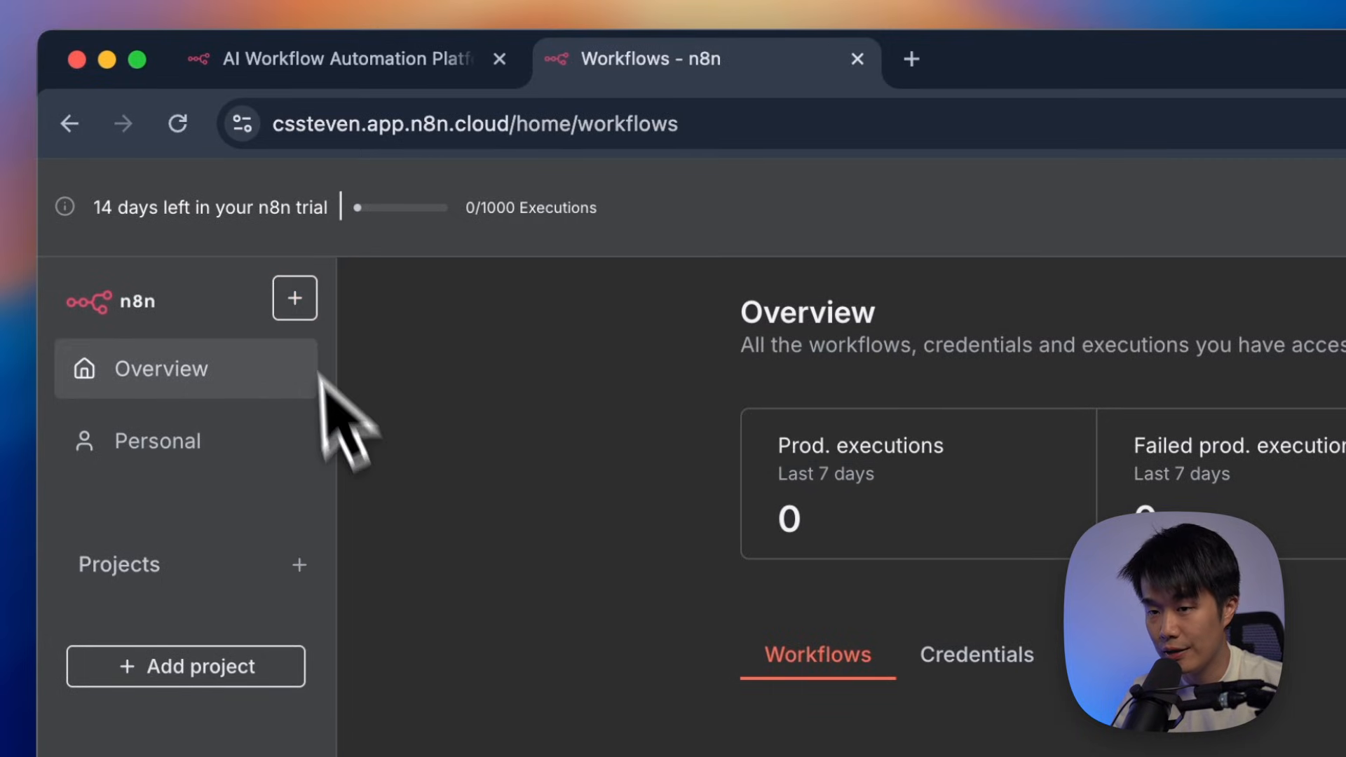
{"action": "left_click", "coordinate": [294, 299]}
{"action": "mouse_move", "coordinate": [354, 418]}
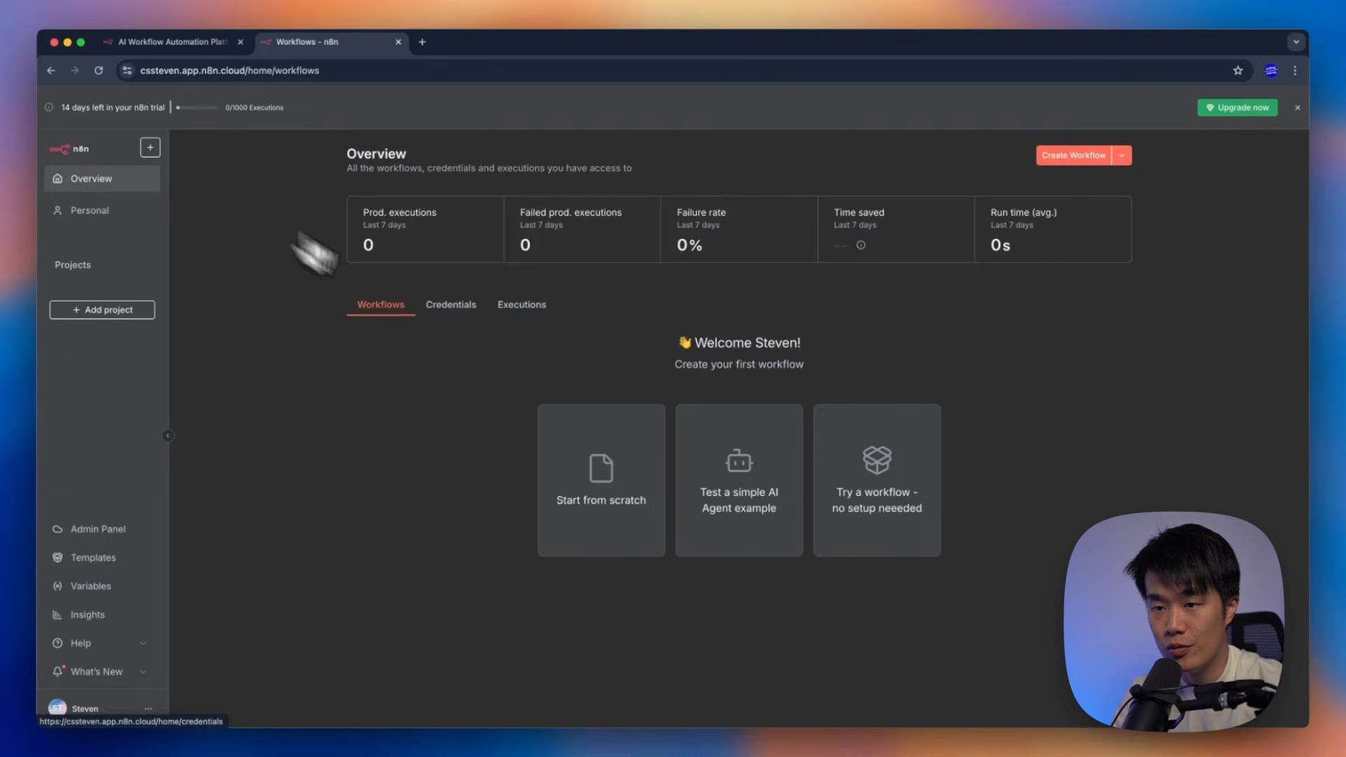
Create a new workflow, reposition the canvas, and bring up the trigger list from Add first step
{"action": "left_click", "coordinate": [1073, 156]}
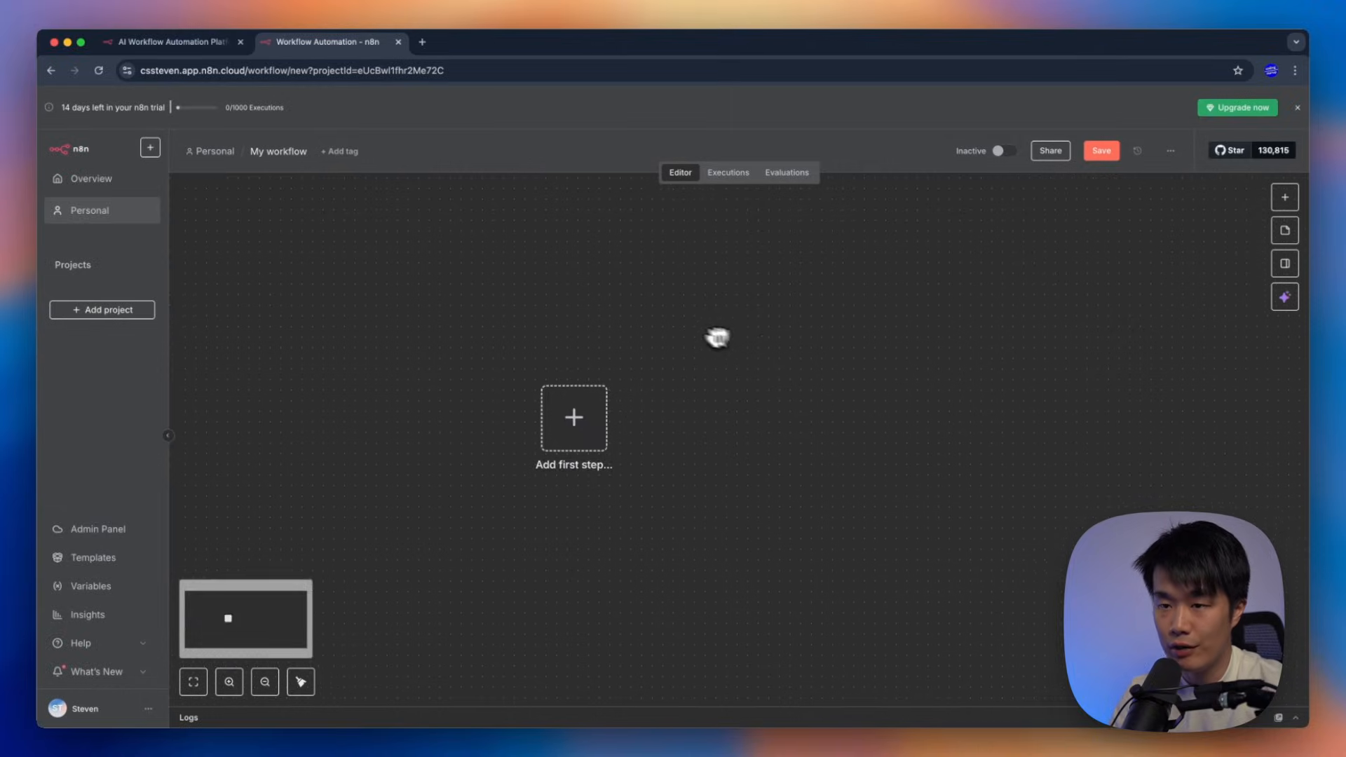
{"action": "left_click_drag", "start_coordinate": [712, 388], "coordinate": [729, 319]}
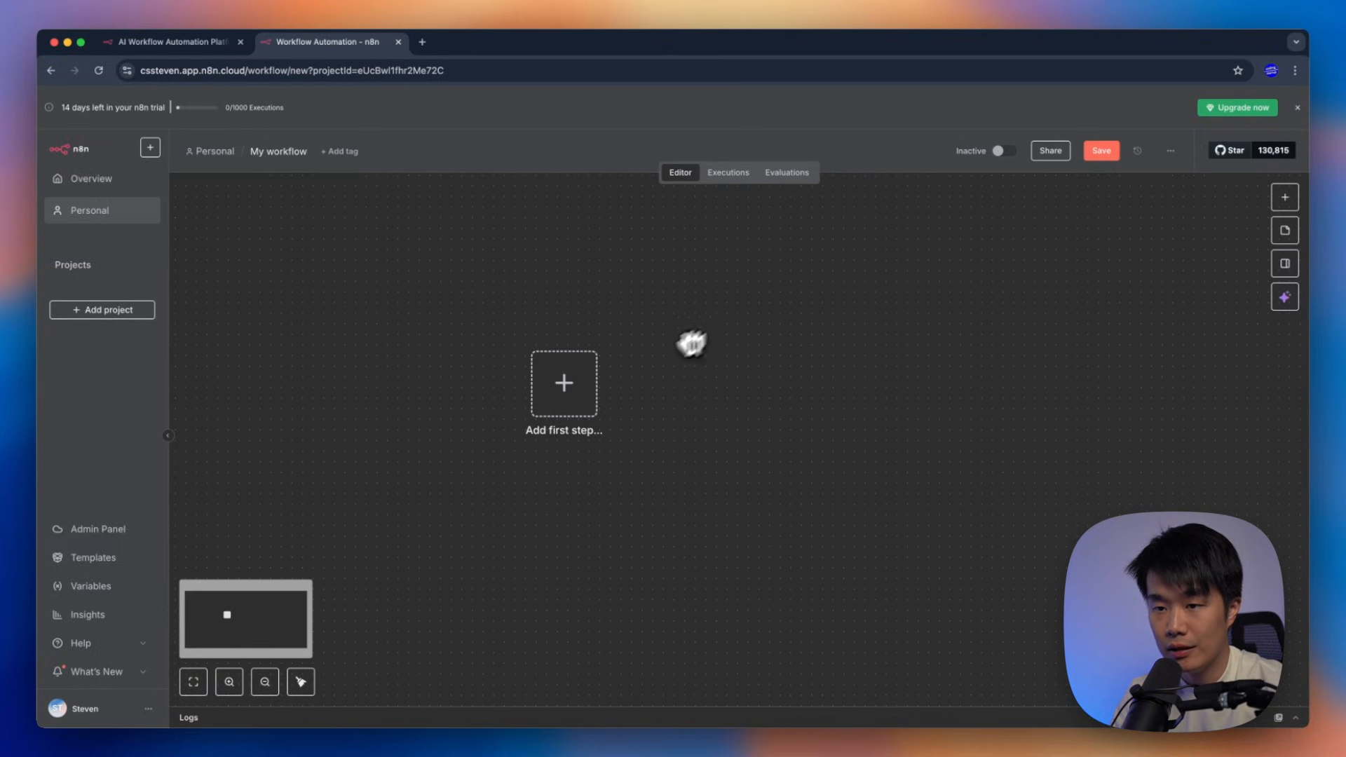
{"action": "scroll", "coordinate": [640, 376], "scroll_direction": "down", "scroll_amount": 3}
{"action": "scroll", "coordinate": [640, 376], "scroll_direction": "up", "scroll_amount": 4}
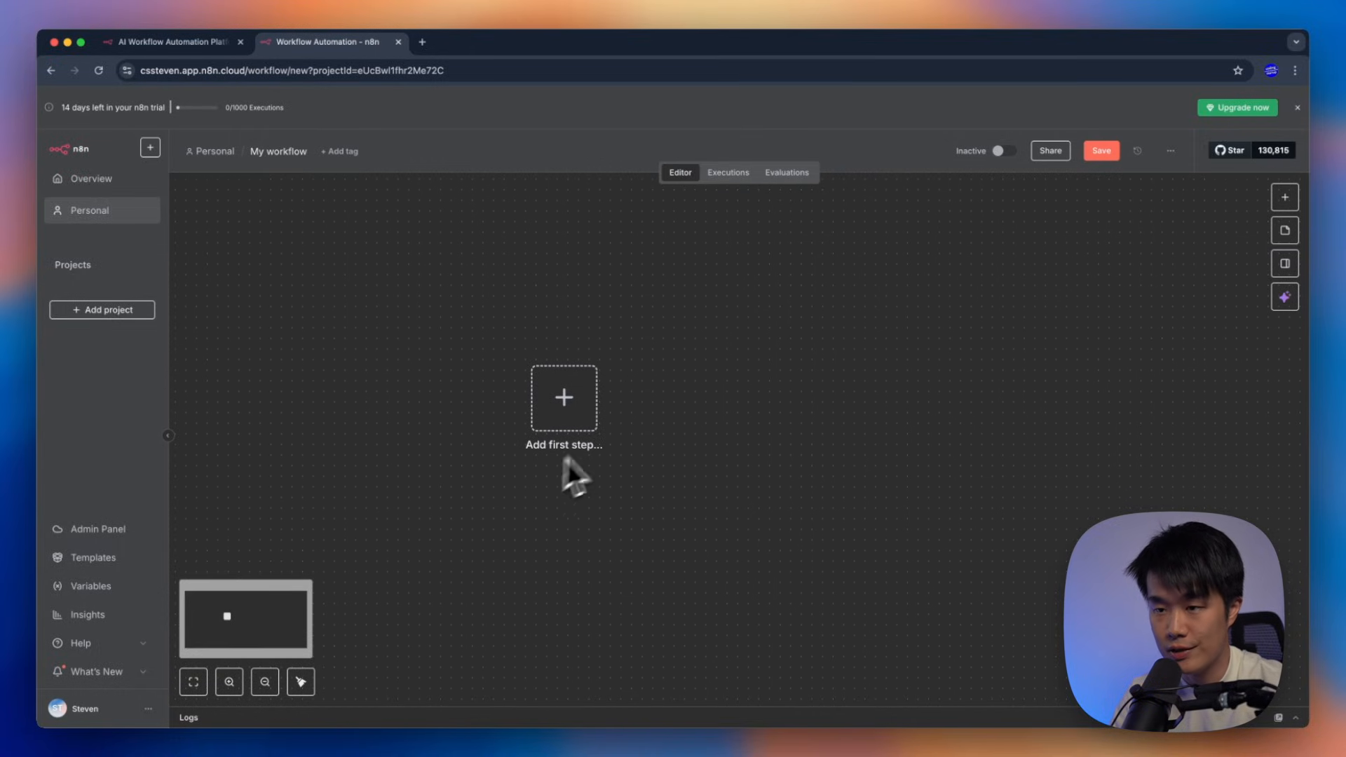
{"action": "scroll", "coordinate": [684, 435], "scroll_direction": "left", "scroll_amount": 1}
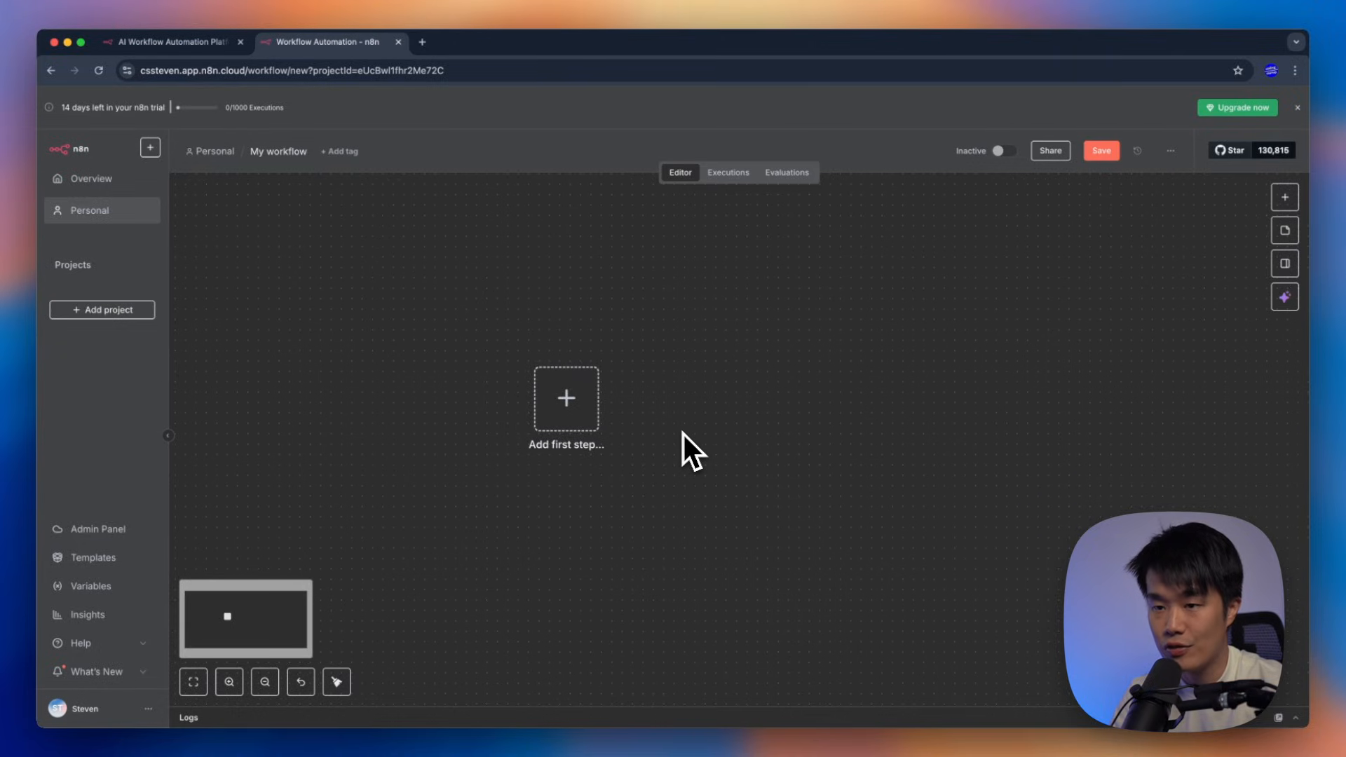
{"action": "scroll", "coordinate": [684, 435], "scroll_direction": "up", "scroll_amount": 5}
{"action": "scroll", "coordinate": [684, 434], "scroll_direction": "down", "scroll_amount": 6}
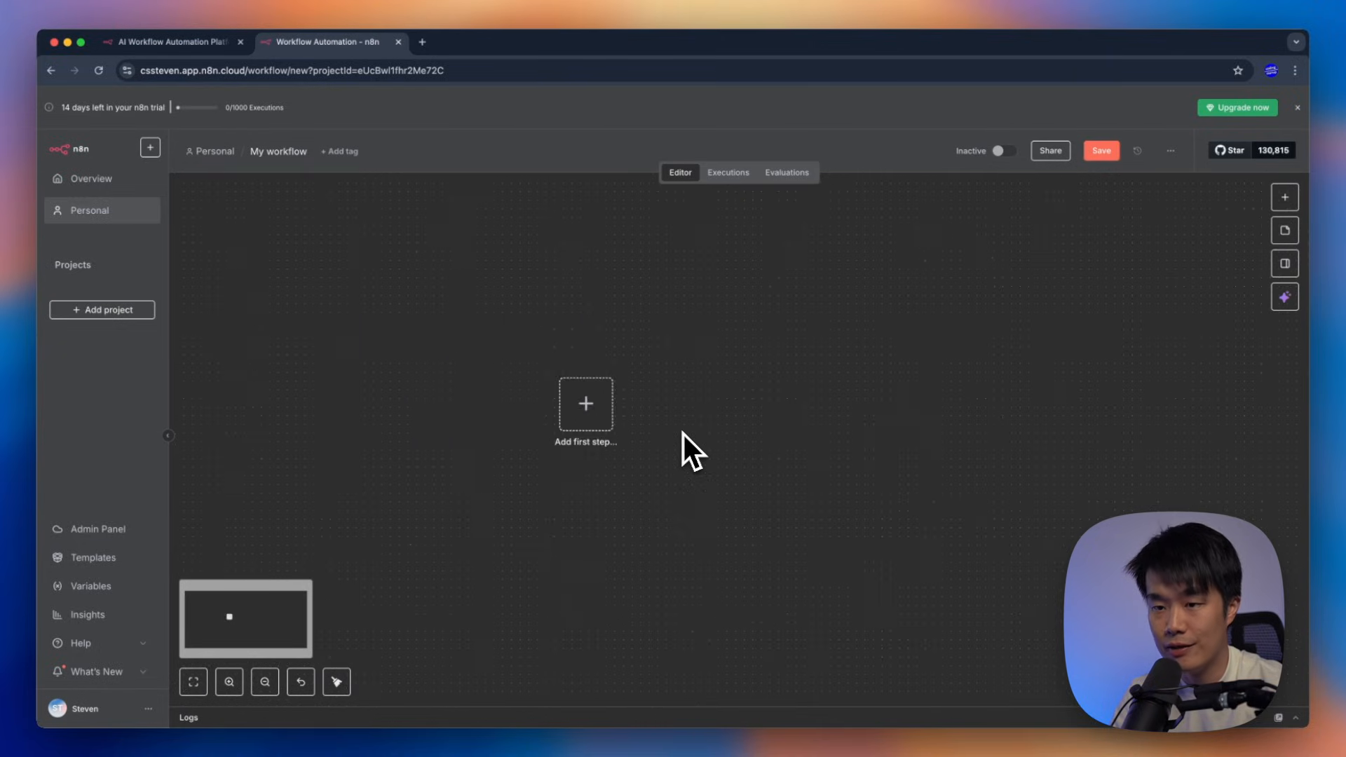
{"action": "scroll", "coordinate": [684, 435], "scroll_direction": "up", "scroll_amount": 4}
{"action": "scroll", "coordinate": [684, 434], "scroll_direction": "up", "scroll_amount": 3}
{"action": "scroll", "coordinate": [684, 433], "scroll_direction": "down", "scroll_amount": 5}
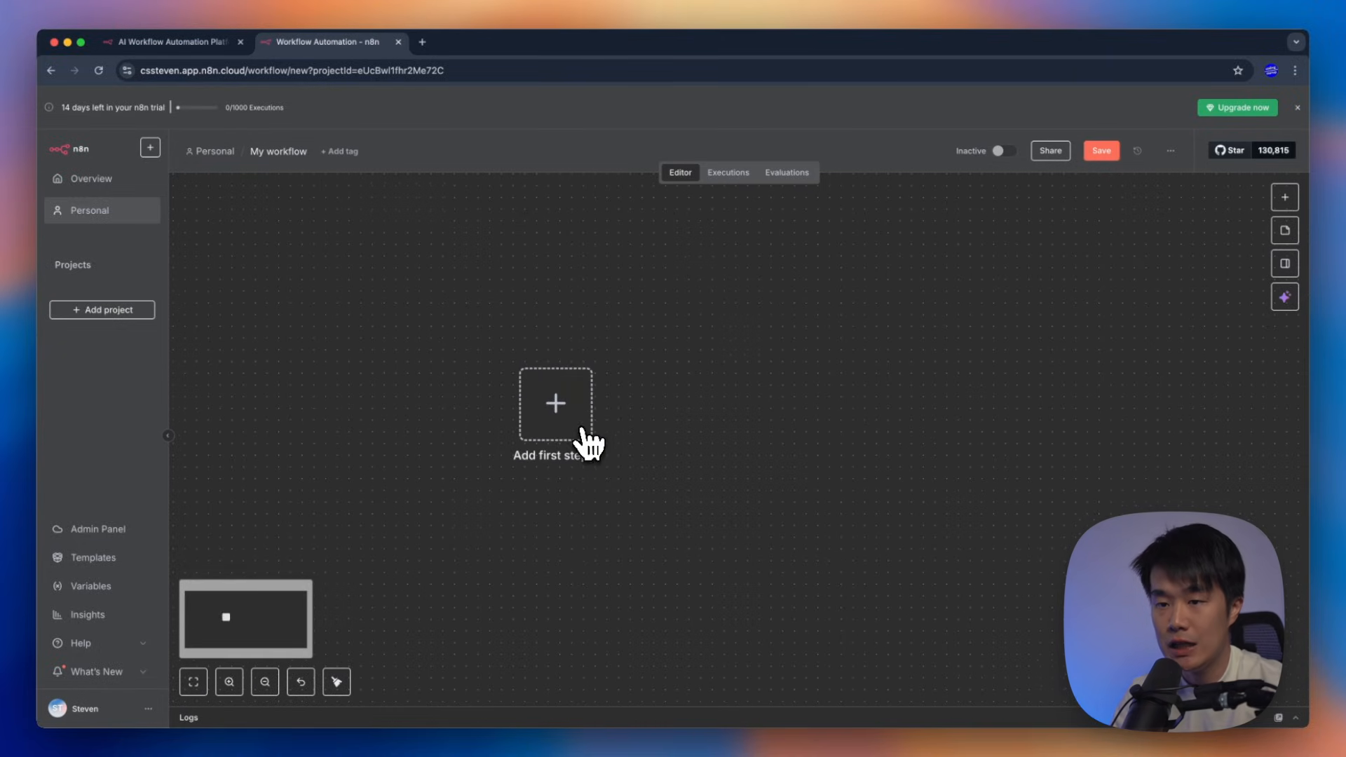
{"action": "left_click", "coordinate": [588, 442]}
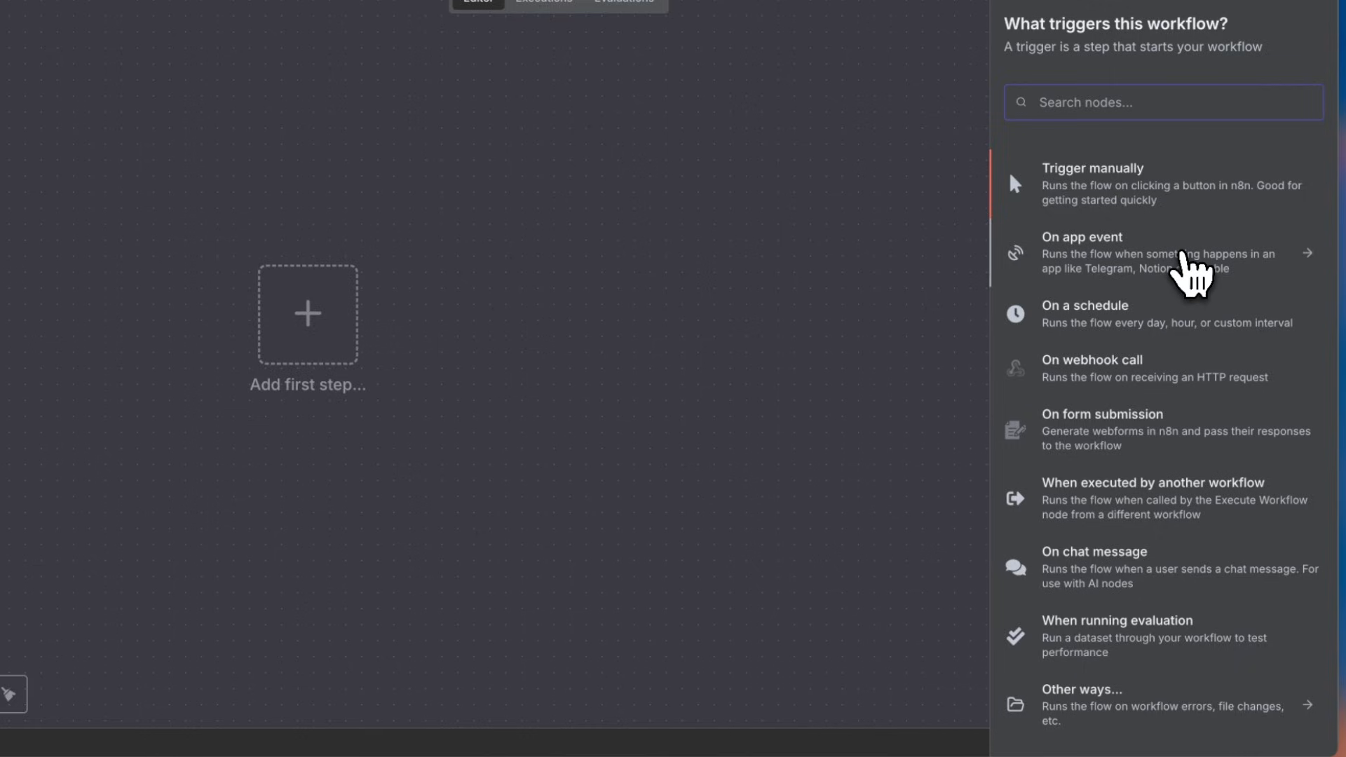
{"action": "left_click", "coordinate": [1183, 256]}
{"action": "scroll", "coordinate": [1164, 315], "scroll_direction": "down", "scroll_amount": 2}
{"action": "scroll", "coordinate": [1211, 362], "scroll_direction": "down", "scroll_amount": 20}
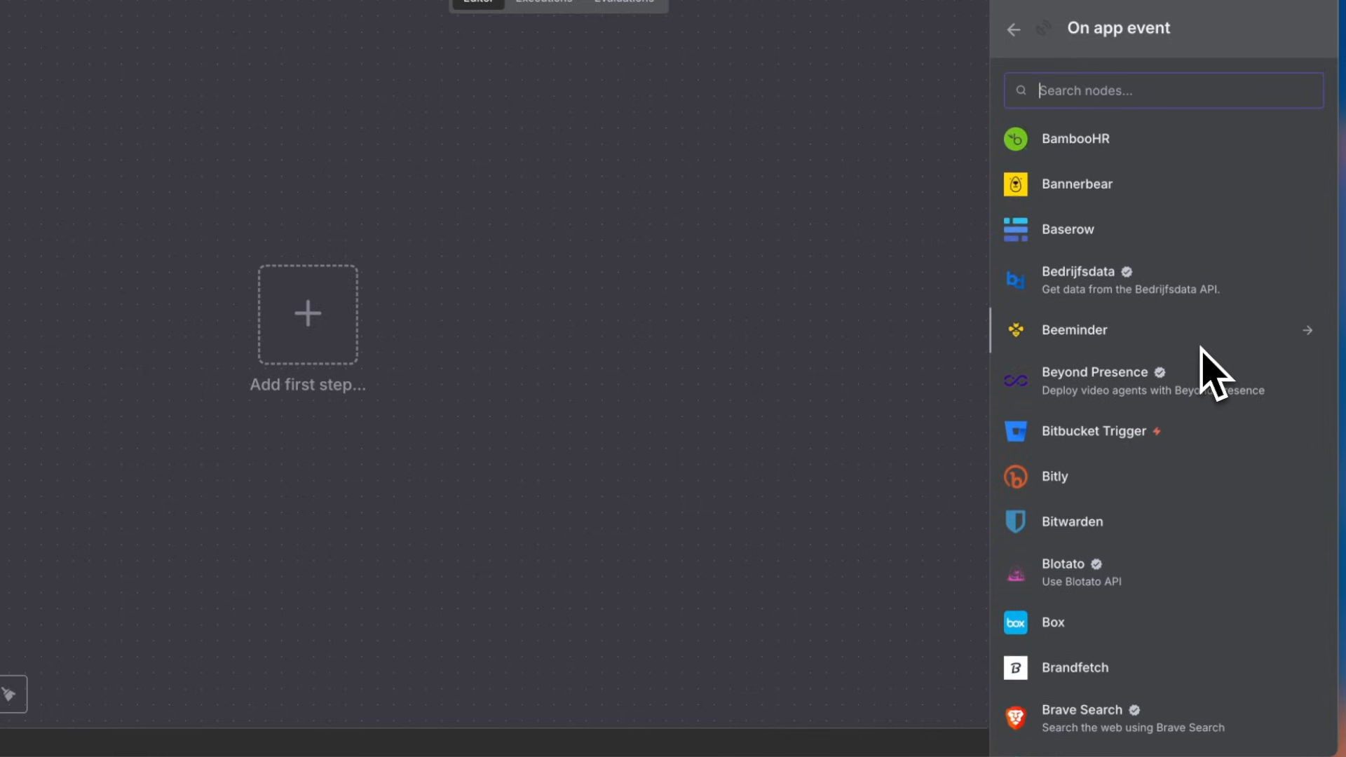
{"action": "scroll", "coordinate": [1214, 372], "scroll_direction": "down", "scroll_amount": 7}
{"action": "scroll", "coordinate": [1201, 351], "scroll_direction": "down", "scroll_amount": 15}
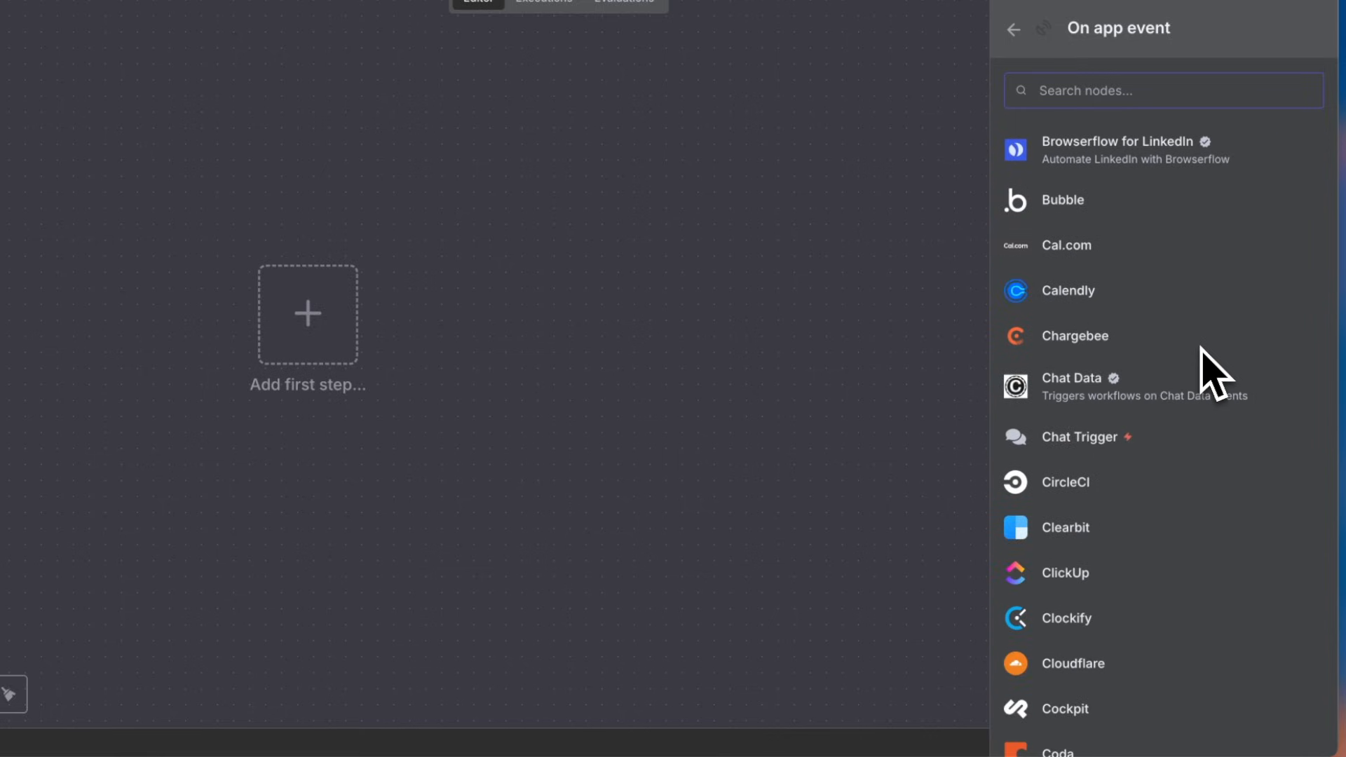
{"action": "scroll", "coordinate": [1180, 414], "scroll_direction": "down", "scroll_amount": 6}
{"action": "scroll", "coordinate": [1180, 414], "scroll_direction": "down", "scroll_amount": 5}
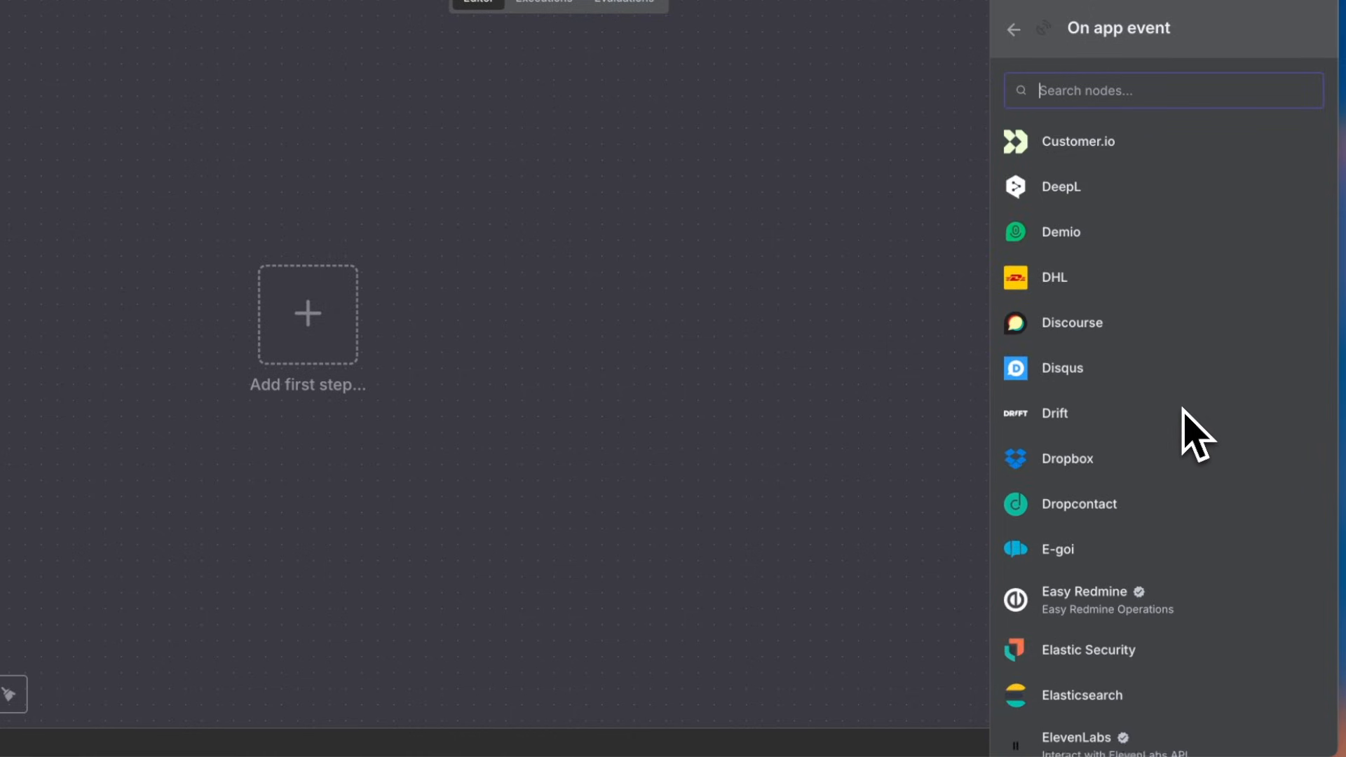
{"action": "scroll", "coordinate": [1181, 412], "scroll_direction": "down", "scroll_amount": 3}
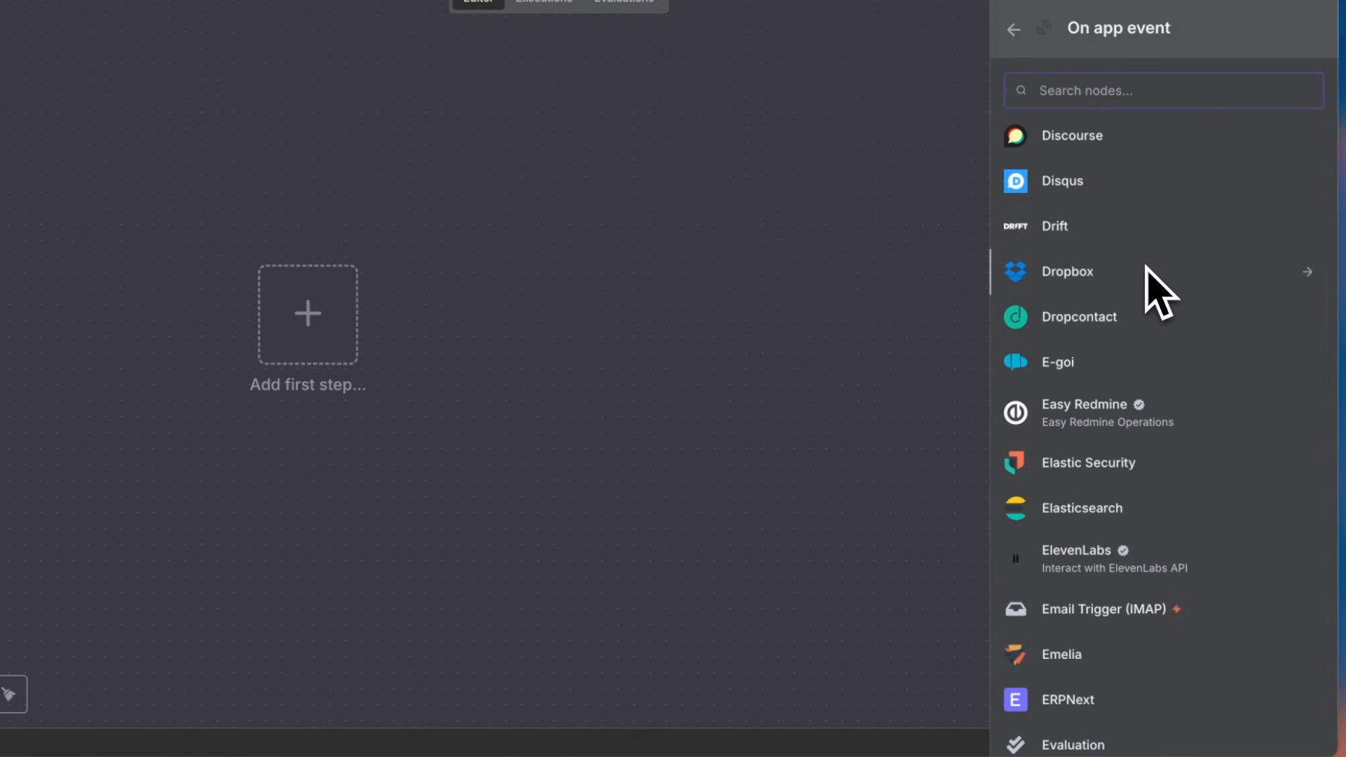
{"action": "scroll", "coordinate": [1151, 284], "scroll_direction": "down", "scroll_amount": 8}
{"action": "scroll", "coordinate": [1135, 407], "scroll_direction": "down", "scroll_amount": 2}
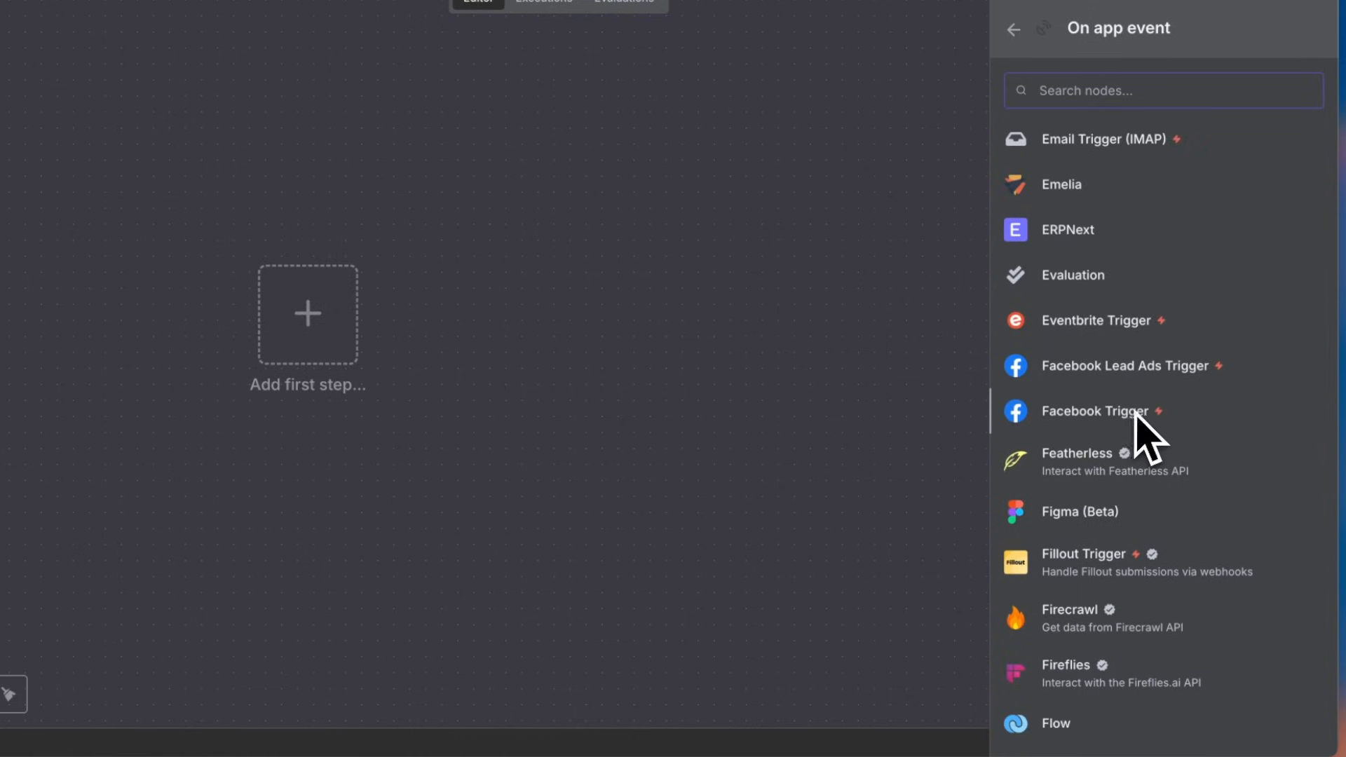
{"action": "scroll", "coordinate": [1145, 409], "scroll_direction": "down", "scroll_amount": 20}
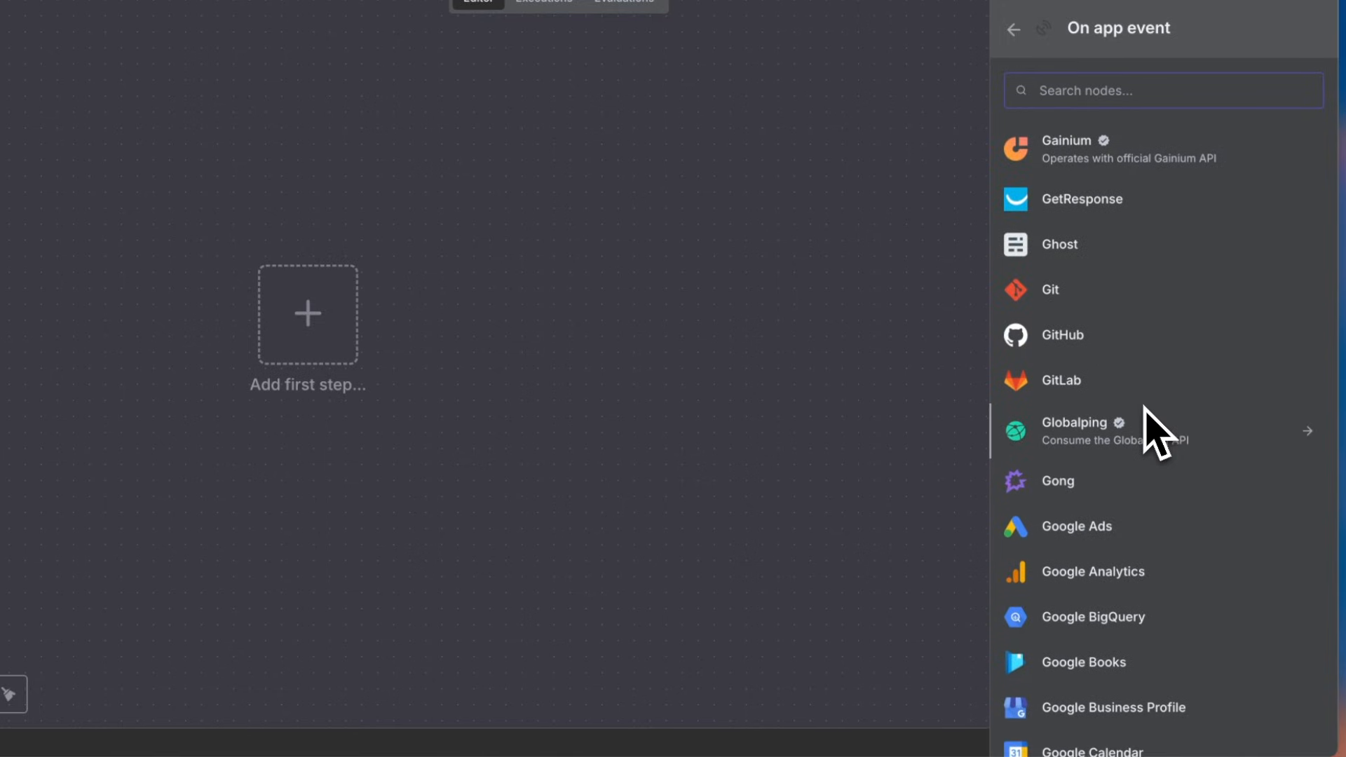
{"action": "scroll", "coordinate": [1146, 410], "scroll_direction": "down", "scroll_amount": 3}
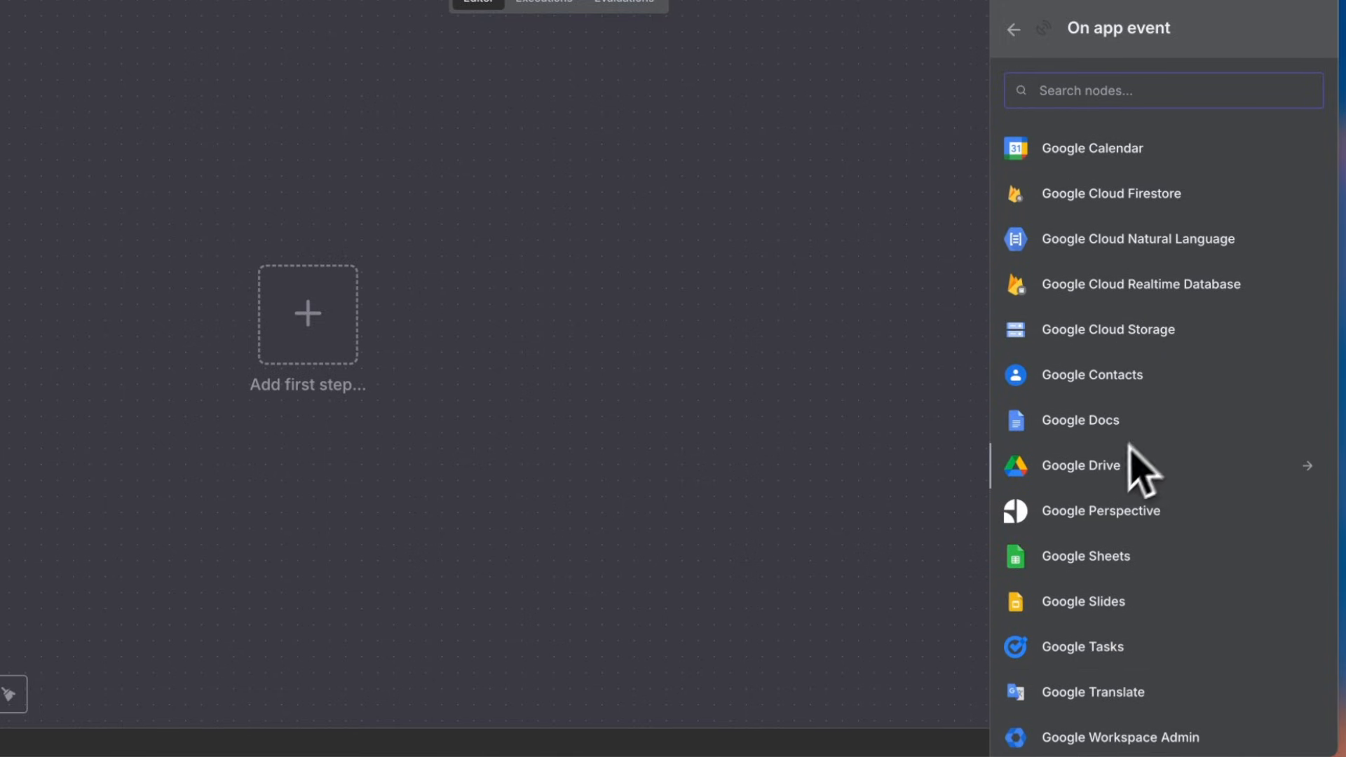
{"action": "scroll", "coordinate": [1111, 472], "scroll_direction": "down", "scroll_amount": 20}
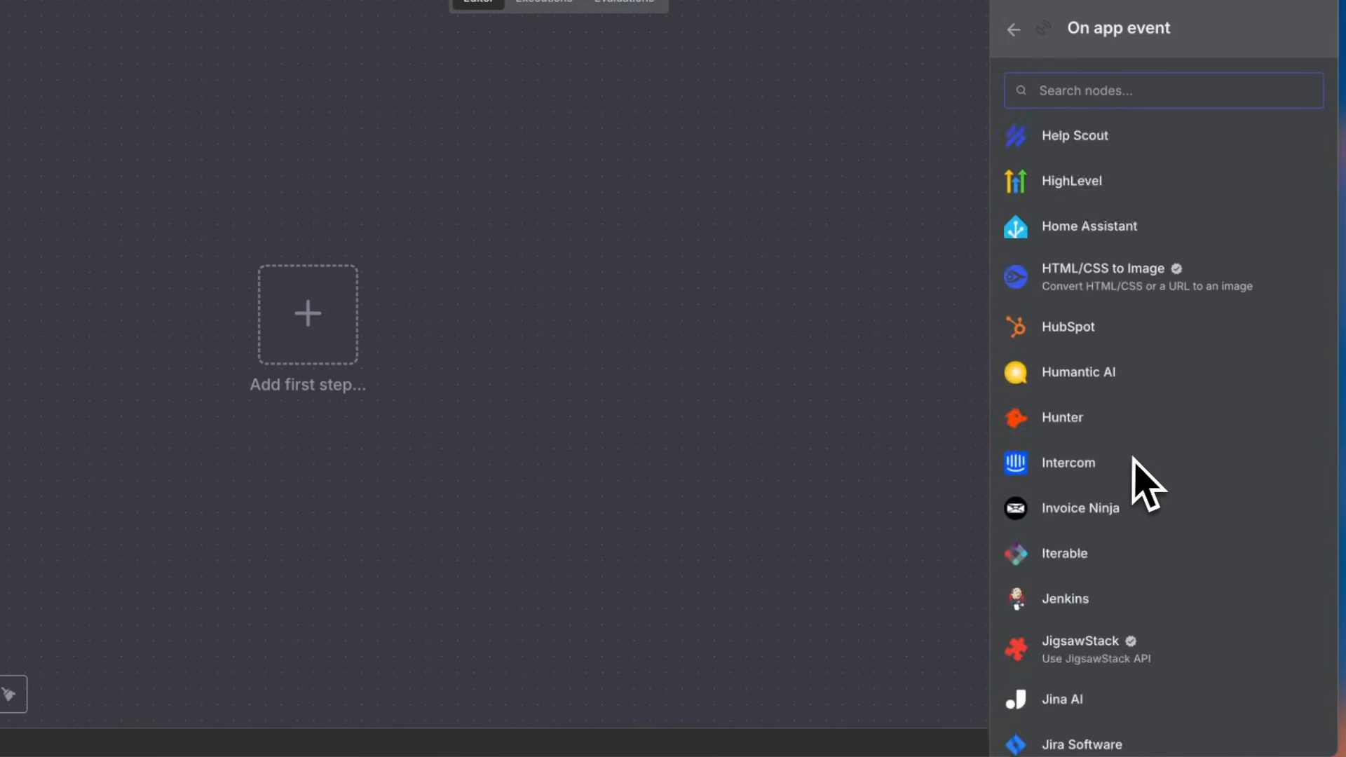
{"action": "scroll", "coordinate": [1145, 484], "scroll_direction": "down", "scroll_amount": 20}
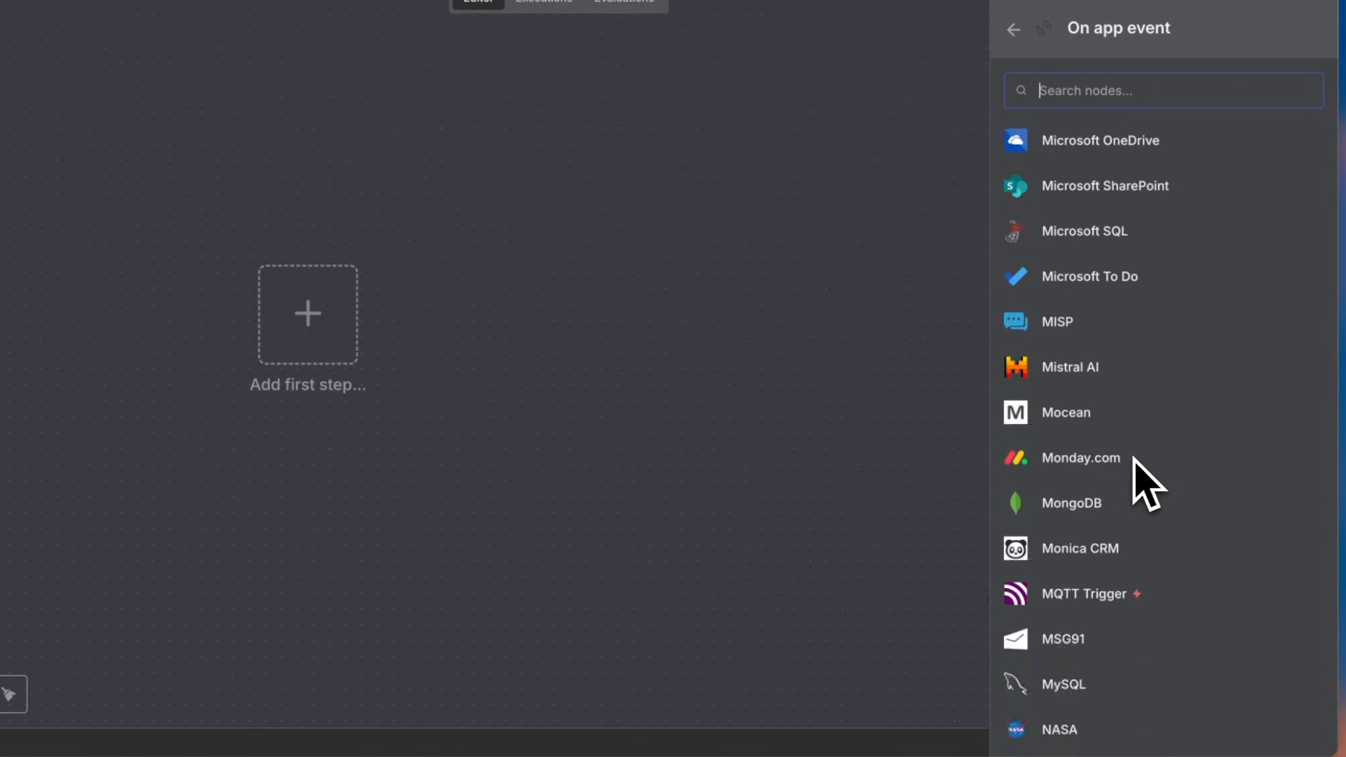
{"action": "scroll", "coordinate": [1145, 484], "scroll_direction": "down", "scroll_amount": 20}
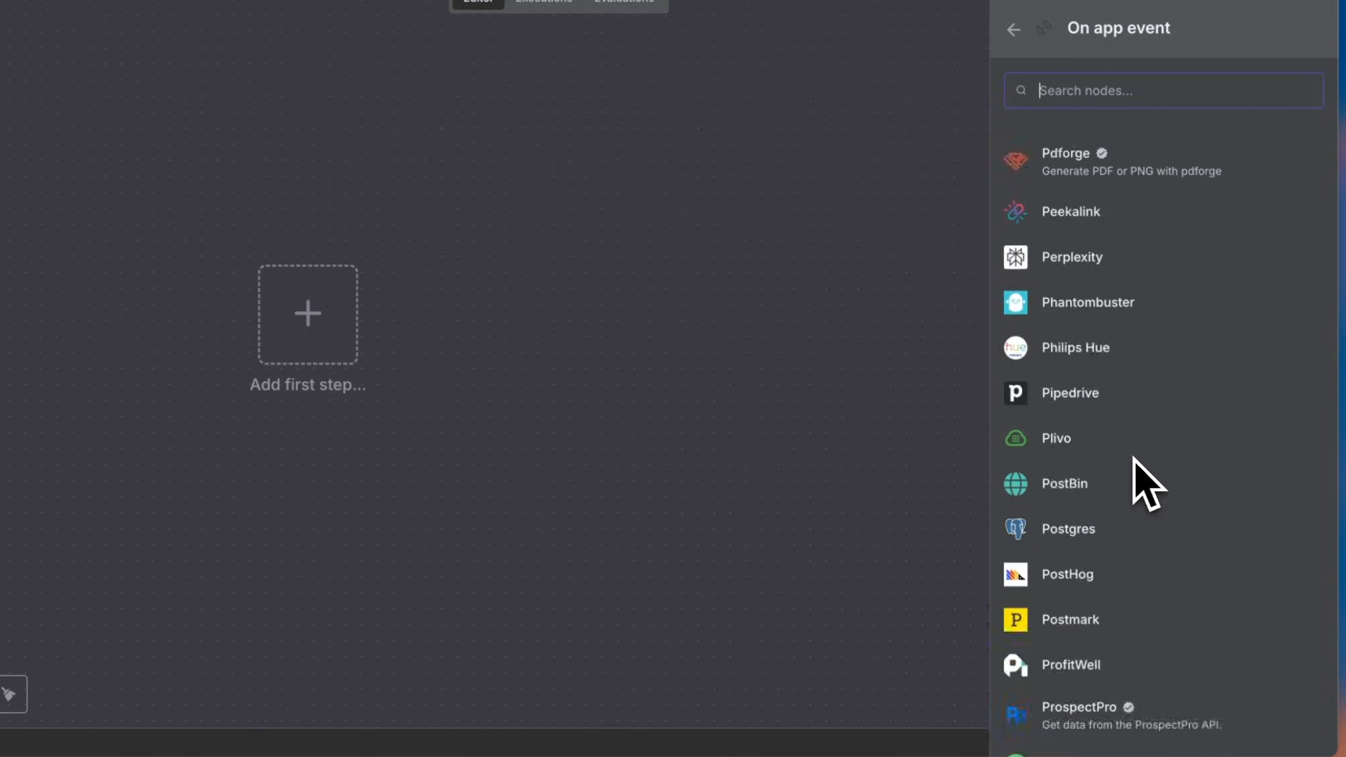
{"action": "scroll", "coordinate": [1145, 484], "scroll_direction": "down", "scroll_amount": 20}
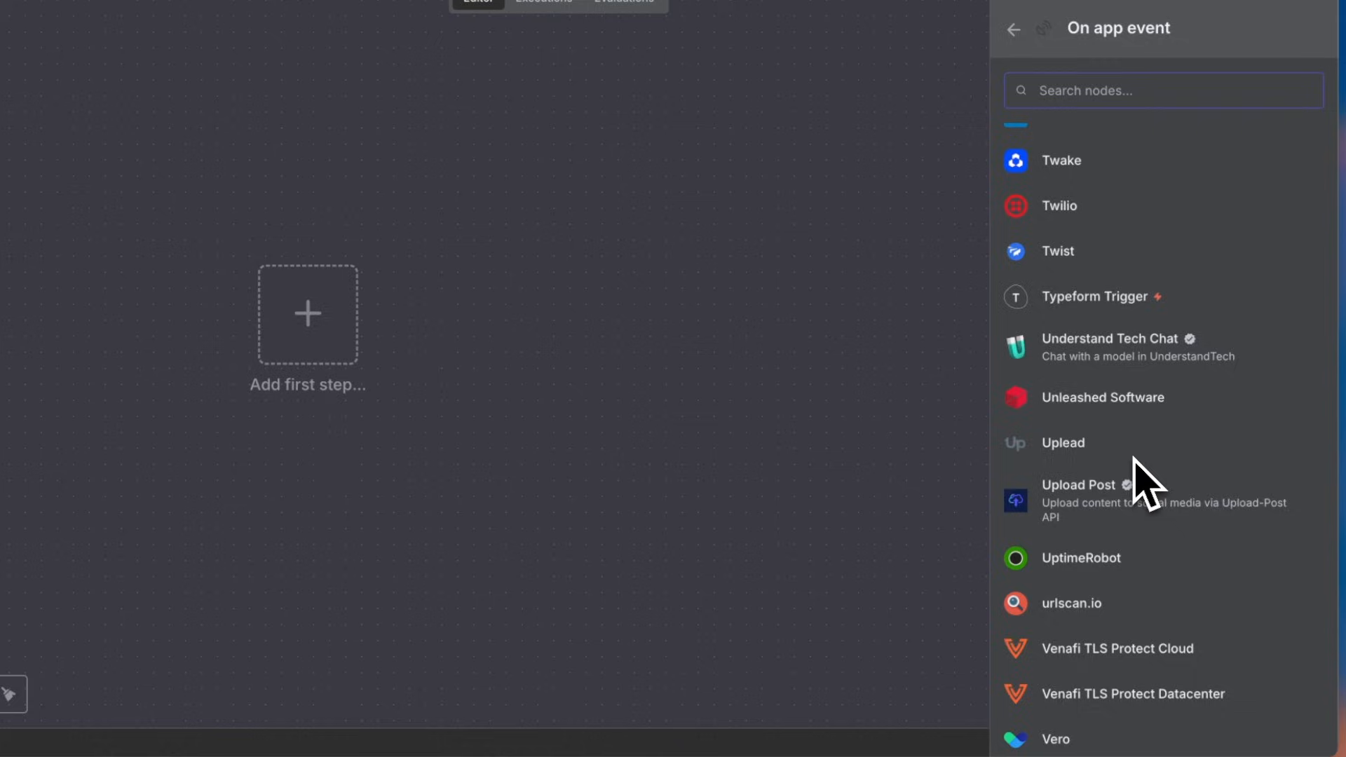
{"action": "scroll", "coordinate": [1134, 460], "scroll_direction": "down", "scroll_amount": 5}
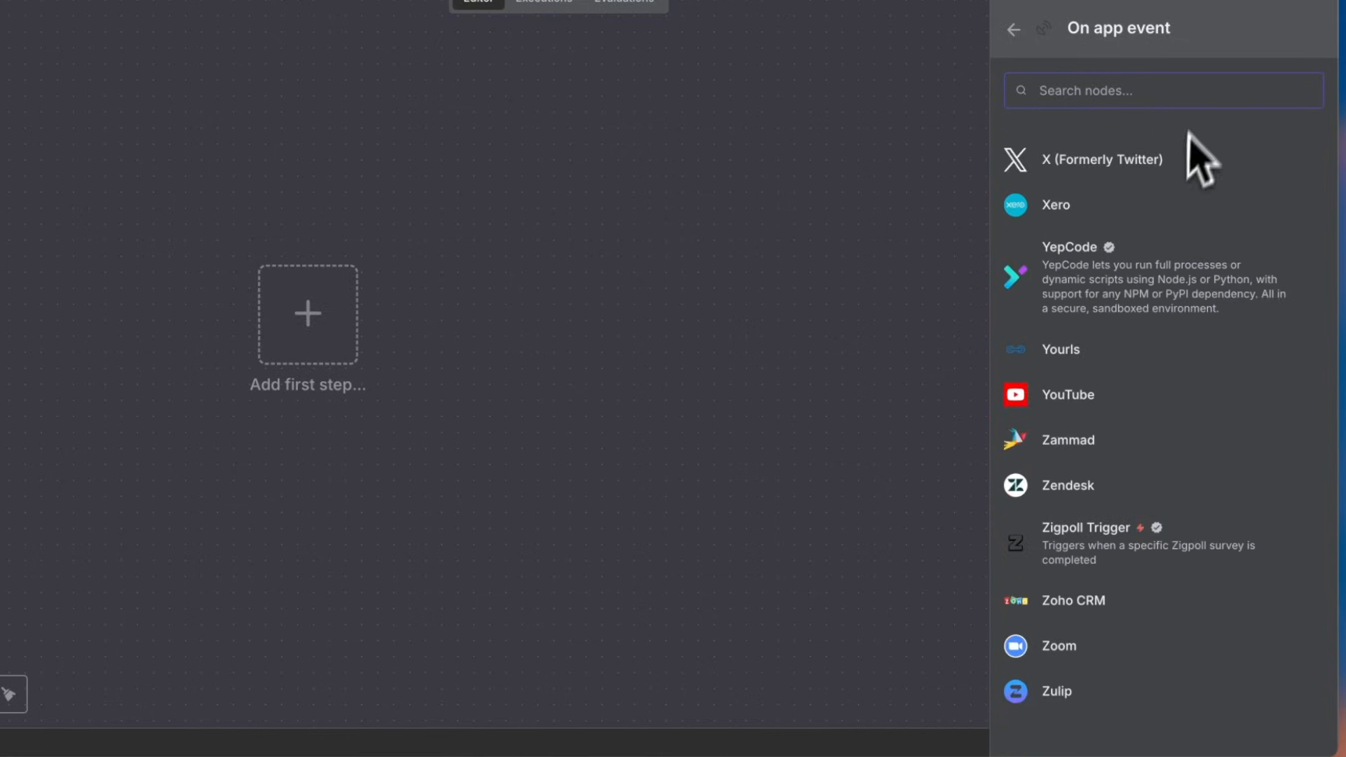
Search the trigger nodes for 'gmail', then go back to the main trigger list
{"action": "type", "text": "gmail"}
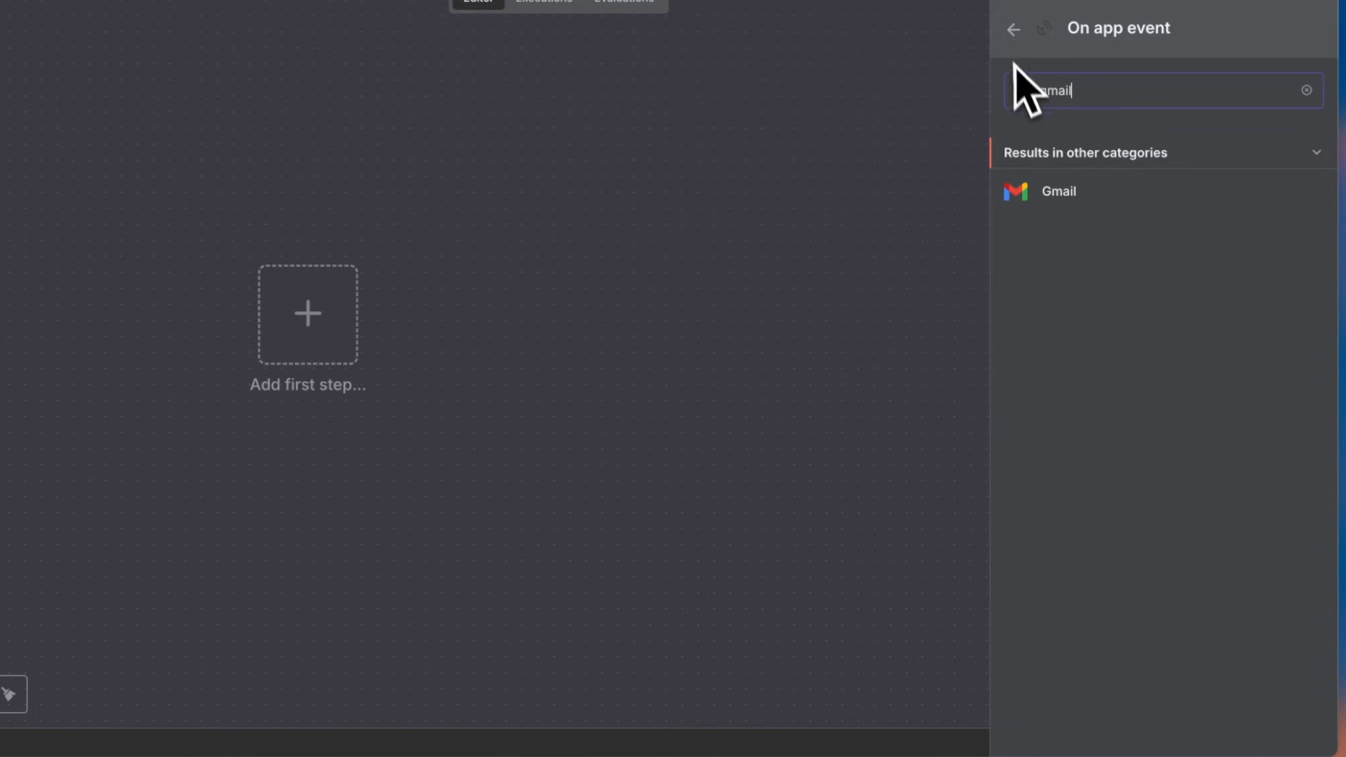
{"action": "left_click", "coordinate": [1015, 29]}
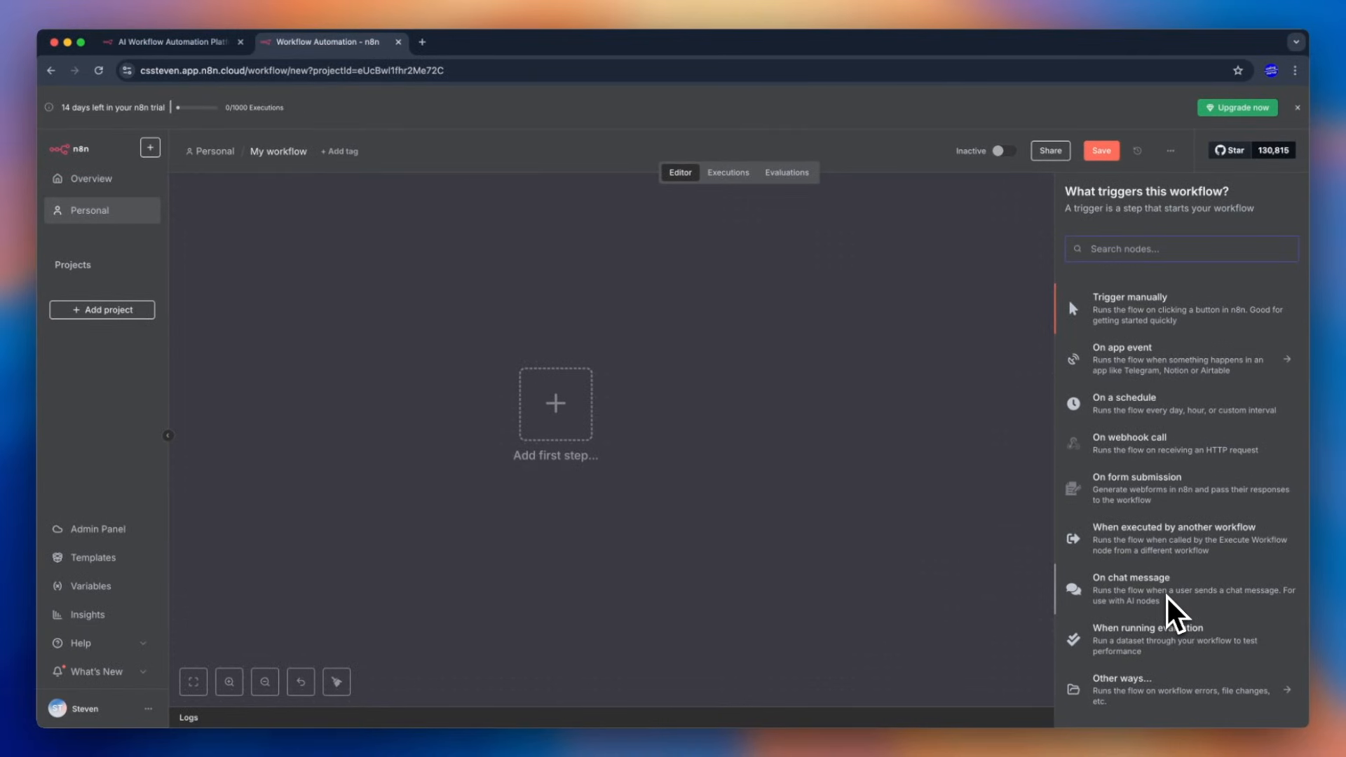
Add a manual 'When clicking Execute workflow' trigger and run it once, outputting 1 item
{"action": "left_click", "coordinate": [1192, 324]}
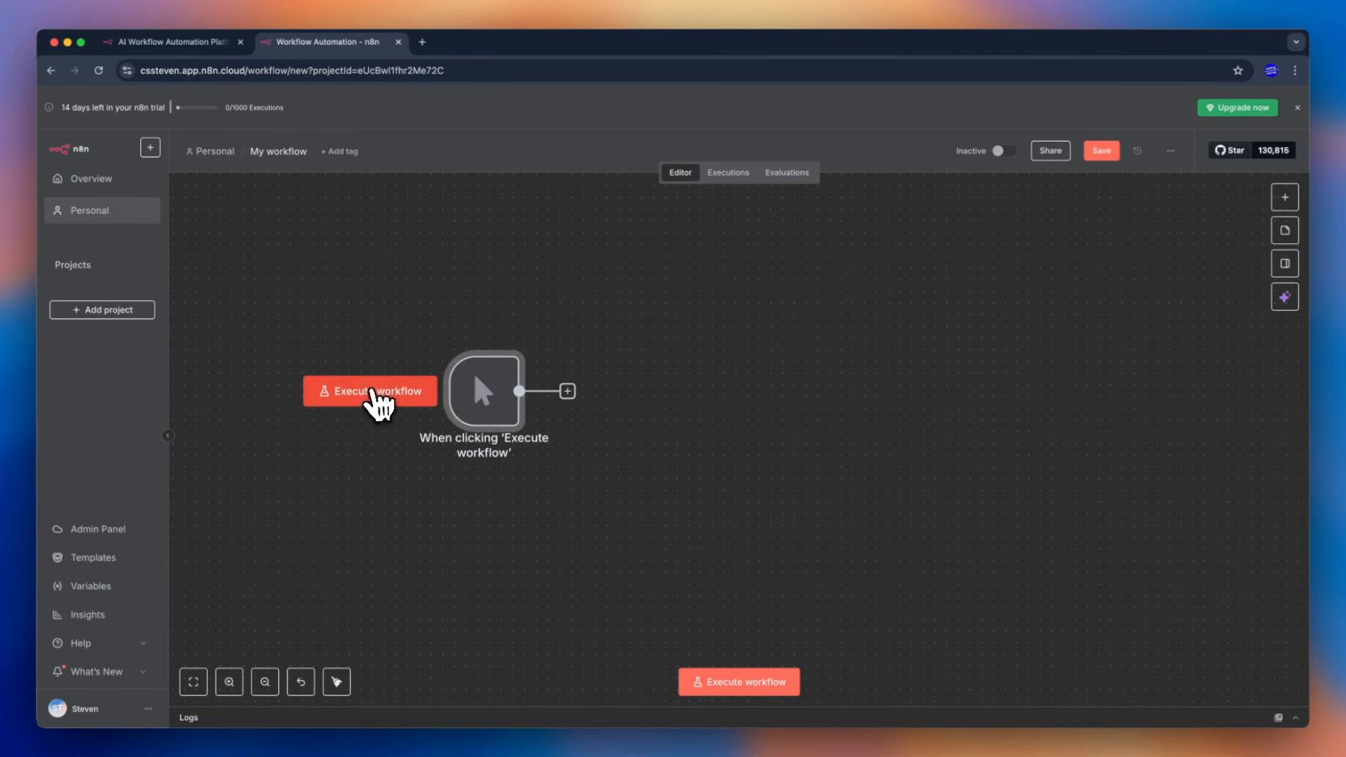
{"action": "left_click", "coordinate": [372, 391]}
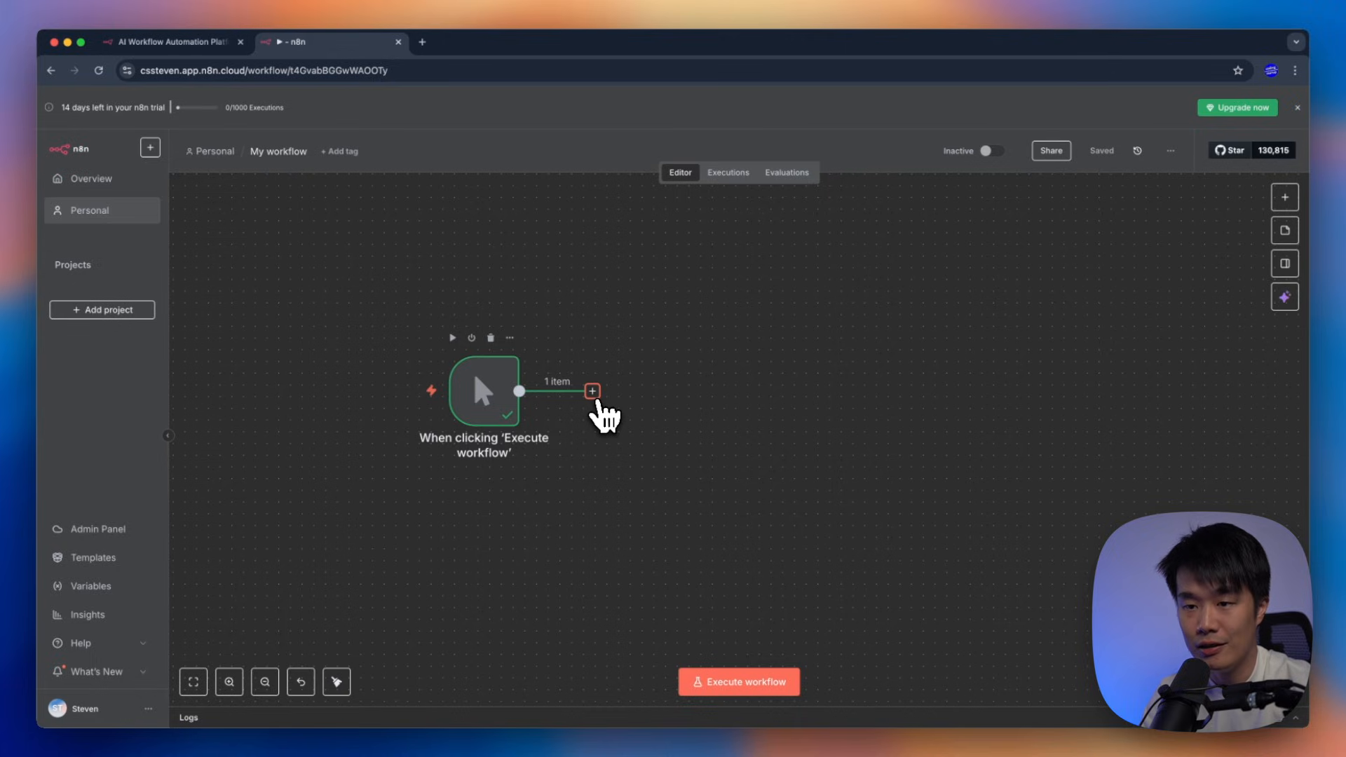
{"action": "left_click_drag", "start_coordinate": [596, 402], "coordinate": [658, 457]}
Add a Gmail 'Send a message' node after the manual trigger
{"action": "left_click", "coordinate": [601, 412]}
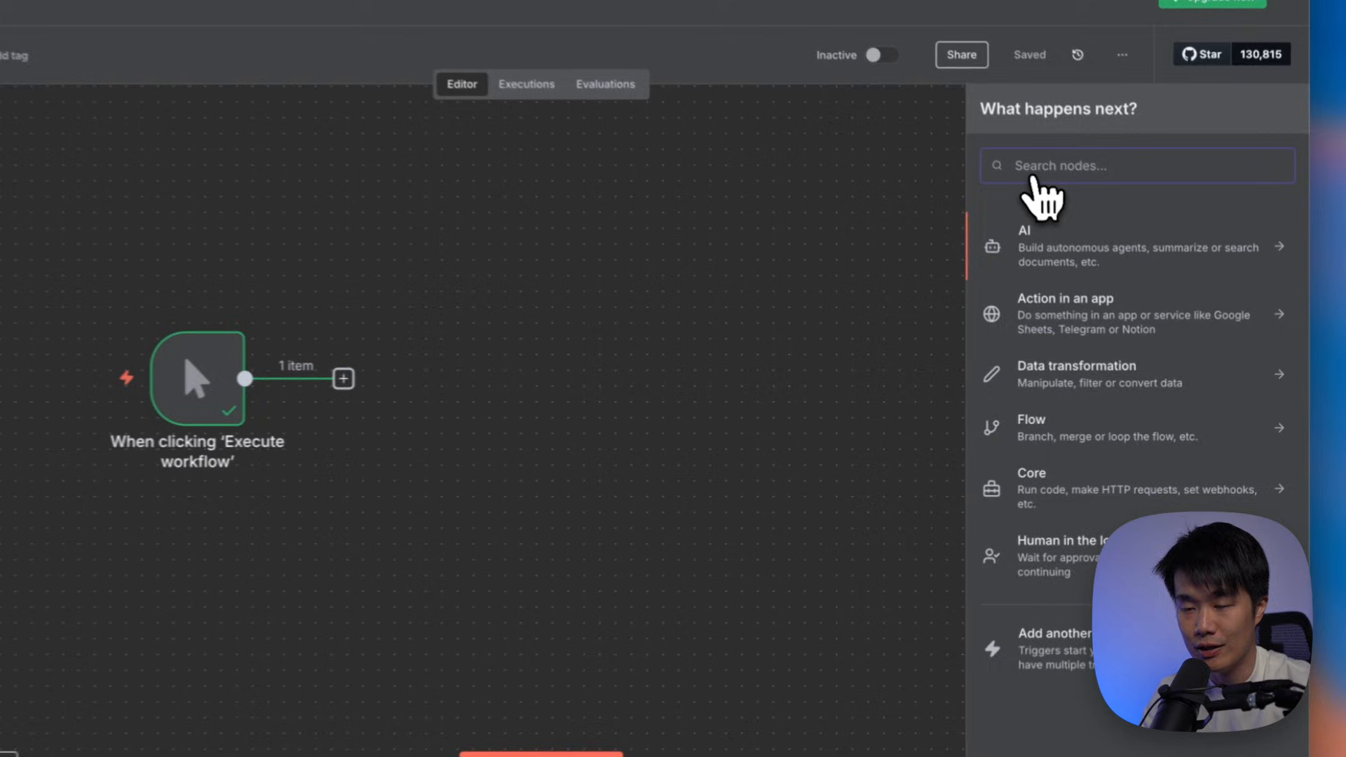
{"action": "type", "text": "gmail"}
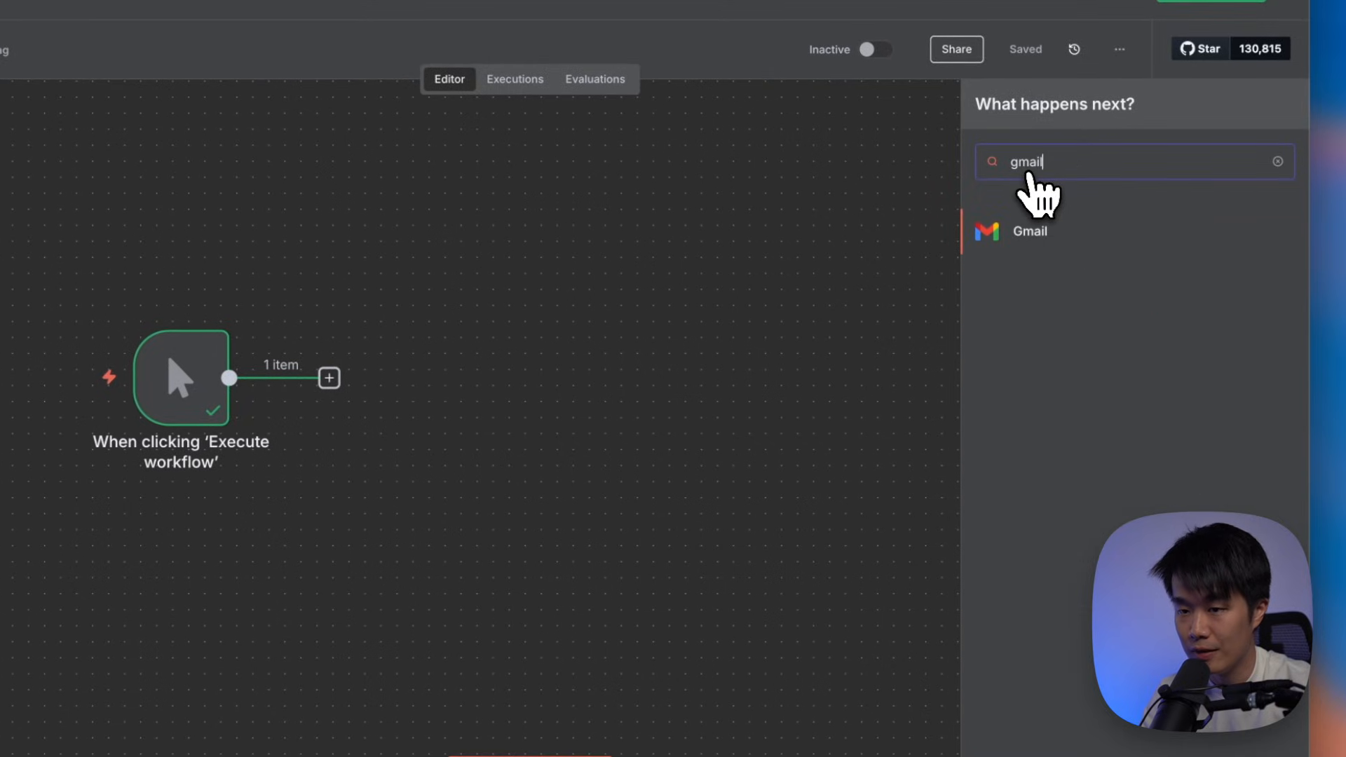
{"action": "left_click", "coordinate": [1112, 239]}
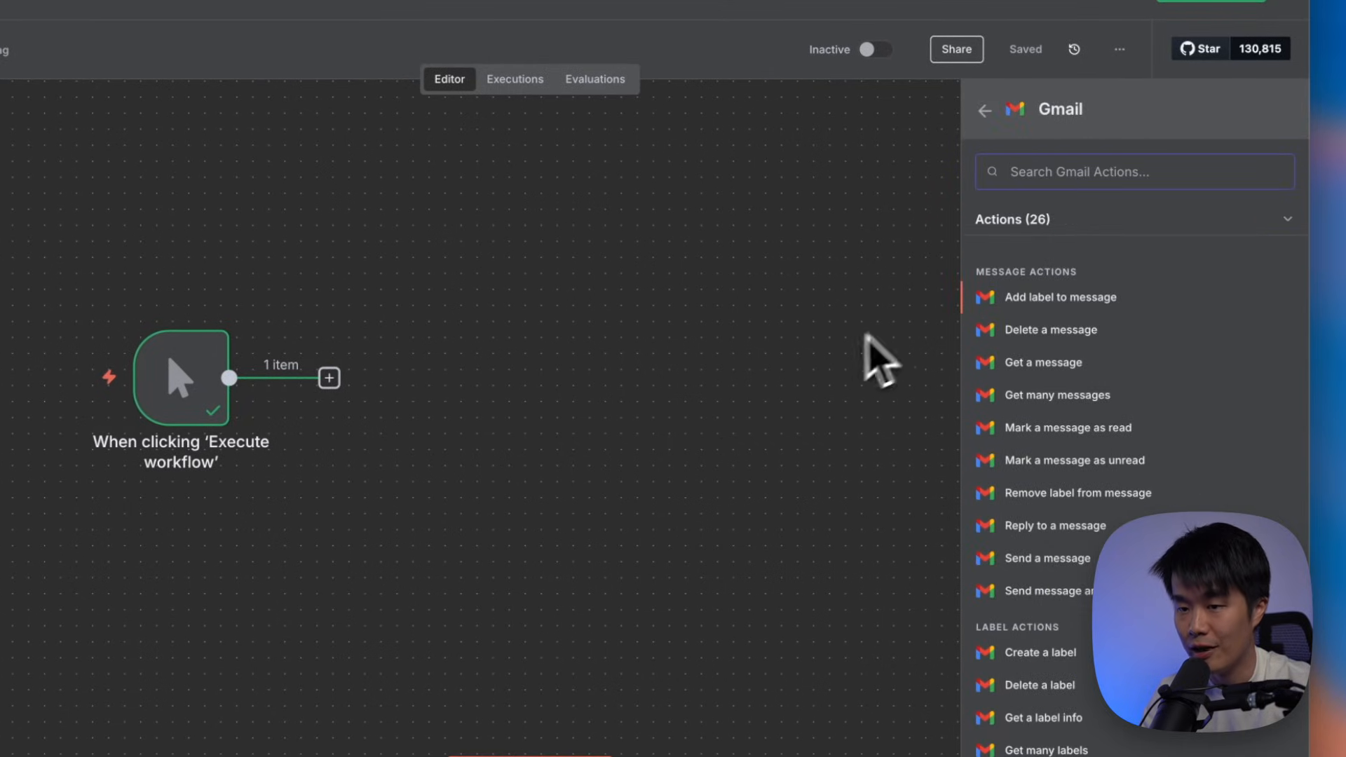
{"action": "left_click", "coordinate": [1083, 583]}
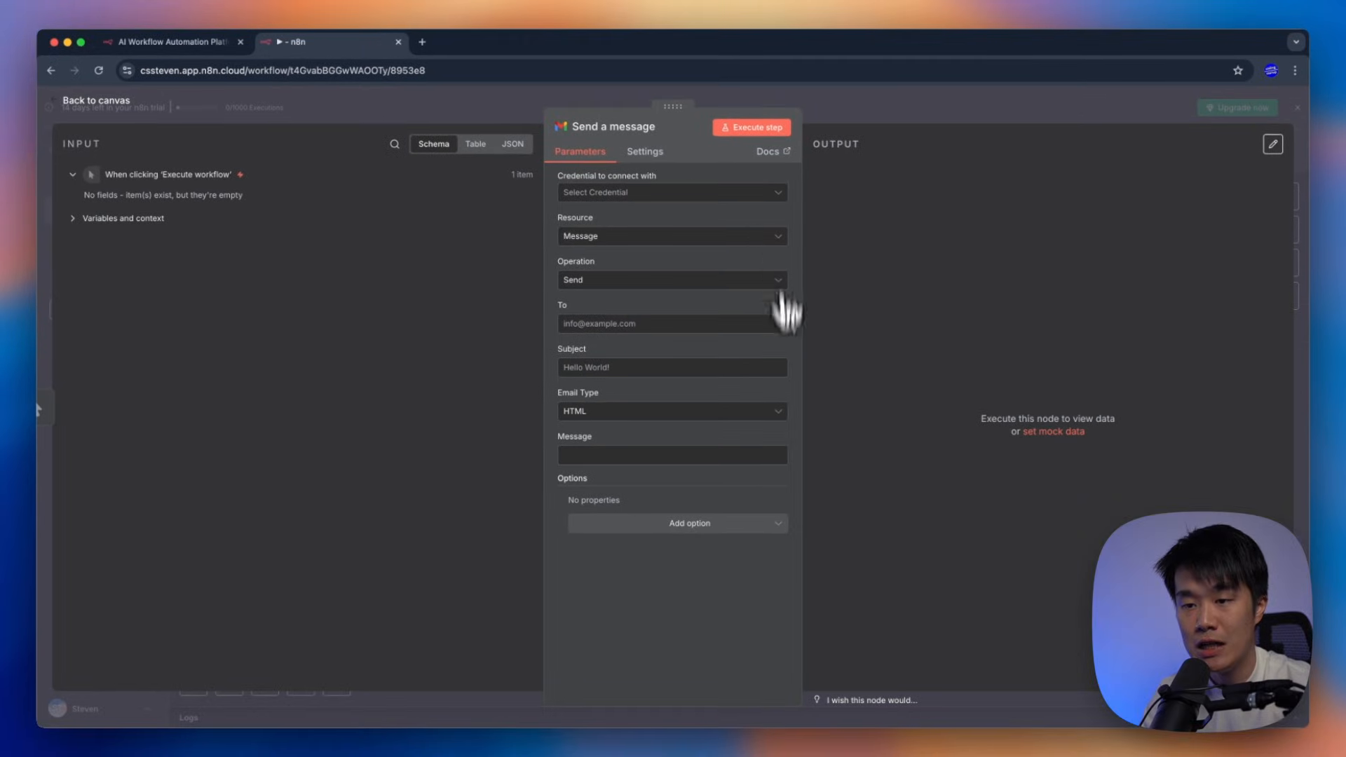
Open the step's credential list and start creating a new Gmail credential
{"action": "left_click_drag", "start_coordinate": [557, 176], "coordinate": [670, 178]}
{"action": "left_click", "coordinate": [671, 178]}
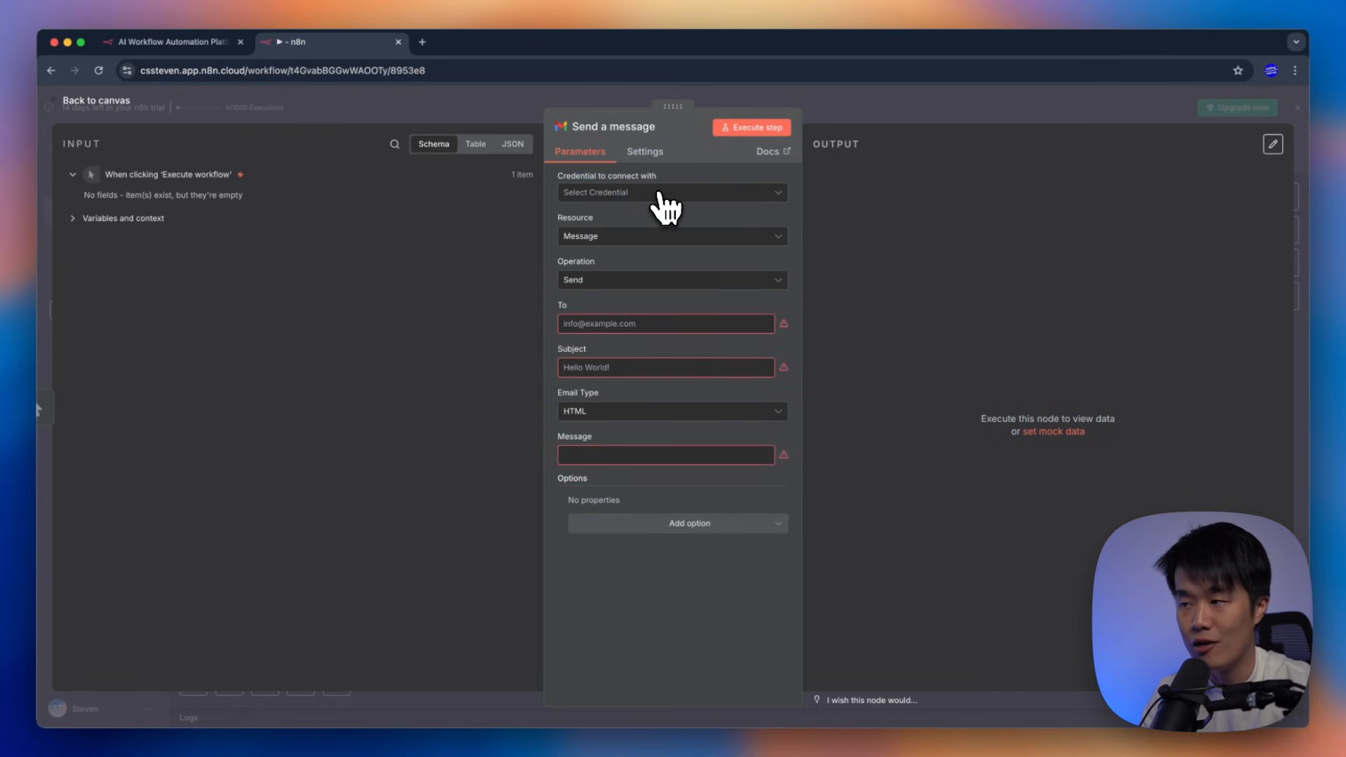
{"action": "left_click", "coordinate": [659, 193]}
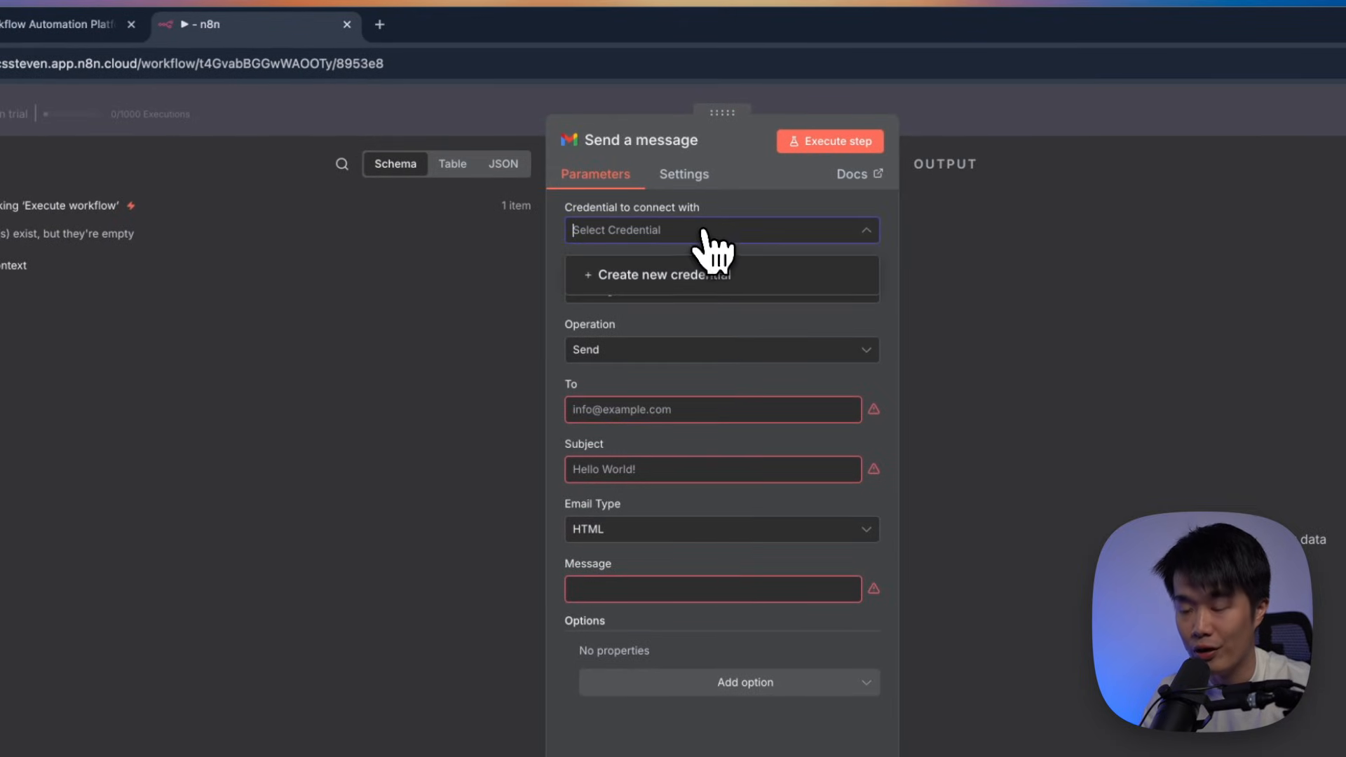
{"action": "left_click", "coordinate": [699, 284]}
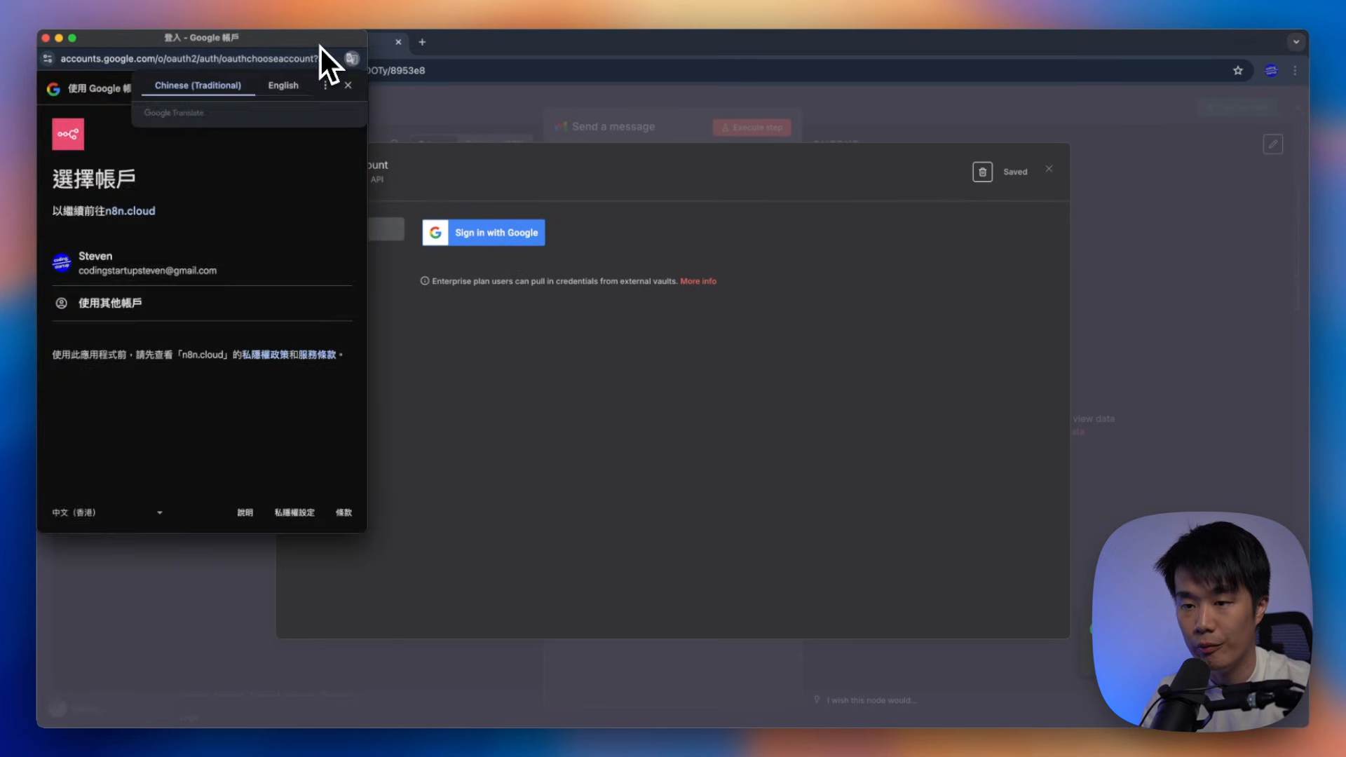
Sign in with Google, grant all Gmail permissions, and save the 'Gmail account' credential
{"action": "left_click_drag", "start_coordinate": [321, 47], "coordinate": [494, 107]}
{"action": "scroll", "coordinate": [432, 407], "scroll_direction": "down", "scroll_amount": 4}
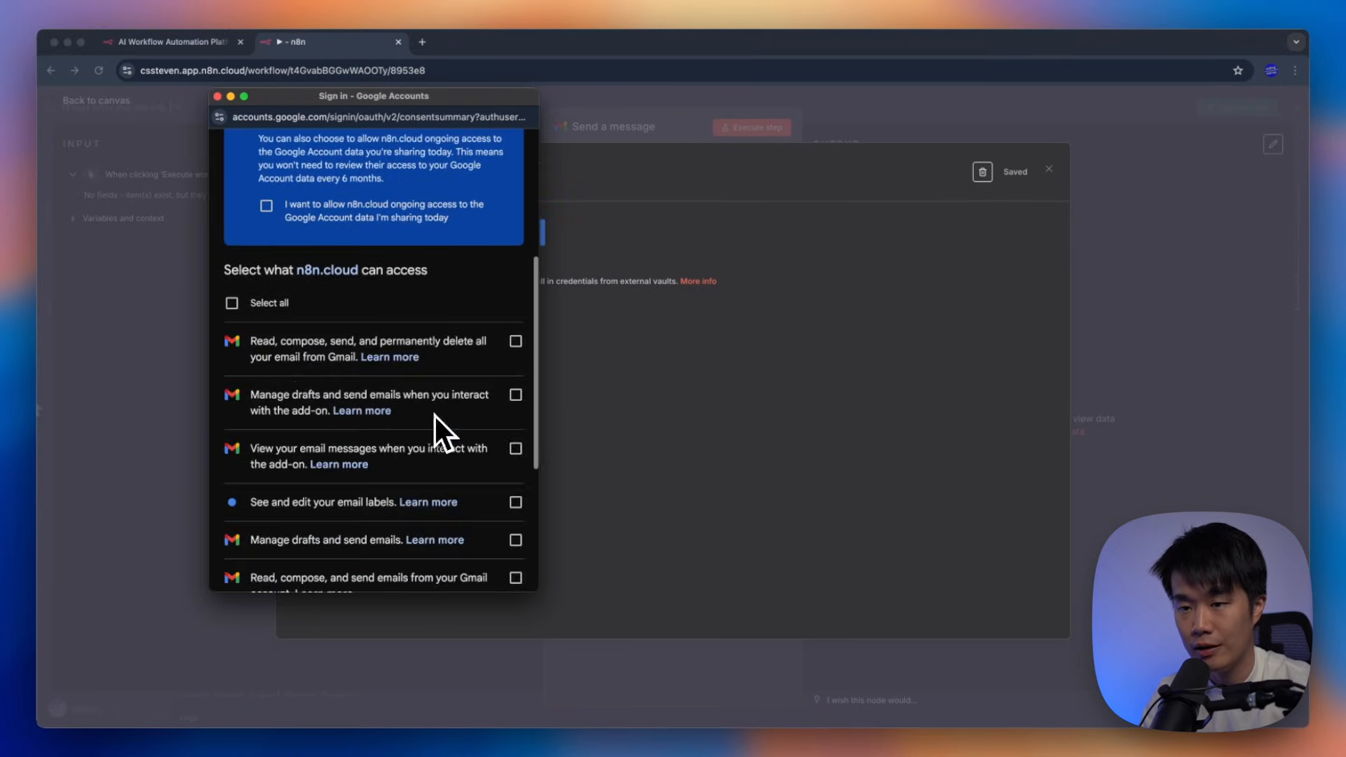
{"action": "left_click", "coordinate": [267, 303]}
{"action": "scroll", "coordinate": [412, 386], "scroll_direction": "down", "scroll_amount": 4}
{"action": "left_click", "coordinate": [429, 530]}
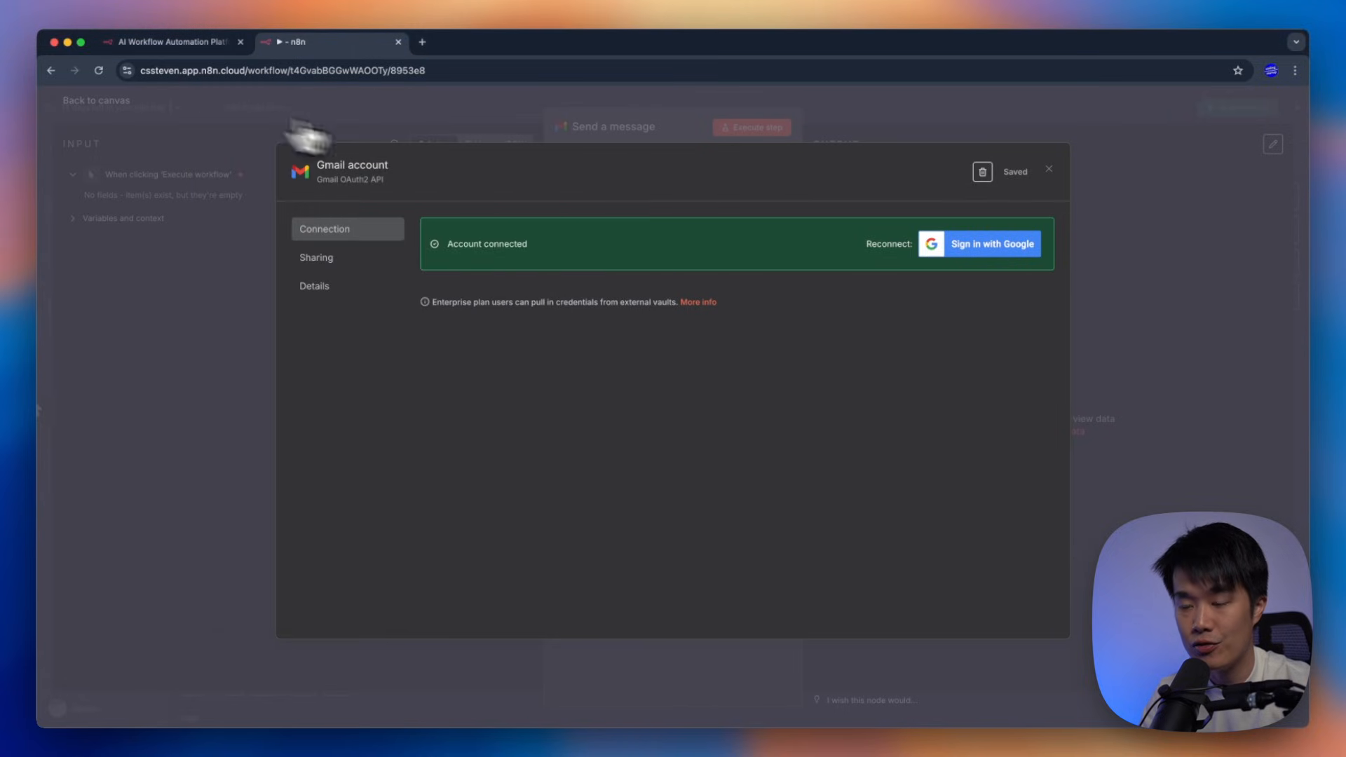
{"action": "left_click", "coordinate": [1049, 169]}
{"action": "left_click", "coordinate": [629, 193]}
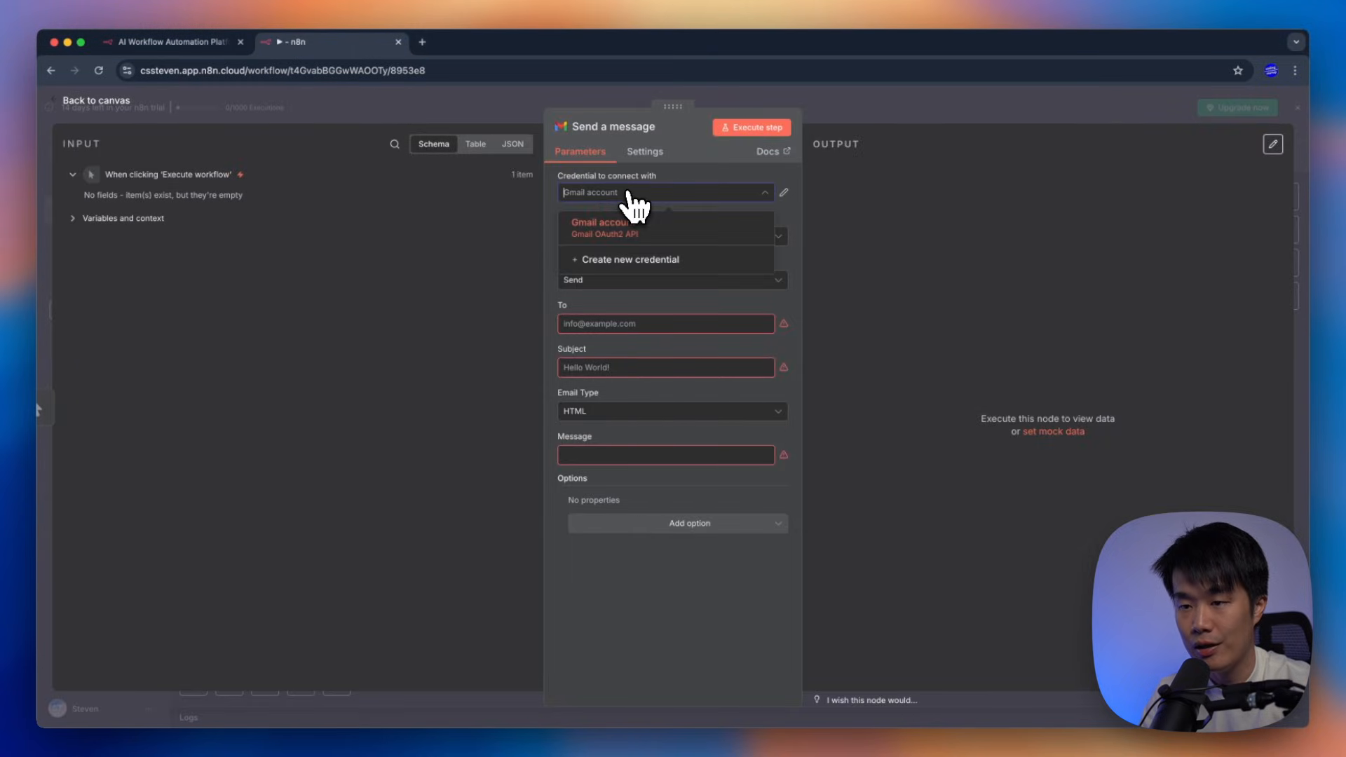
Keep the Gmail account credential, Resource 'Message' and Operation 'Send'
{"action": "left_click", "coordinate": [677, 218]}
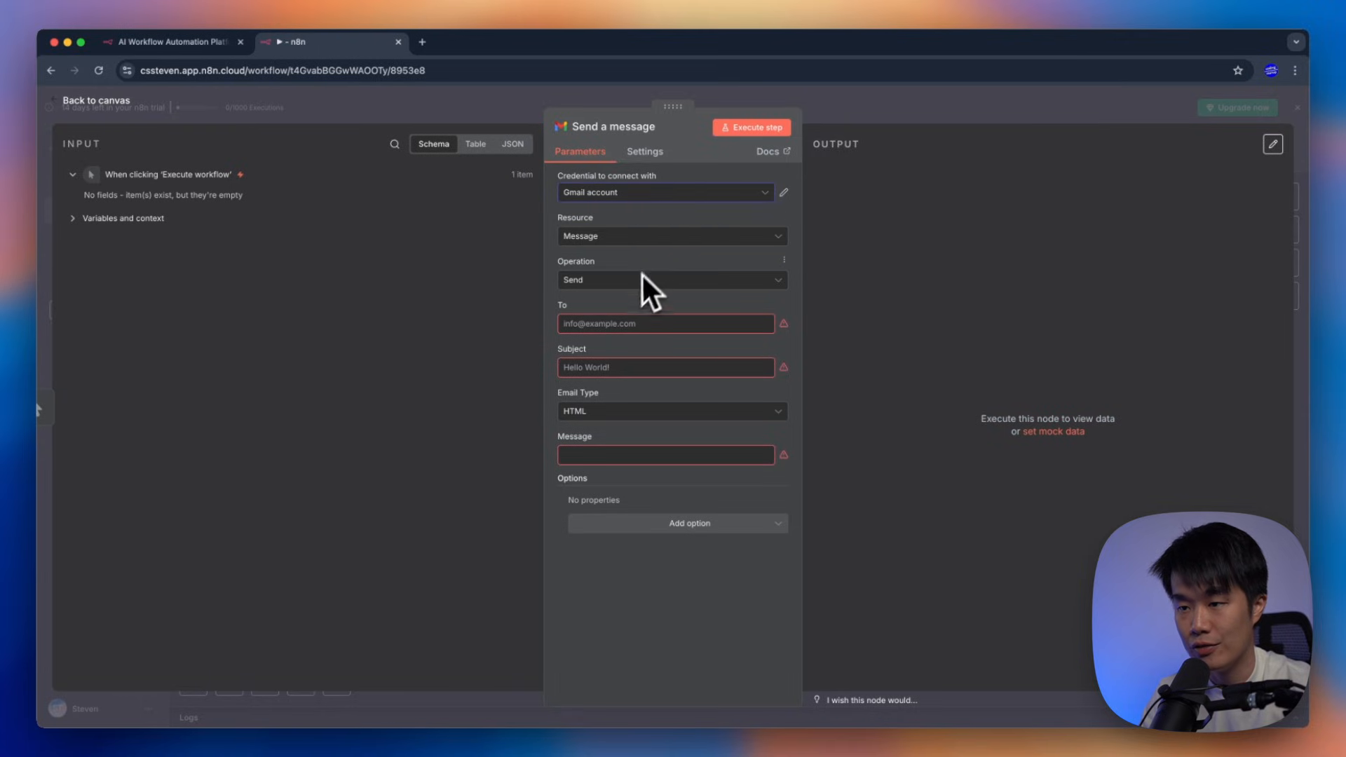
{"action": "left_click", "coordinate": [622, 240]}
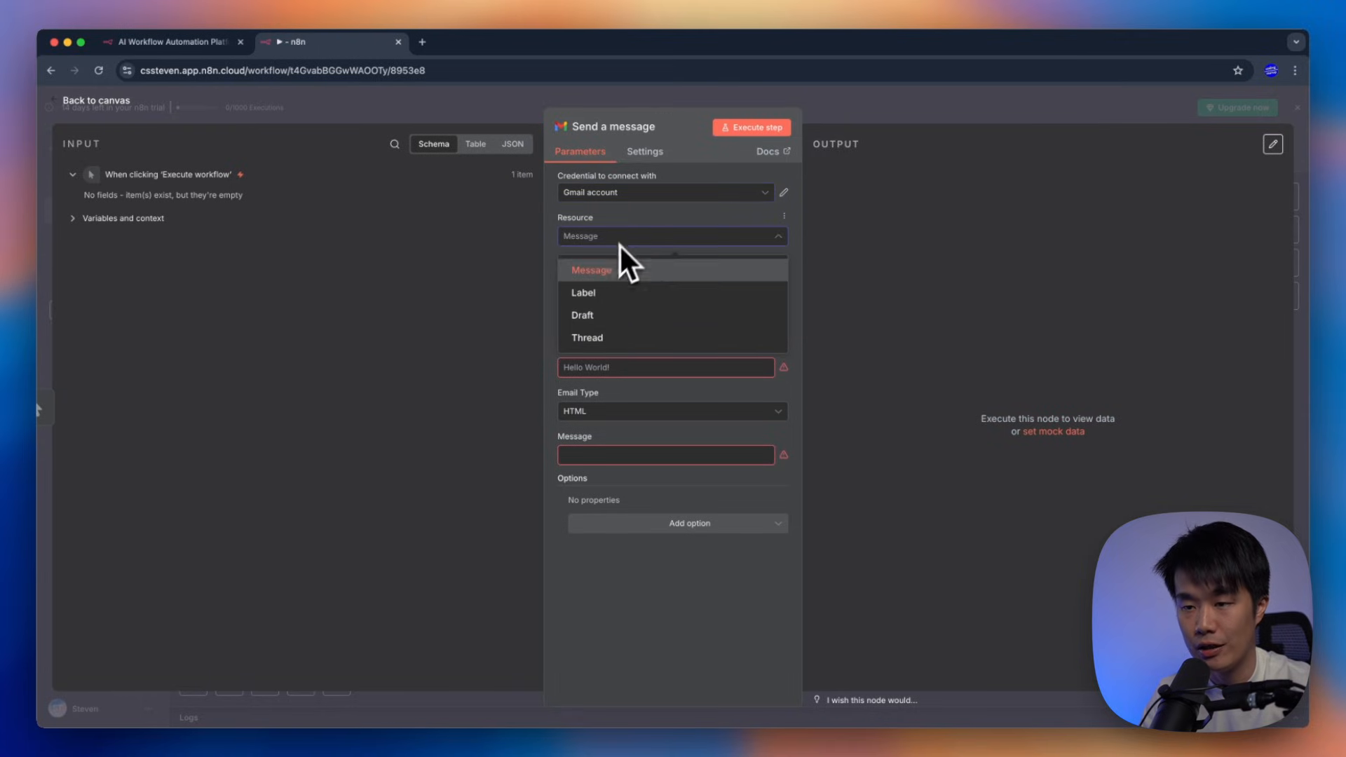
{"action": "left_click", "coordinate": [632, 237]}
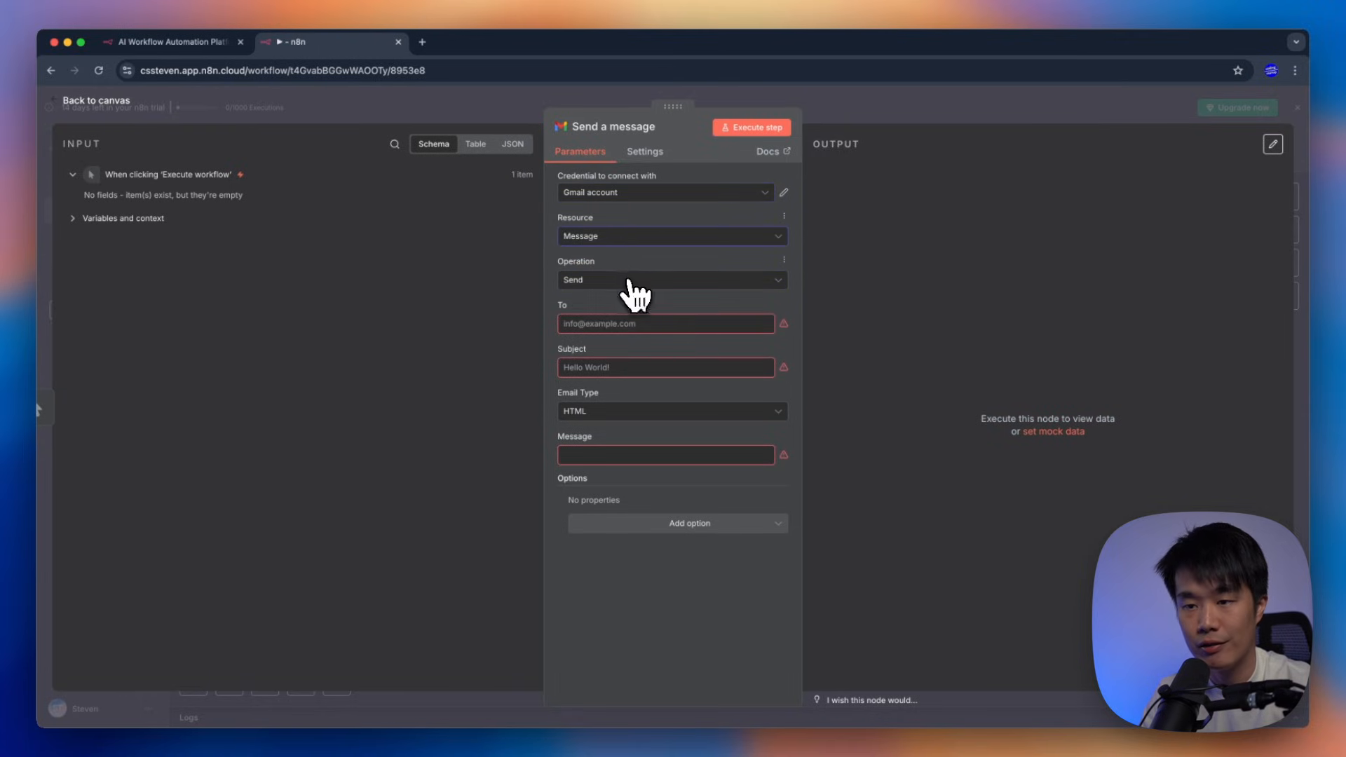
{"action": "left_click", "coordinate": [631, 282]}
{"action": "left_click", "coordinate": [598, 587]}
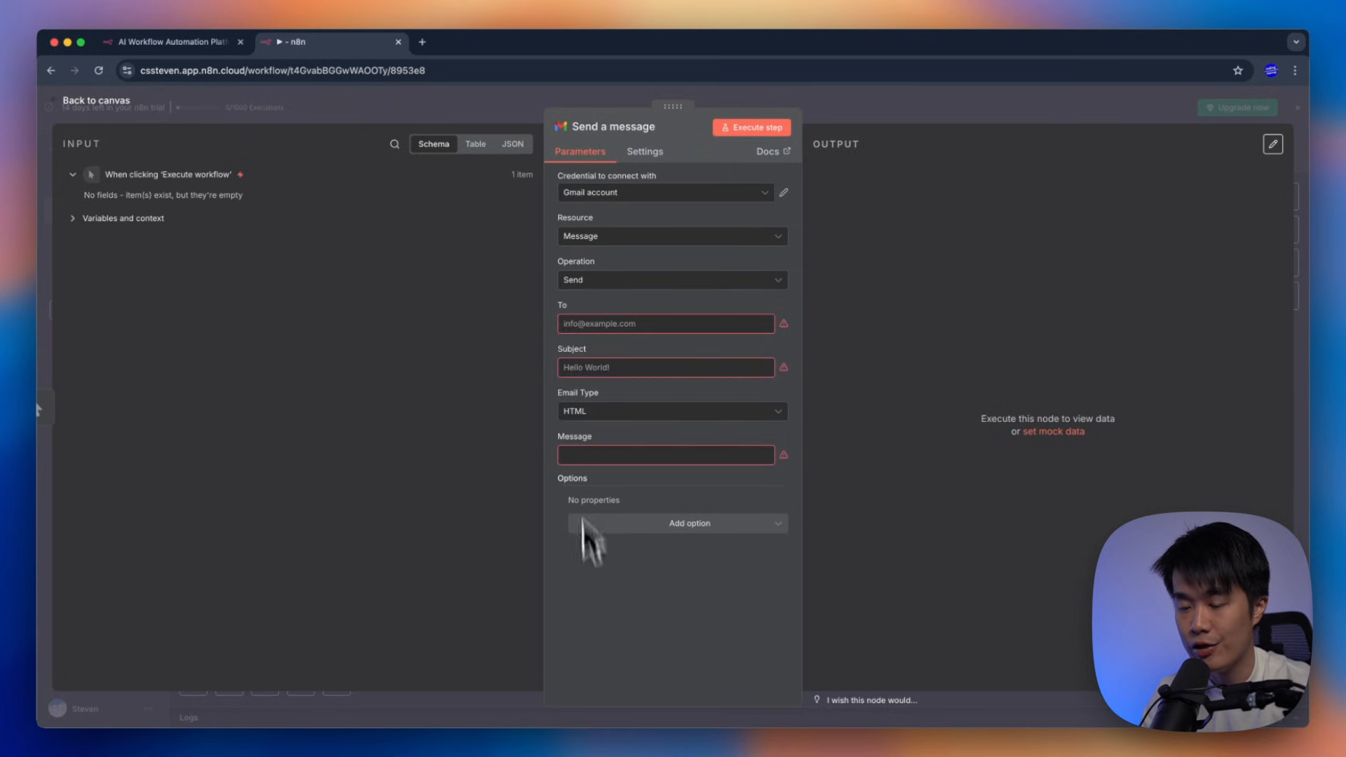
Enter the recipient, subject 'Hello World!' and message 'It works!', then return to the canvas
{"action": "left_click", "coordinate": [638, 326]}
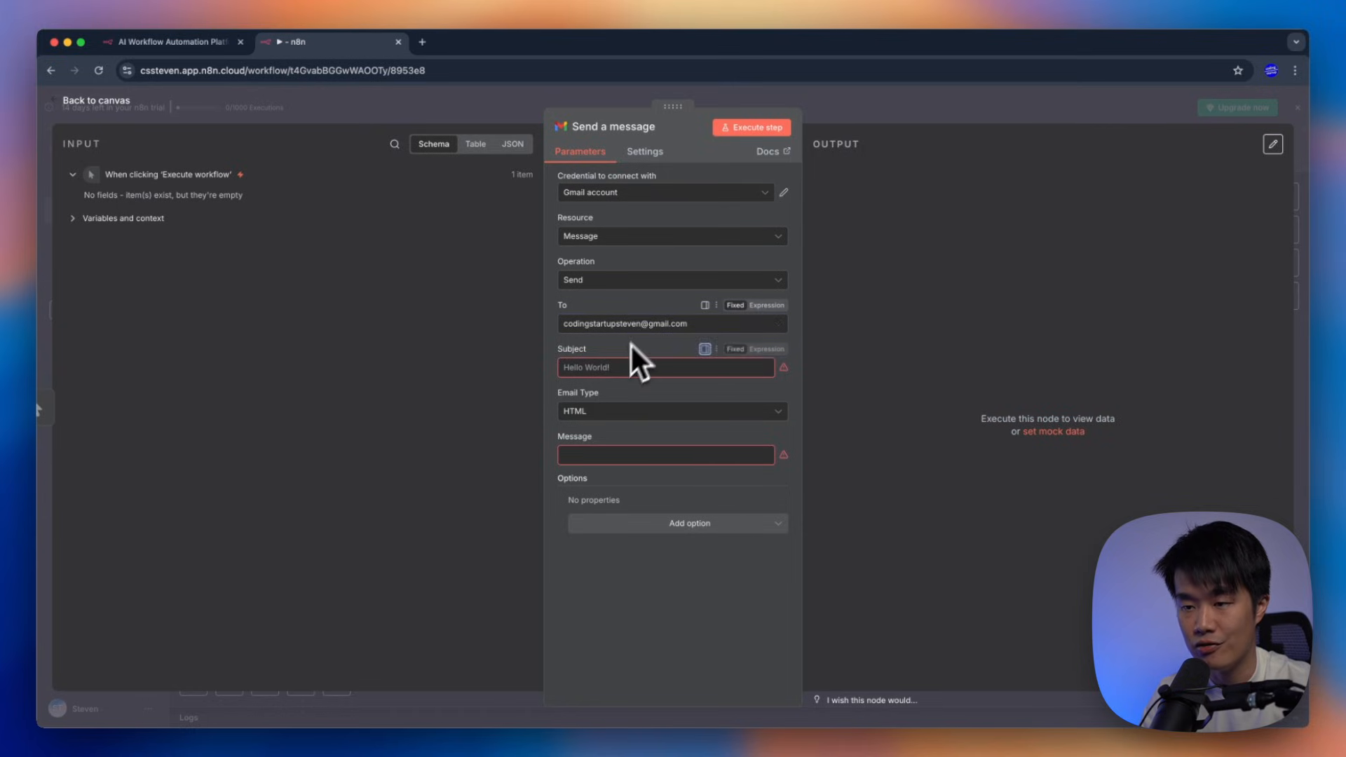
{"action": "left_click", "coordinate": [612, 365]}
{"action": "type", "text": "Hello World!"}
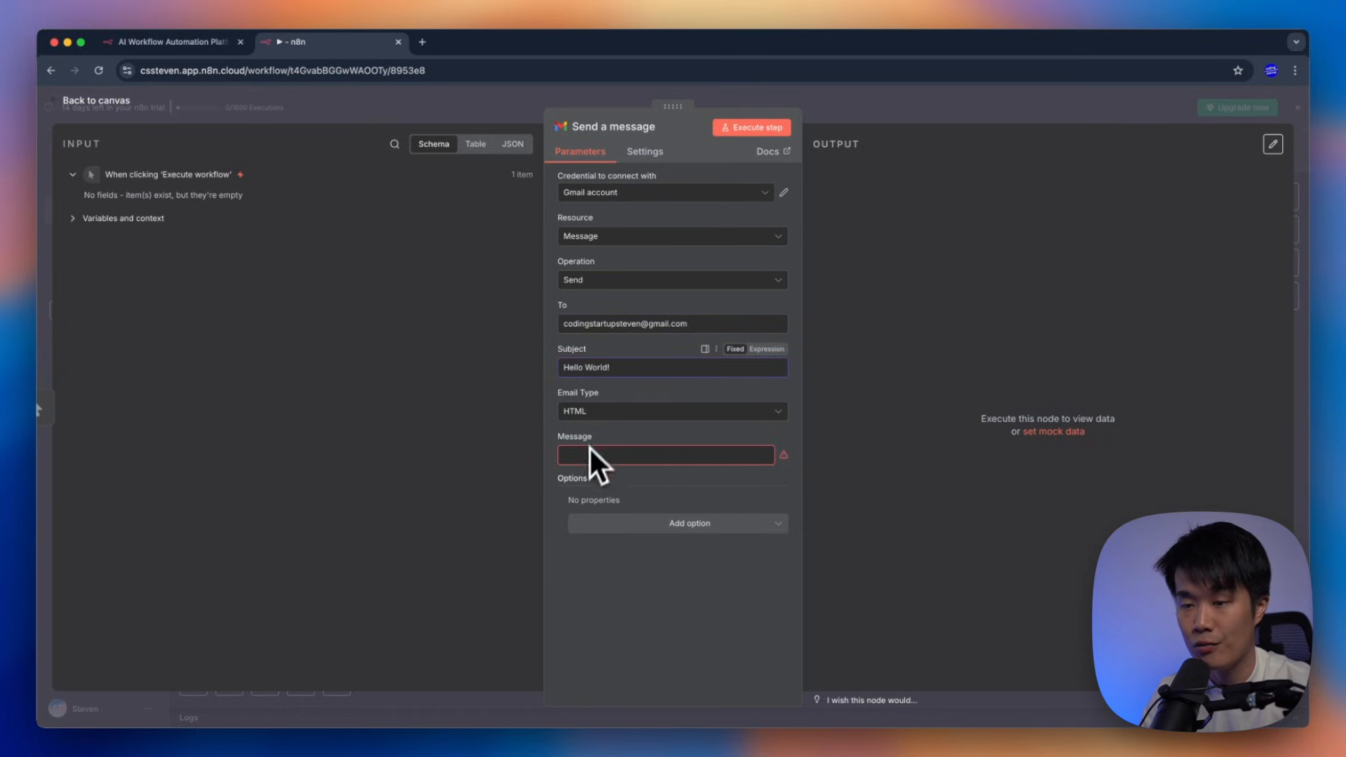
{"action": "left_click", "coordinate": [585, 456]}
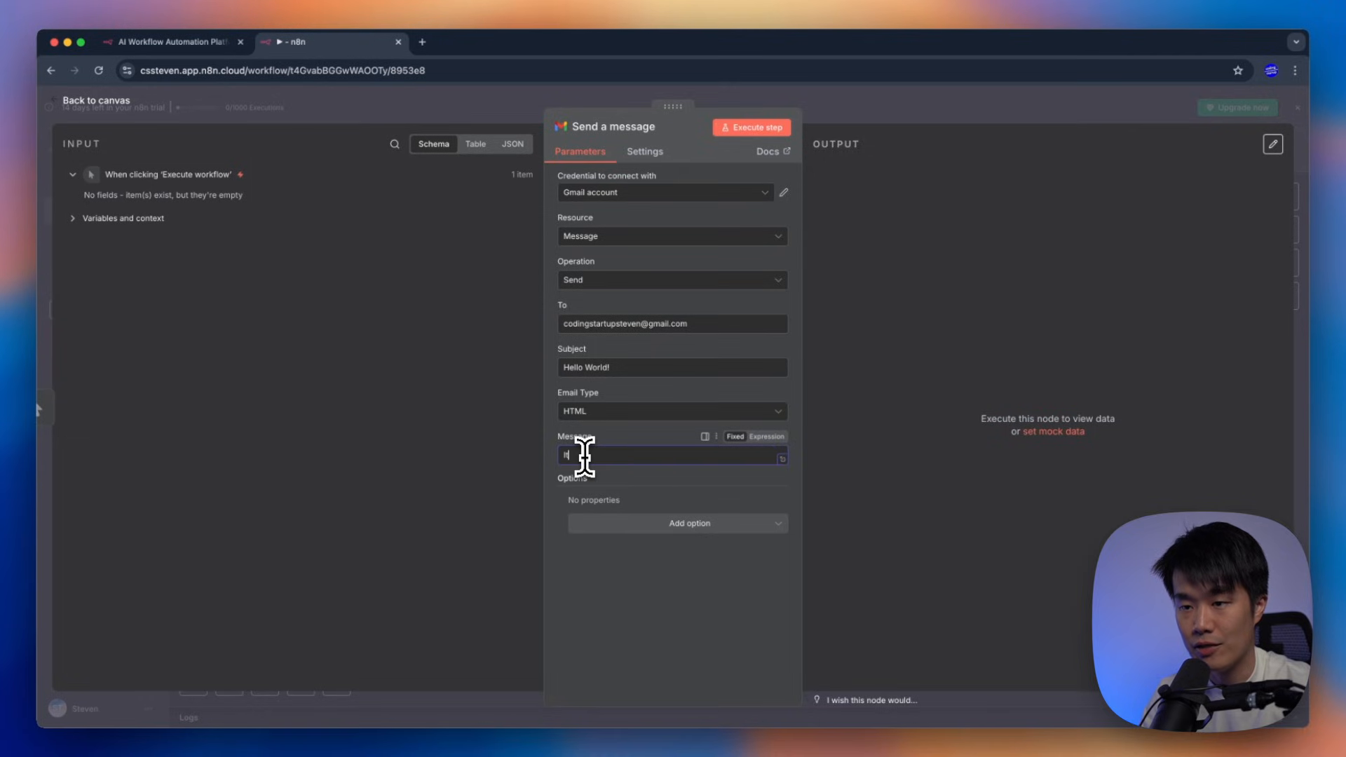
{"action": "type", "text": "It works!"}
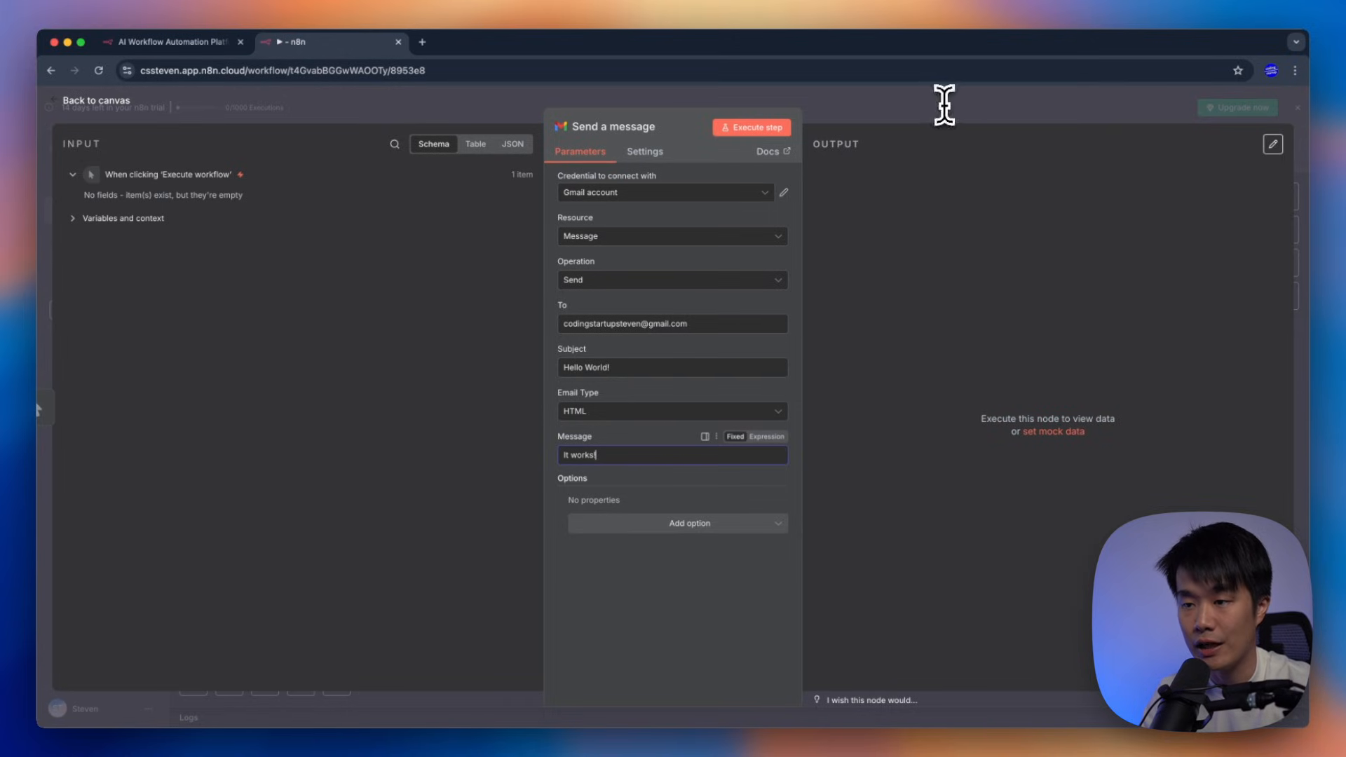
{"action": "left_click", "coordinate": [902, 103]}
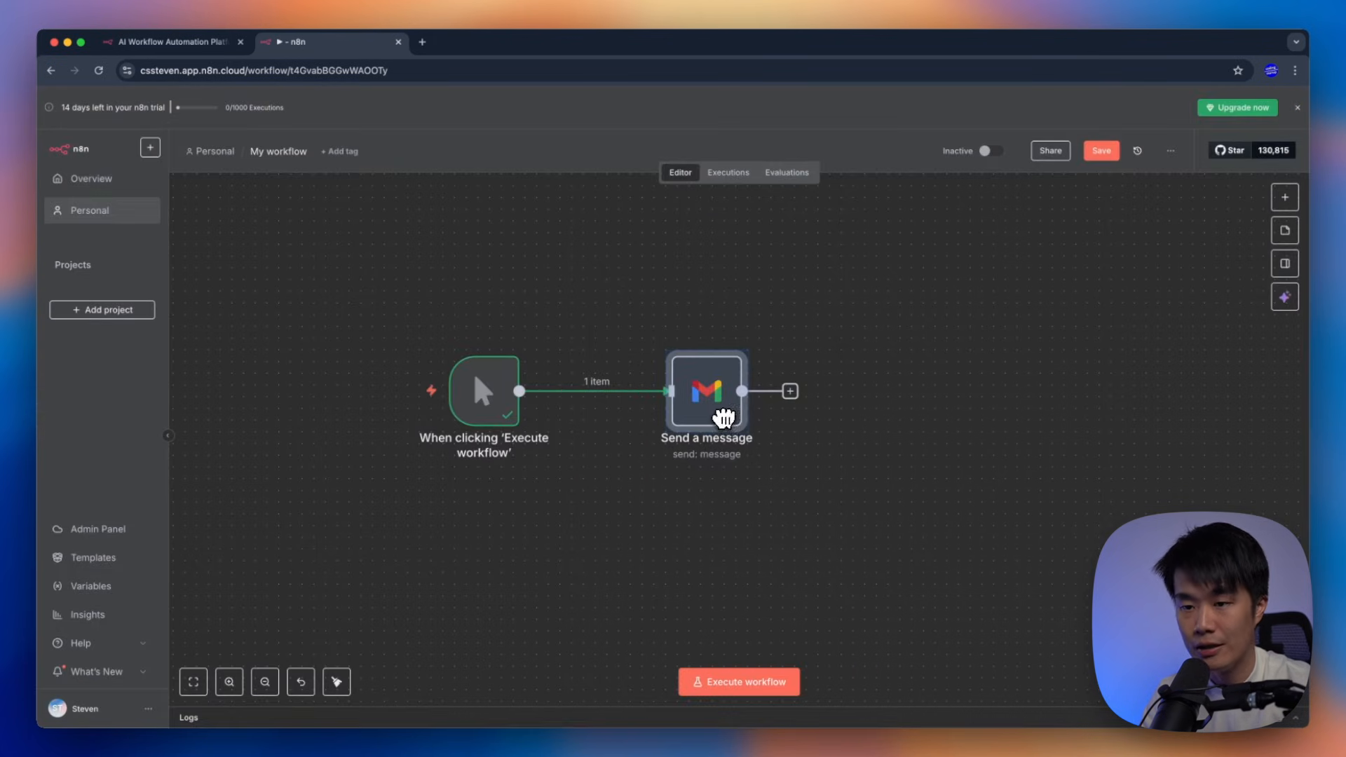
Touch up and recheck the 'Hello World!' subject in the Send a message node, then close it
{"action": "left_click", "coordinate": [712, 315]}
{"action": "double_click", "coordinate": [708, 399]}
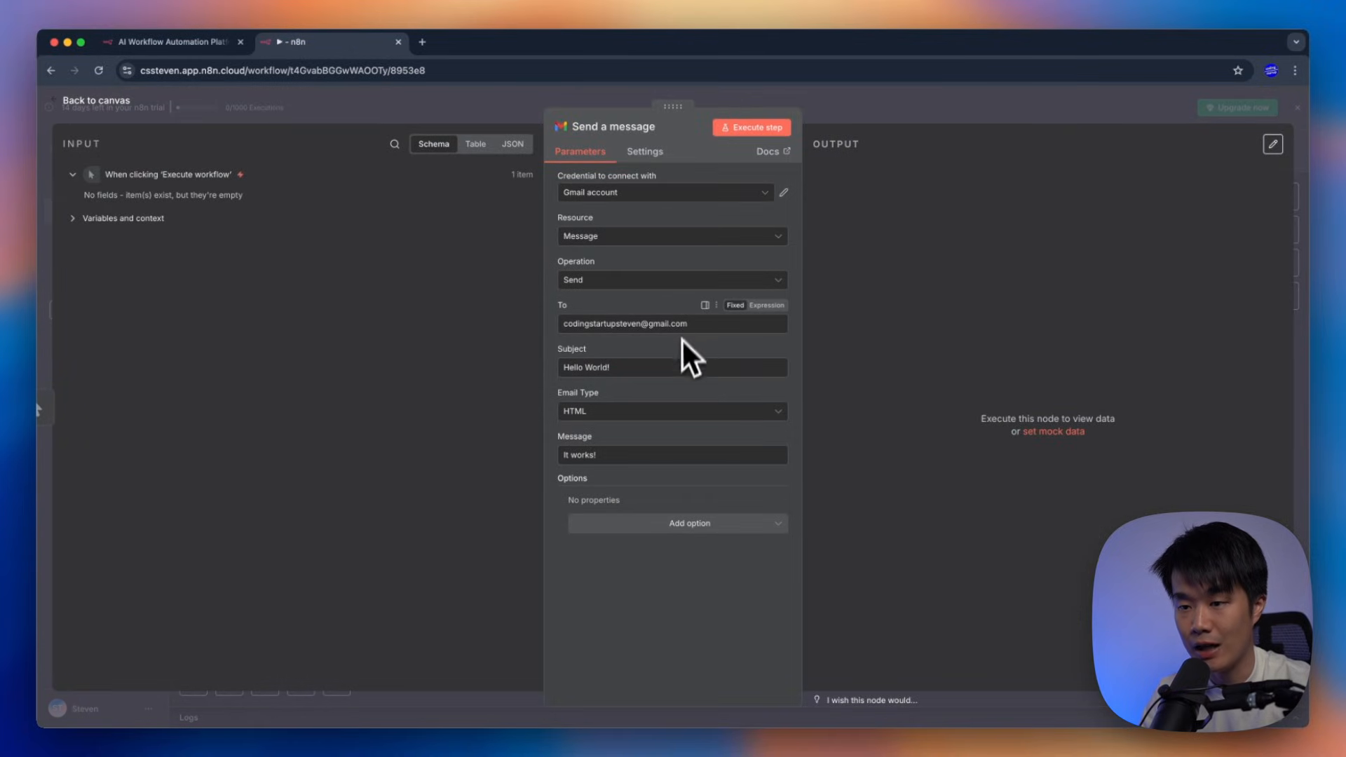
{"action": "left_click", "coordinate": [676, 364]}
{"action": "type", "text": "!!"}
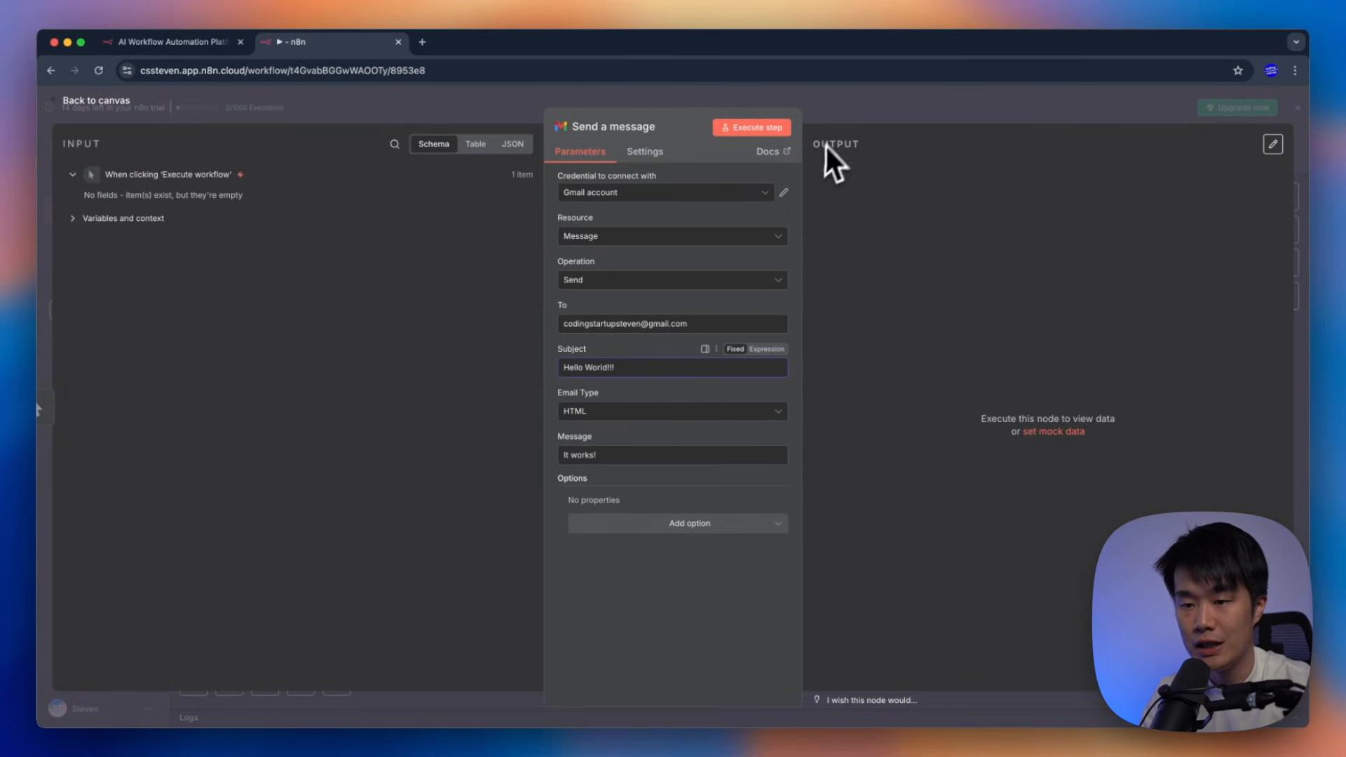
{"action": "left_click", "coordinate": [848, 112]}
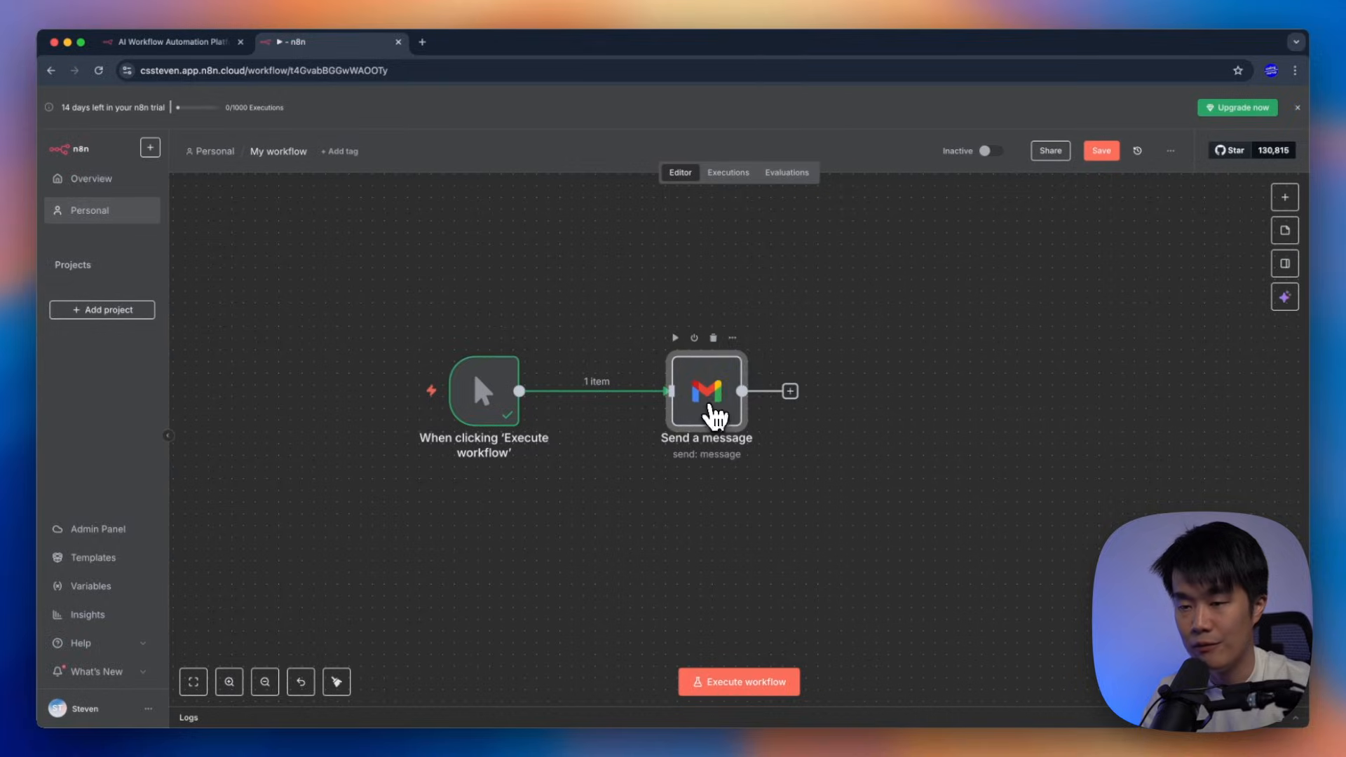
{"action": "double_click", "coordinate": [713, 418]}
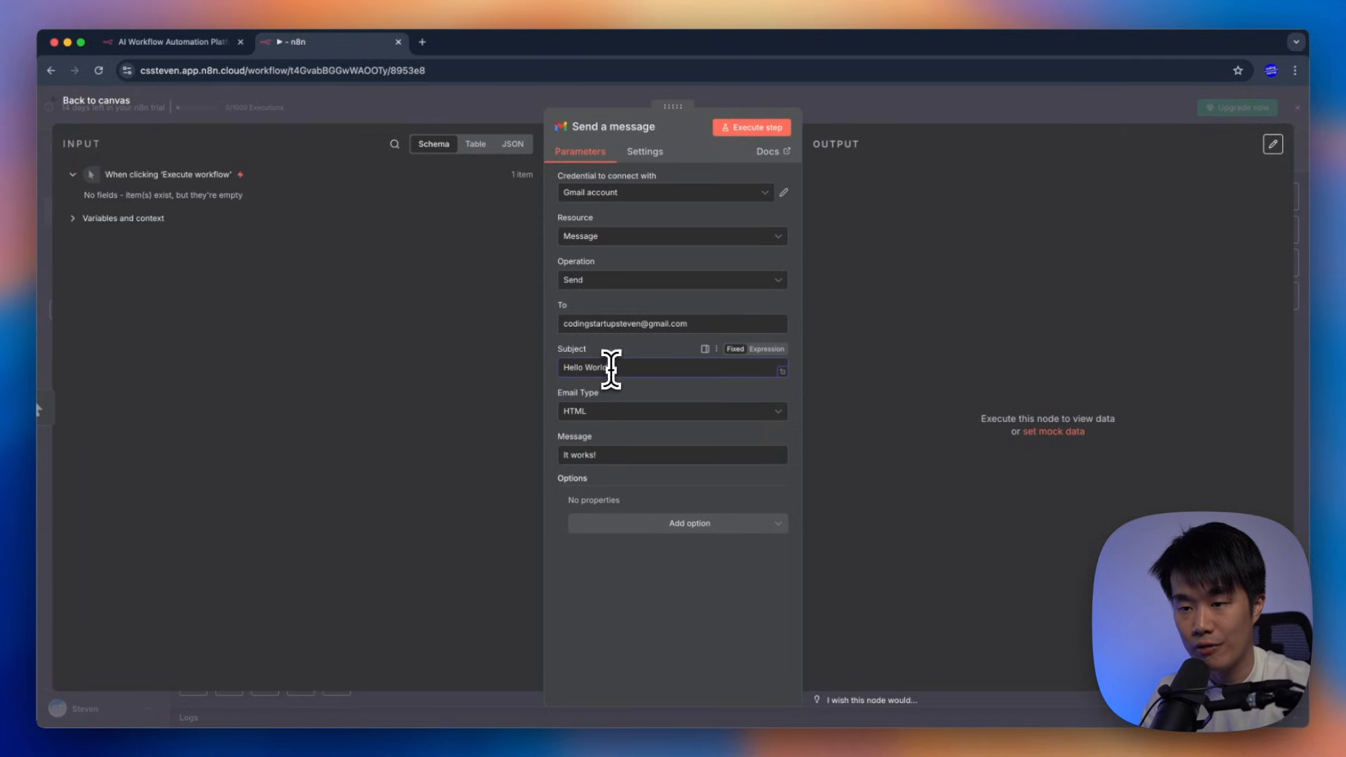
{"action": "left_click_drag", "start_coordinate": [607, 368], "coordinate": [660, 369]}
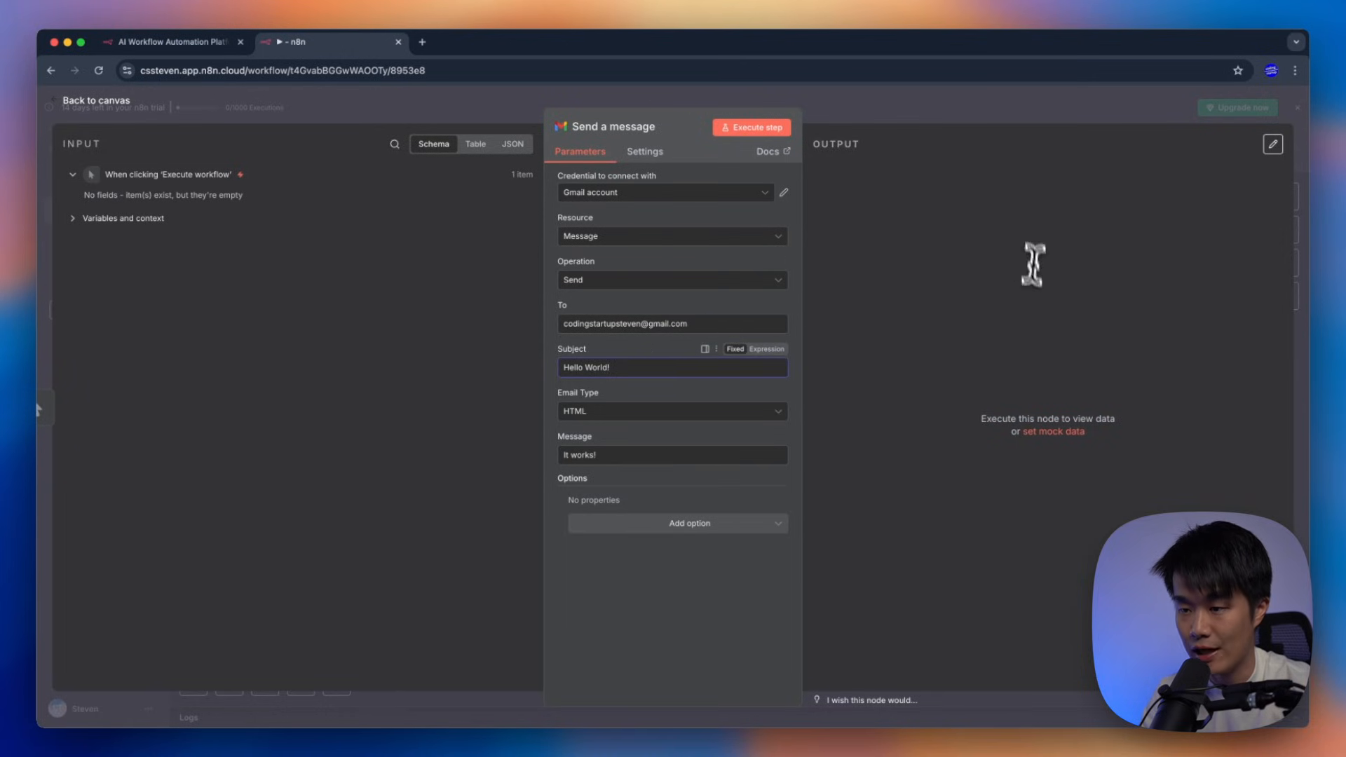
{"action": "left_click", "coordinate": [873, 100]}
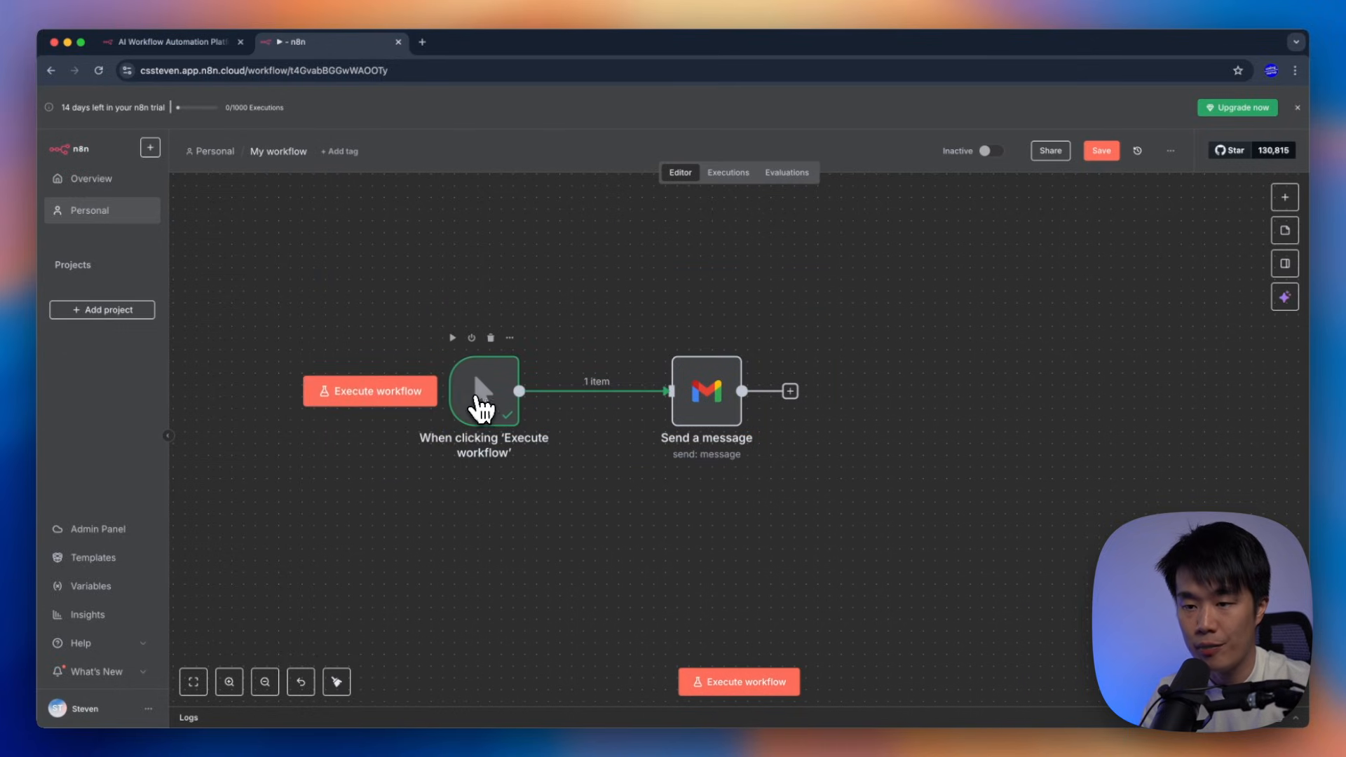
Inspect the manual trigger and Send a message nodes, opening and closing the Gmail node's settings
{"action": "left_click", "coordinate": [476, 387]}
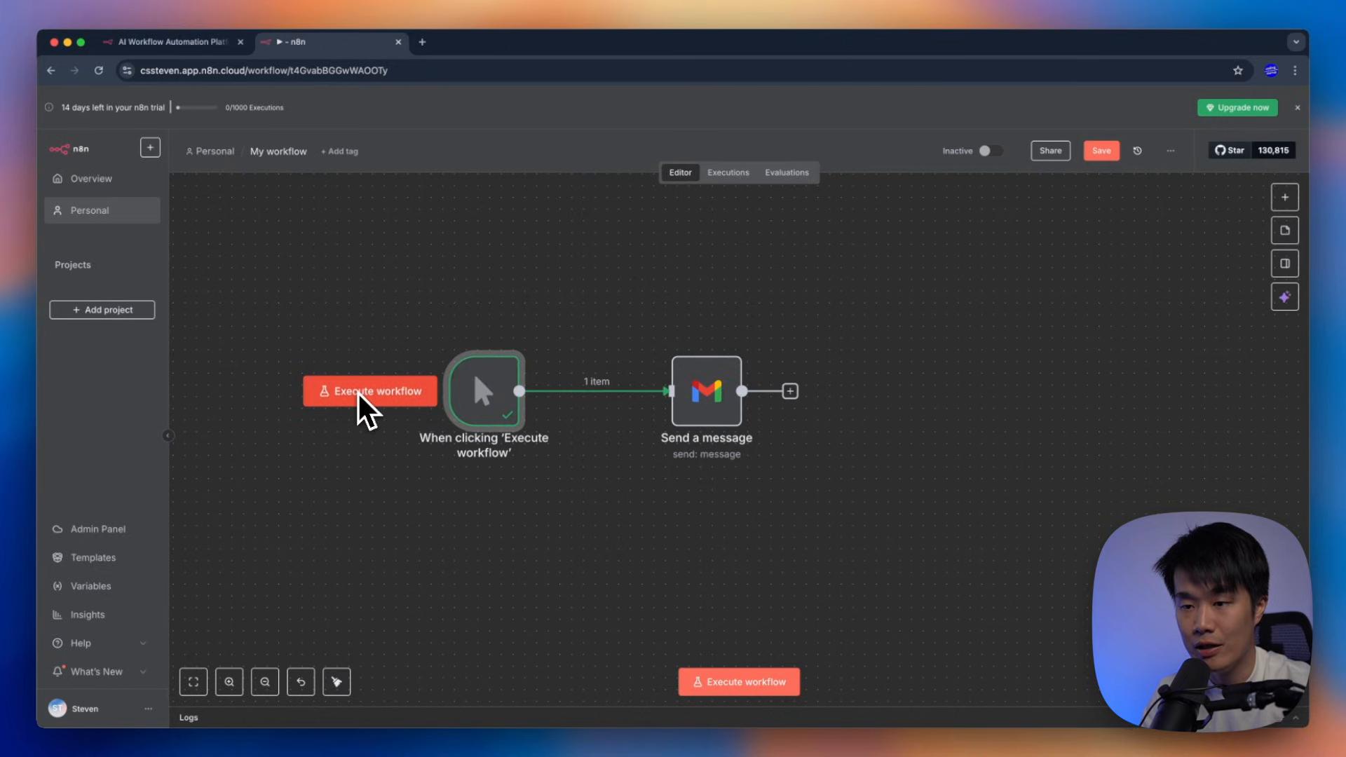
{"action": "mouse_move", "coordinate": [490, 407]}
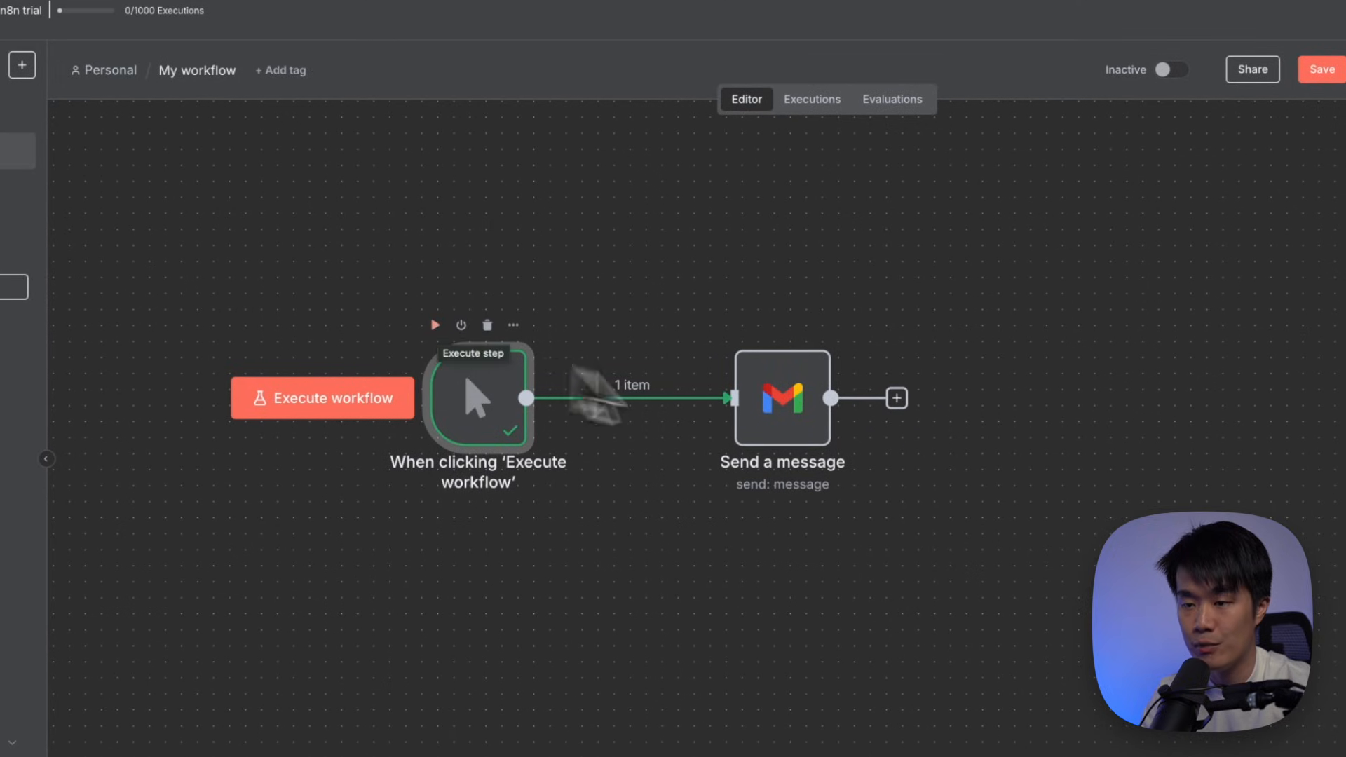
{"action": "mouse_move", "coordinate": [805, 355]}
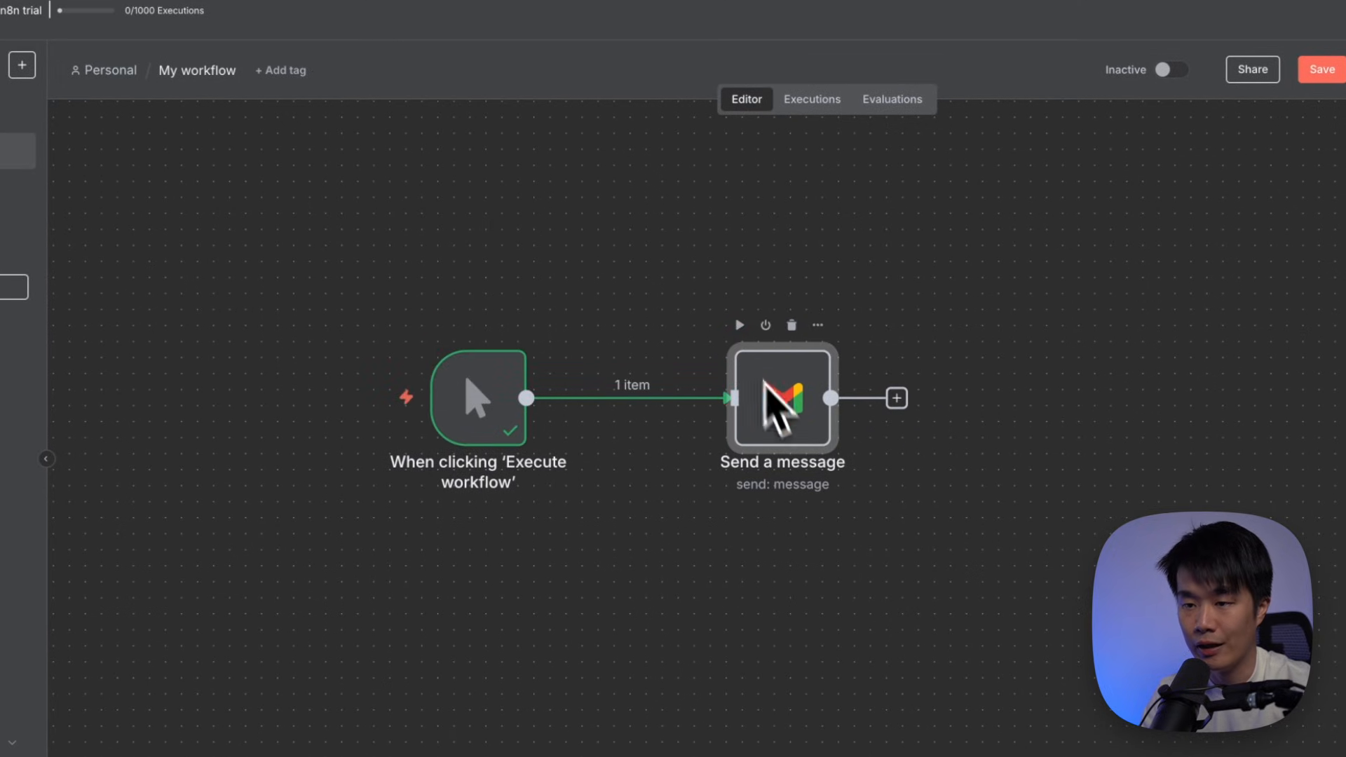
{"action": "left_click", "coordinate": [463, 402]}
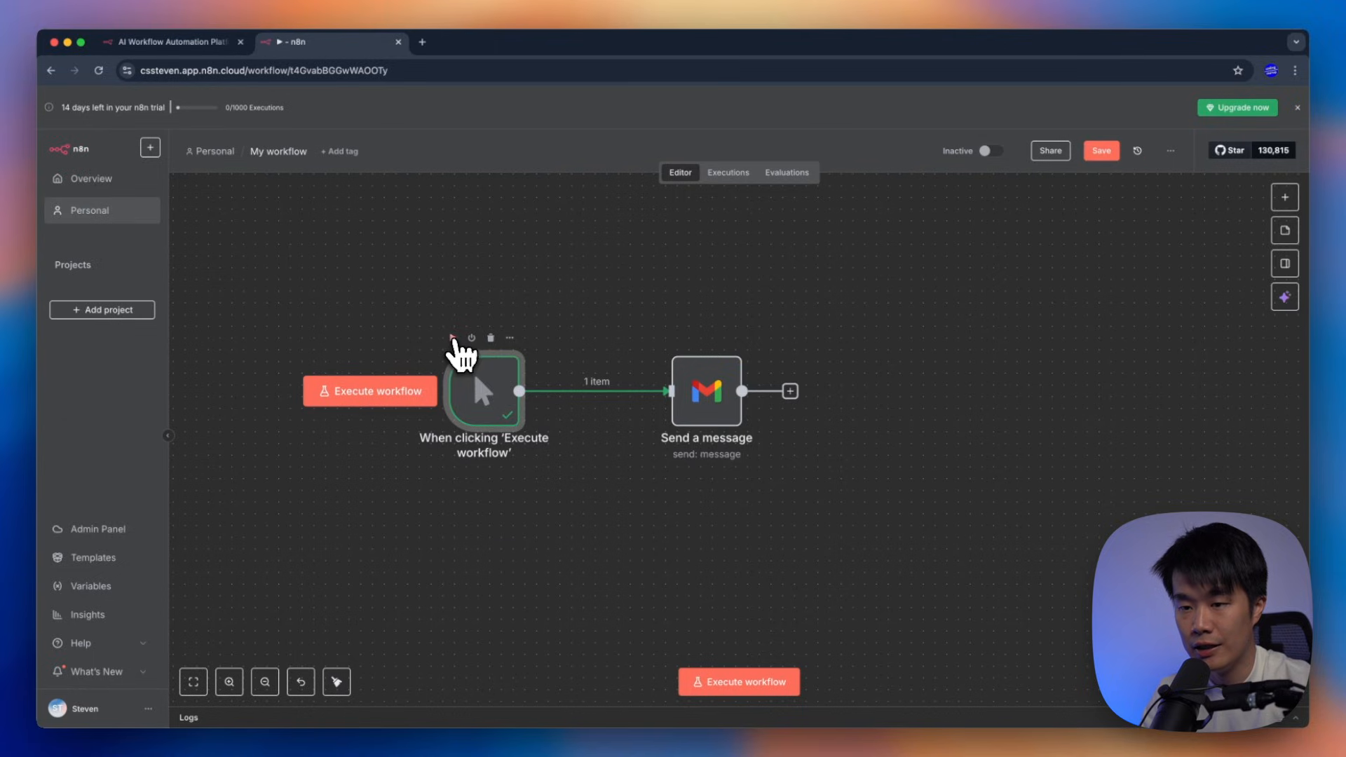
{"action": "left_click", "coordinate": [460, 347]}
{"action": "left_click_drag", "start_coordinate": [347, 275], "coordinate": [663, 475]}
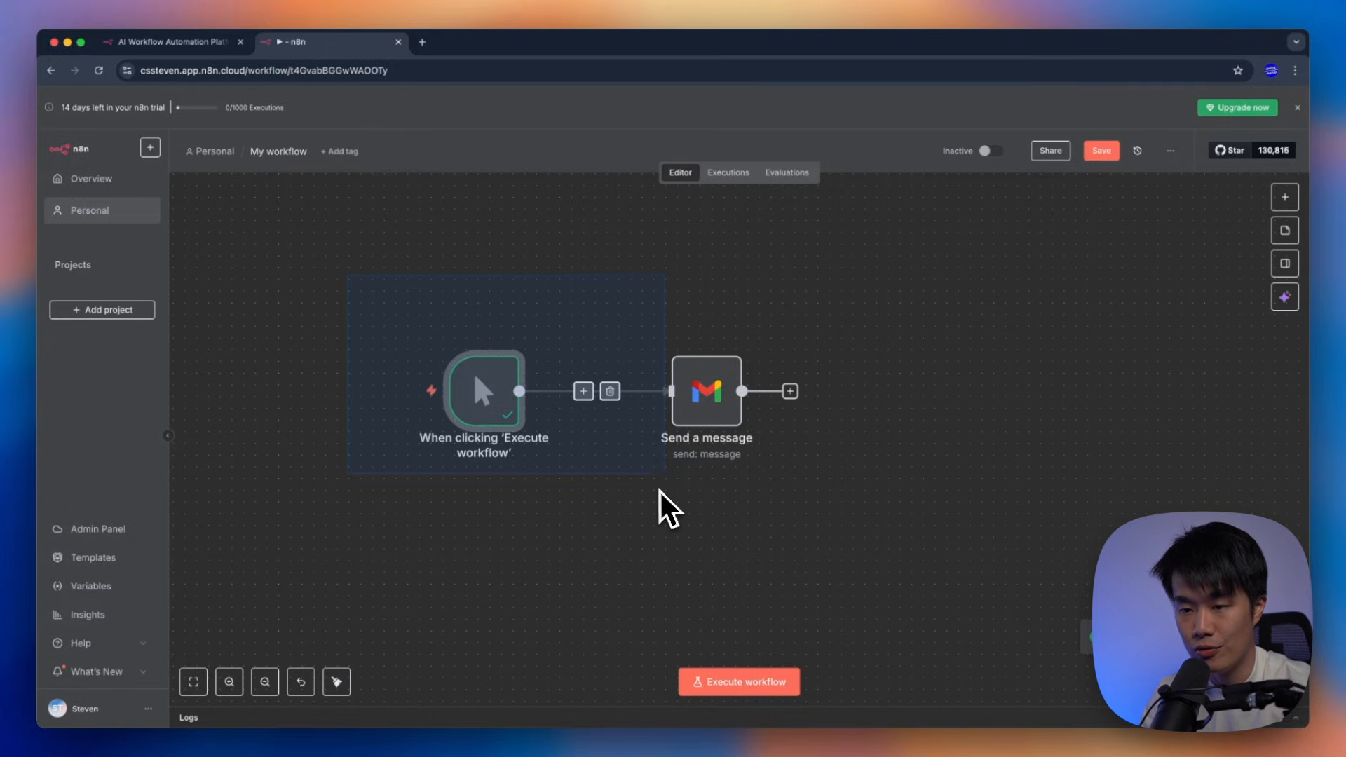
{"action": "left_click_drag", "start_coordinate": [659, 491], "coordinate": [658, 484]}
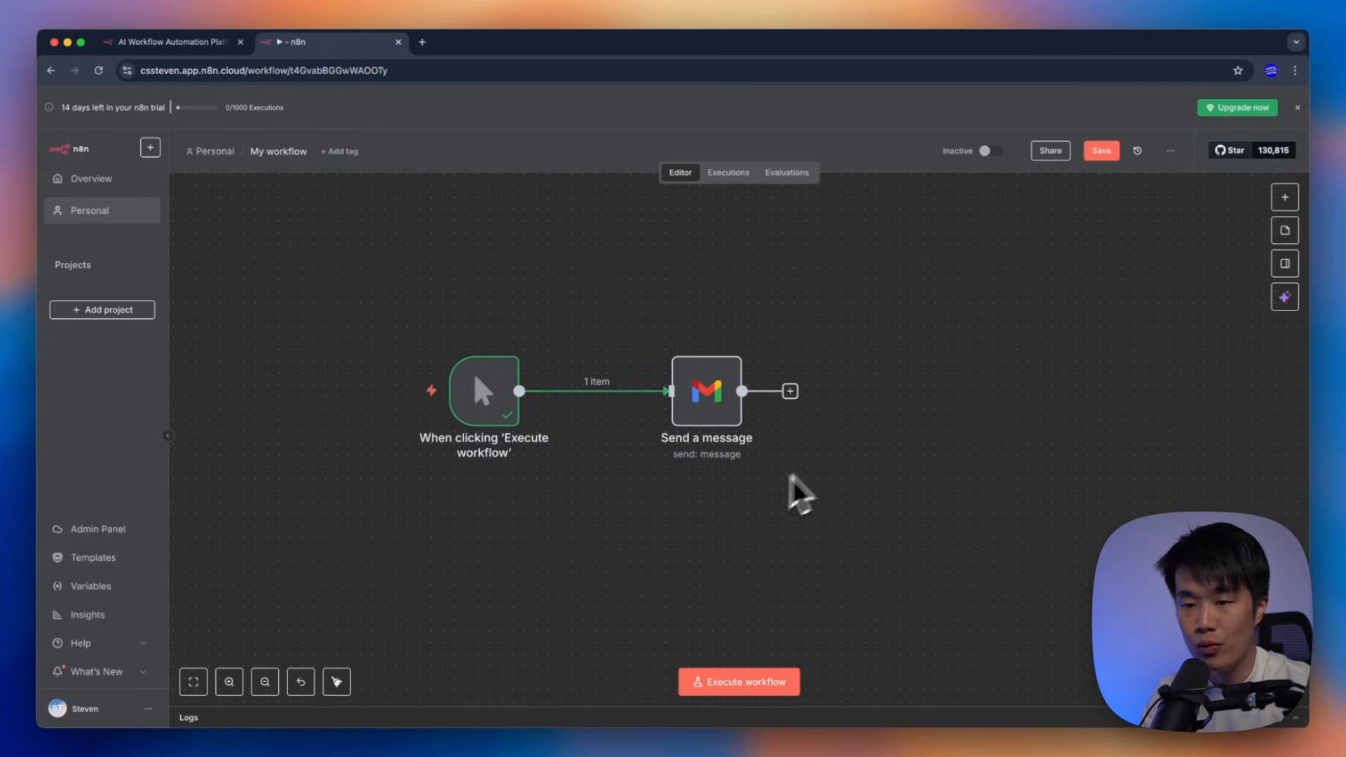
{"action": "left_click", "coordinate": [704, 392]}
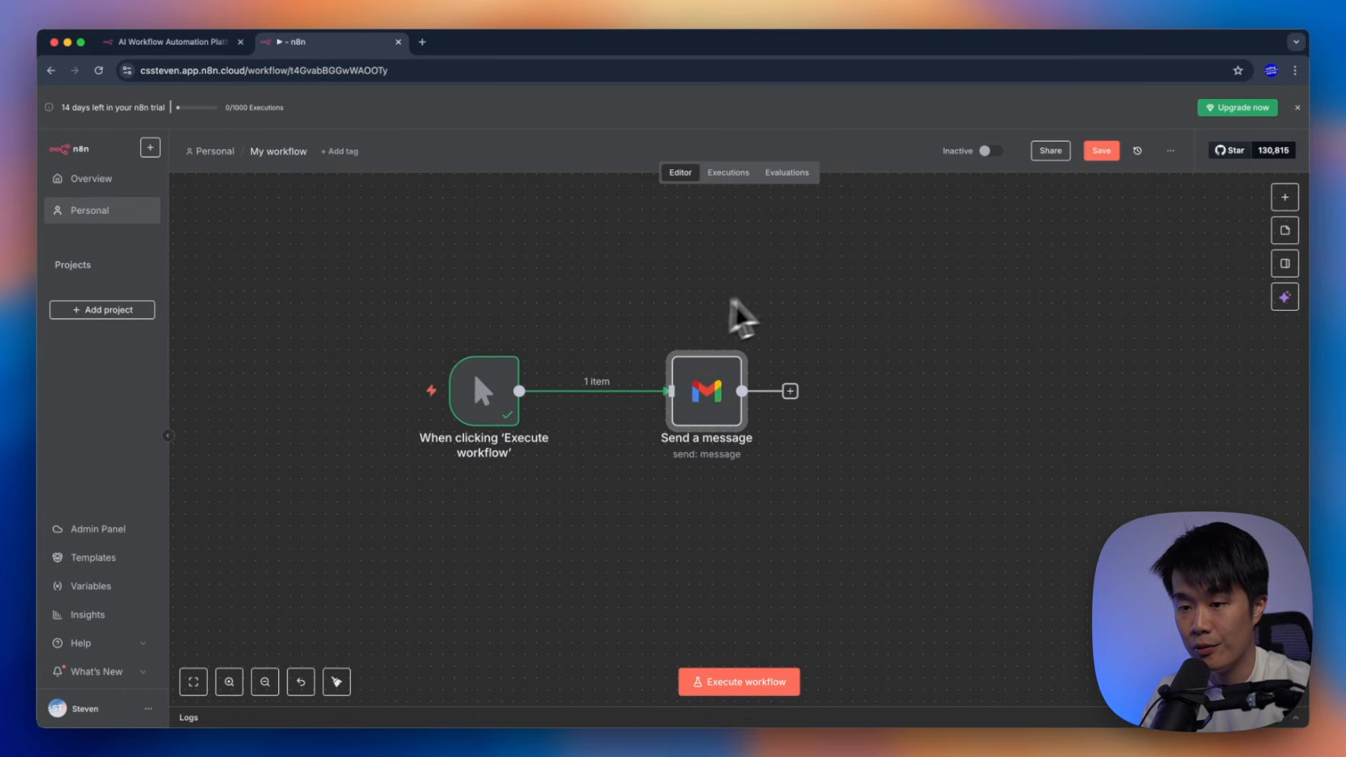
{"action": "left_click", "coordinate": [781, 474]}
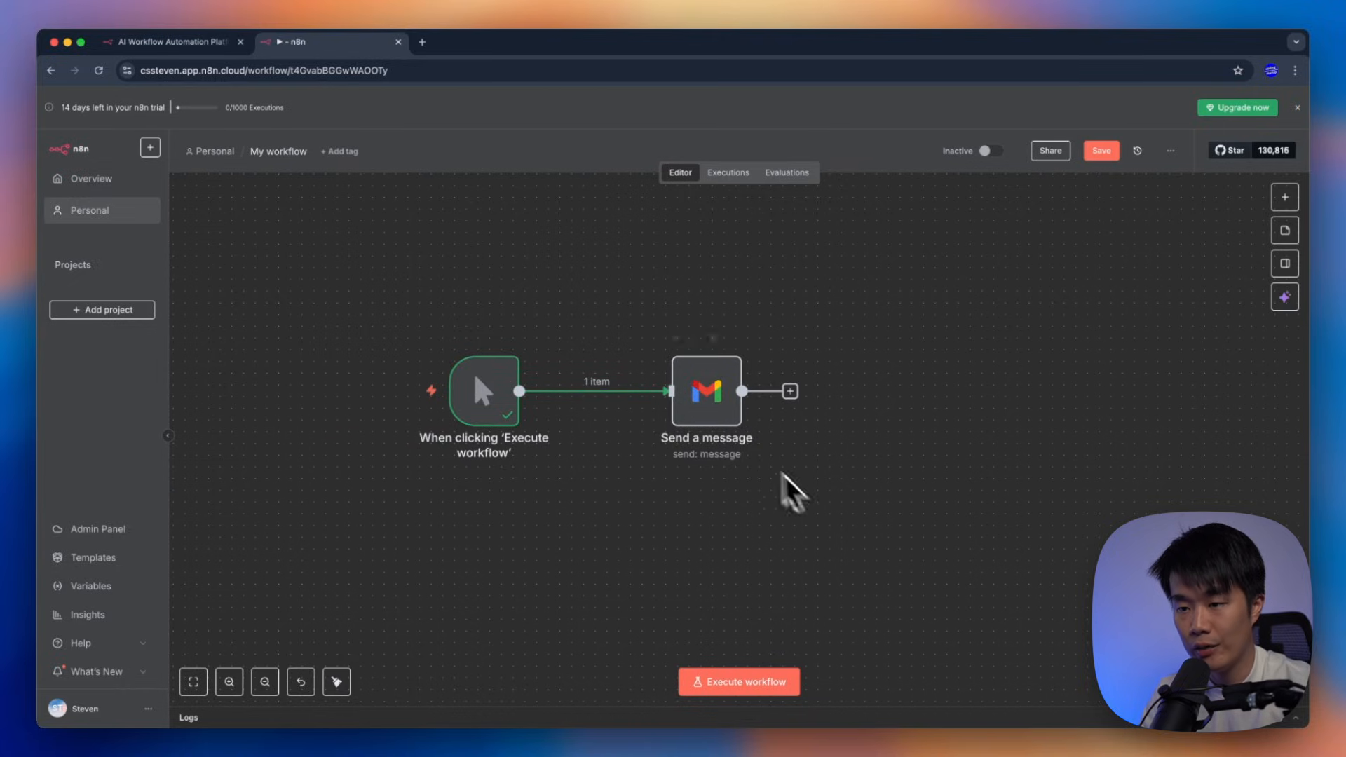
{"action": "double_click", "coordinate": [710, 401]}
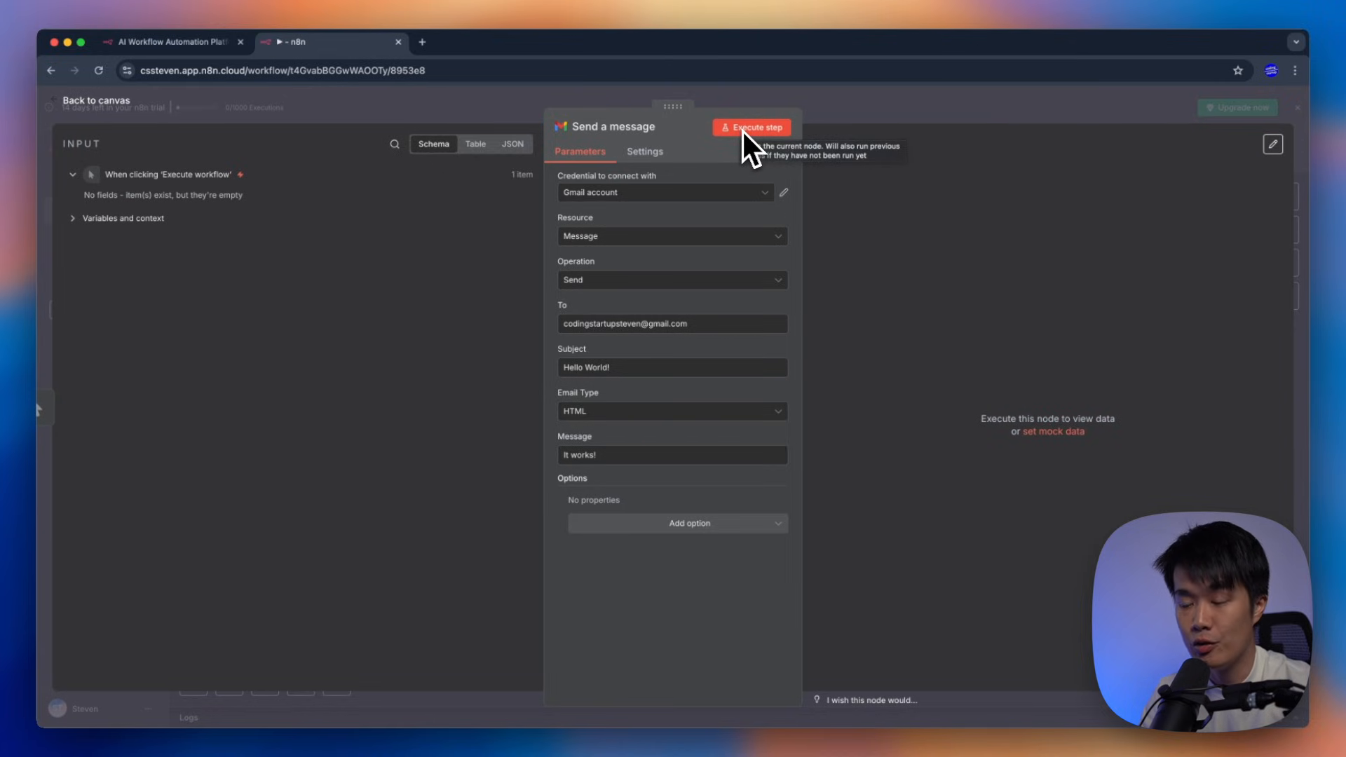
{"action": "left_click", "coordinate": [848, 108]}
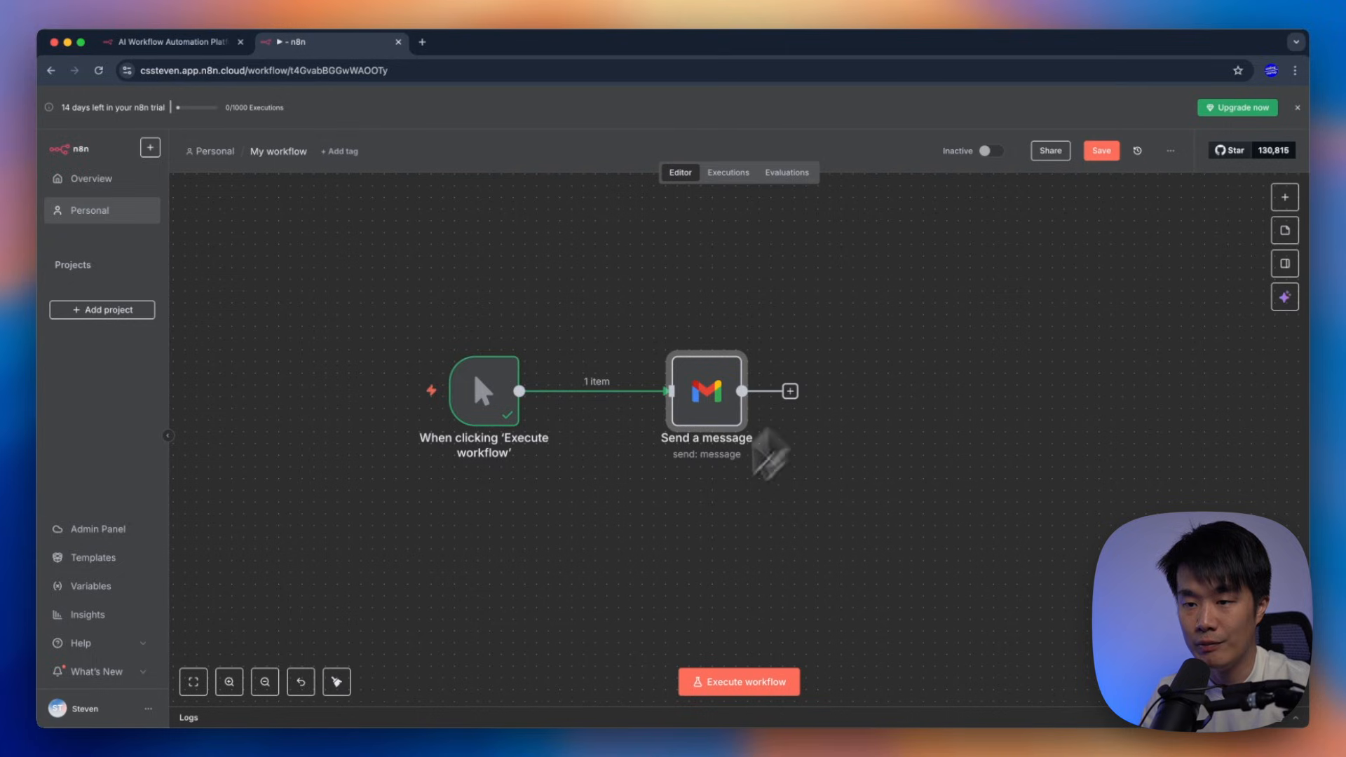
Execute the whole workflow so the trigger and Send a message both show checkmarks
{"action": "left_click", "coordinate": [652, 554]}
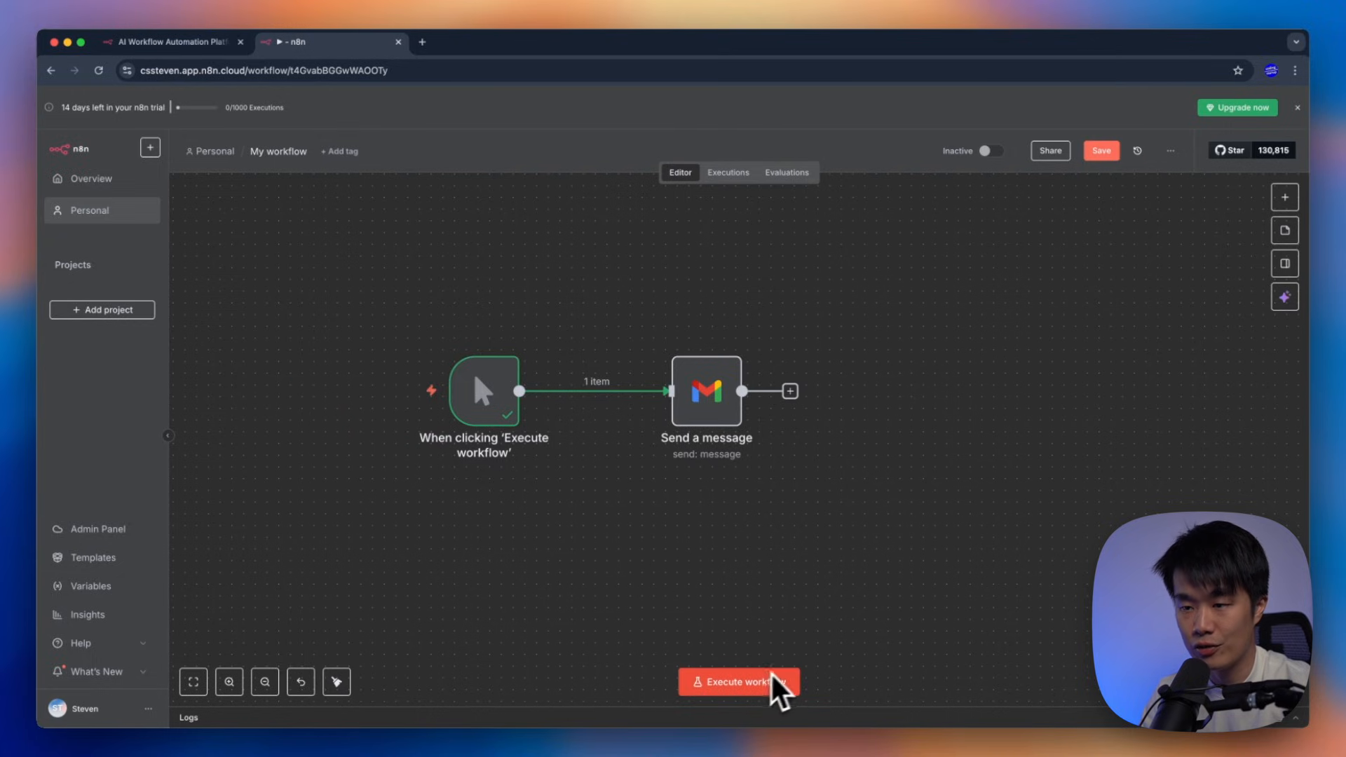
{"action": "mouse_move", "coordinate": [709, 391]}
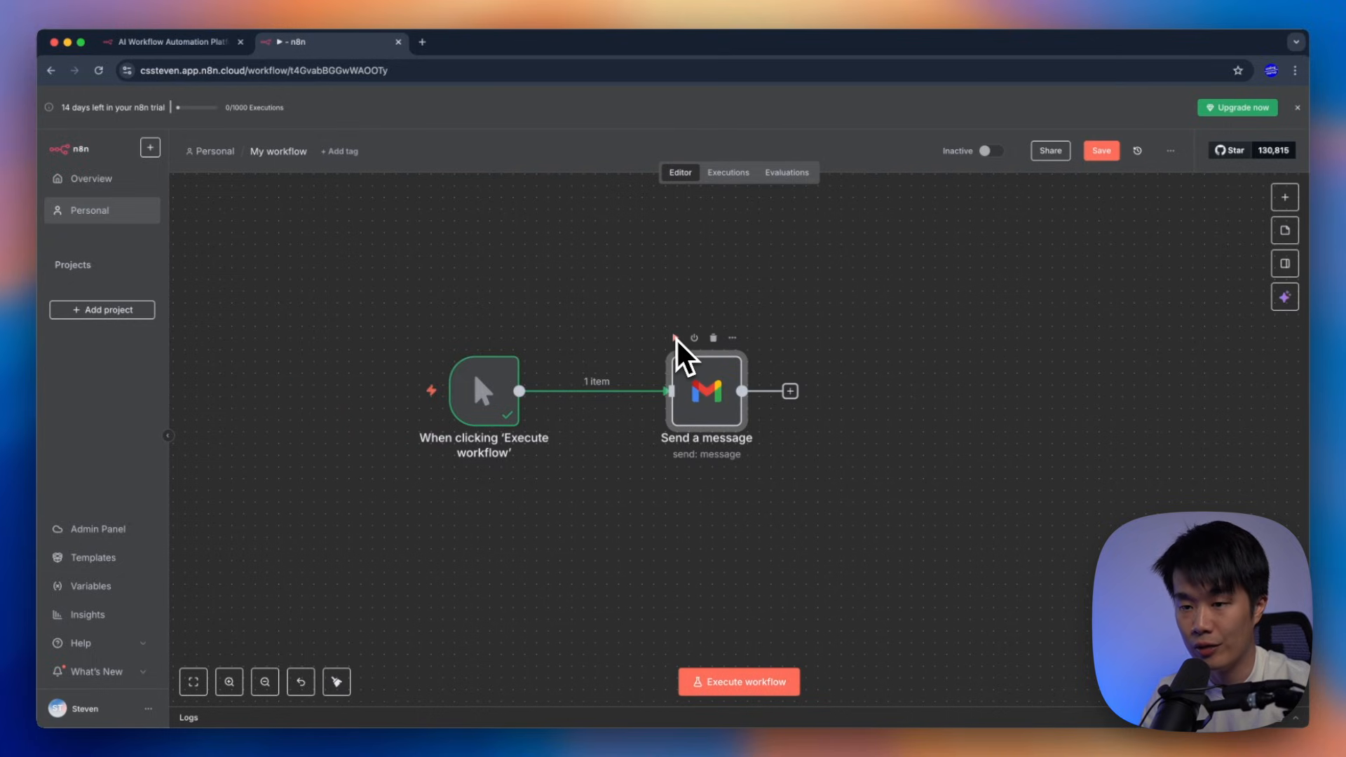
{"action": "left_click_drag", "start_coordinate": [384, 288], "coordinate": [765, 557]}
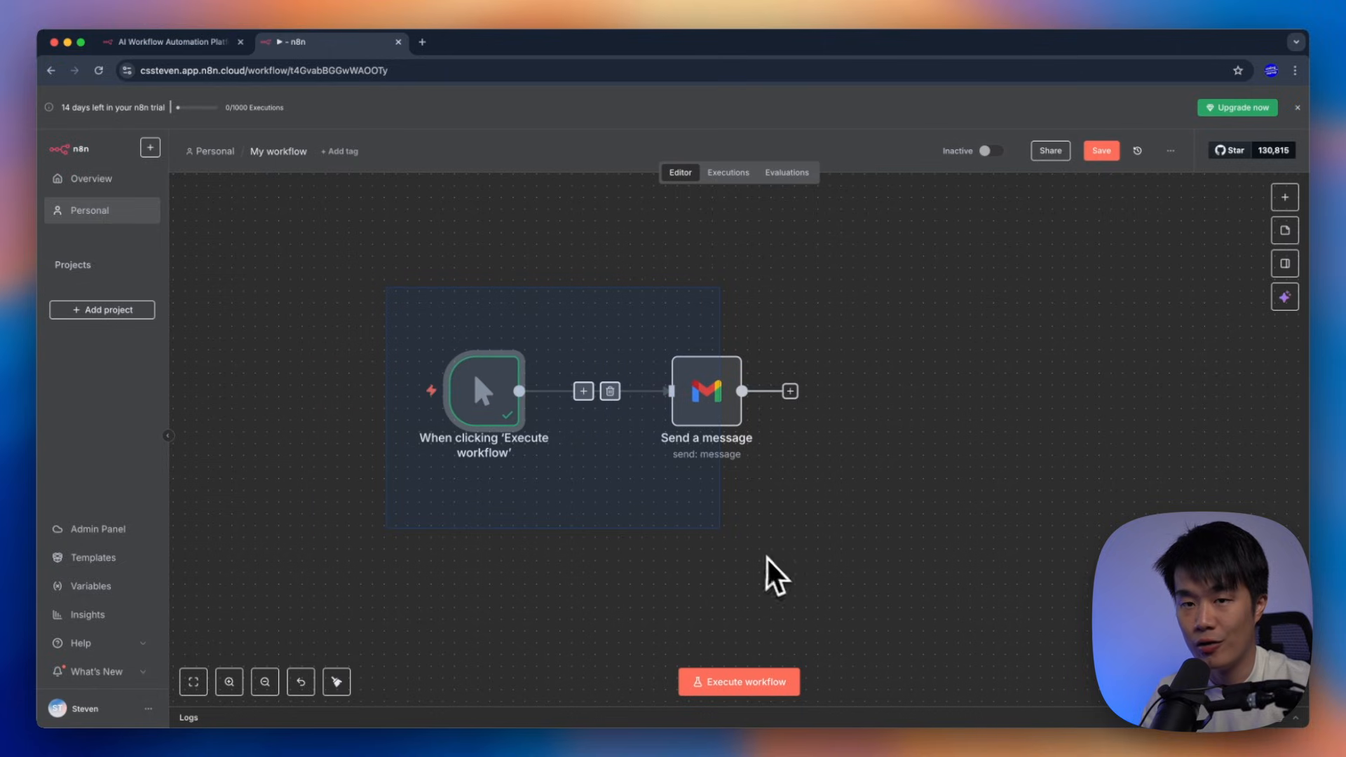
{"action": "left_click", "coordinate": [765, 556]}
{"action": "left_click", "coordinate": [742, 683]}
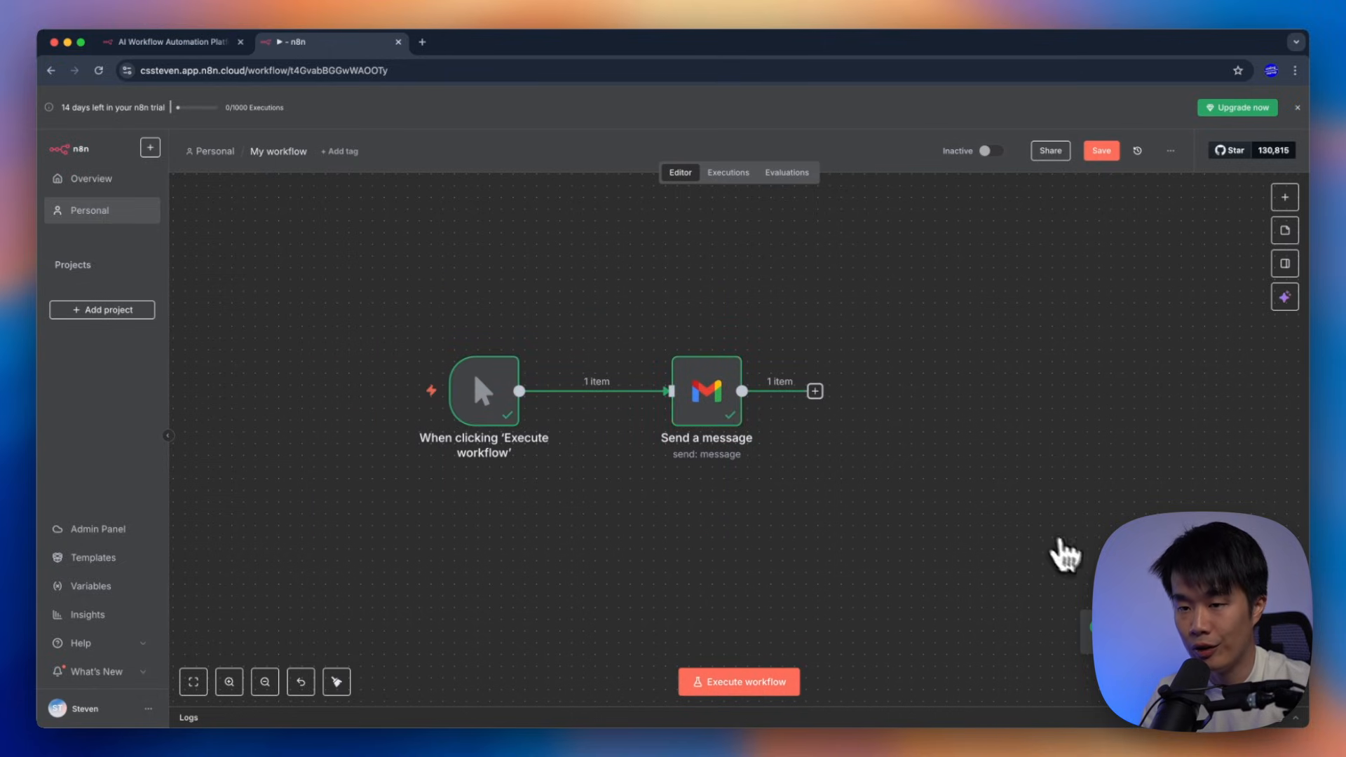
Load Gmail in a new browser tab
{"action": "left_click", "coordinate": [423, 42]}
{"action": "type", "text": "gmail.c"}
{"action": "key", "text": "Return"}
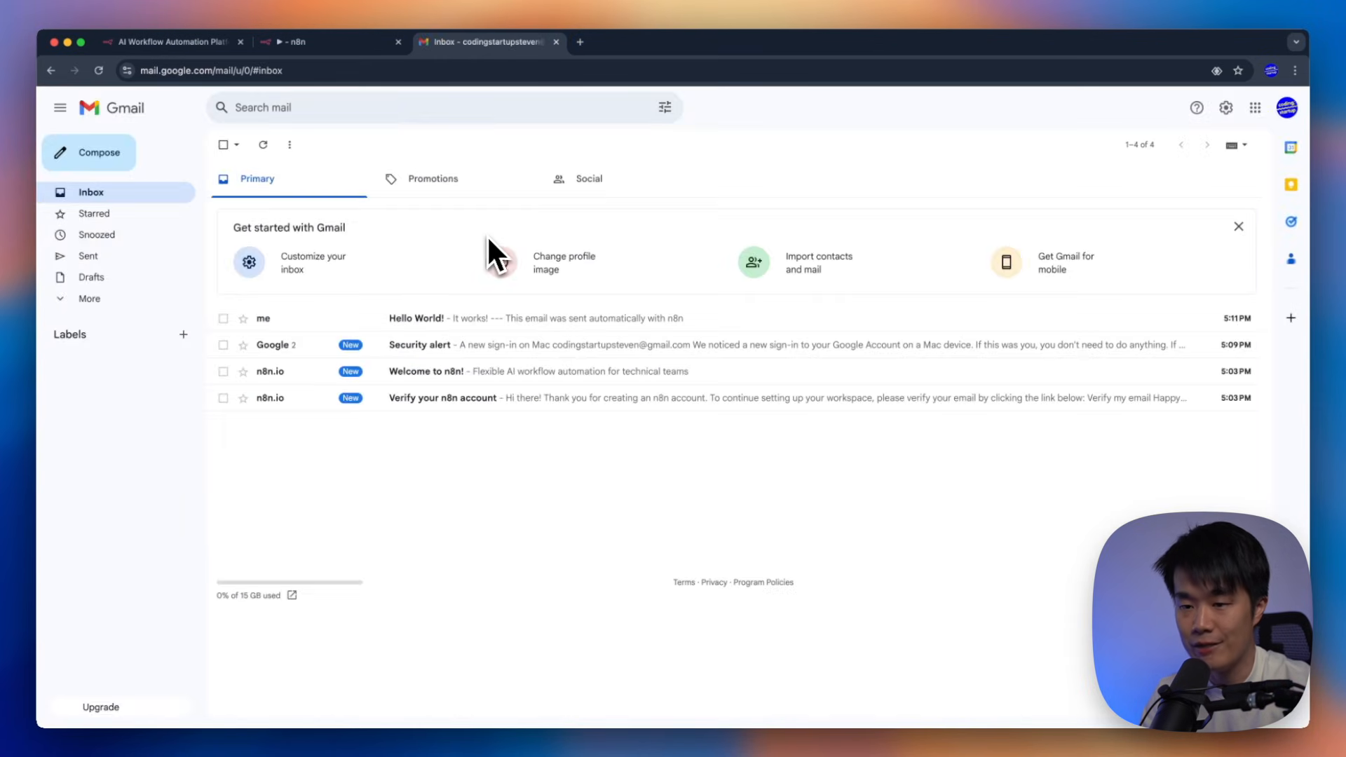
Confirm the n8n account from the 'Verify your n8n account' email
{"action": "left_click", "coordinate": [223, 345]}
{"action": "left_click", "coordinate": [223, 371]}
{"action": "left_click", "coordinate": [223, 398]}
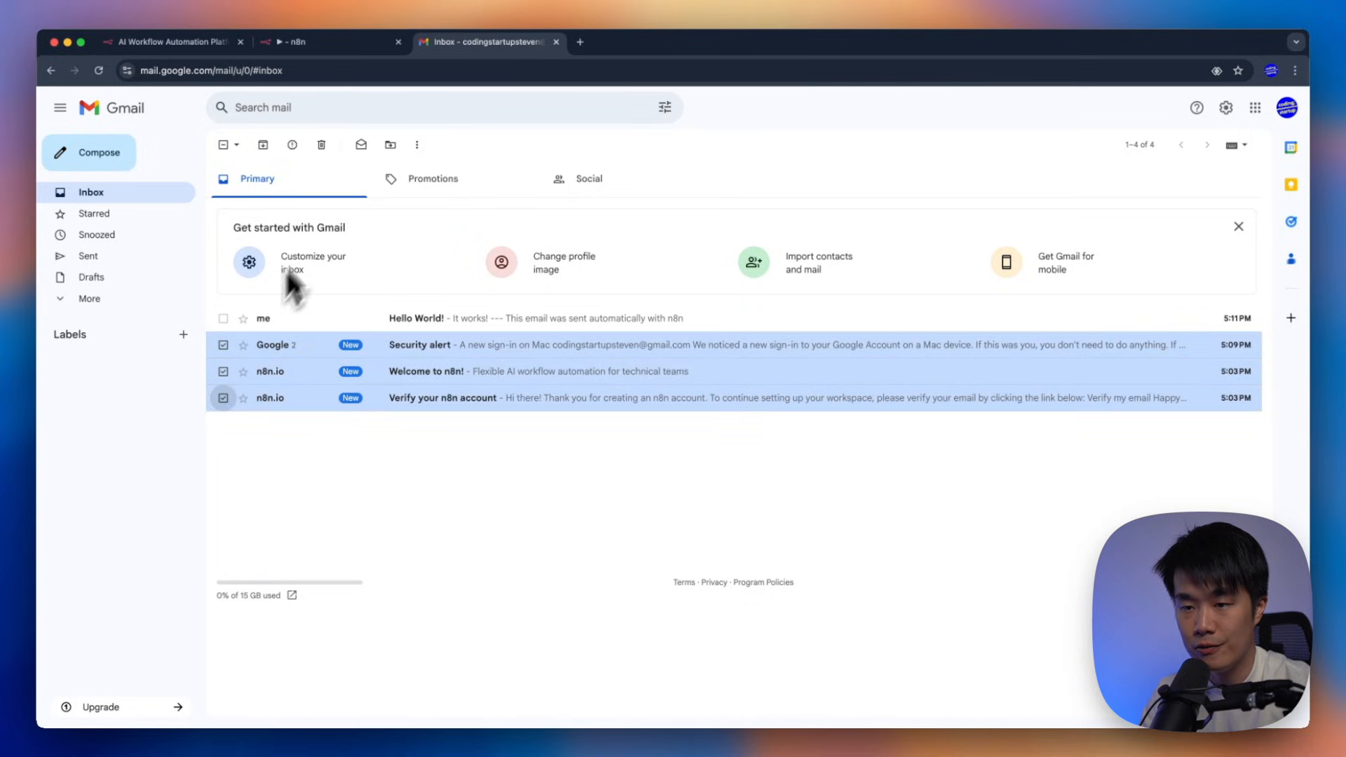
{"action": "left_click", "coordinate": [223, 397]}
{"action": "left_click", "coordinate": [223, 371]}
{"action": "left_click", "coordinate": [223, 345]}
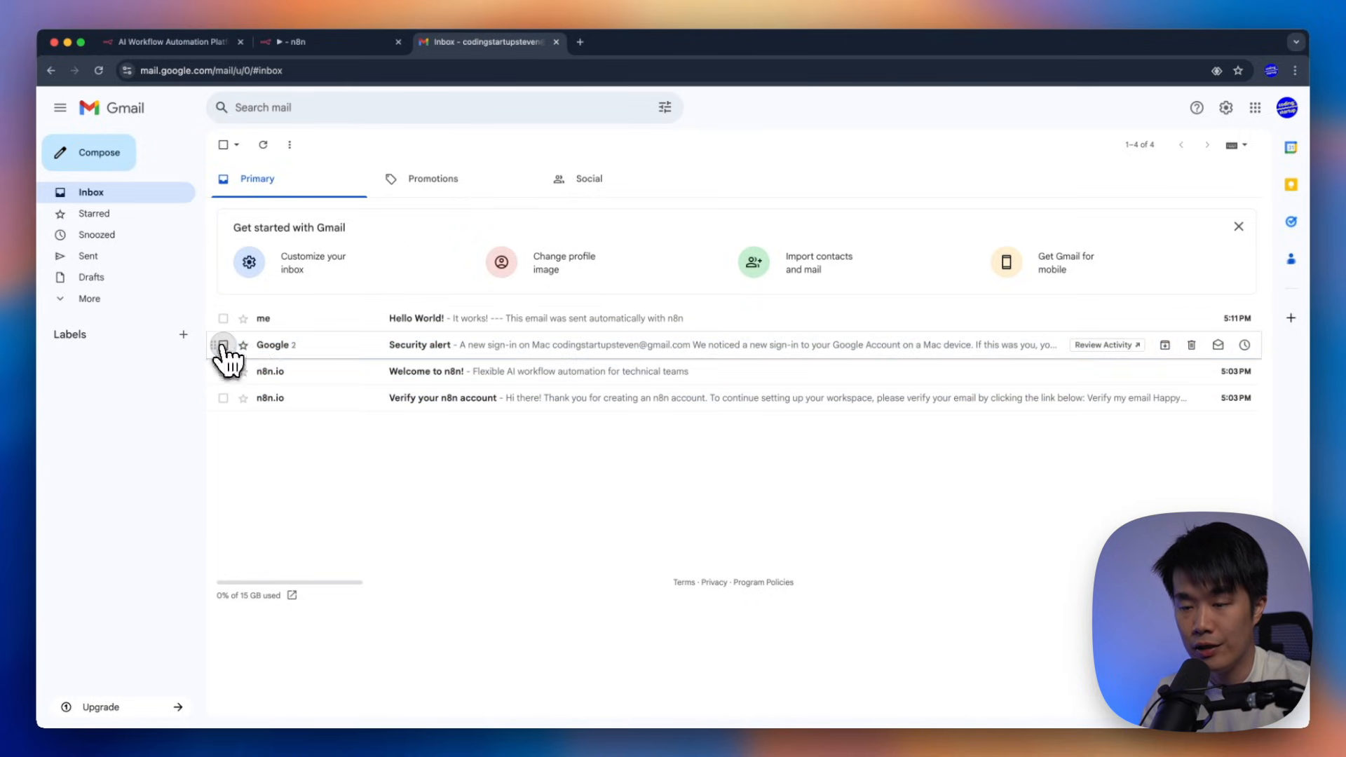
{"action": "left_click", "coordinate": [493, 407]}
{"action": "left_click", "coordinate": [580, 404]}
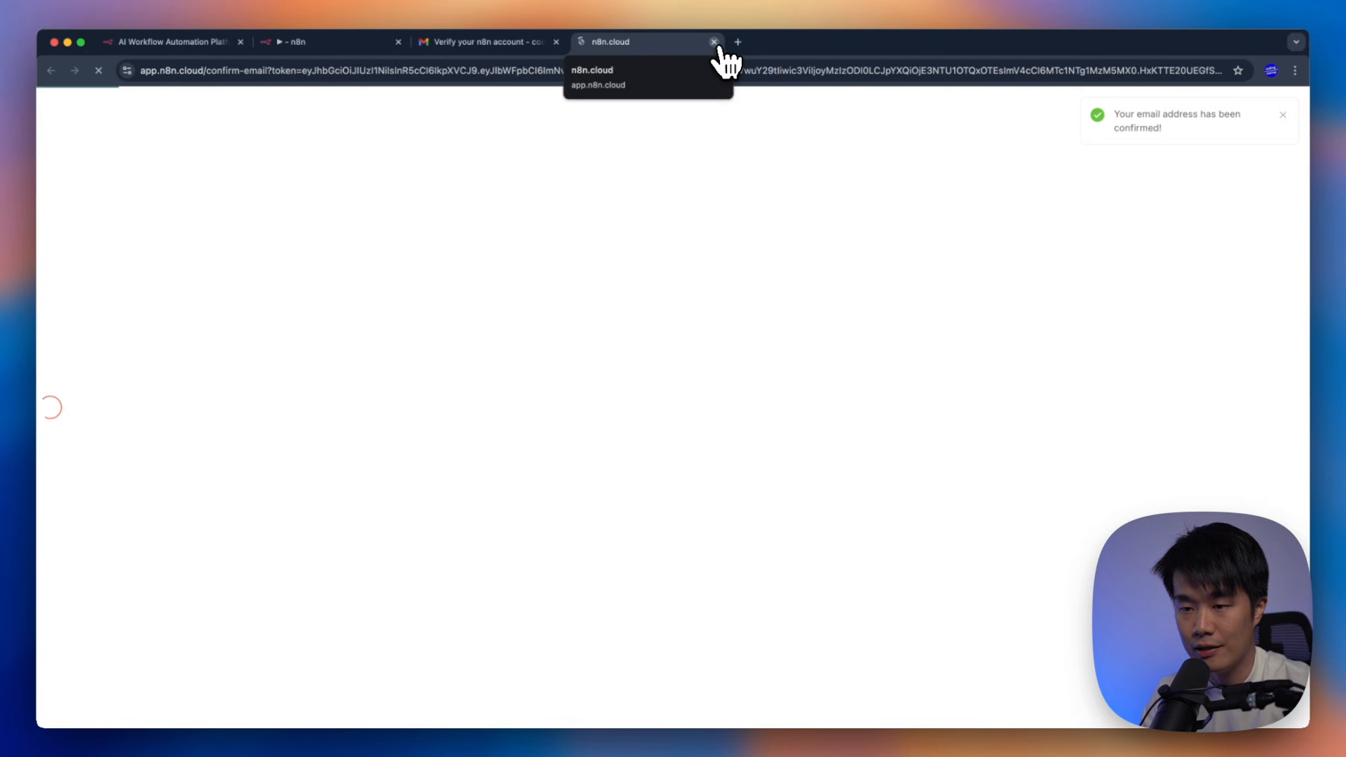
{"action": "left_click", "coordinate": [715, 42]}
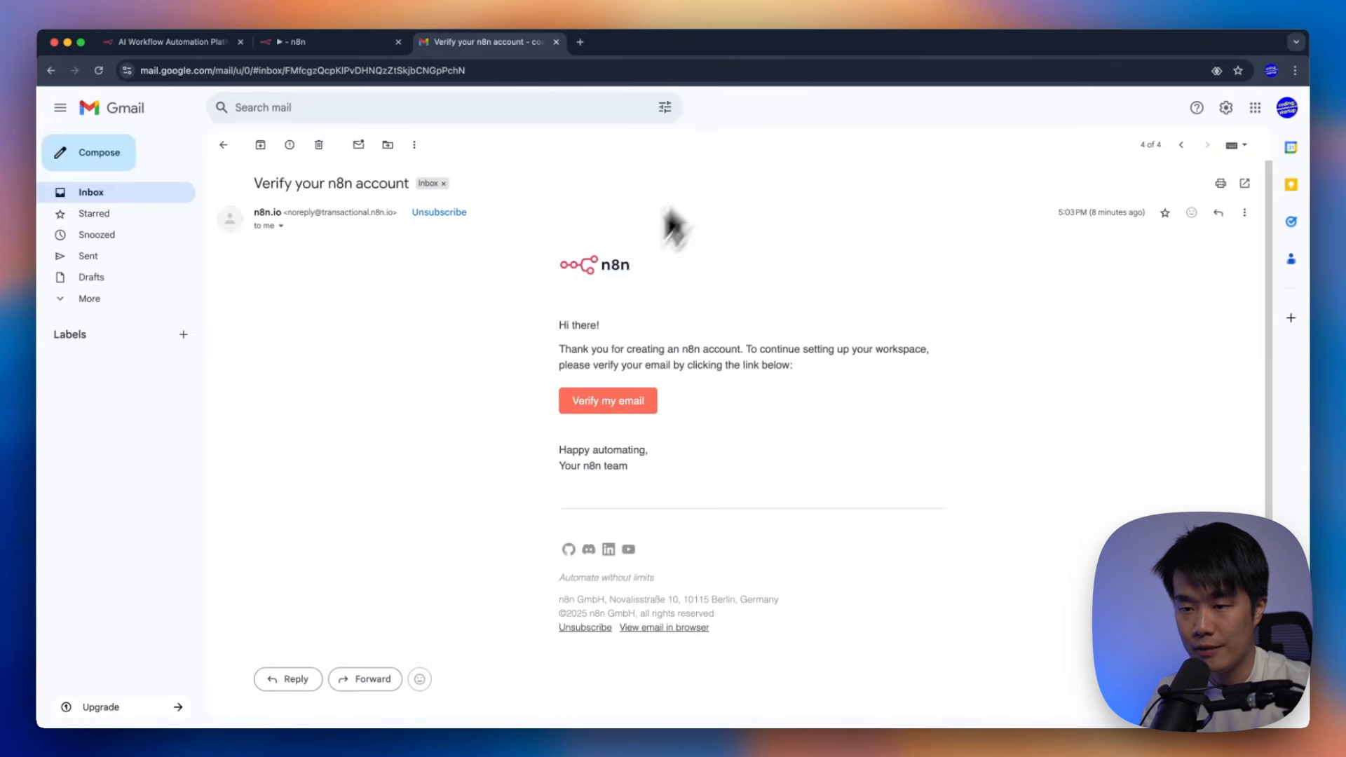
Read the 'Hello World!' email reading 'It works!', then reopen the Send a message node in n8n
{"action": "left_click", "coordinate": [94, 199]}
{"action": "left_click", "coordinate": [431, 317]}
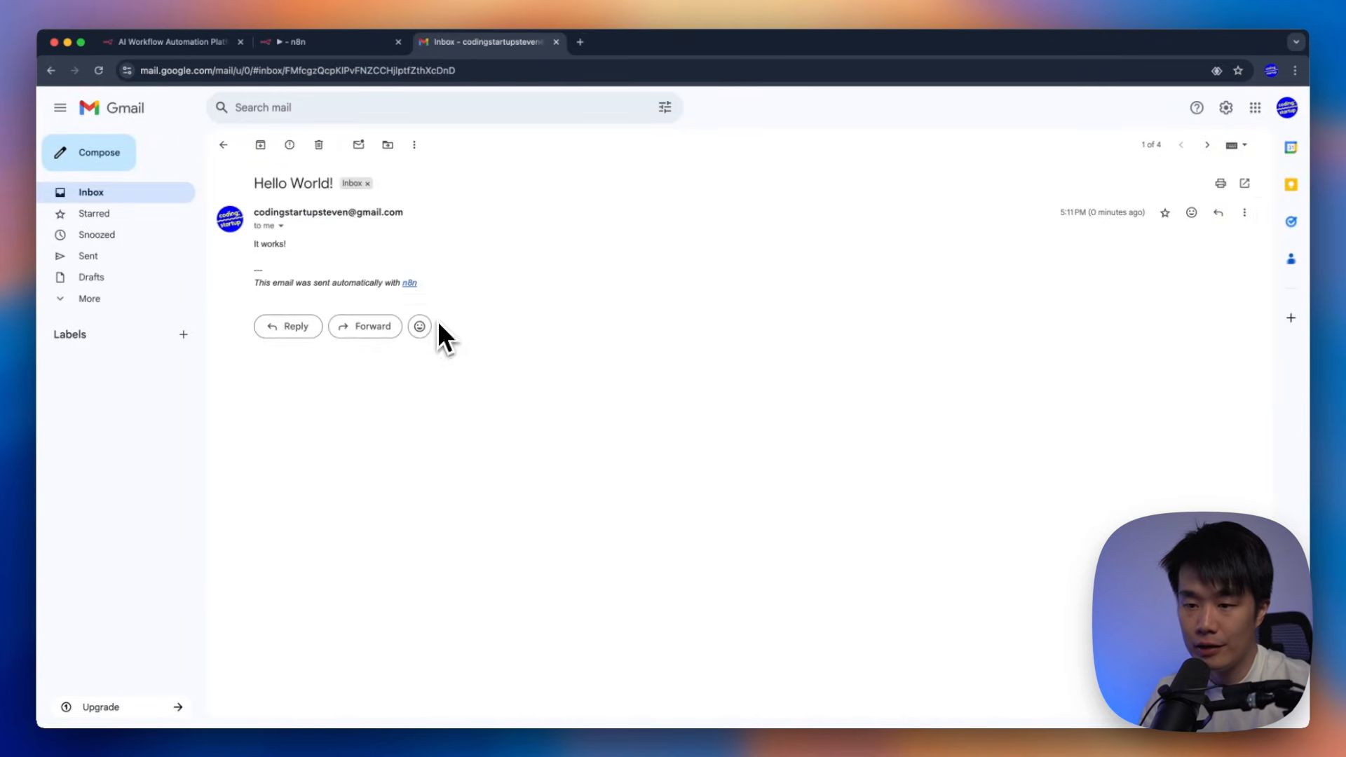
{"action": "left_click_drag", "start_coordinate": [436, 287], "coordinate": [227, 242]}
{"action": "left_click", "coordinate": [487, 259]}
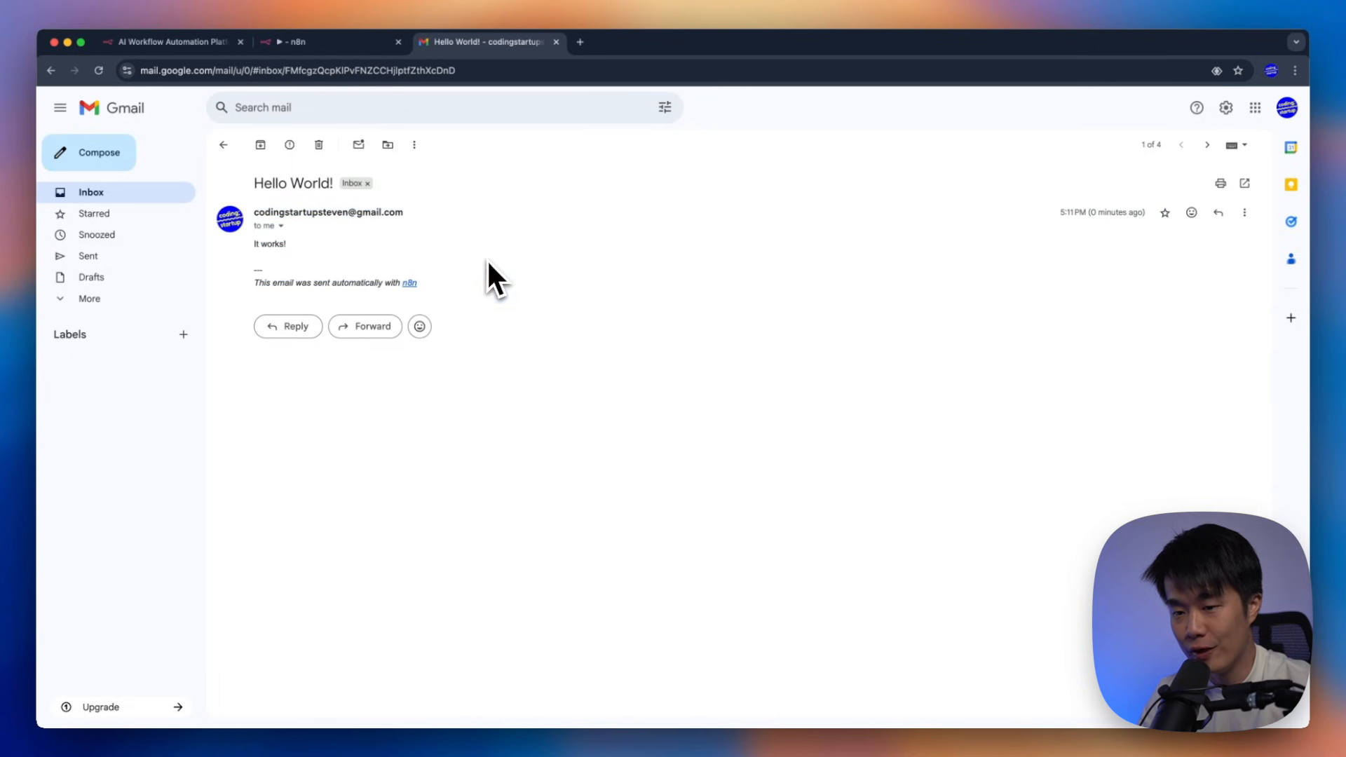
{"action": "key", "text": "super+equal"}
{"action": "key", "text": "super+equal"}
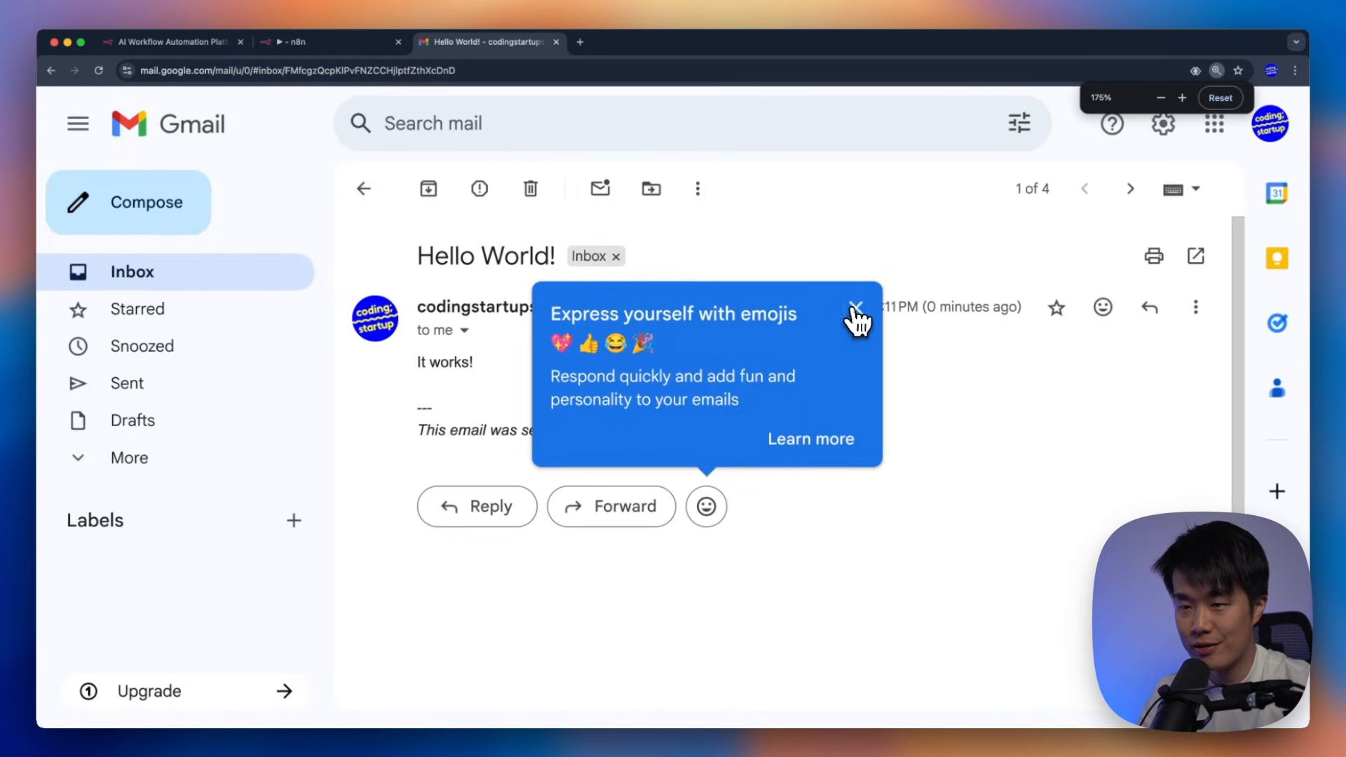
{"action": "left_click", "coordinate": [855, 306]}
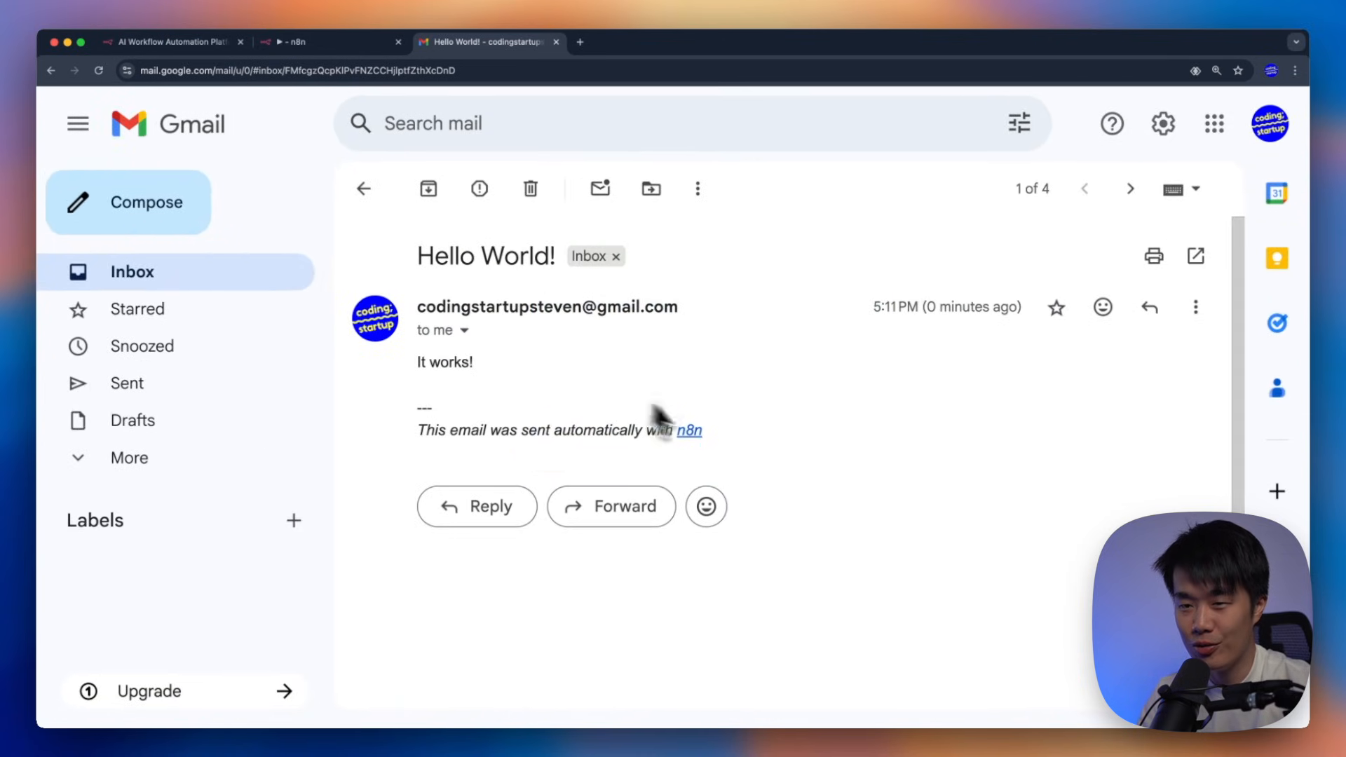
{"action": "left_click_drag", "start_coordinate": [701, 430], "coordinate": [424, 420]}
{"action": "left_click", "coordinate": [515, 400]}
{"action": "key", "text": "super+0"}
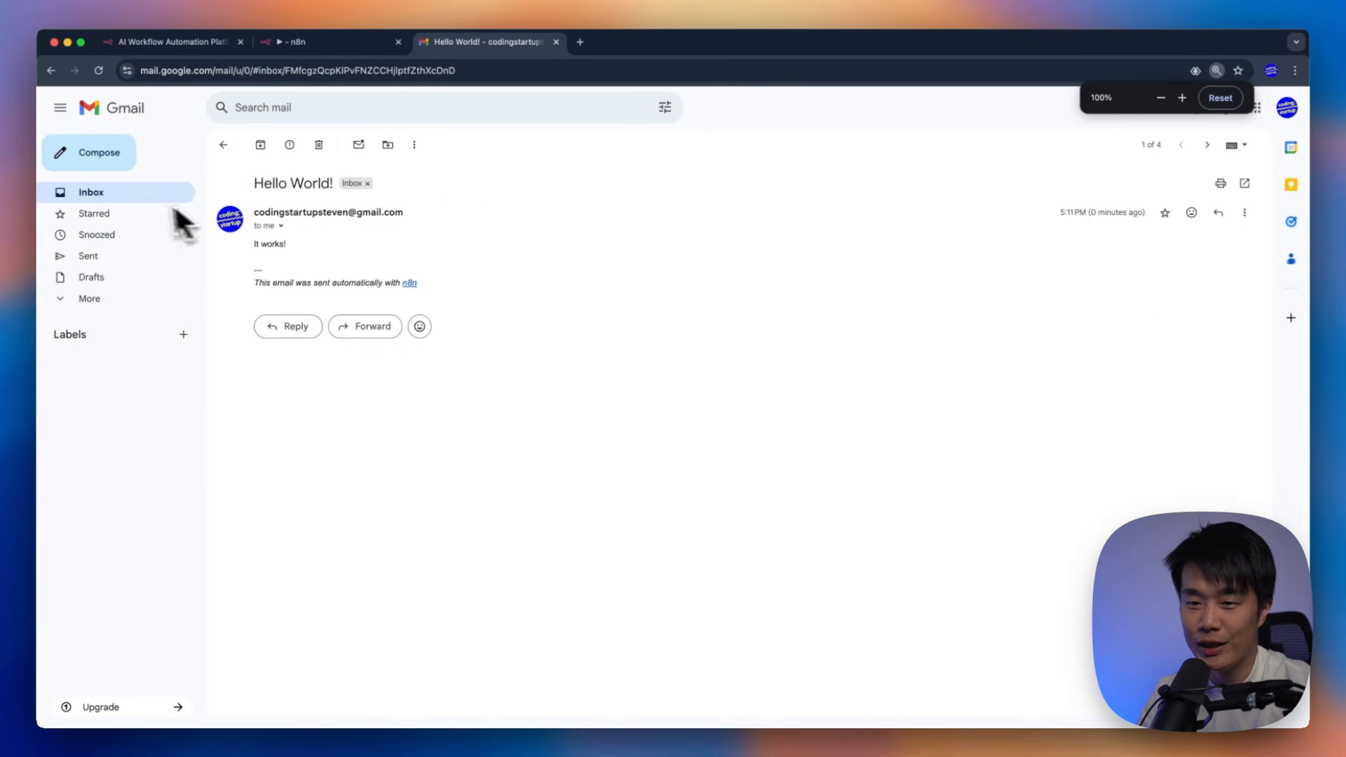
{"action": "left_click", "coordinate": [176, 200]}
{"action": "left_click", "coordinate": [313, 42]}
{"action": "double_click", "coordinate": [715, 401]}
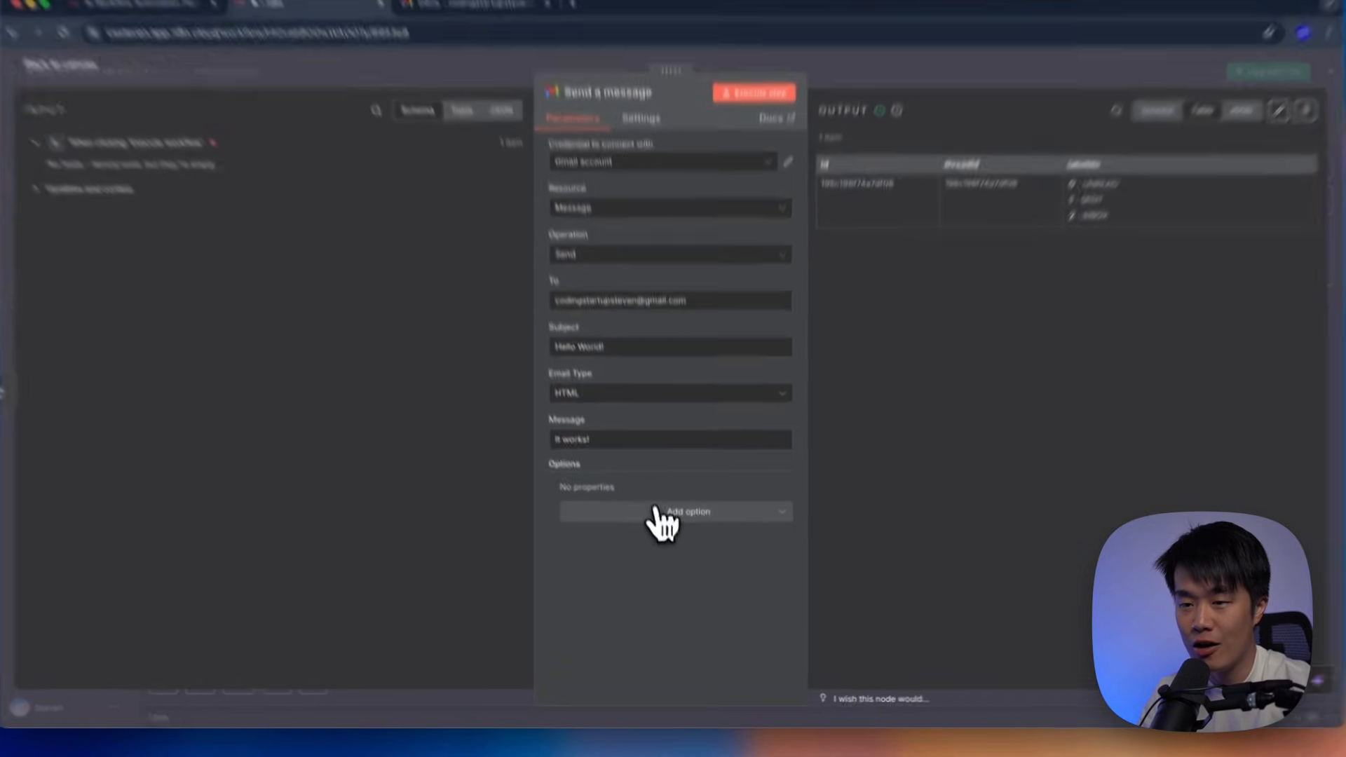
Turn off Append n8n Attribution in Send a message and run the step again
{"action": "left_click", "coordinate": [659, 522]}
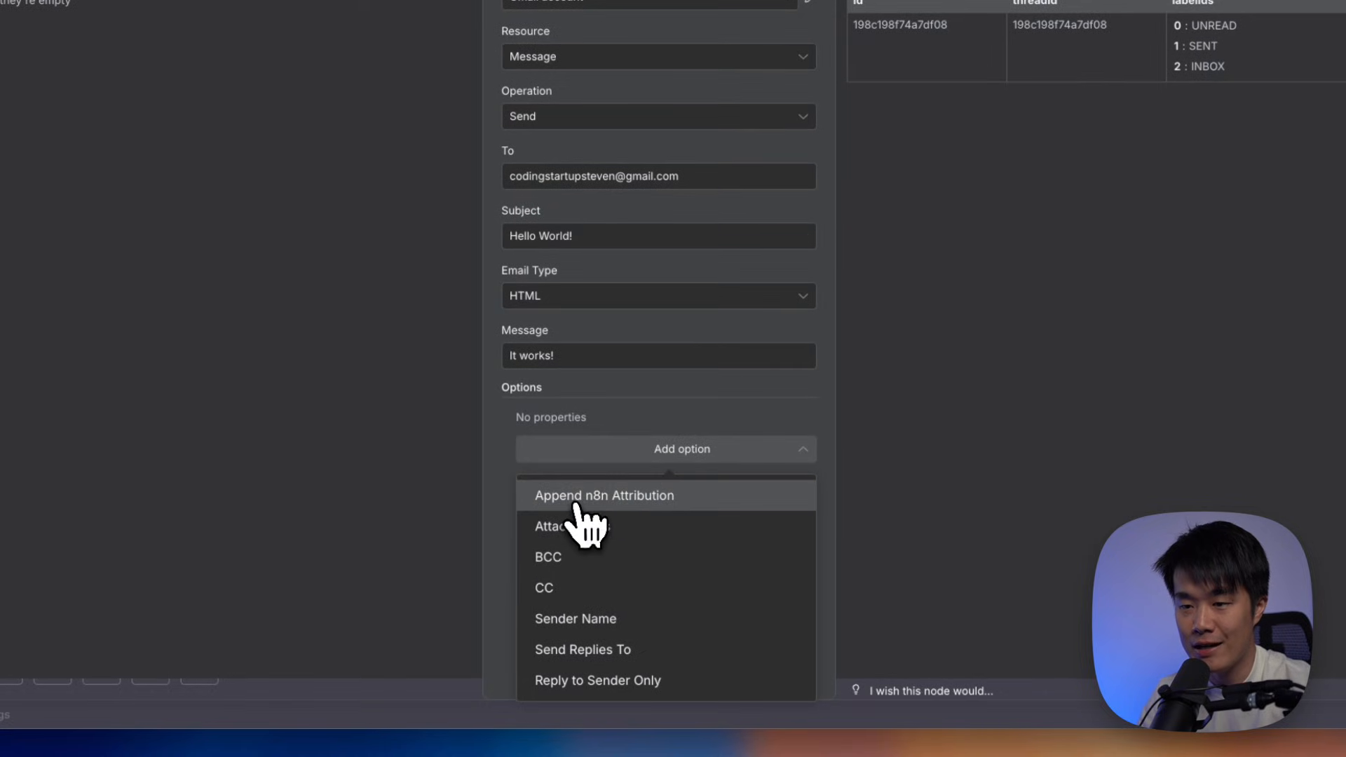
{"action": "left_click", "coordinate": [695, 505]}
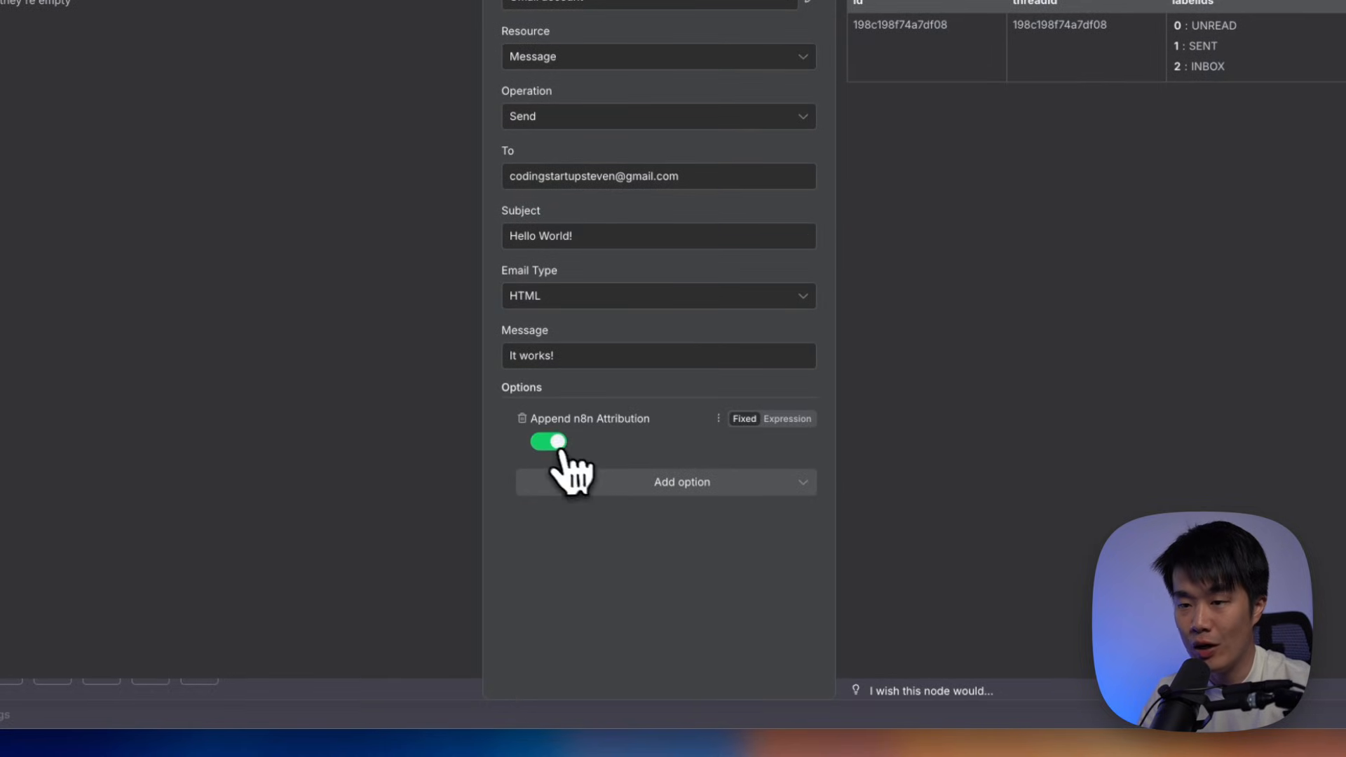
{"action": "left_click", "coordinate": [559, 444]}
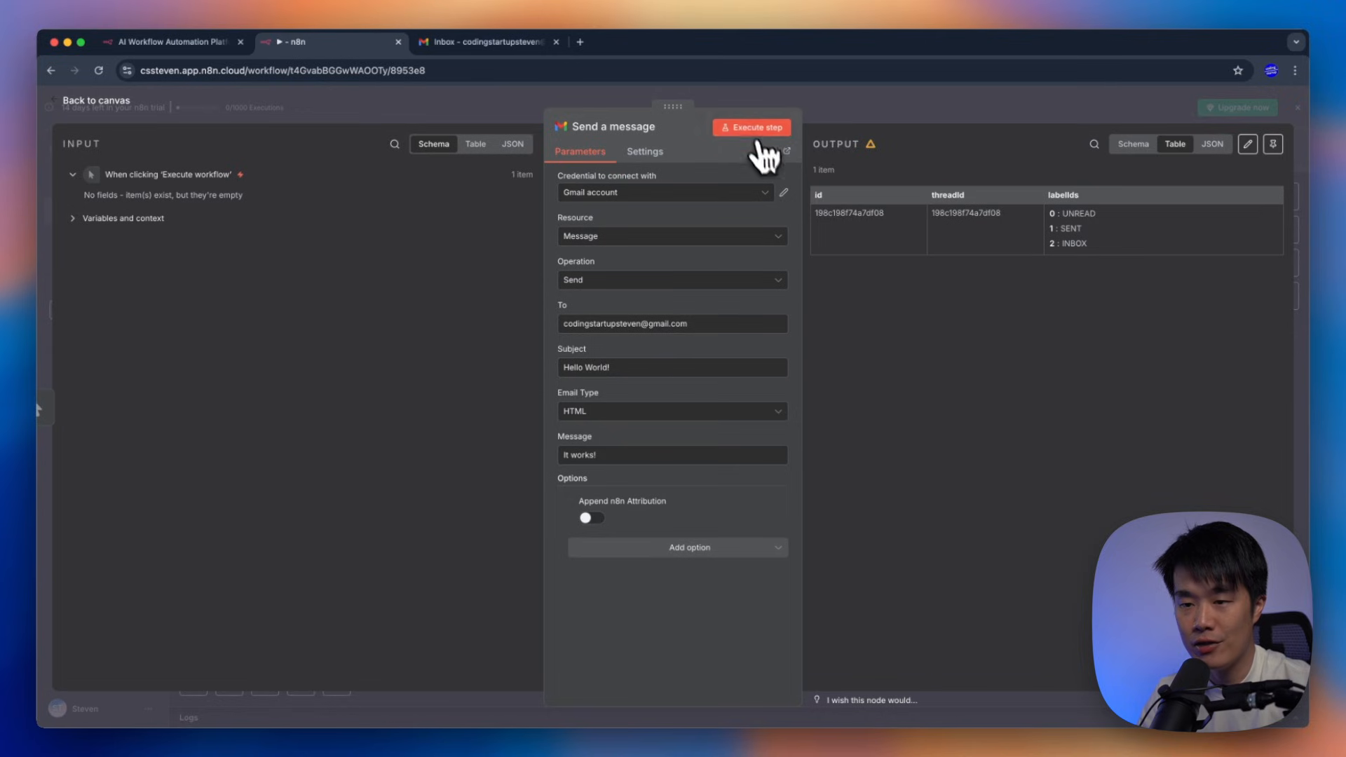
{"action": "left_click", "coordinate": [751, 129]}
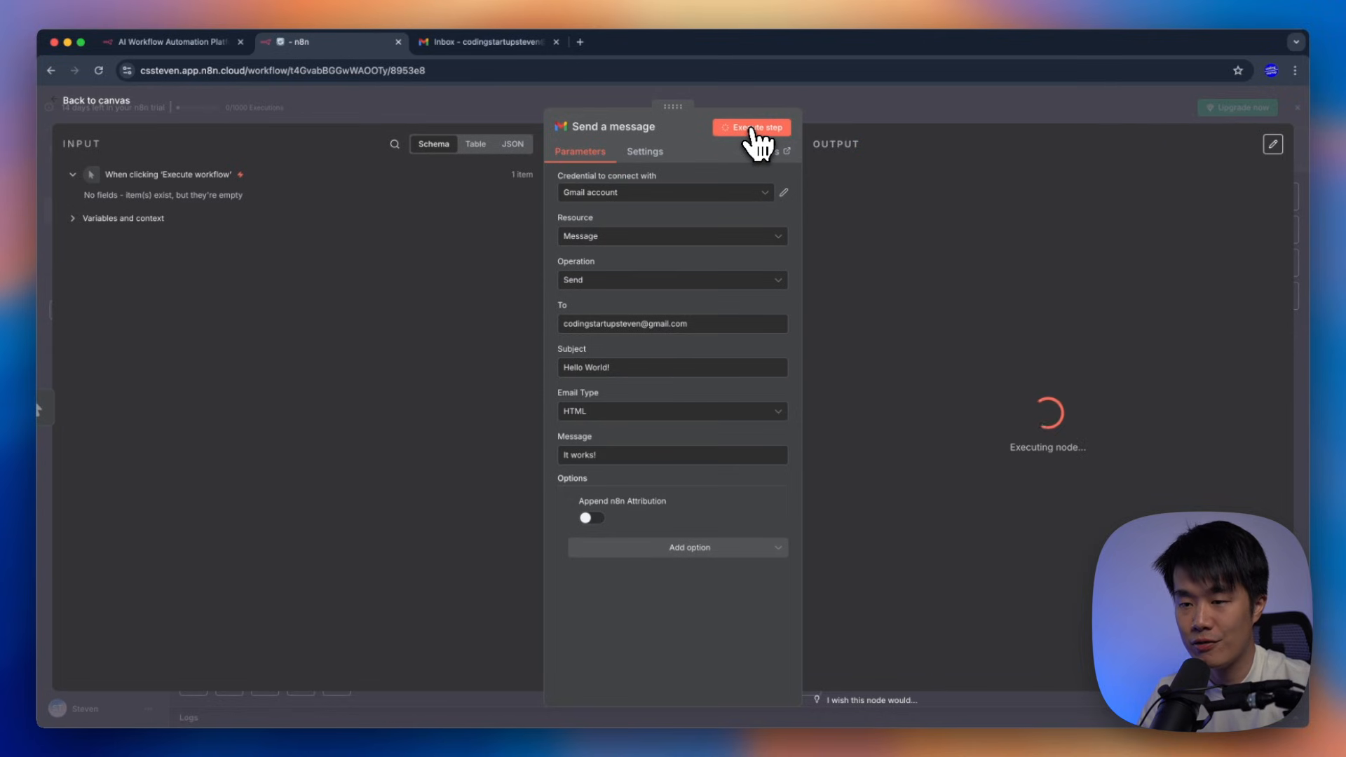
Refresh Gmail and open the new 'Hello World!' email showing only 'It works!'
{"action": "left_click", "coordinate": [466, 44]}
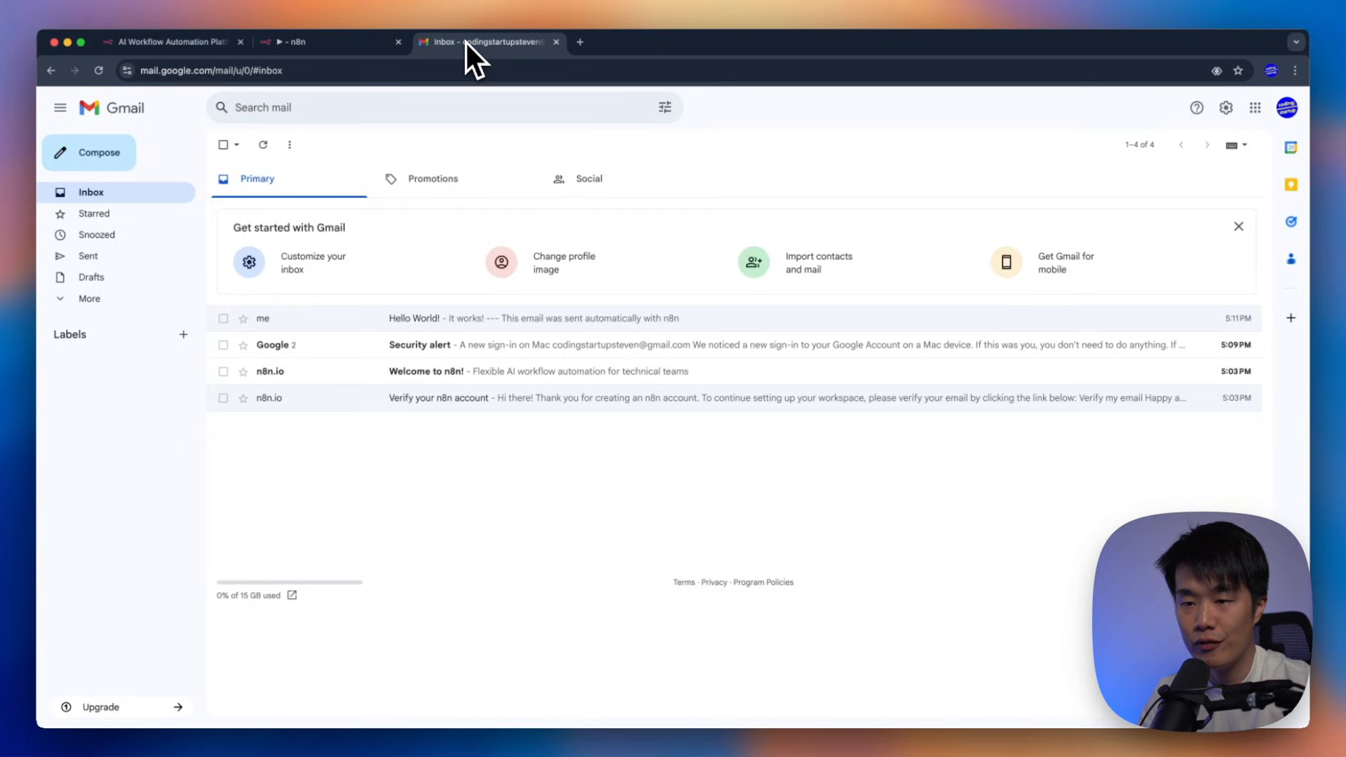
{"action": "left_click", "coordinate": [263, 146]}
{"action": "left_click", "coordinate": [443, 320]}
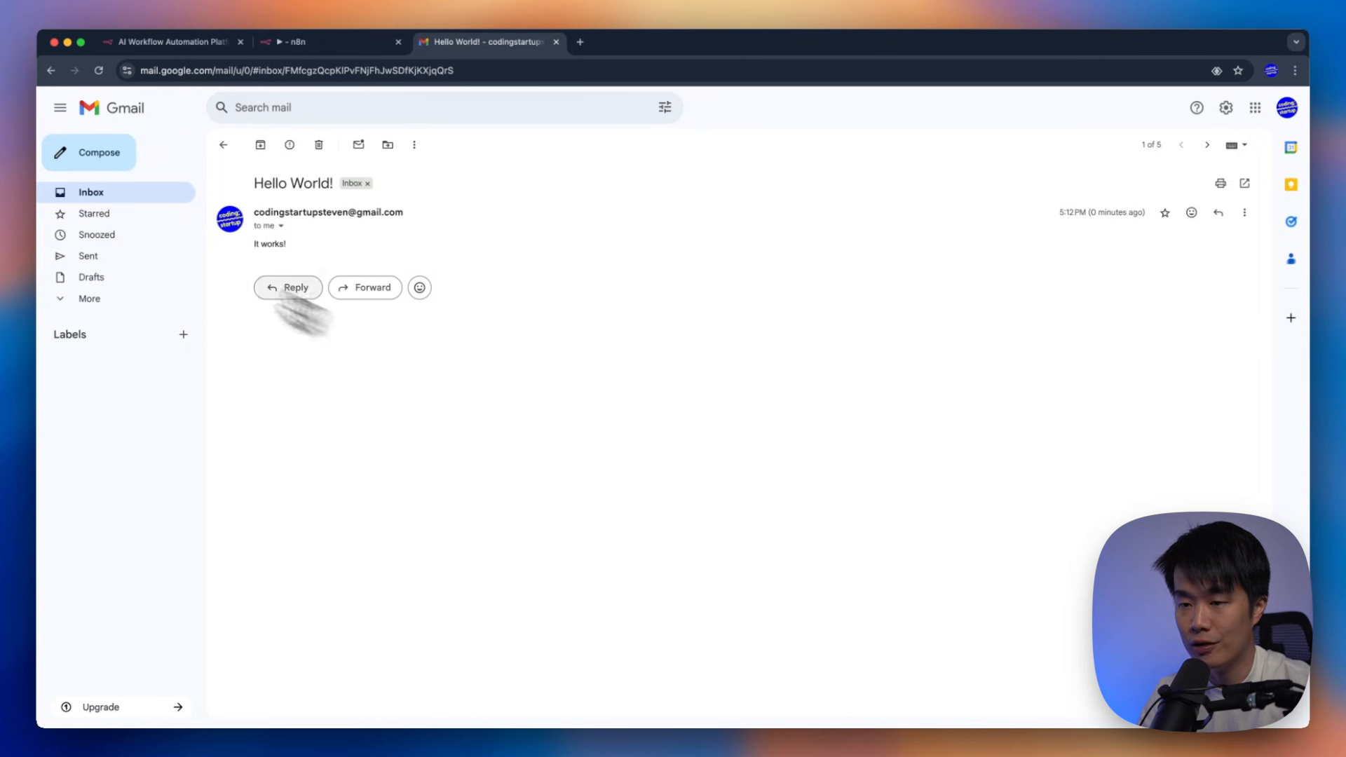
{"action": "left_click_drag", "start_coordinate": [294, 247], "coordinate": [433, 304]}
{"action": "left_click", "coordinate": [453, 223]}
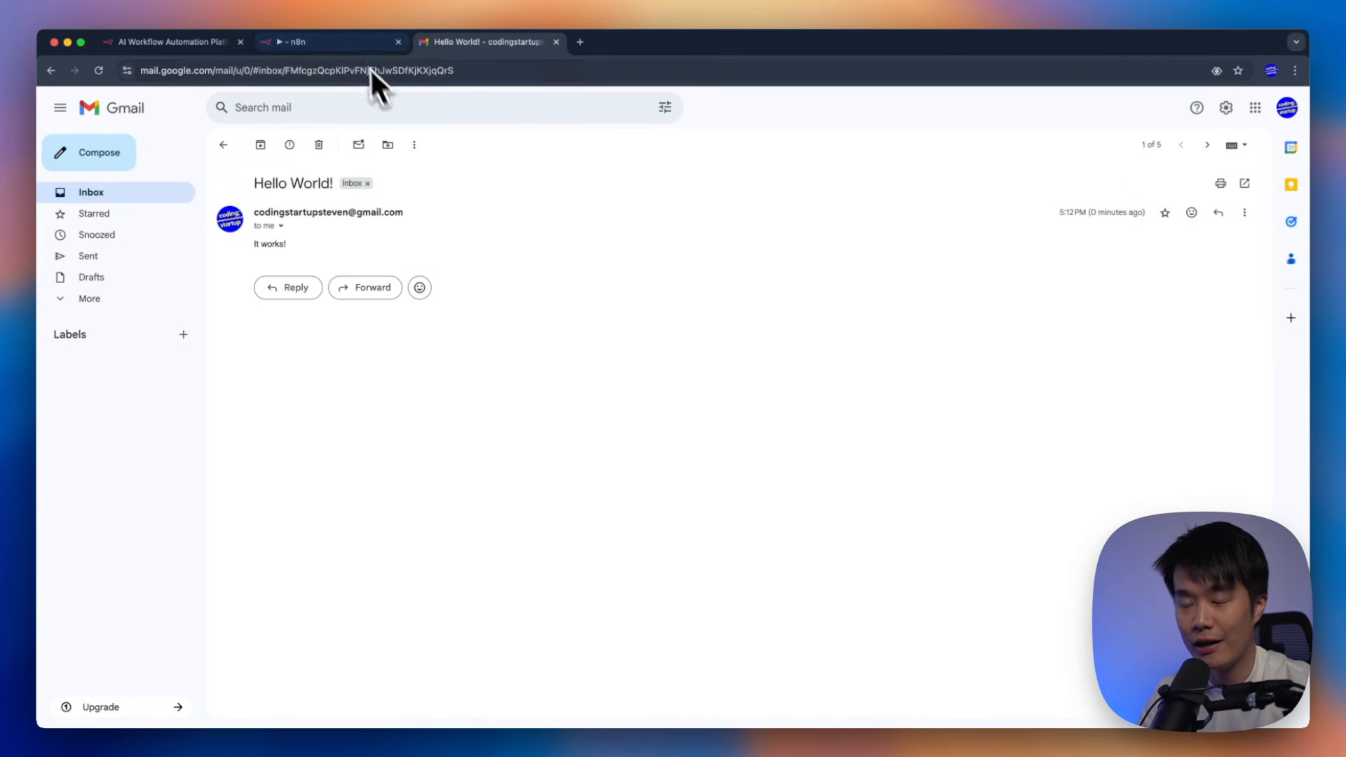
{"action": "left_click", "coordinate": [357, 47]}
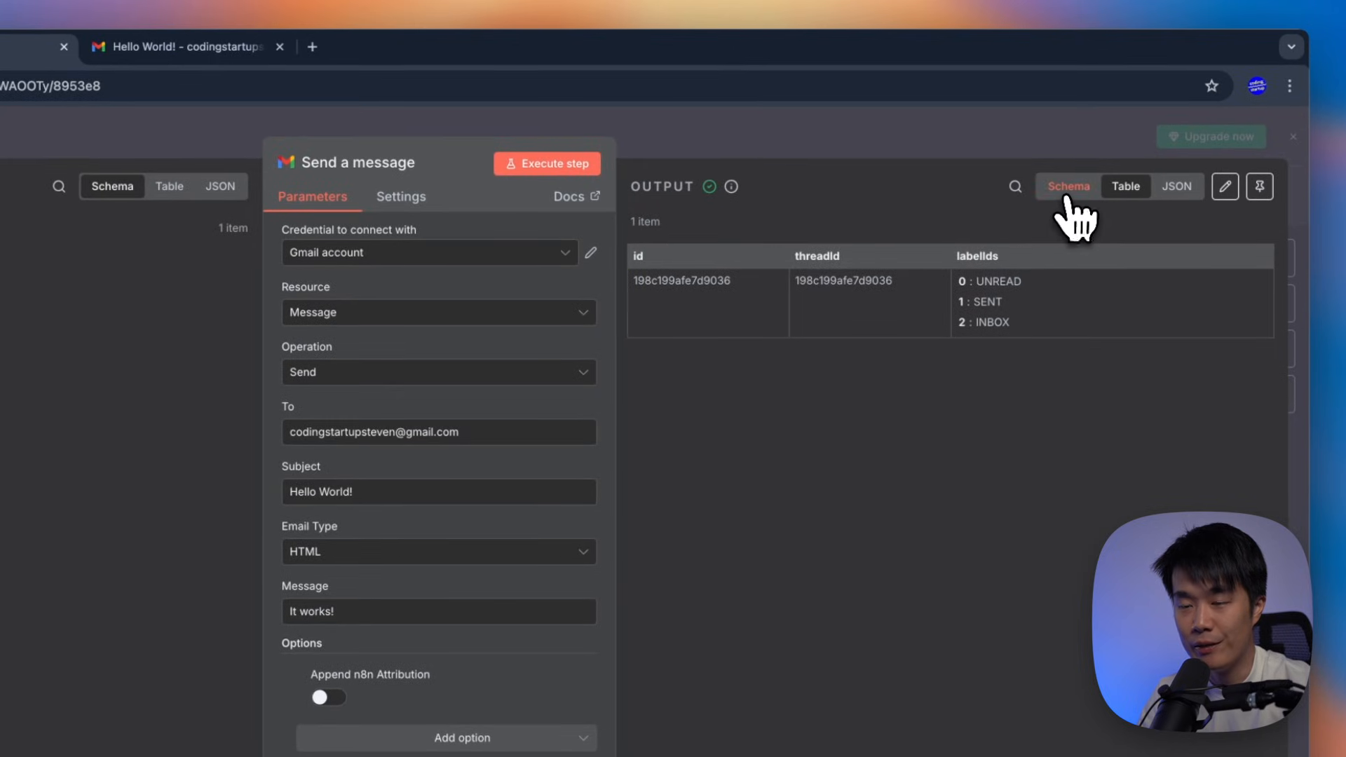
Compare the Send a message output in Schema, Table and JSON views
{"action": "left_click", "coordinate": [1068, 198]}
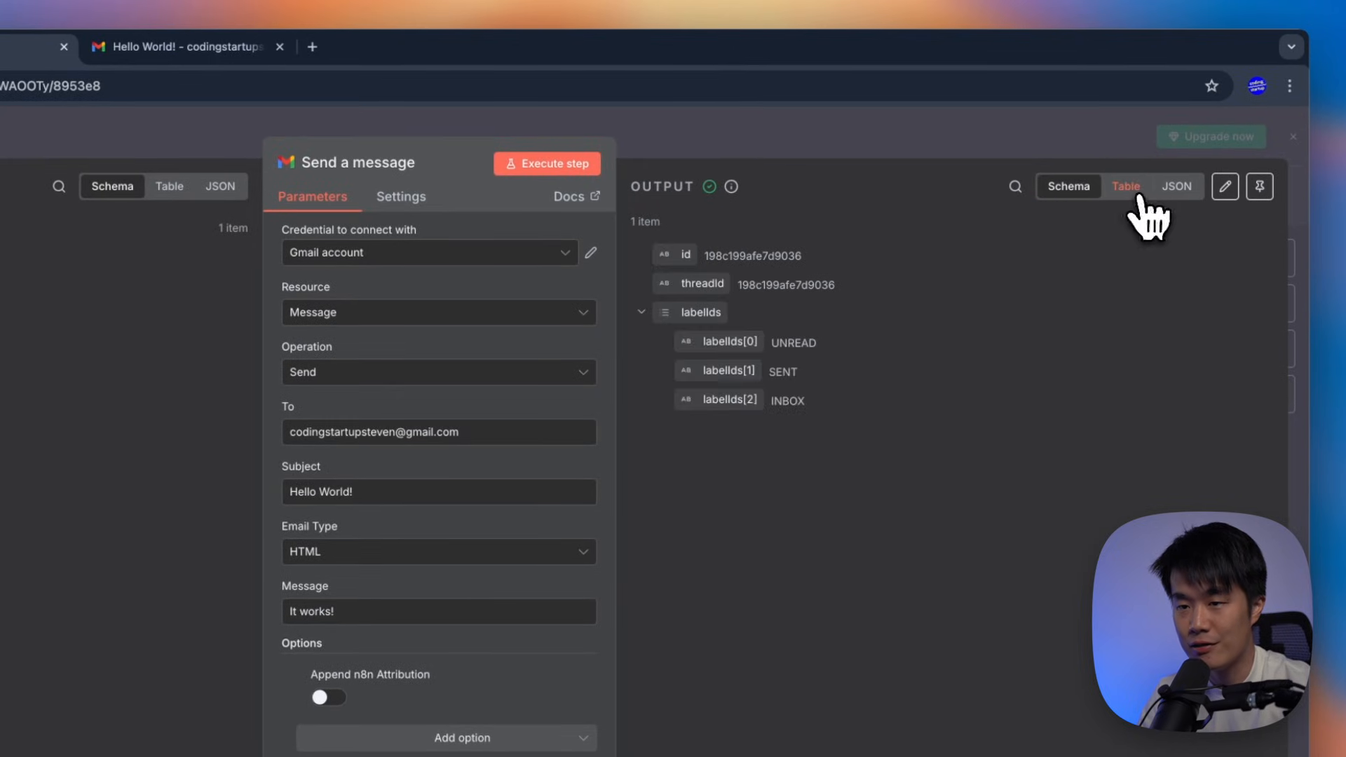
{"action": "left_click", "coordinate": [1126, 189]}
{"action": "left_click", "coordinate": [1180, 189]}
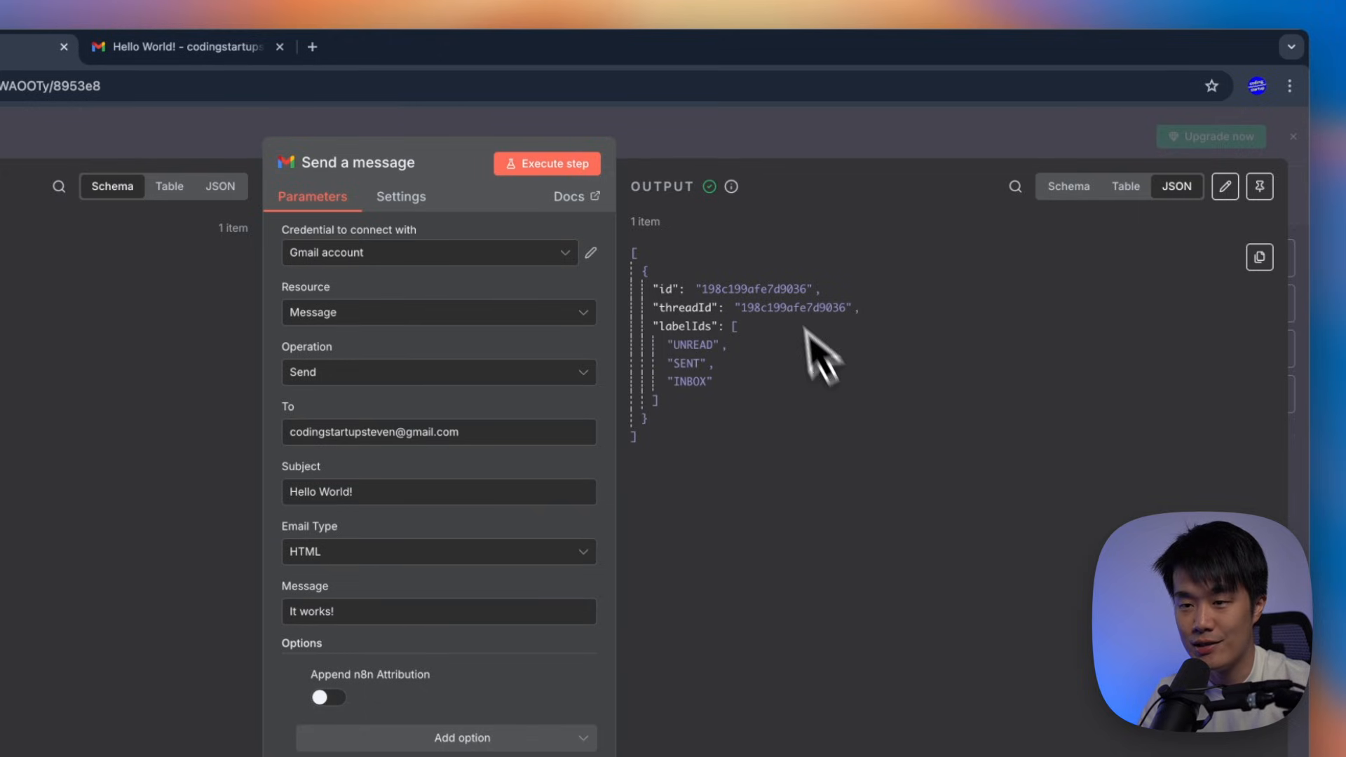
{"action": "left_click", "coordinate": [1126, 188]}
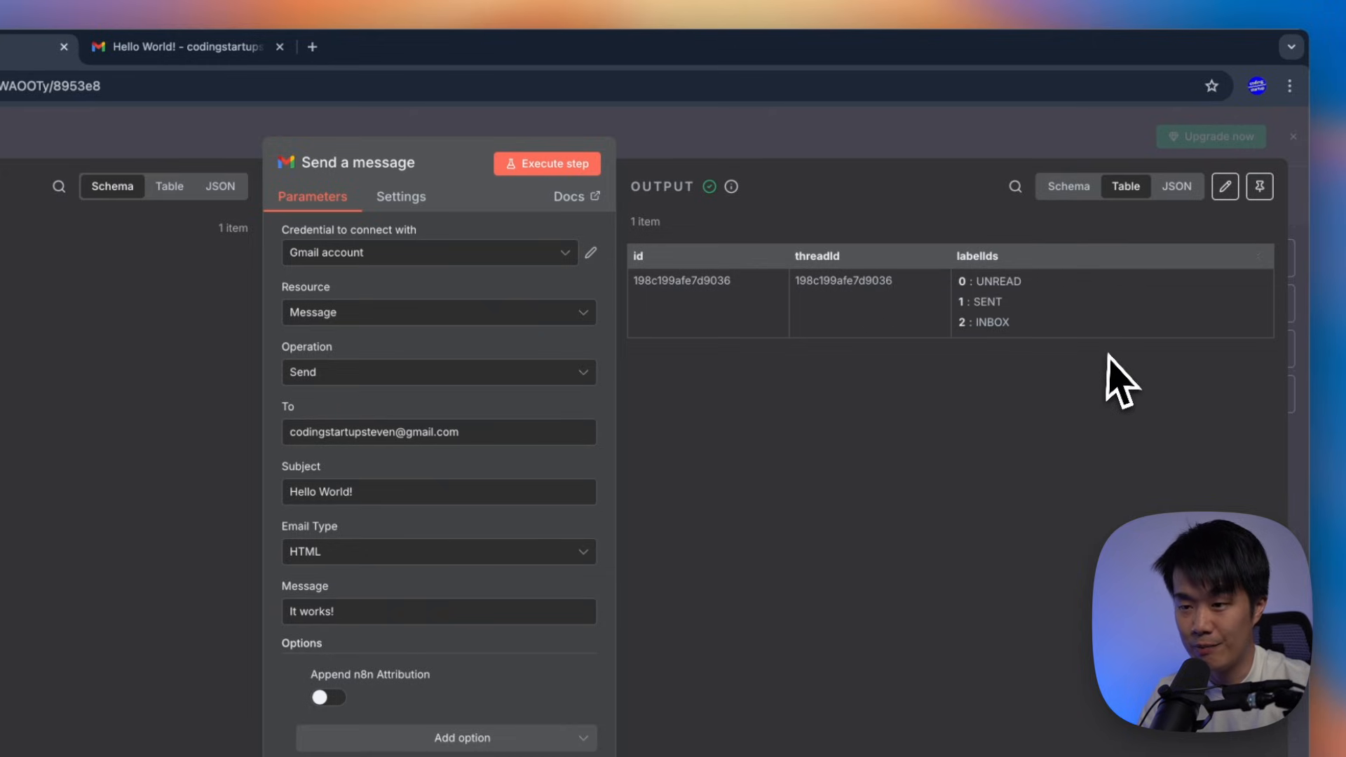
{"action": "left_click", "coordinate": [1073, 188]}
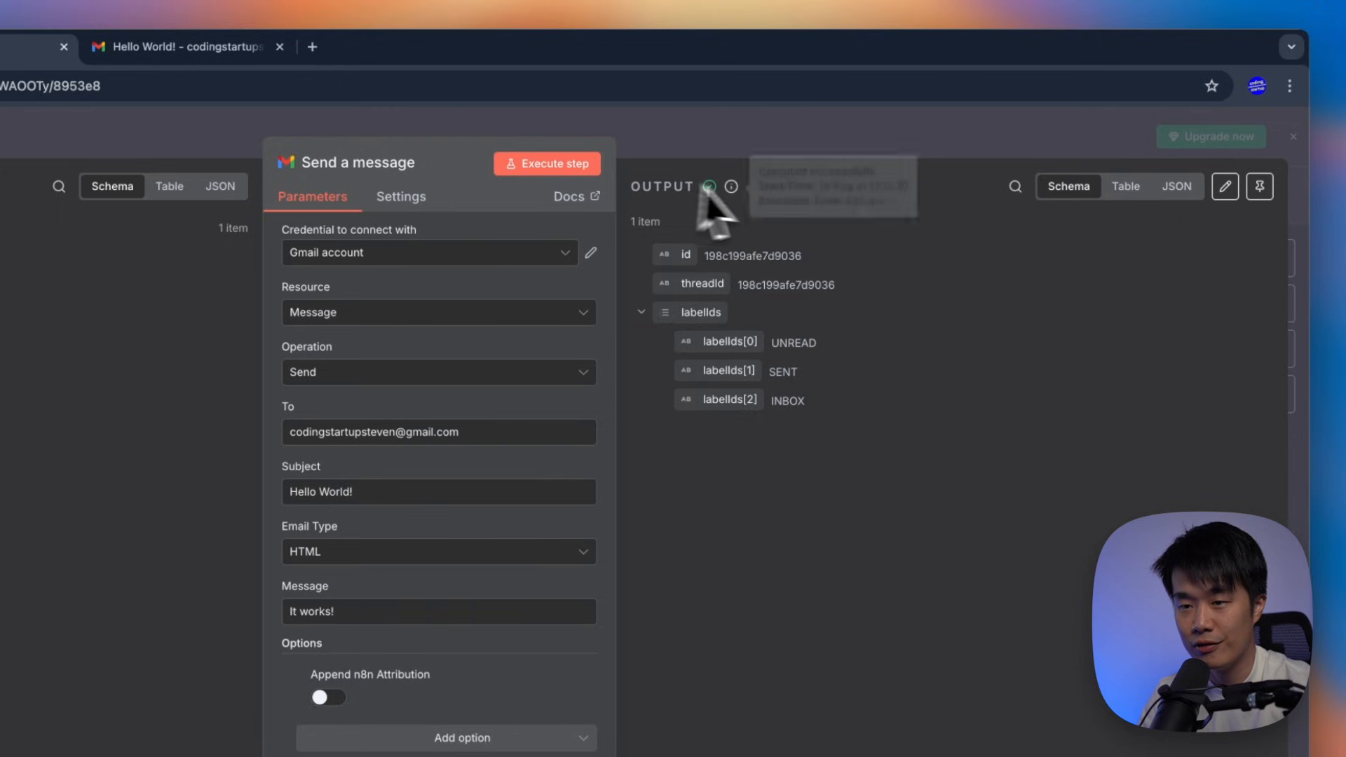
Select the sent message's id and threadId values, then close the node
{"action": "double_click", "coordinate": [779, 256]}
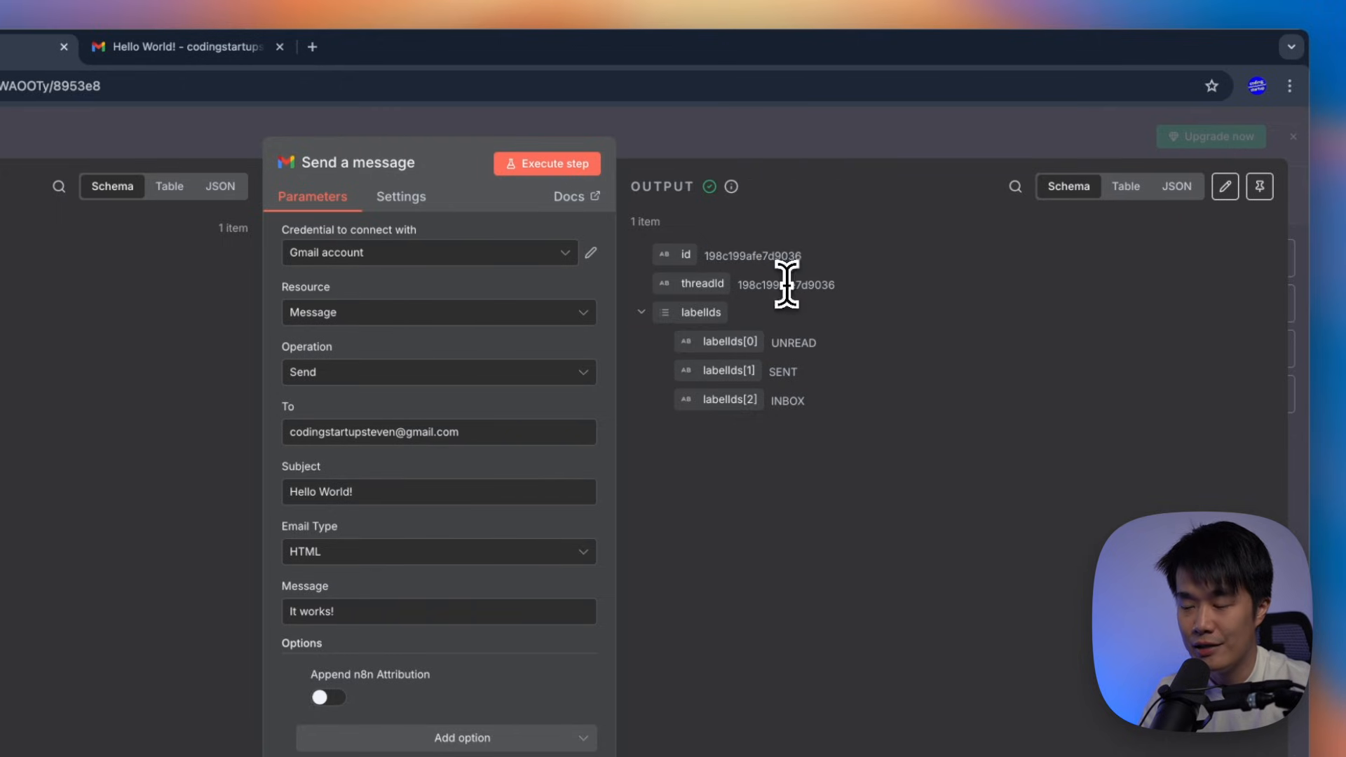
{"action": "double_click", "coordinate": [786, 284]}
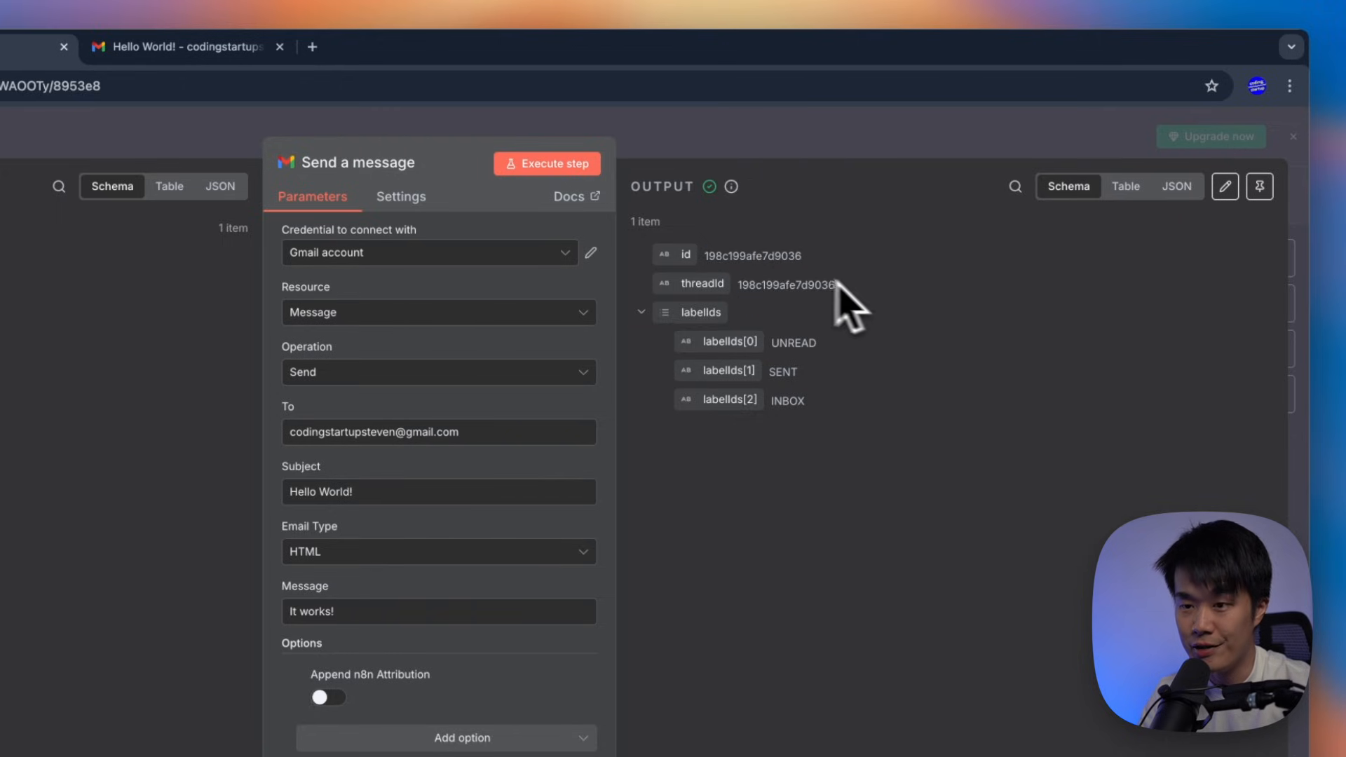
{"action": "double_click", "coordinate": [775, 256]}
{"action": "double_click", "coordinate": [785, 284]}
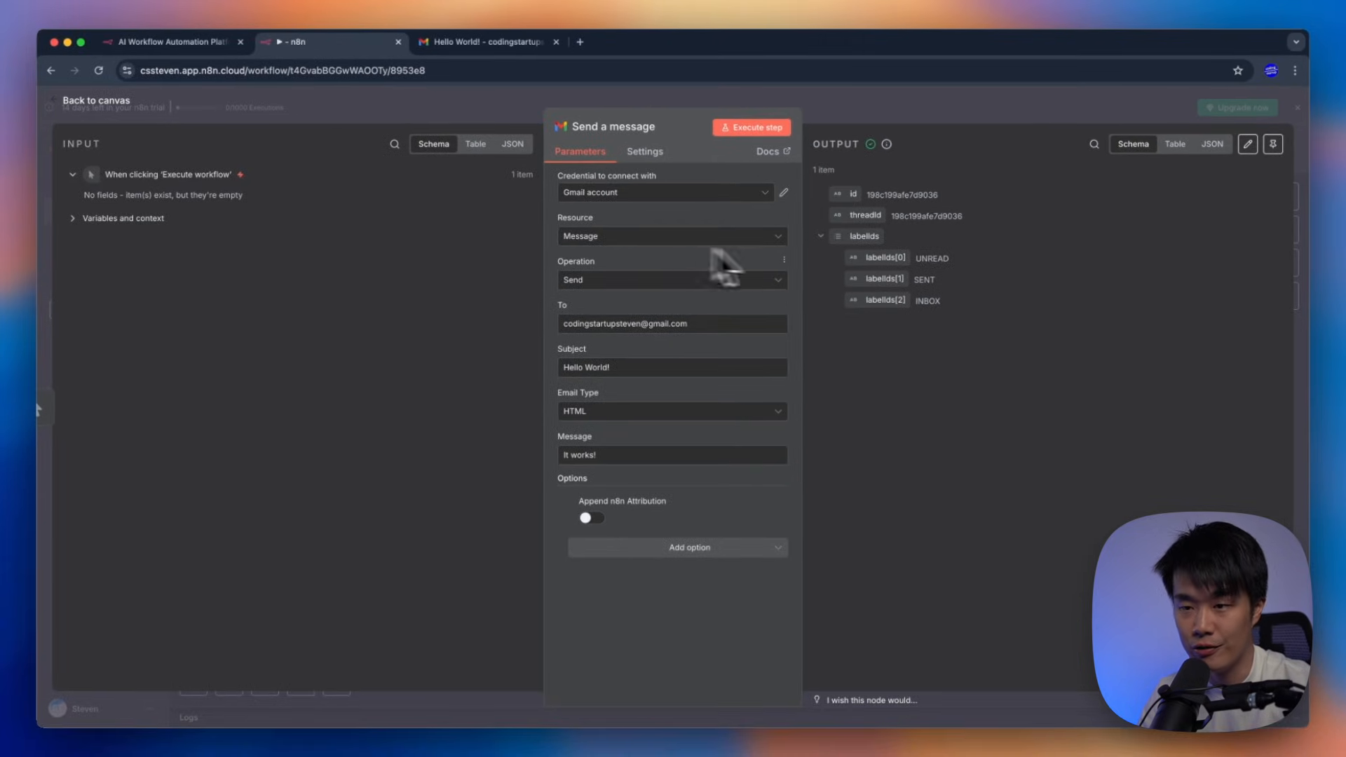
{"action": "double_click", "coordinate": [927, 213]}
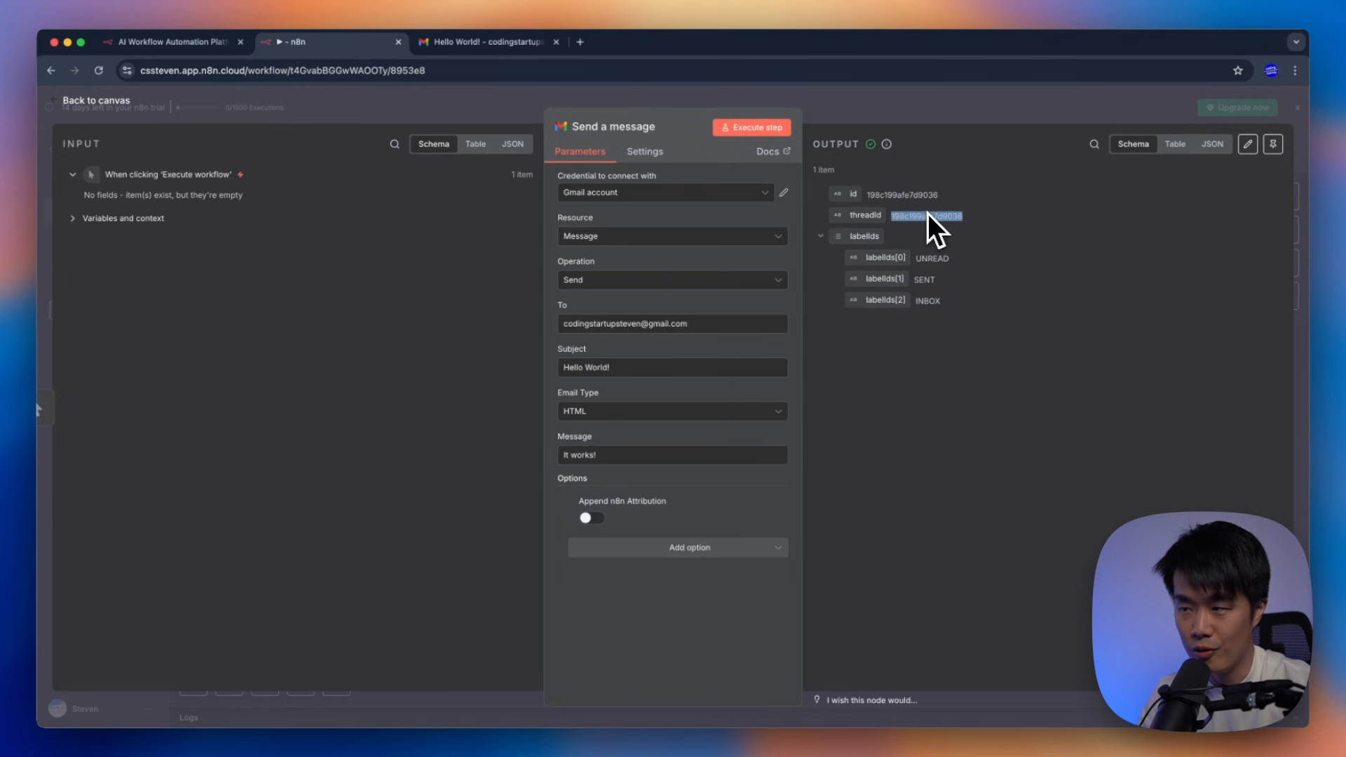
{"action": "left_click", "coordinate": [270, 283]}
{"action": "left_click", "coordinate": [901, 115]}
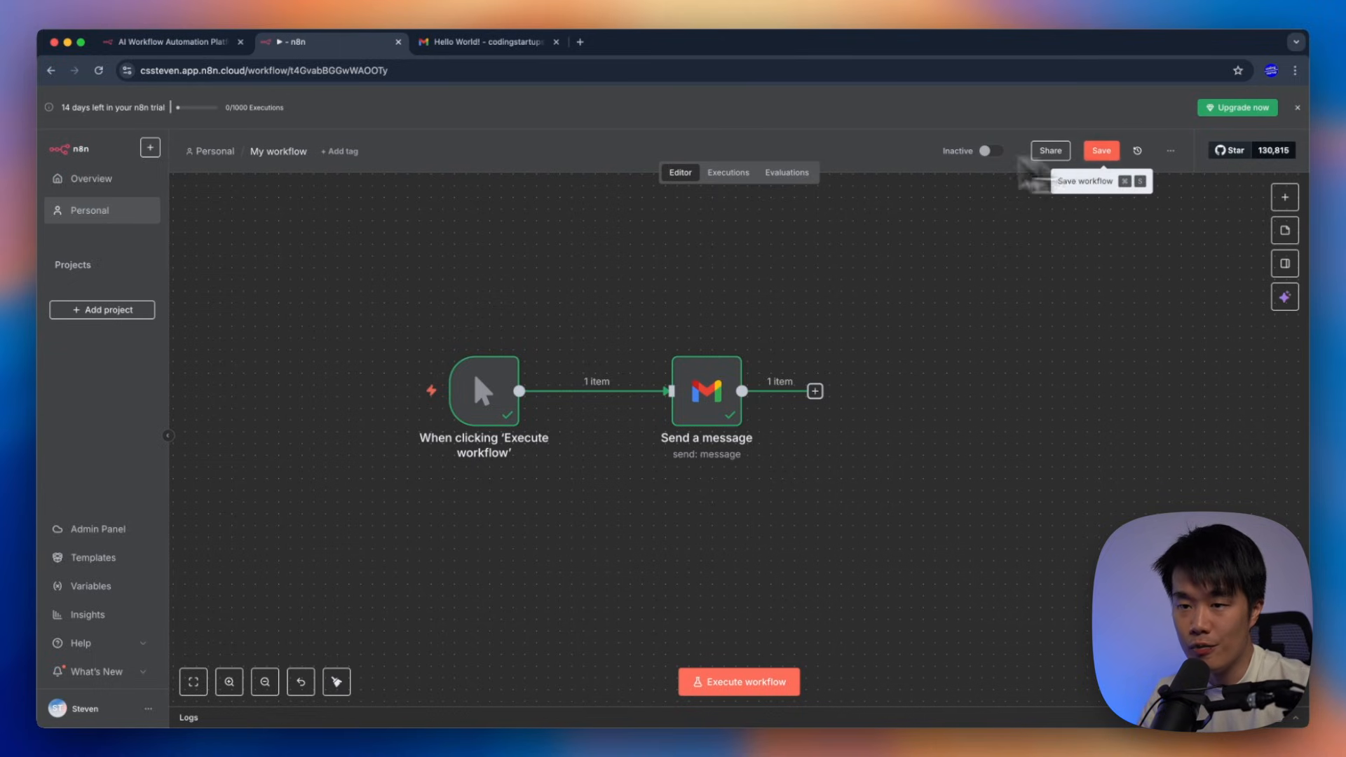
Rename the workflow to 'Hello World'
{"action": "left_click", "coordinate": [288, 153]}
{"action": "type", "text": "H"}
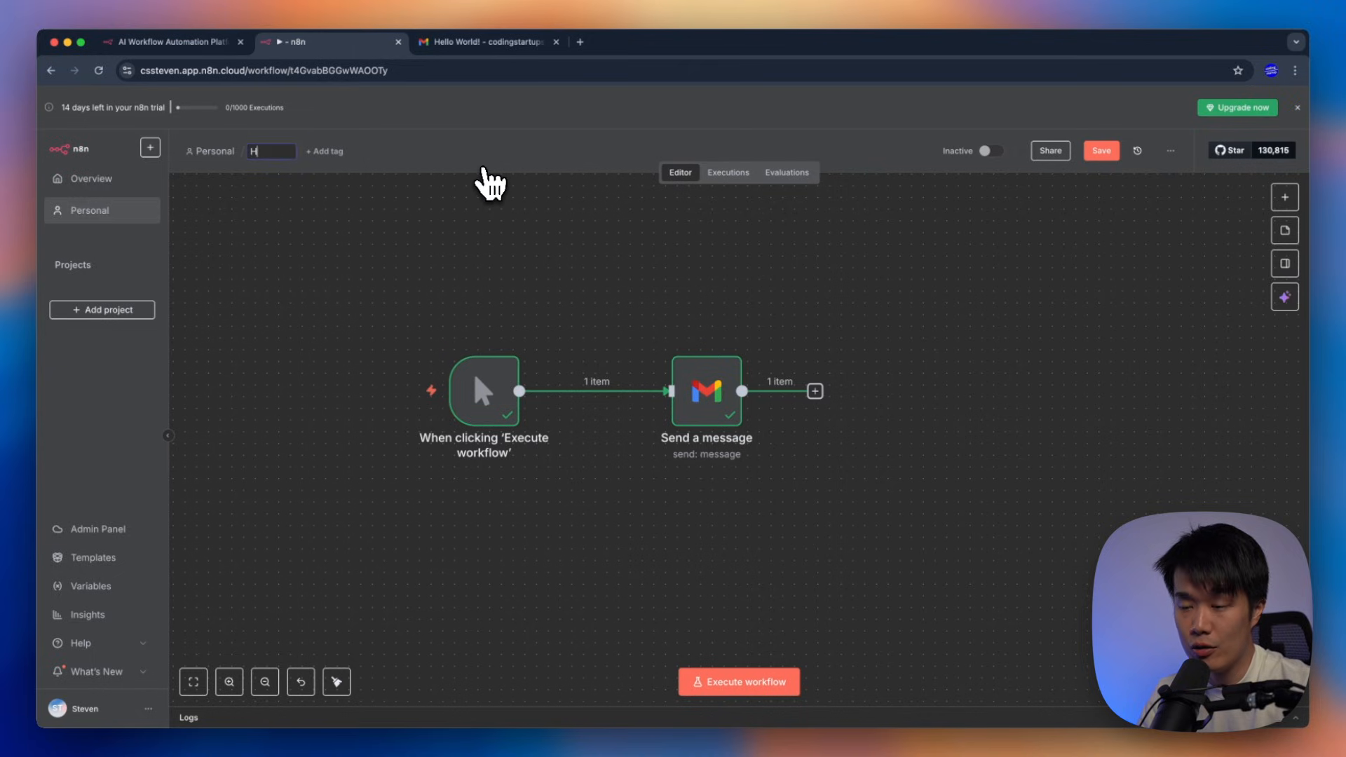
{"action": "type", "text": "ello World"}
{"action": "key", "text": "Return"}
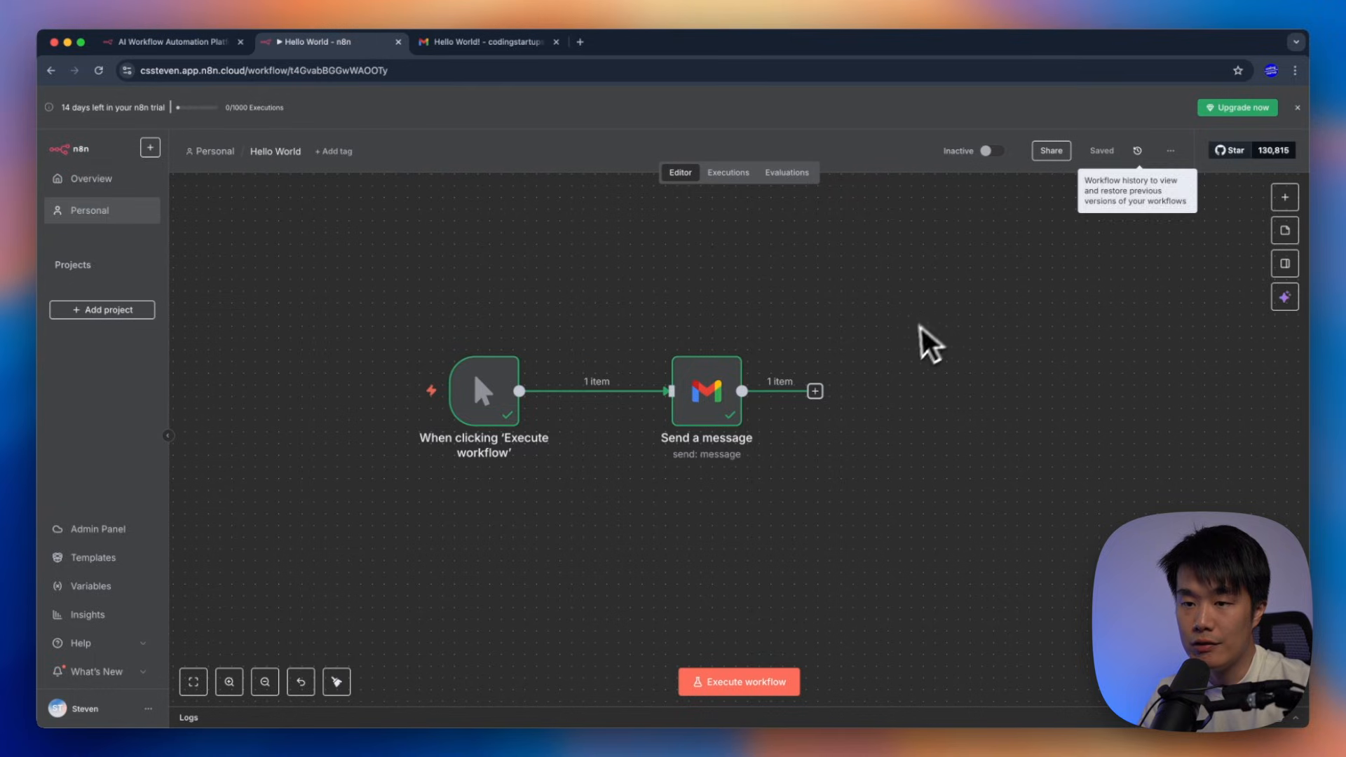
Delete the manual trigger node from the canvas
{"action": "mouse_move", "coordinate": [393, 313]}
{"action": "left_click_drag", "start_coordinate": [387, 296], "coordinate": [561, 497]}
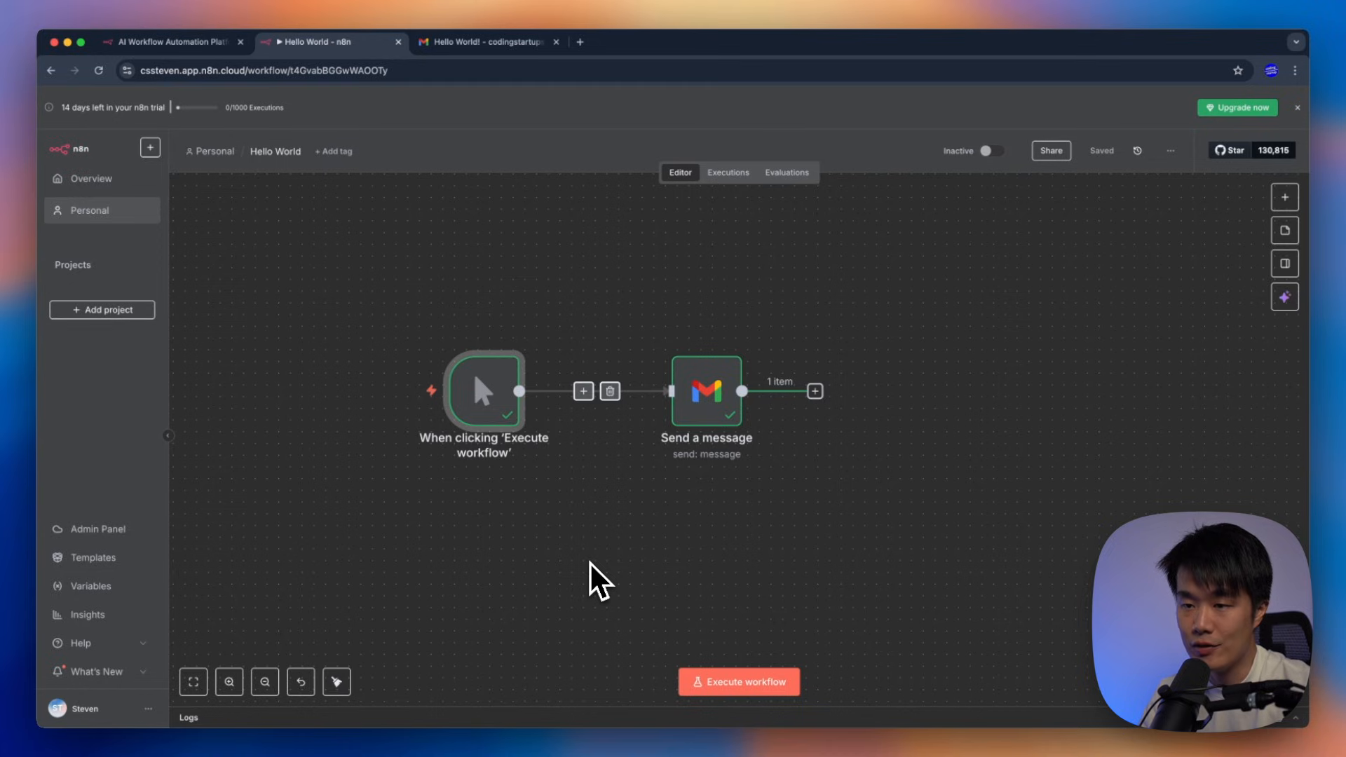
{"action": "key", "text": "Delete"}
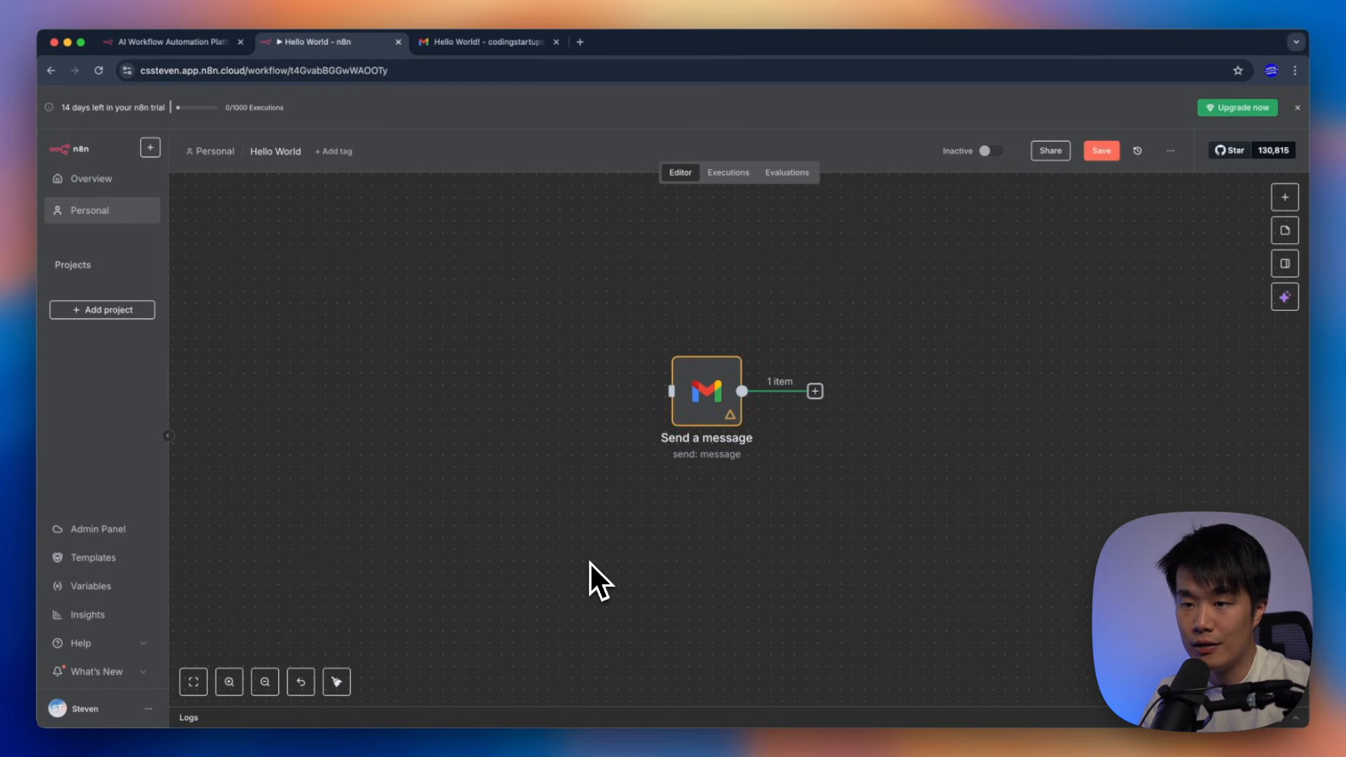
Add an On form submission trigger with the form title 'Contact Me'
{"action": "right_click", "coordinate": [427, 393]}
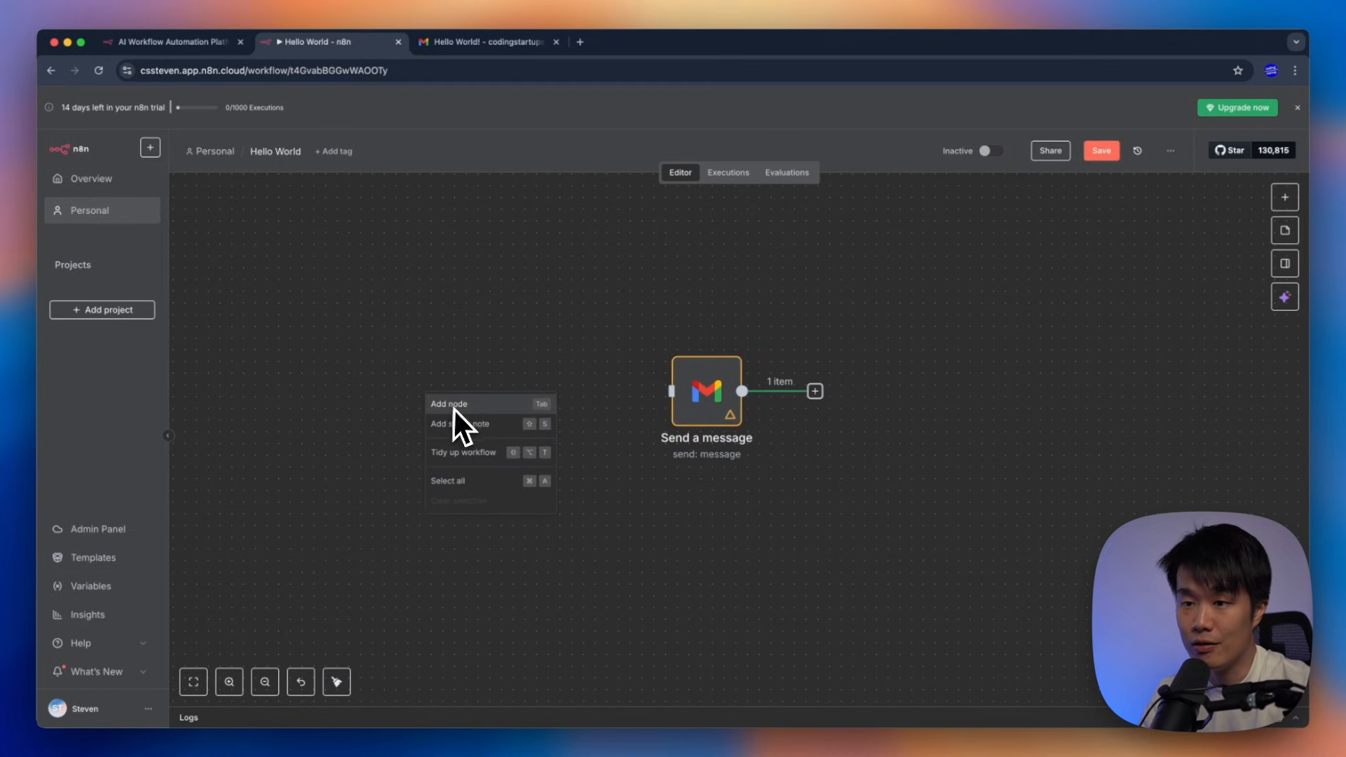
{"action": "left_click", "coordinate": [423, 352]}
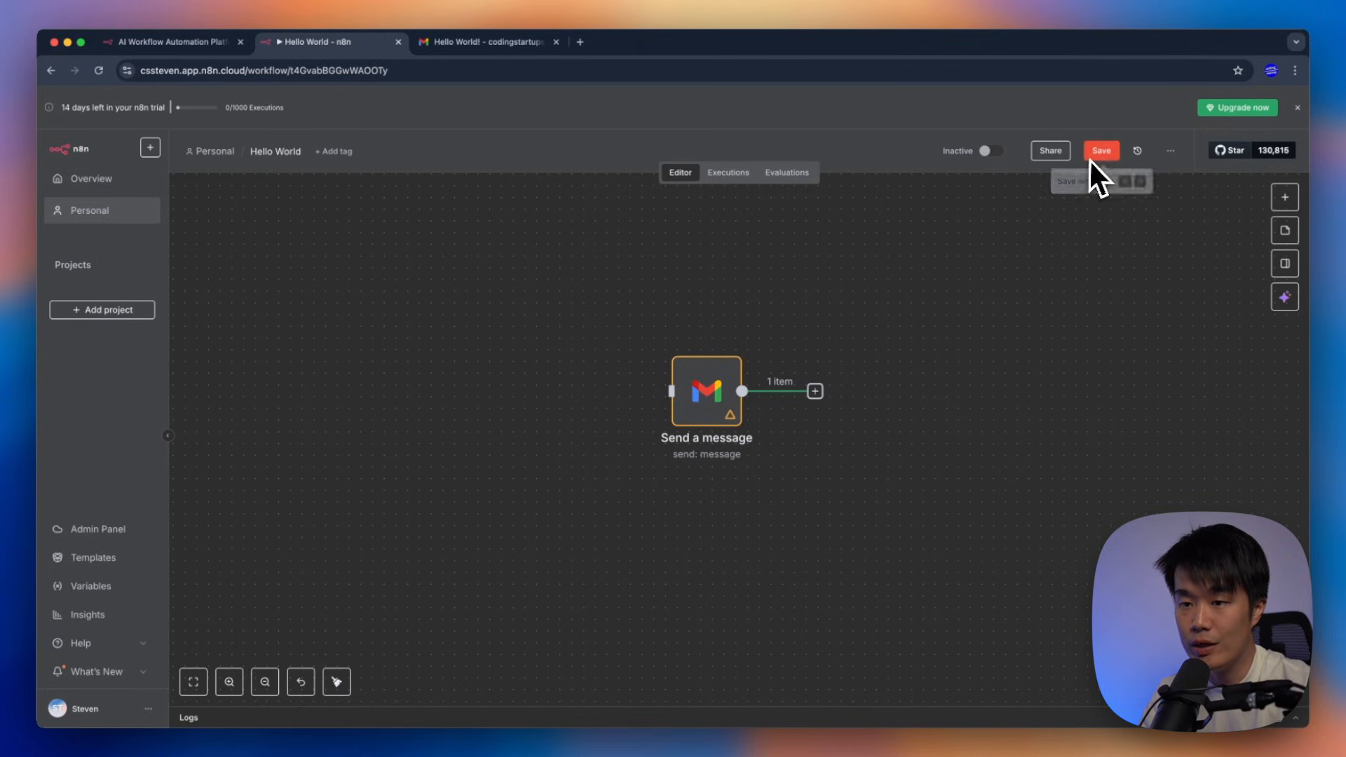
{"action": "left_click", "coordinate": [1288, 203]}
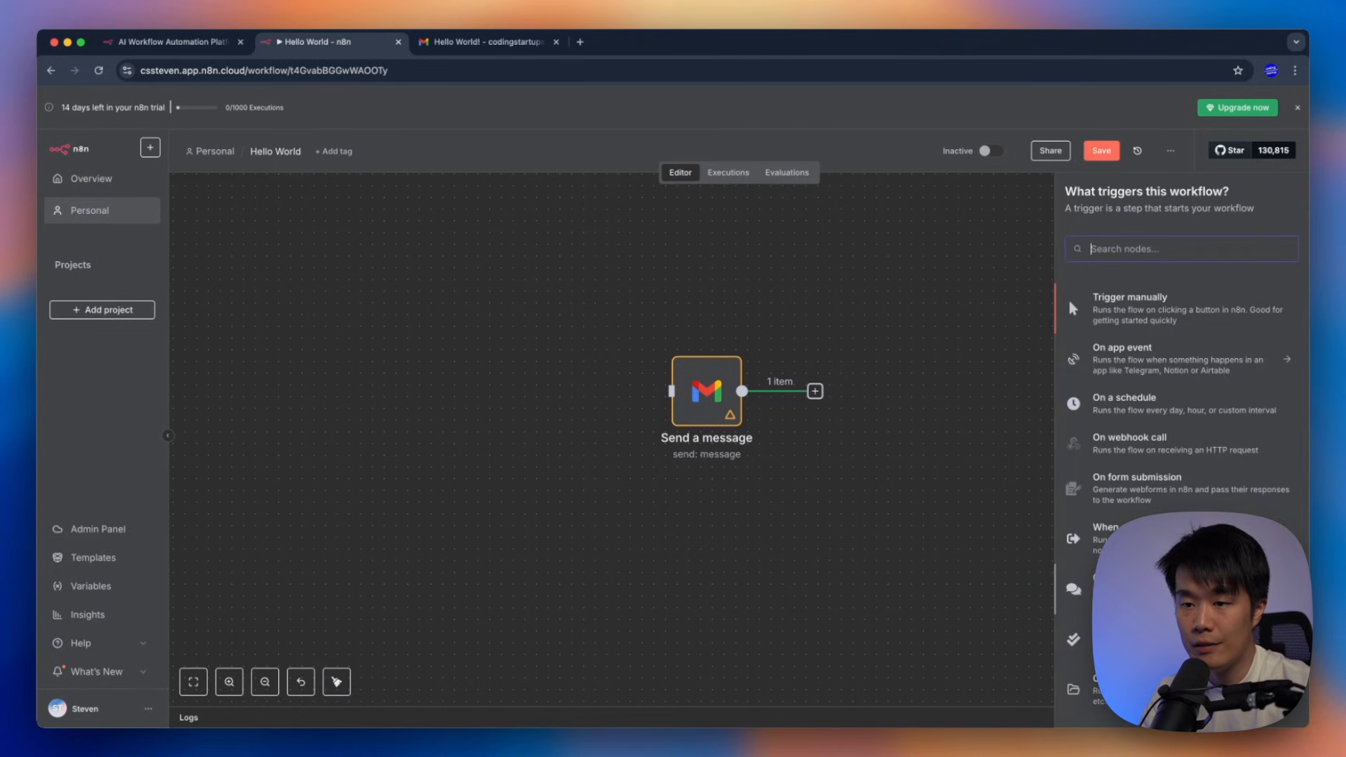
{"action": "left_click", "coordinate": [1154, 501]}
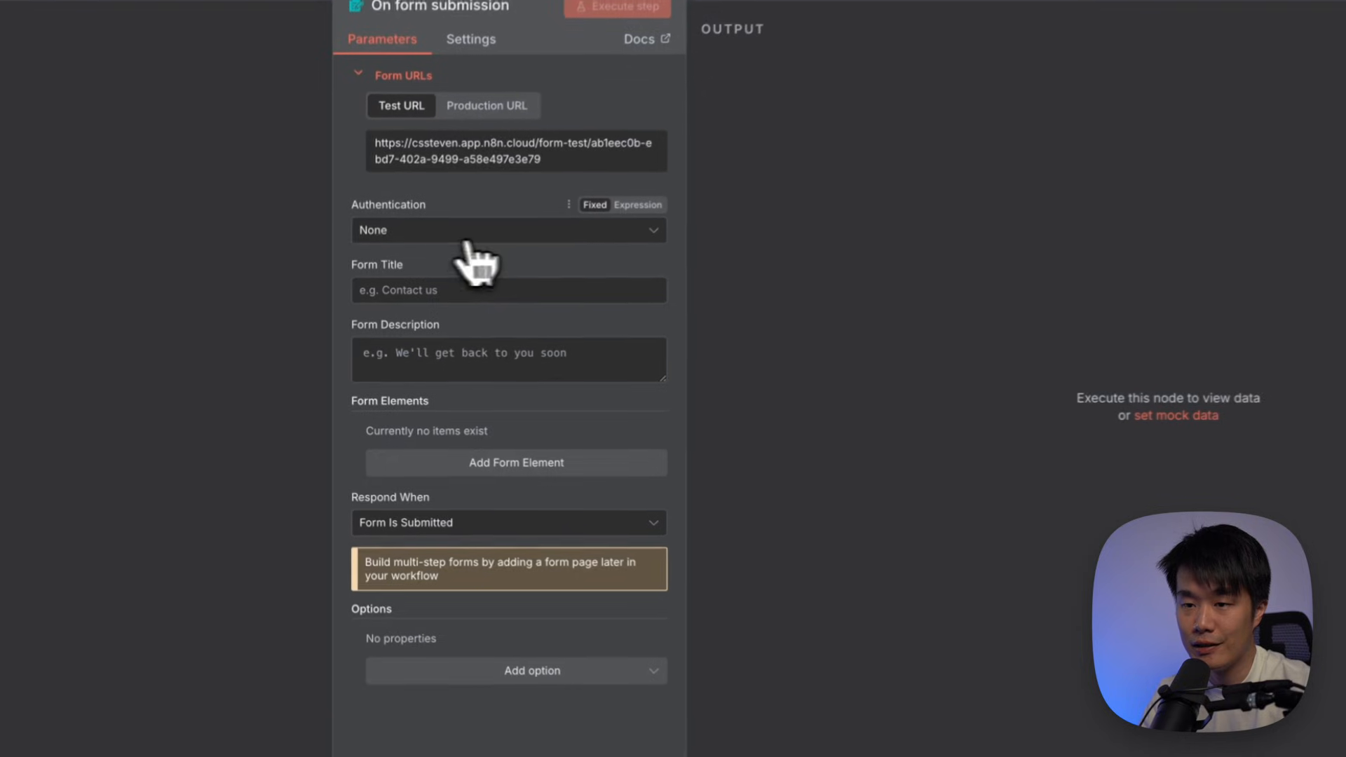
{"action": "left_click", "coordinate": [423, 335]}
{"action": "type", "text": "Contact Me"}
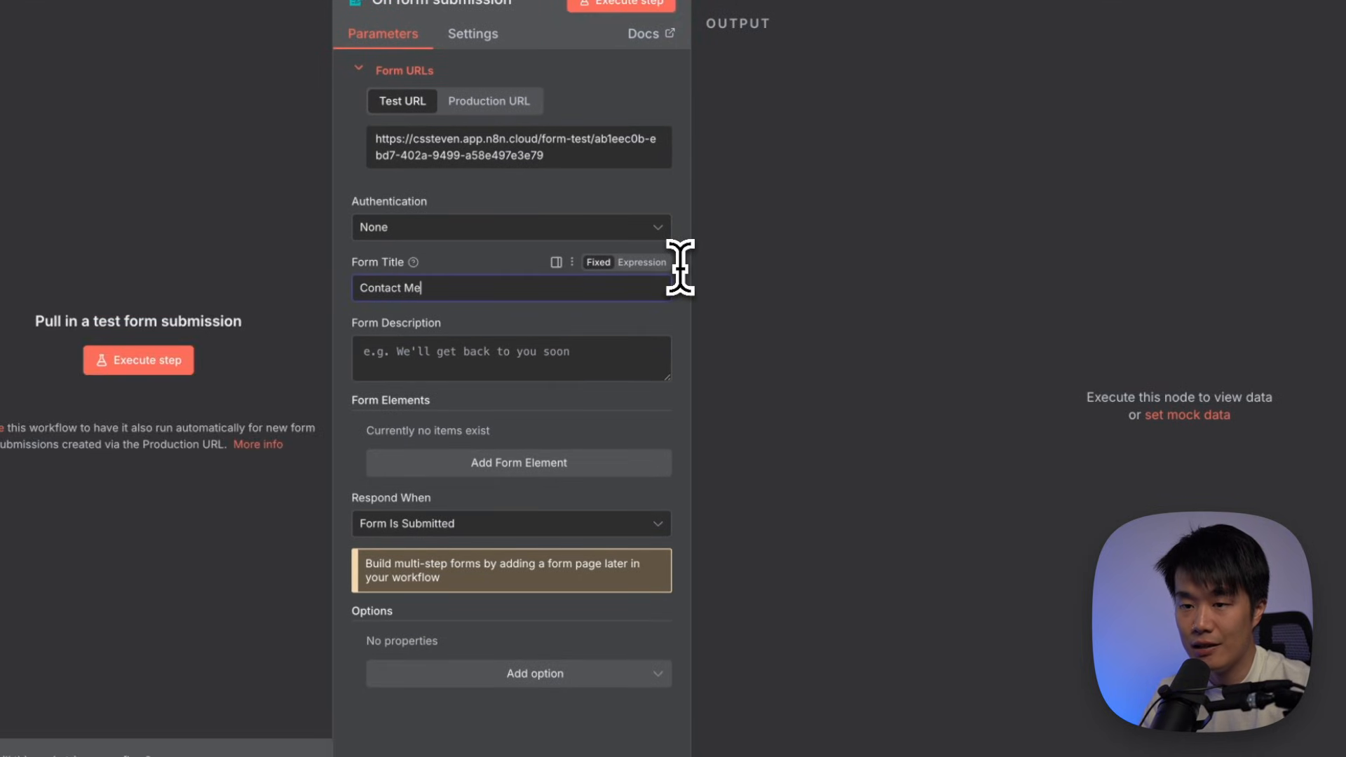
{"action": "left_click", "coordinate": [505, 361]}
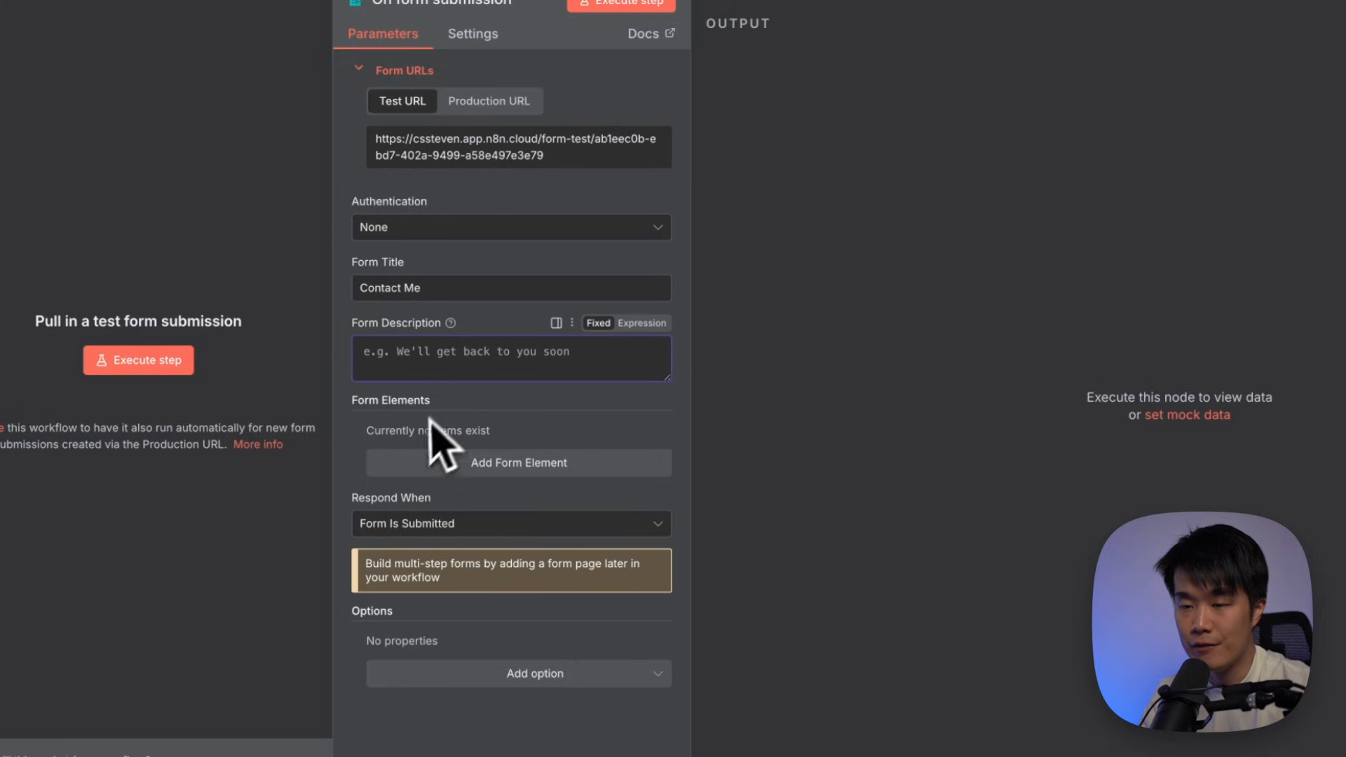
Add a required Text form field named 'Subject'
{"action": "left_click", "coordinate": [554, 471]}
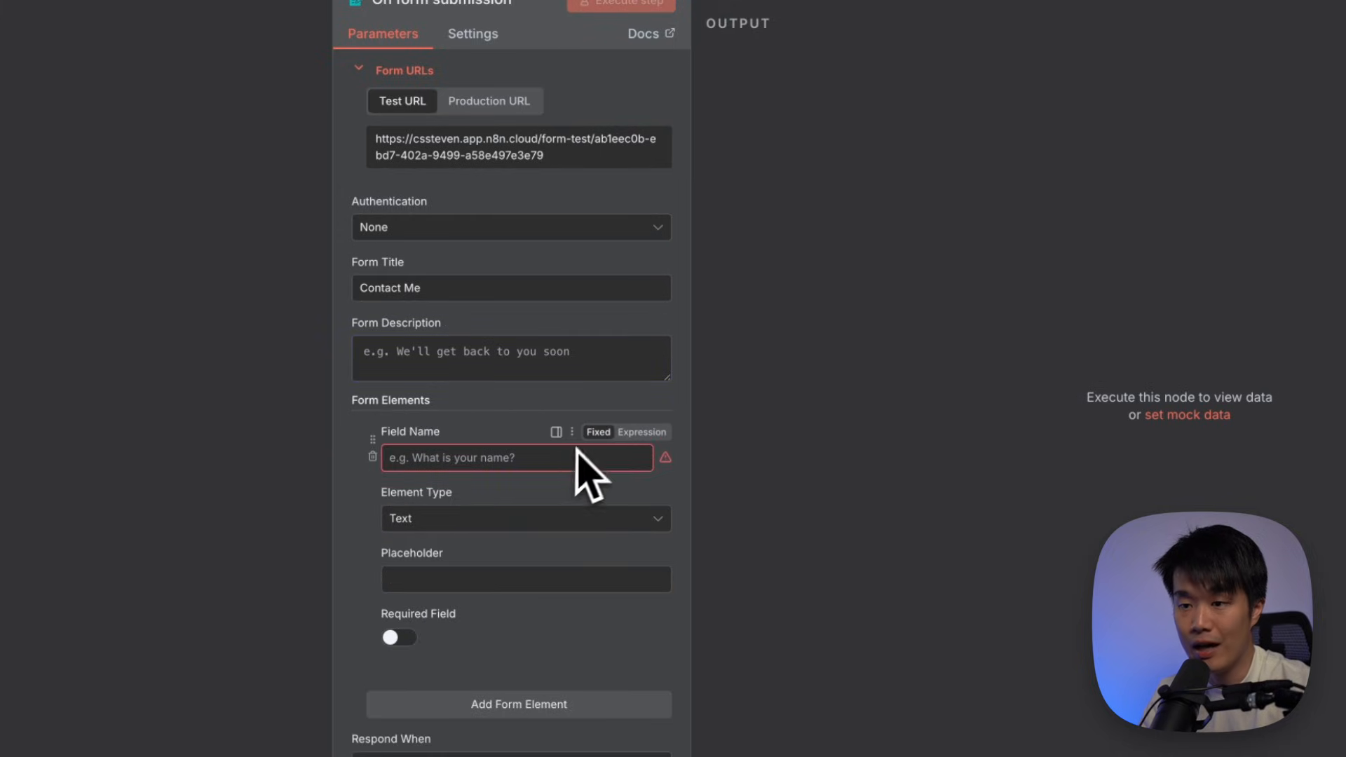
{"action": "scroll", "coordinate": [557, 432], "scroll_direction": "down", "scroll_amount": 2}
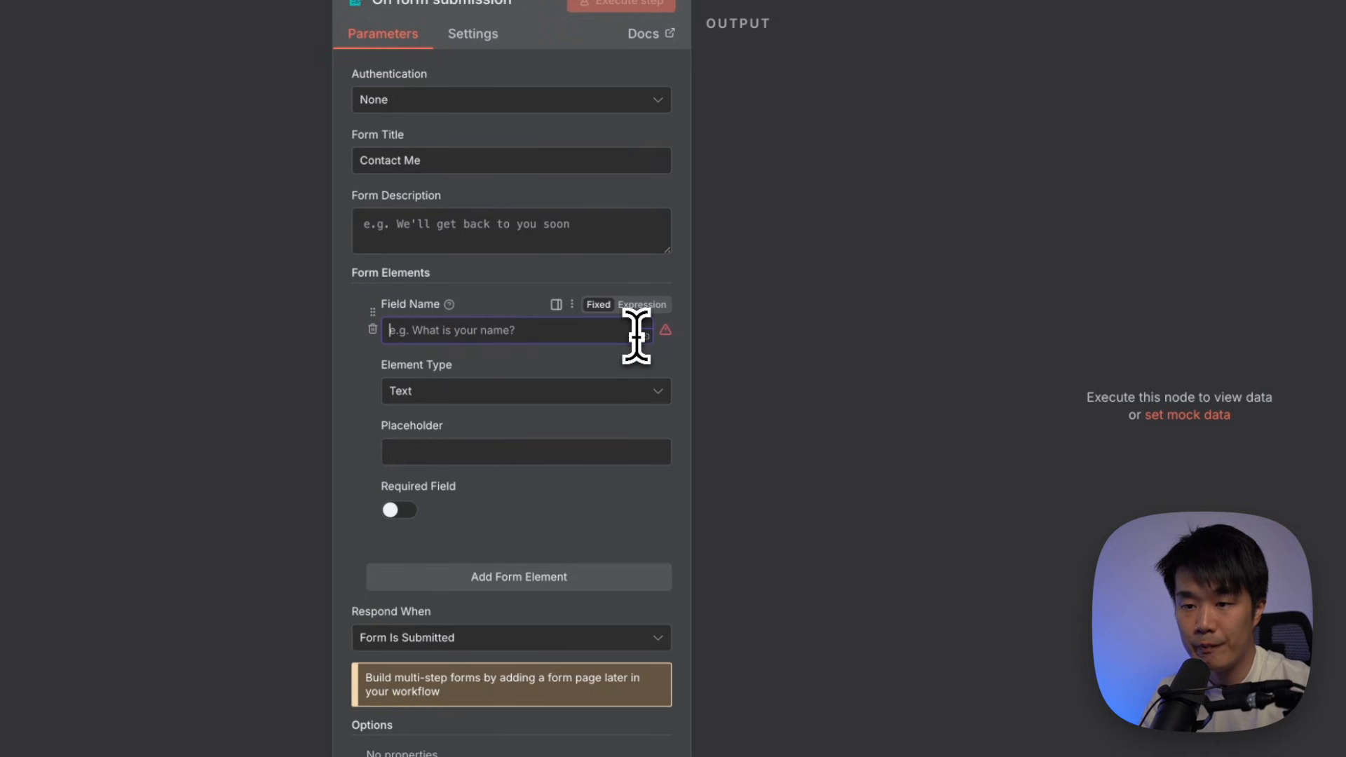
{"action": "type", "text": "Sub"}
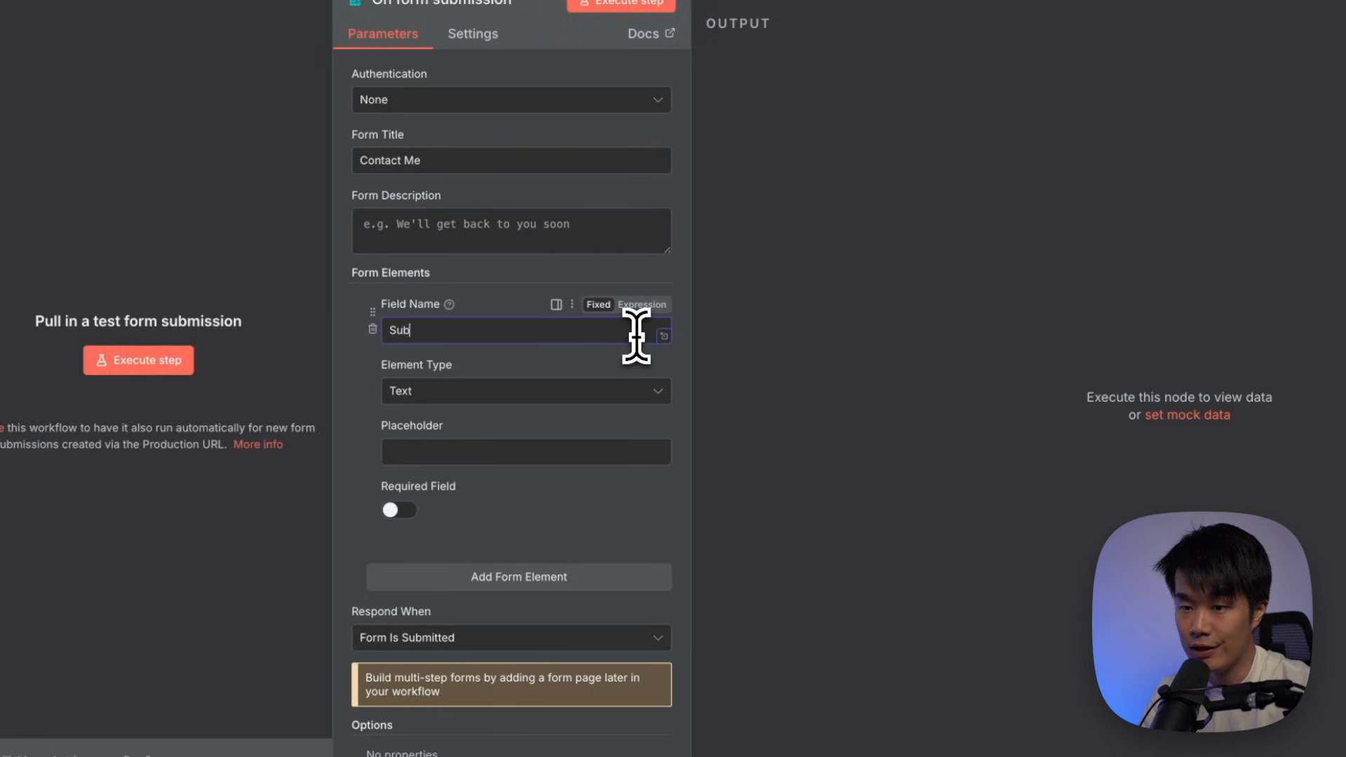
{"action": "type", "text": "ject"}
{"action": "left_click", "coordinate": [490, 388]}
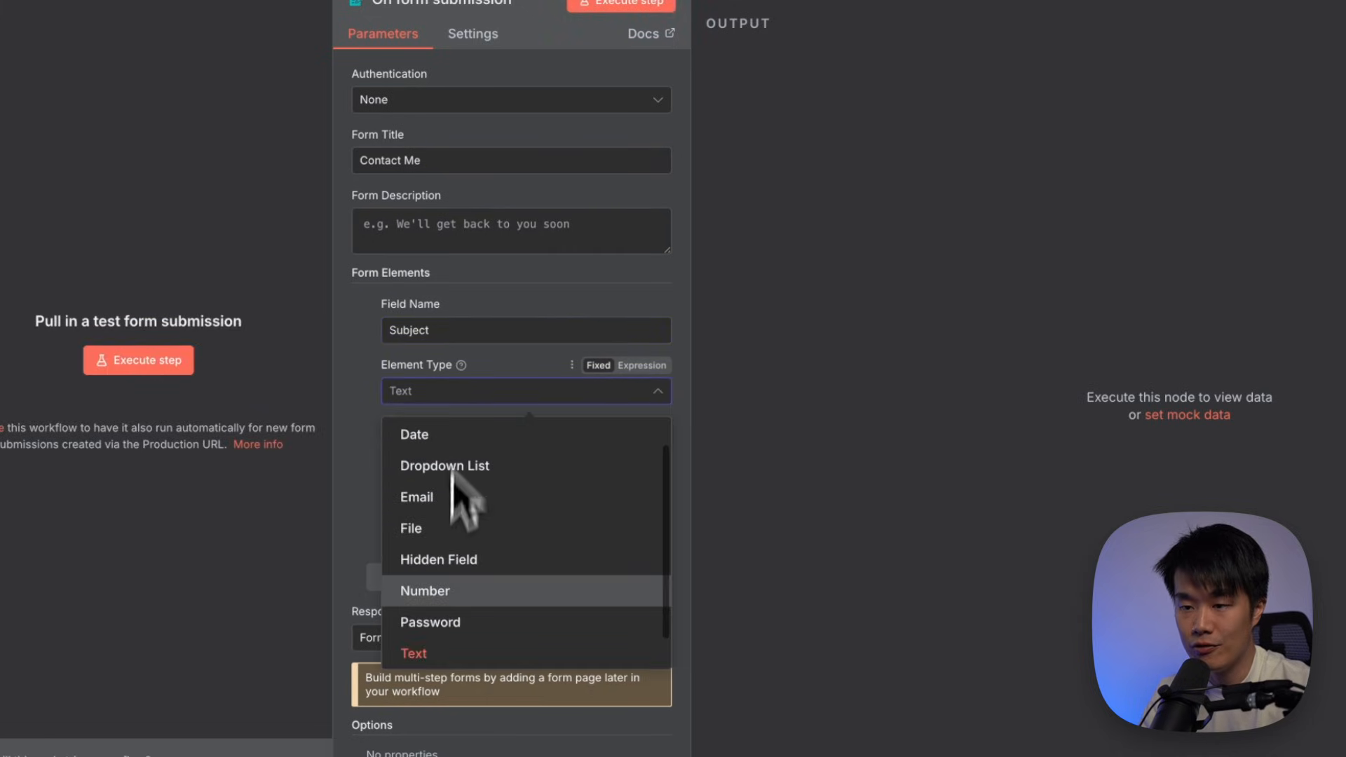
{"action": "scroll", "coordinate": [460, 651], "scroll_direction": "down", "scroll_amount": 1}
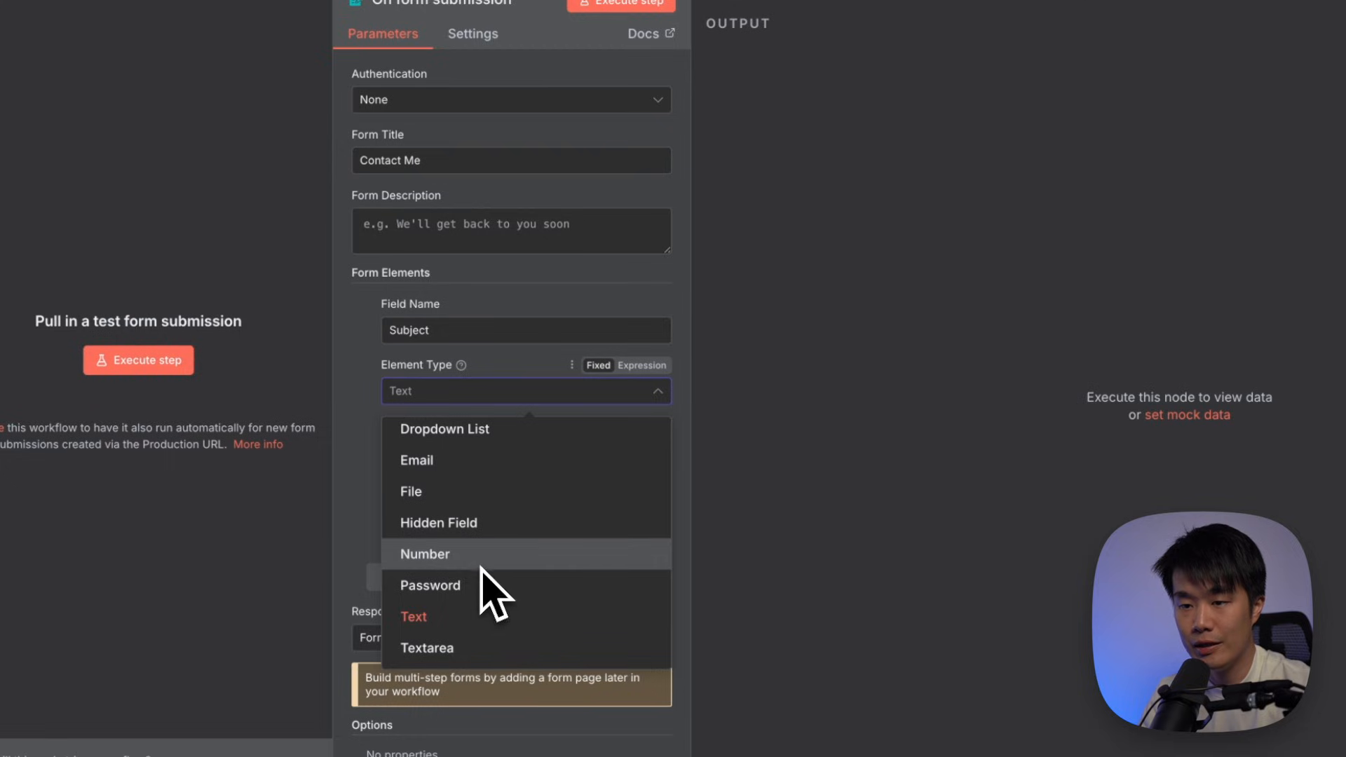
{"action": "scroll", "coordinate": [489, 527], "scroll_direction": "up", "scroll_amount": 2}
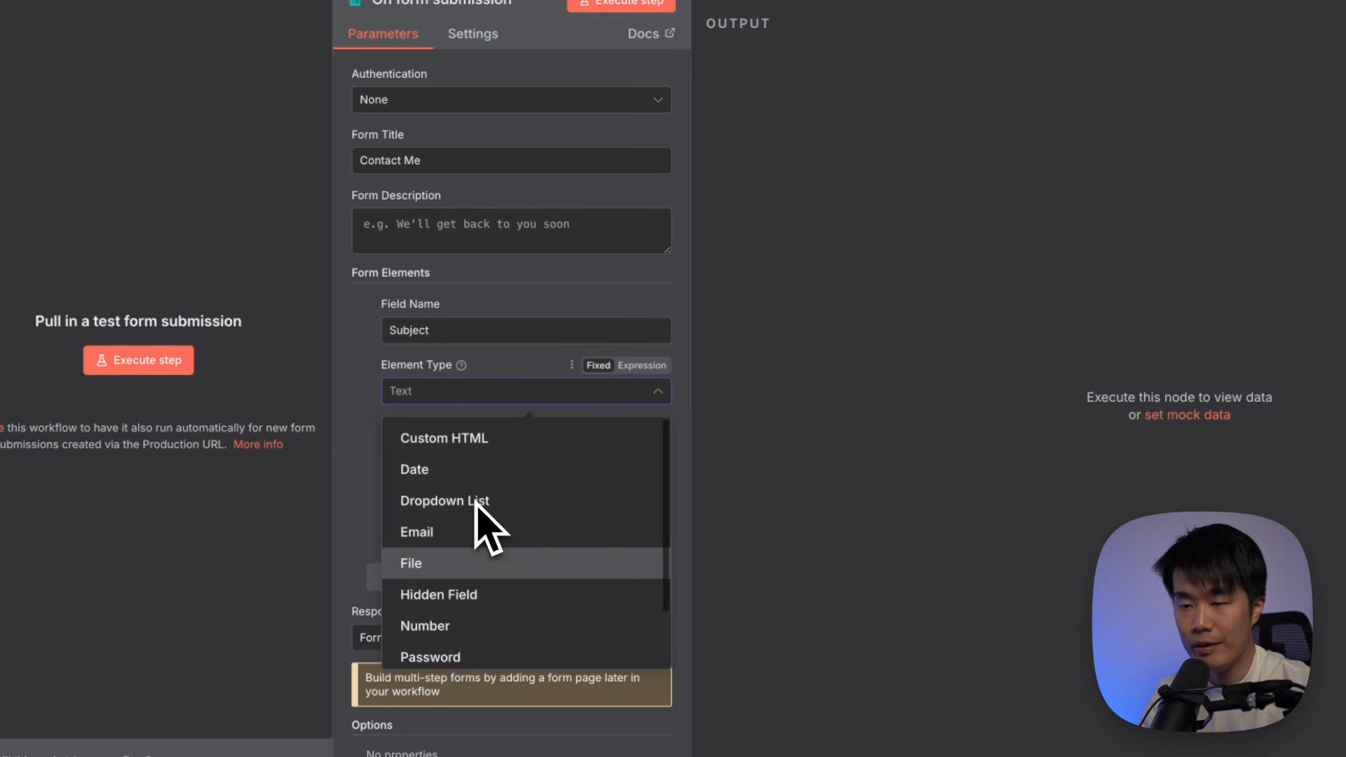
{"action": "left_click", "coordinate": [355, 466]}
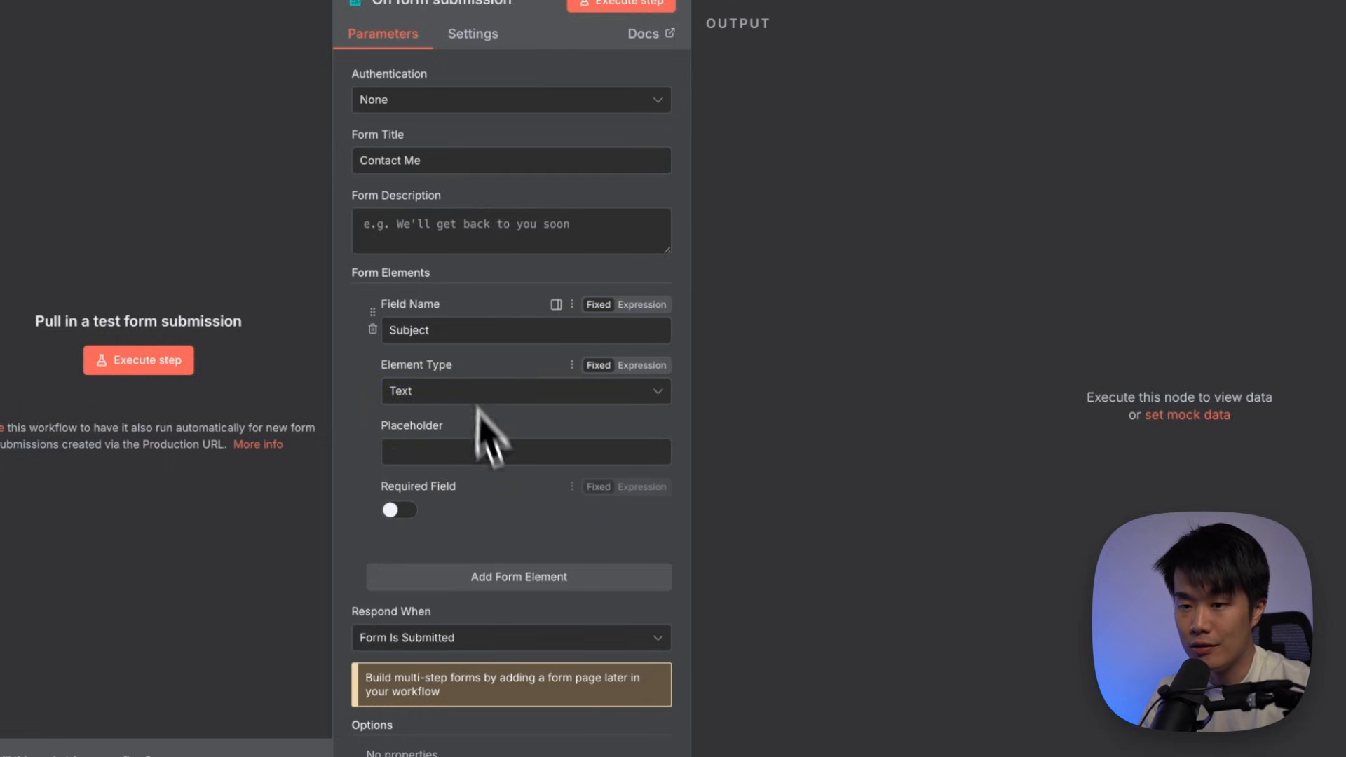
{"action": "left_click", "coordinate": [521, 577]}
{"action": "scroll", "coordinate": [463, 523], "scroll_direction": "down", "scroll_amount": 1}
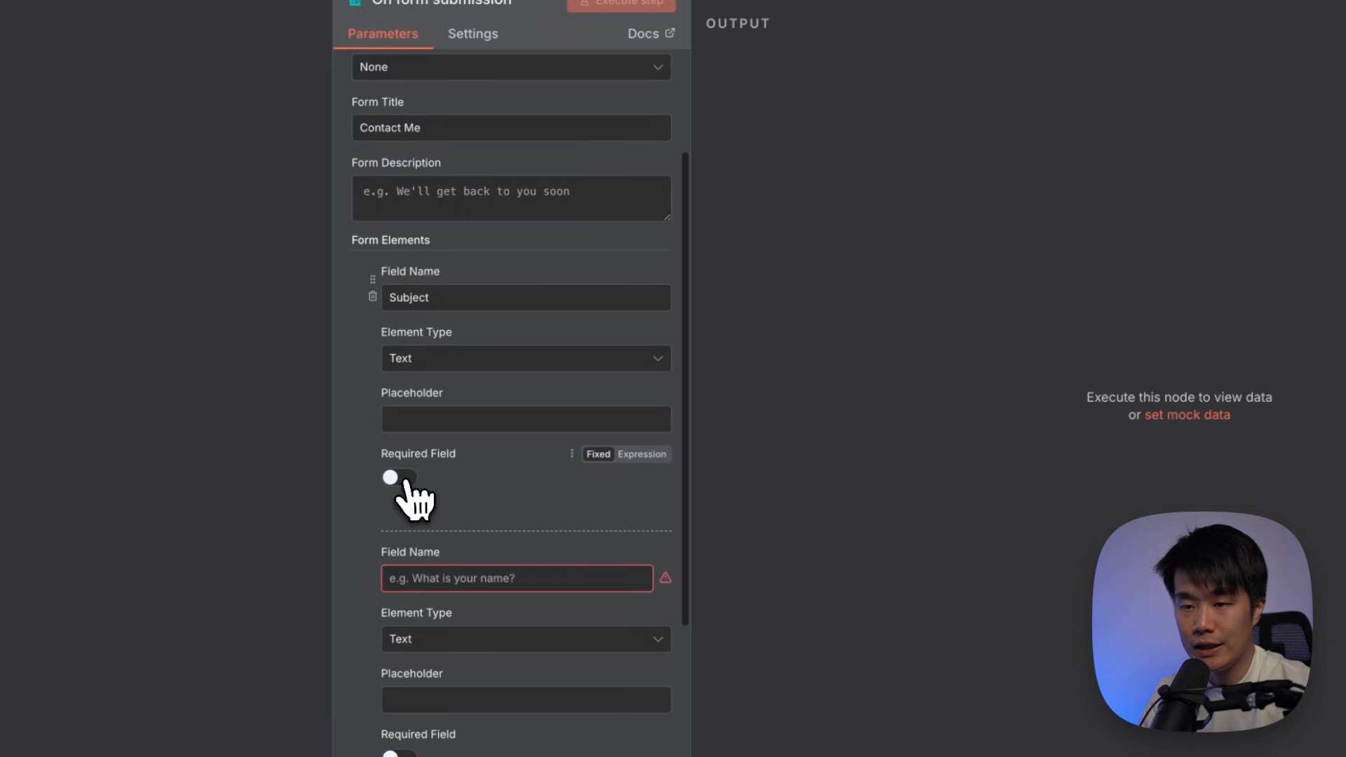
{"action": "left_click", "coordinate": [397, 477]}
{"action": "scroll", "coordinate": [500, 493], "scroll_direction": "down", "scroll_amount": 2}
Add a required Textarea form field named 'Message'
{"action": "left_click", "coordinate": [512, 423]}
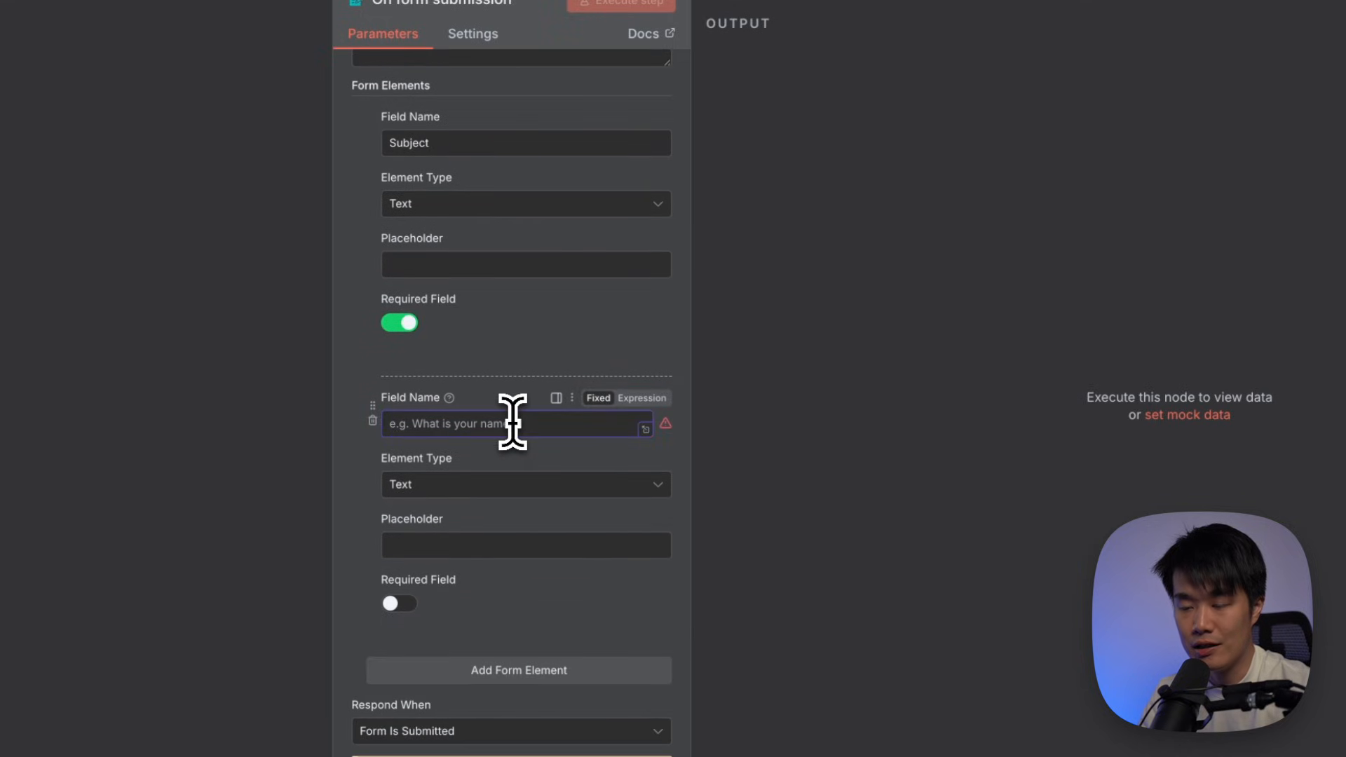
{"action": "type", "text": "Message"}
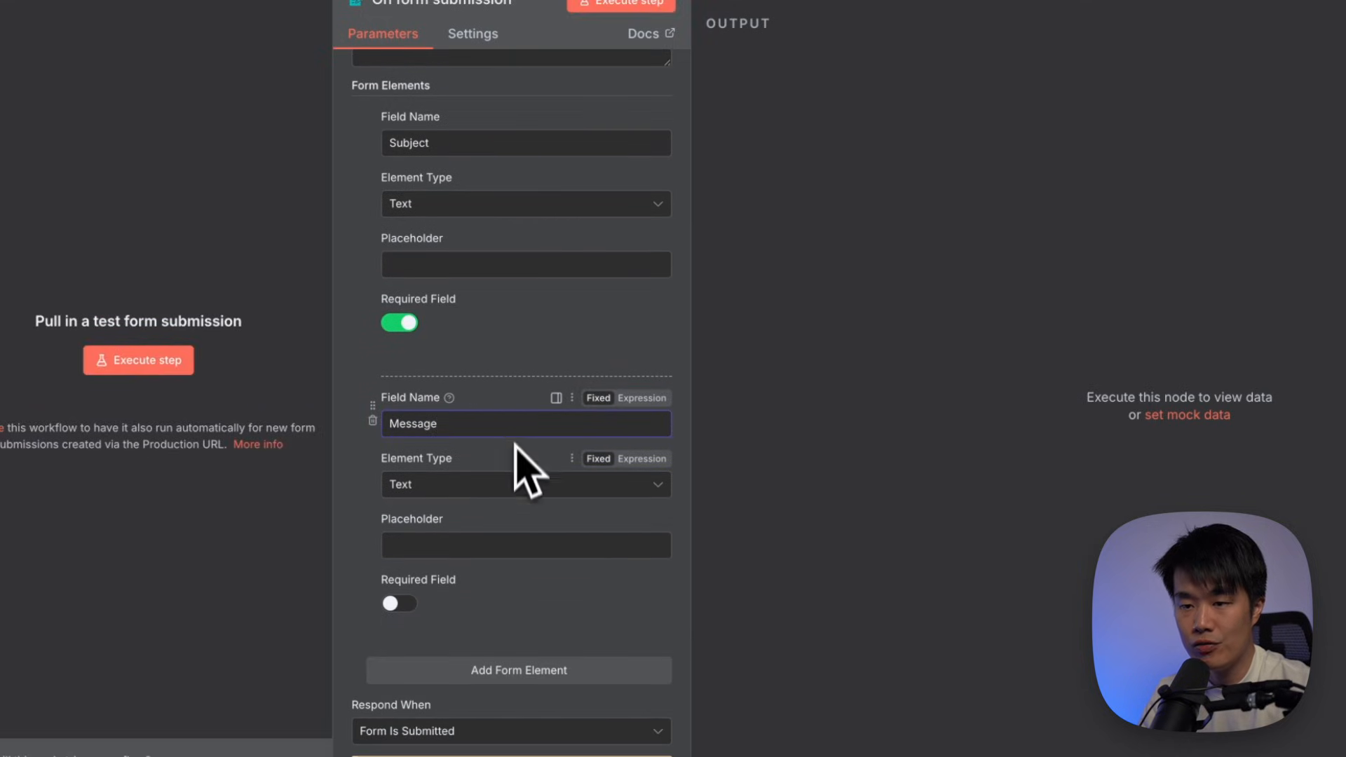
{"action": "left_click", "coordinate": [491, 487]}
{"action": "scroll", "coordinate": [473, 705], "scroll_direction": "down", "scroll_amount": 2}
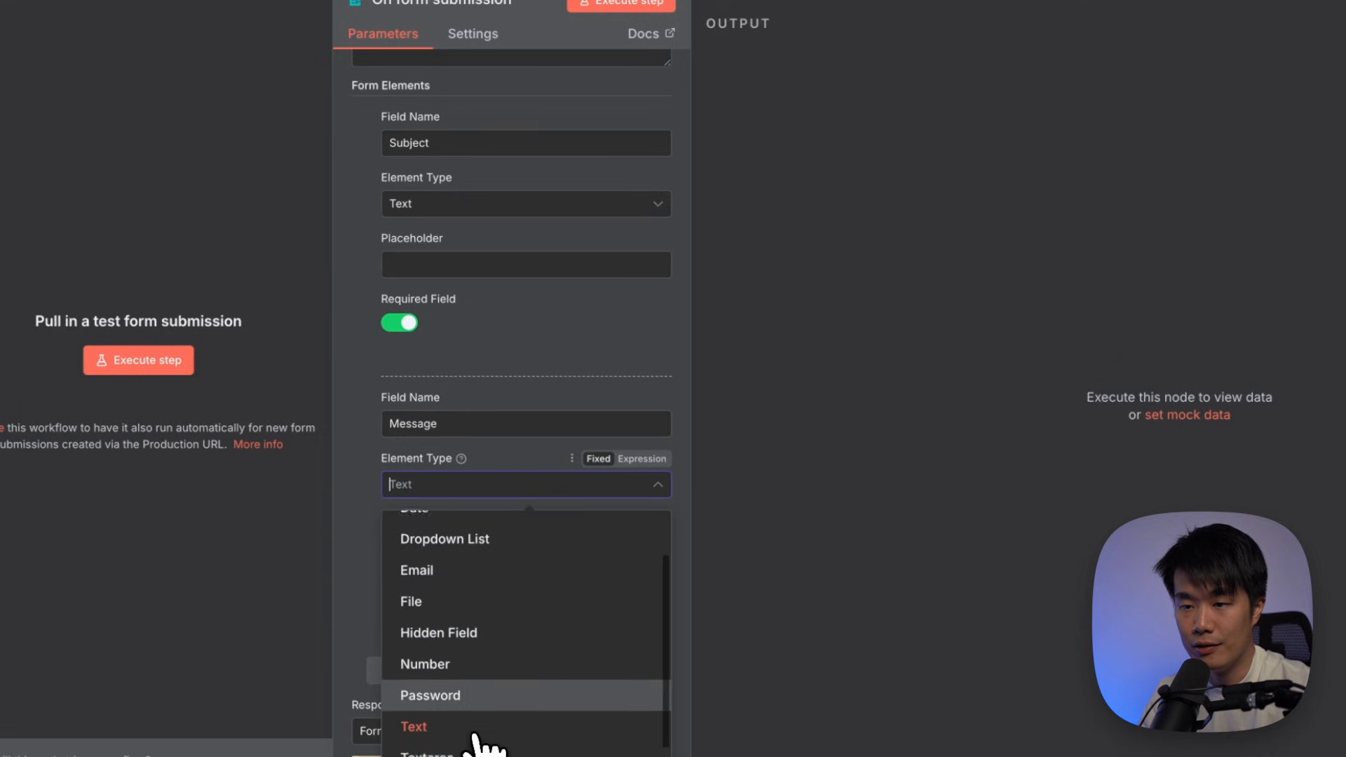
{"action": "left_click", "coordinate": [459, 742]}
{"action": "left_click", "coordinate": [406, 603]}
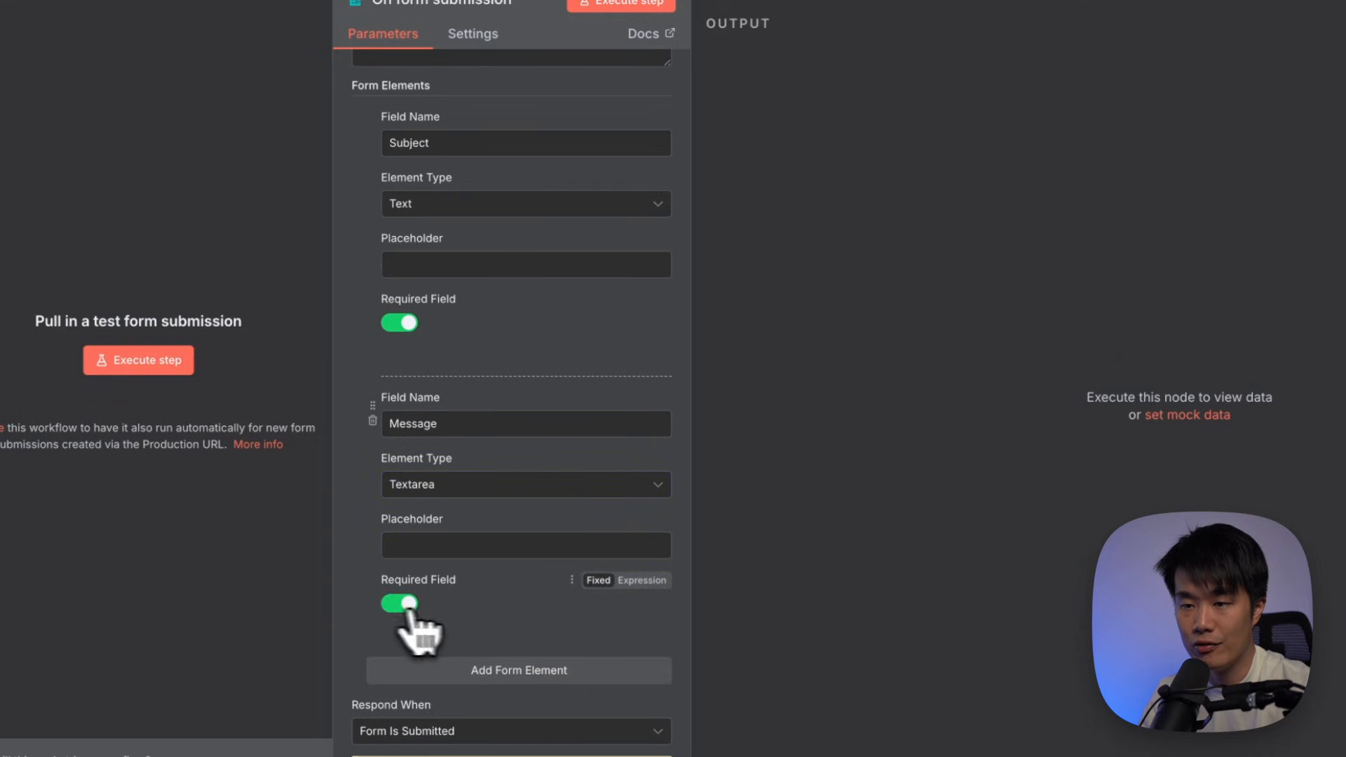
{"action": "scroll", "coordinate": [541, 631], "scroll_direction": "down", "scroll_amount": 2}
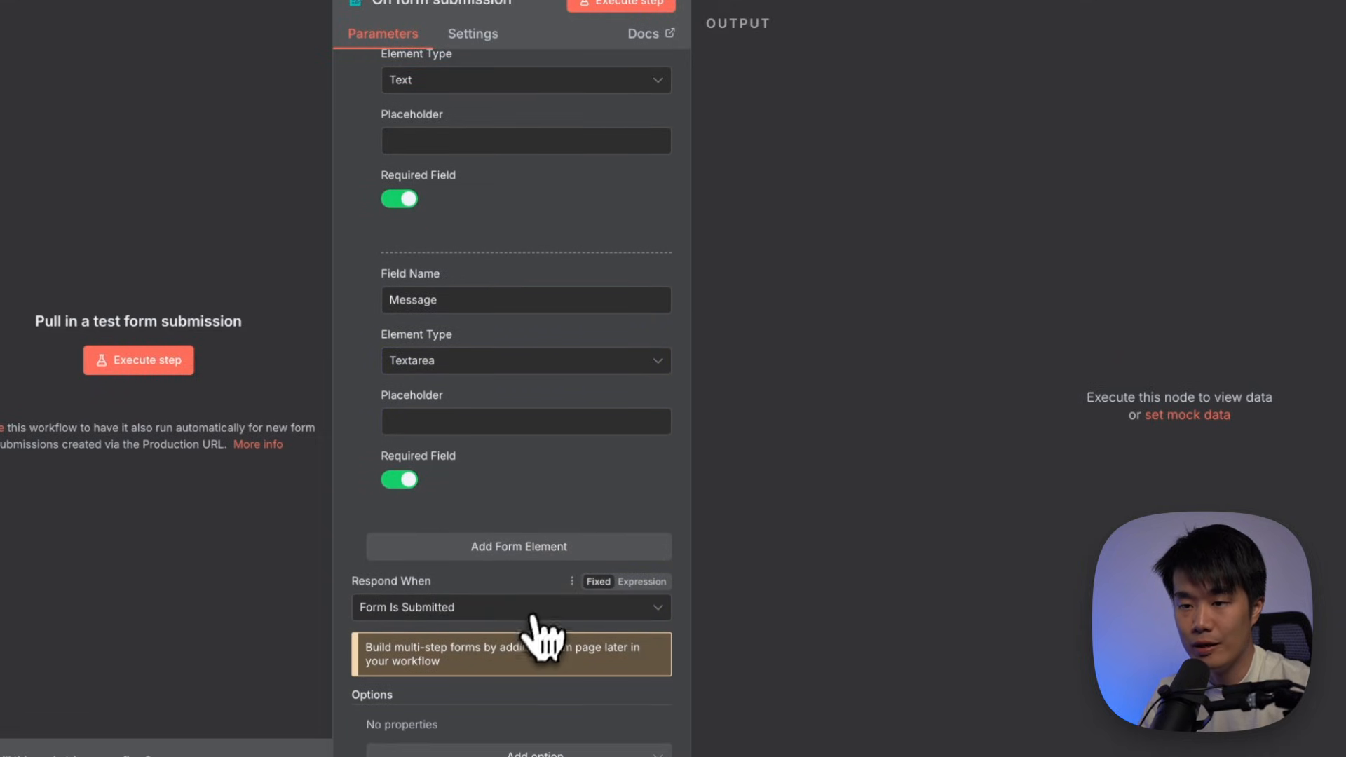
{"action": "scroll", "coordinate": [540, 632], "scroll_direction": "up", "scroll_amount": 6}
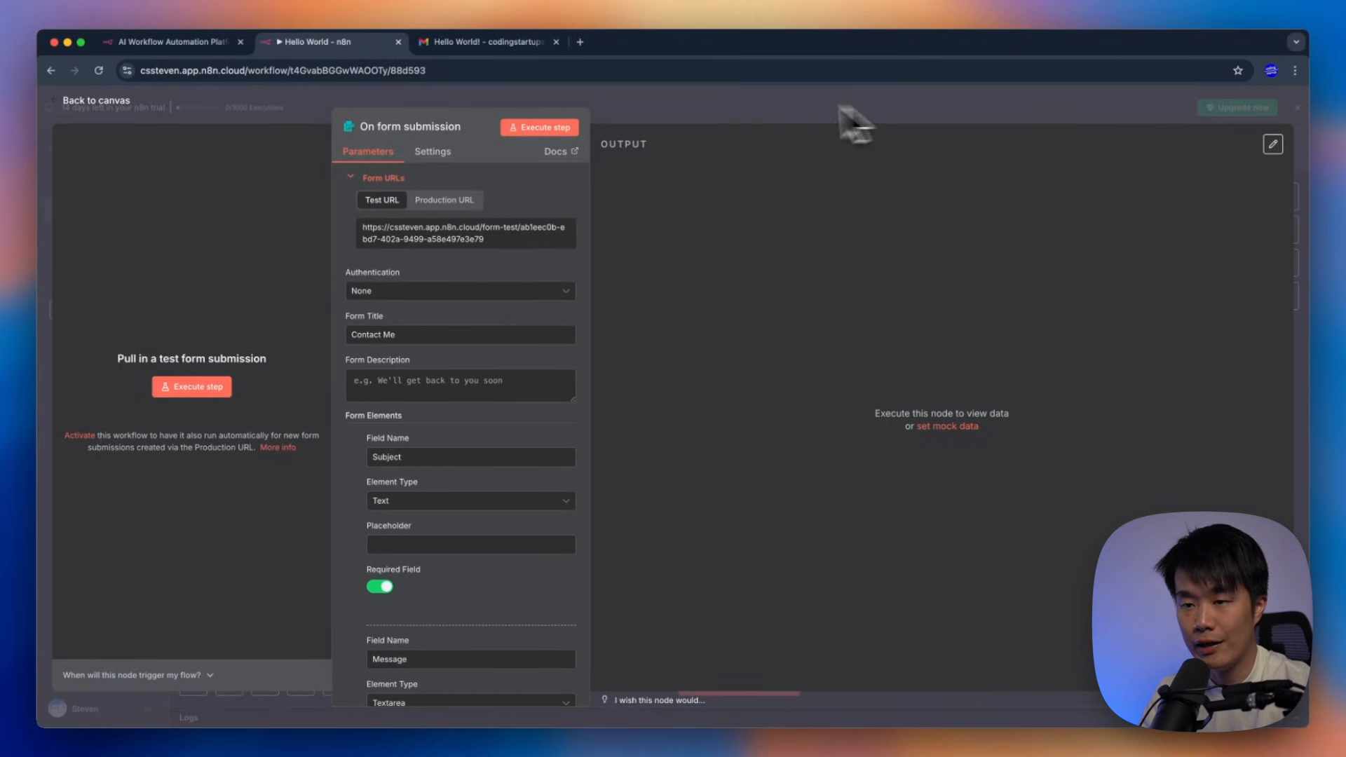
Connect On form submission to Send a message, save, and execute to open the test form
{"action": "left_click", "coordinate": [666, 106]}
{"action": "left_click_drag", "start_coordinate": [567, 405], "coordinate": [479, 406]}
{"action": "left_click_drag", "start_coordinate": [480, 320], "coordinate": [731, 409]}
{"action": "left_click", "coordinate": [745, 473]}
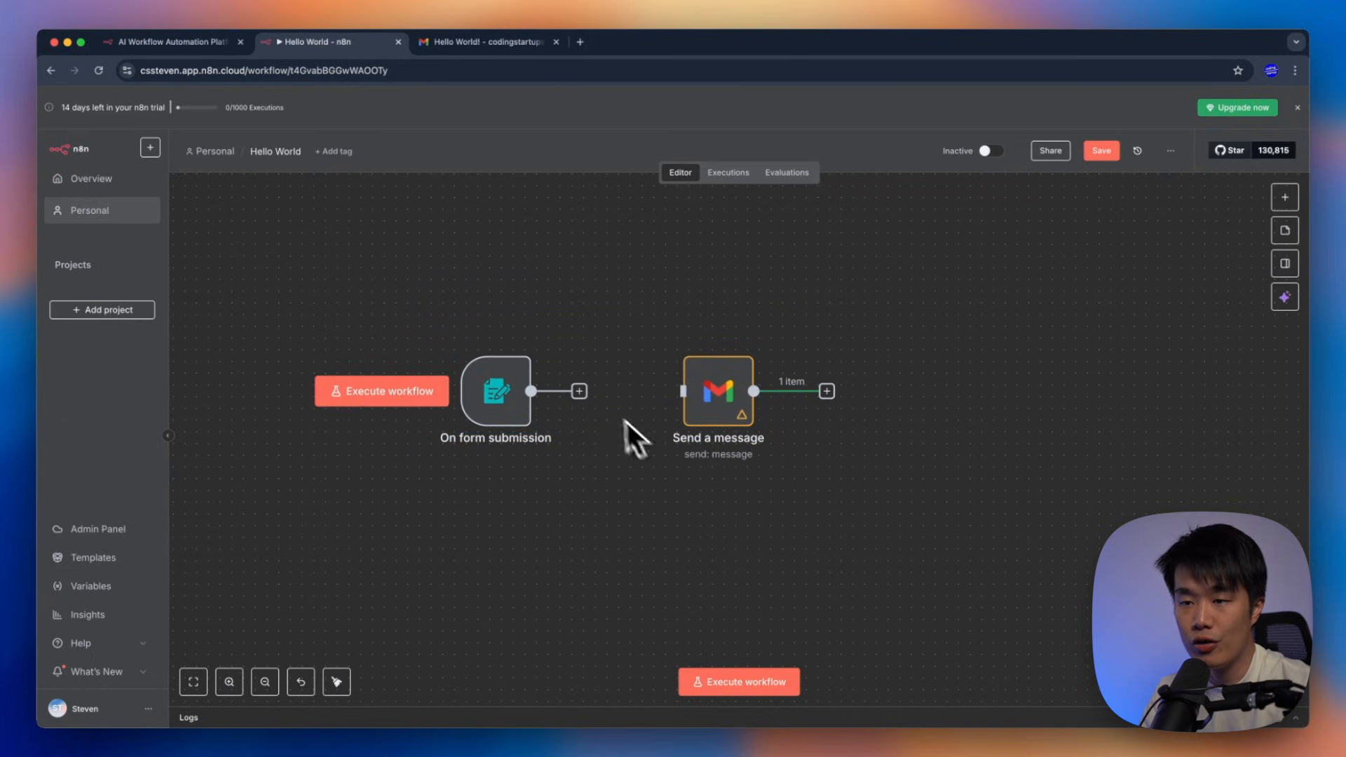
{"action": "left_click_drag", "start_coordinate": [598, 406], "coordinate": [680, 391]}
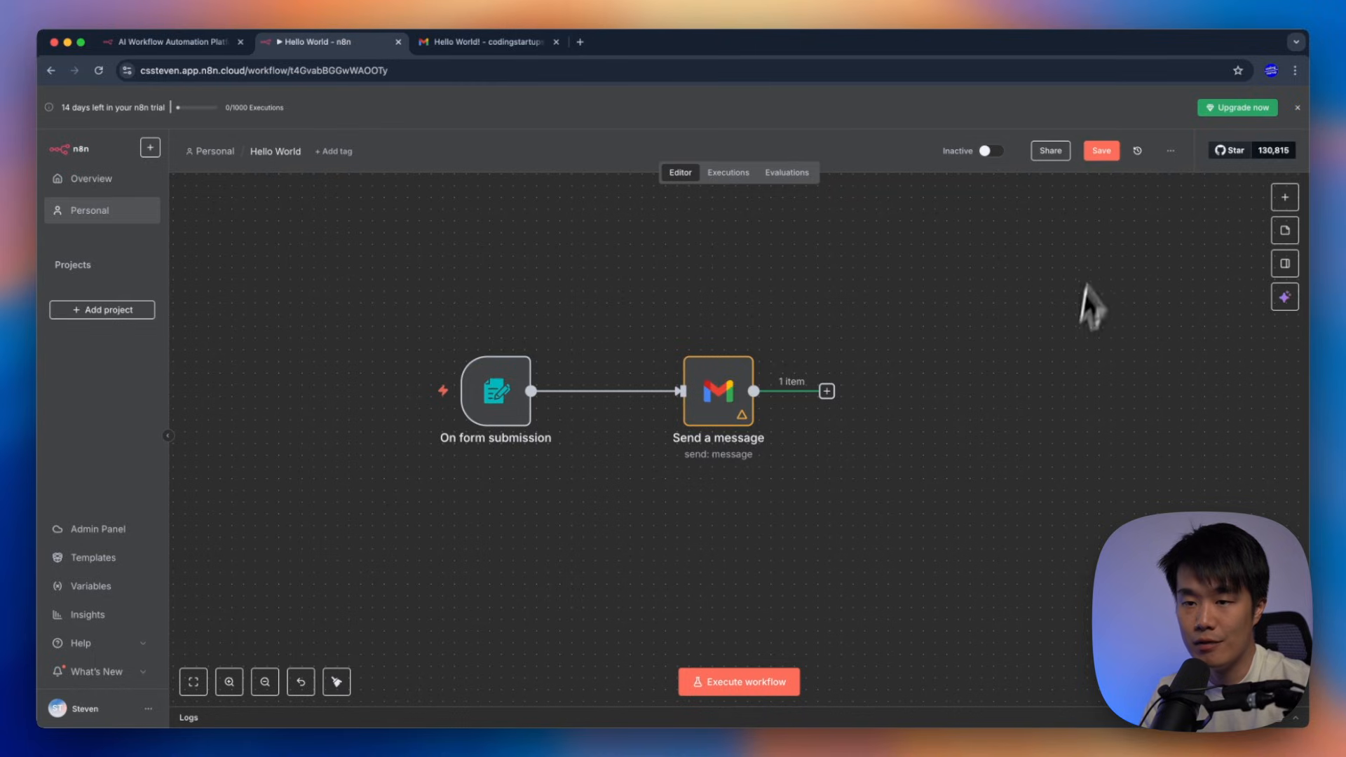
{"action": "left_click", "coordinate": [1113, 156]}
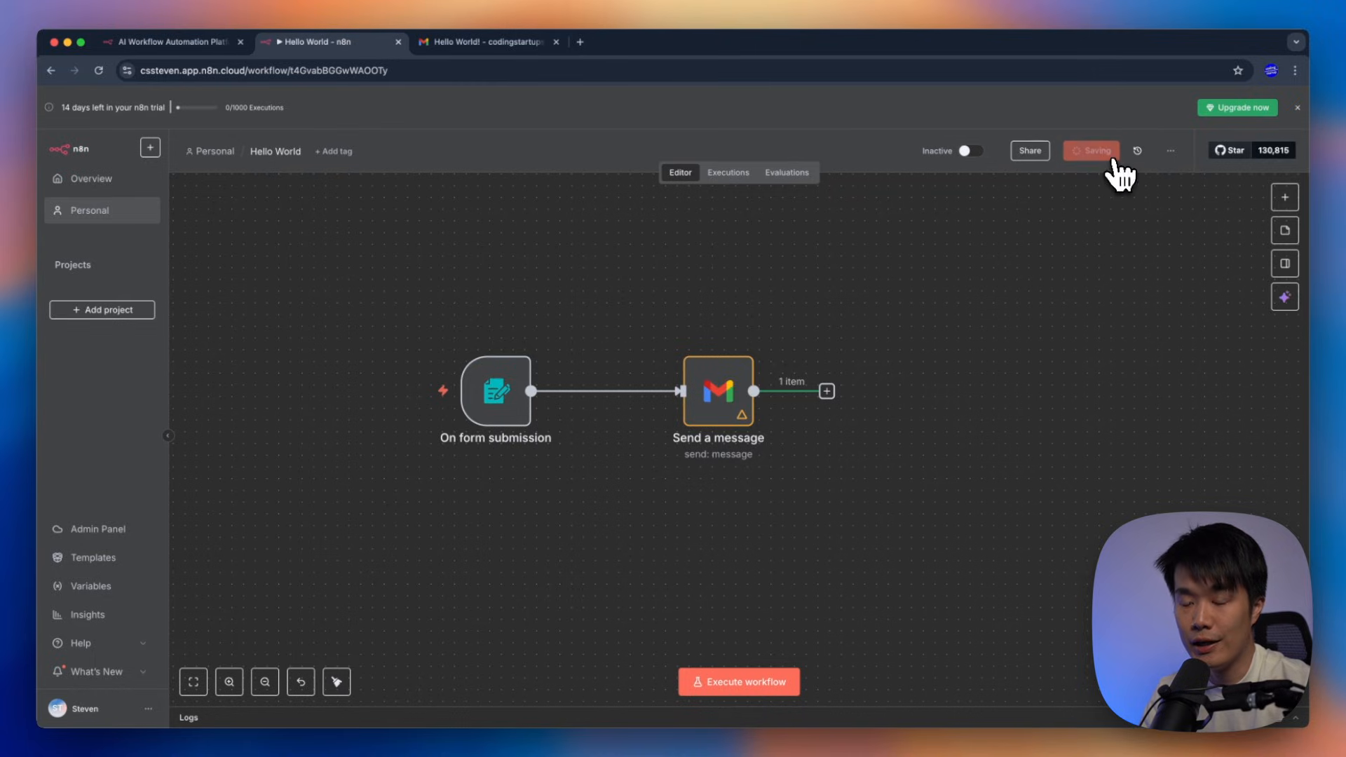
{"action": "left_click", "coordinate": [733, 684]}
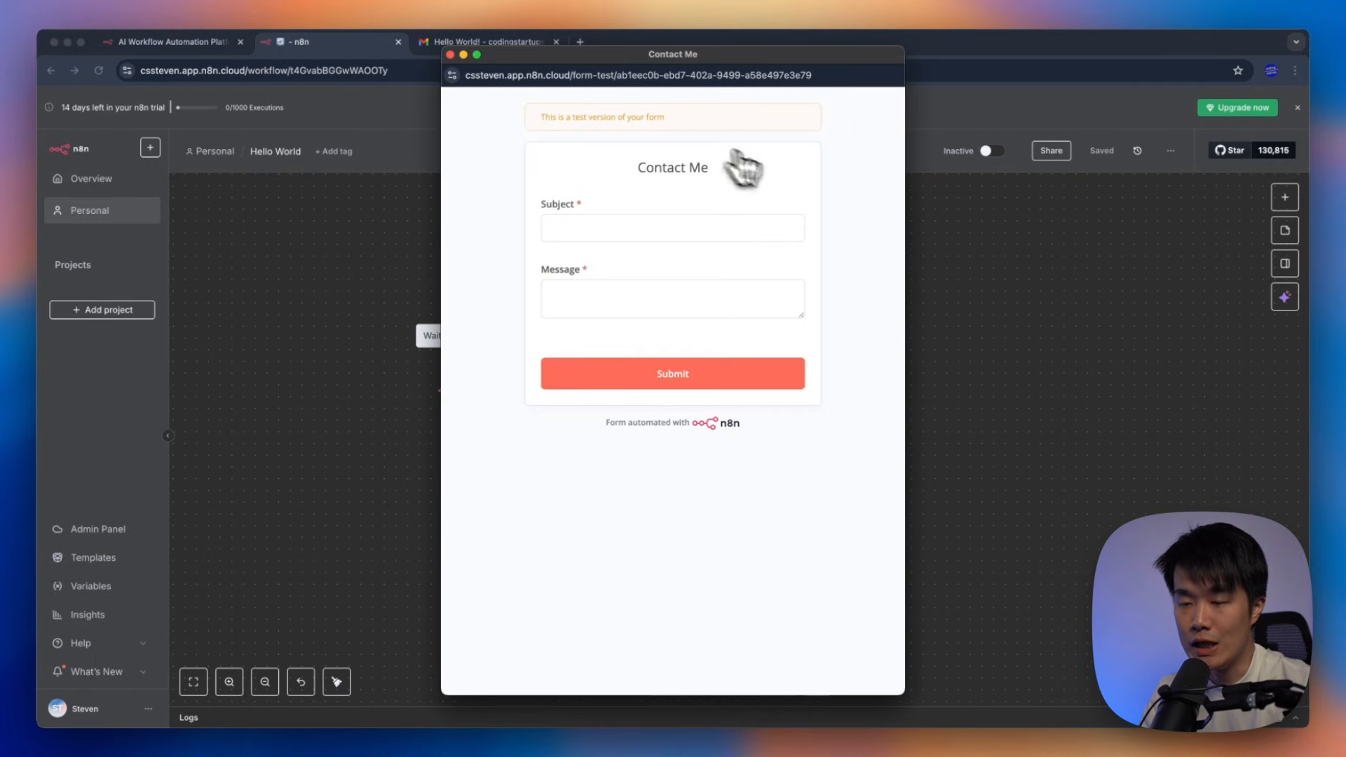
{"action": "left_click", "coordinate": [633, 223]}
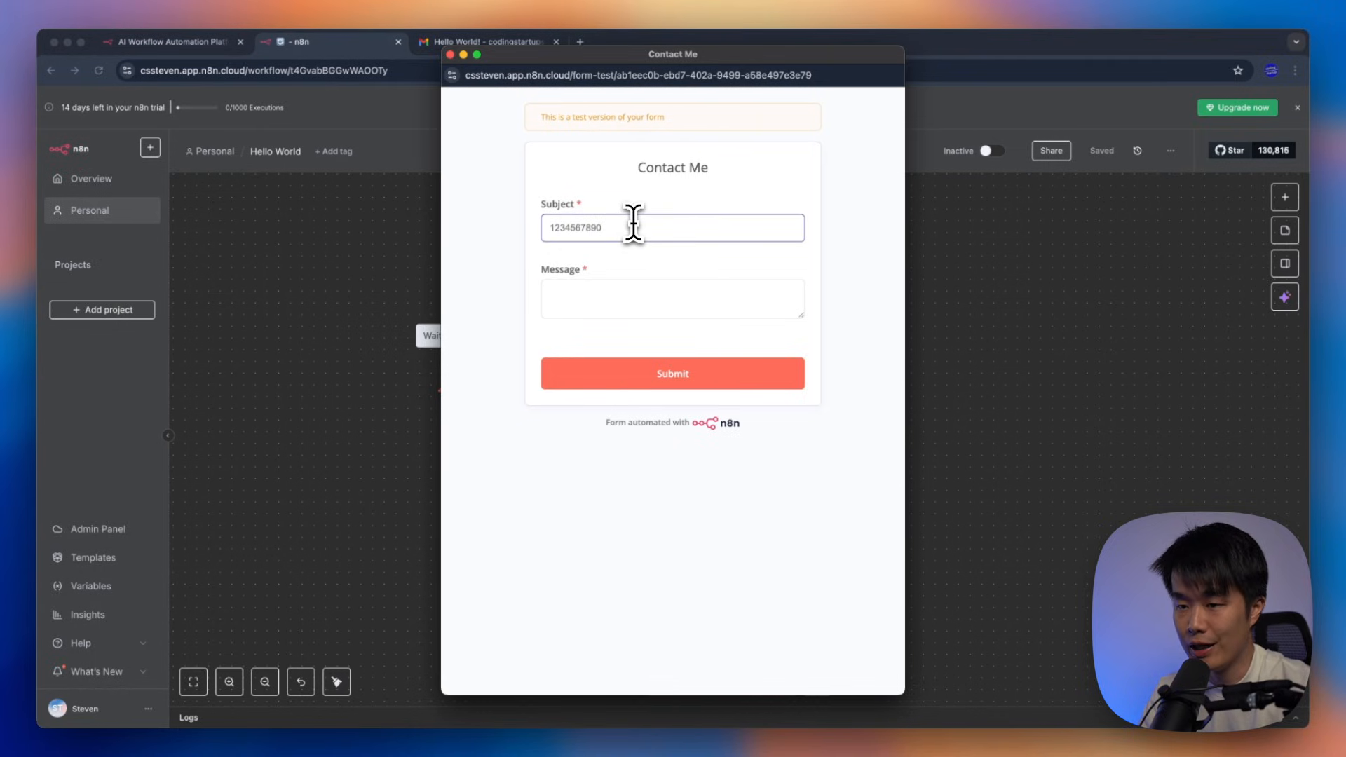
{"action": "key", "text": "Tab"}
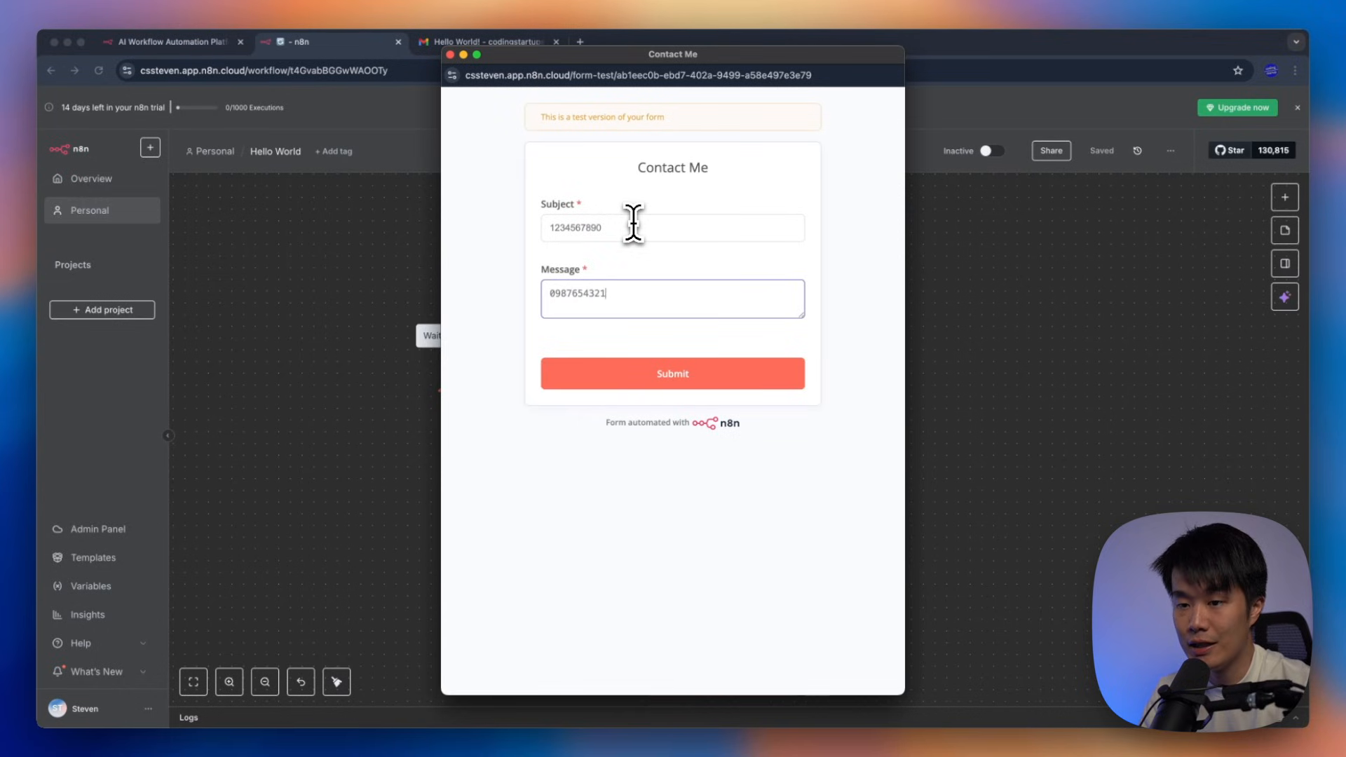
{"action": "left_click", "coordinate": [756, 384]}
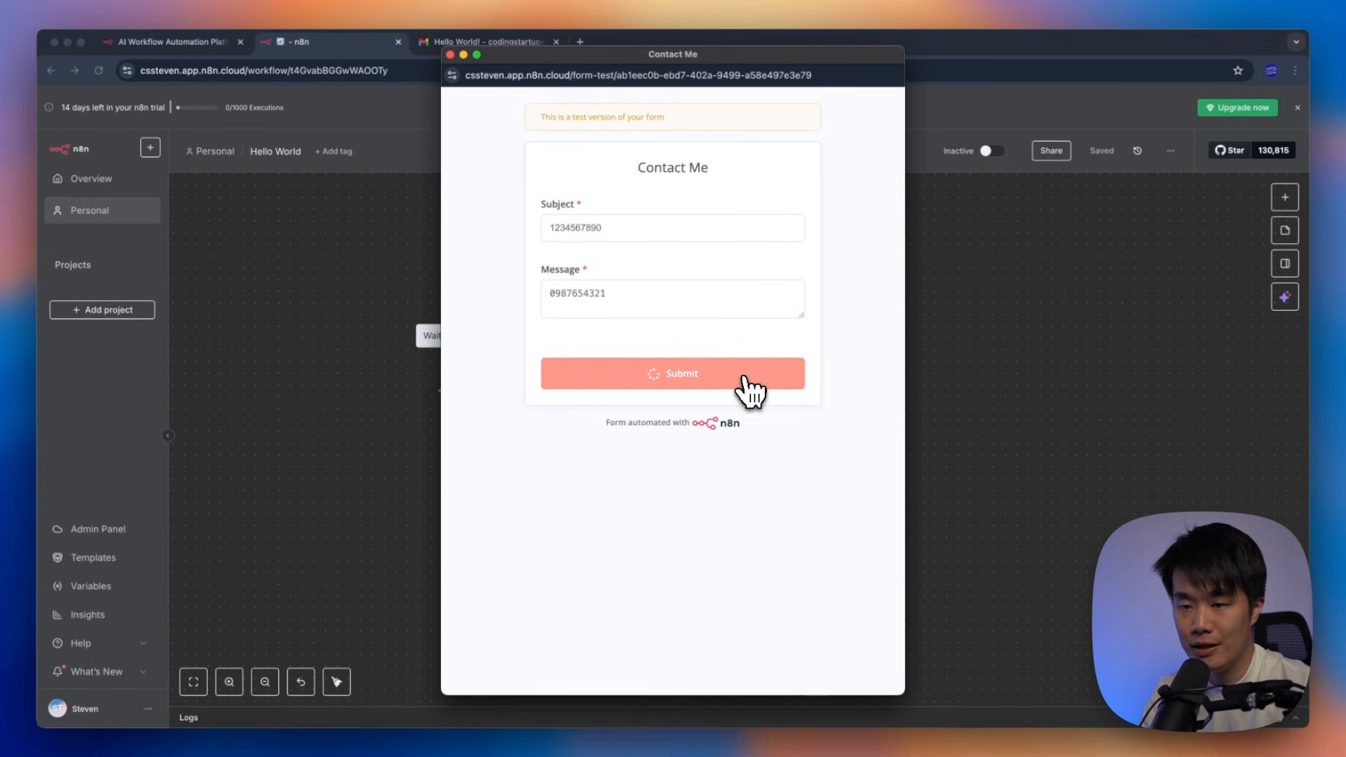
{"action": "left_click", "coordinate": [450, 55]}
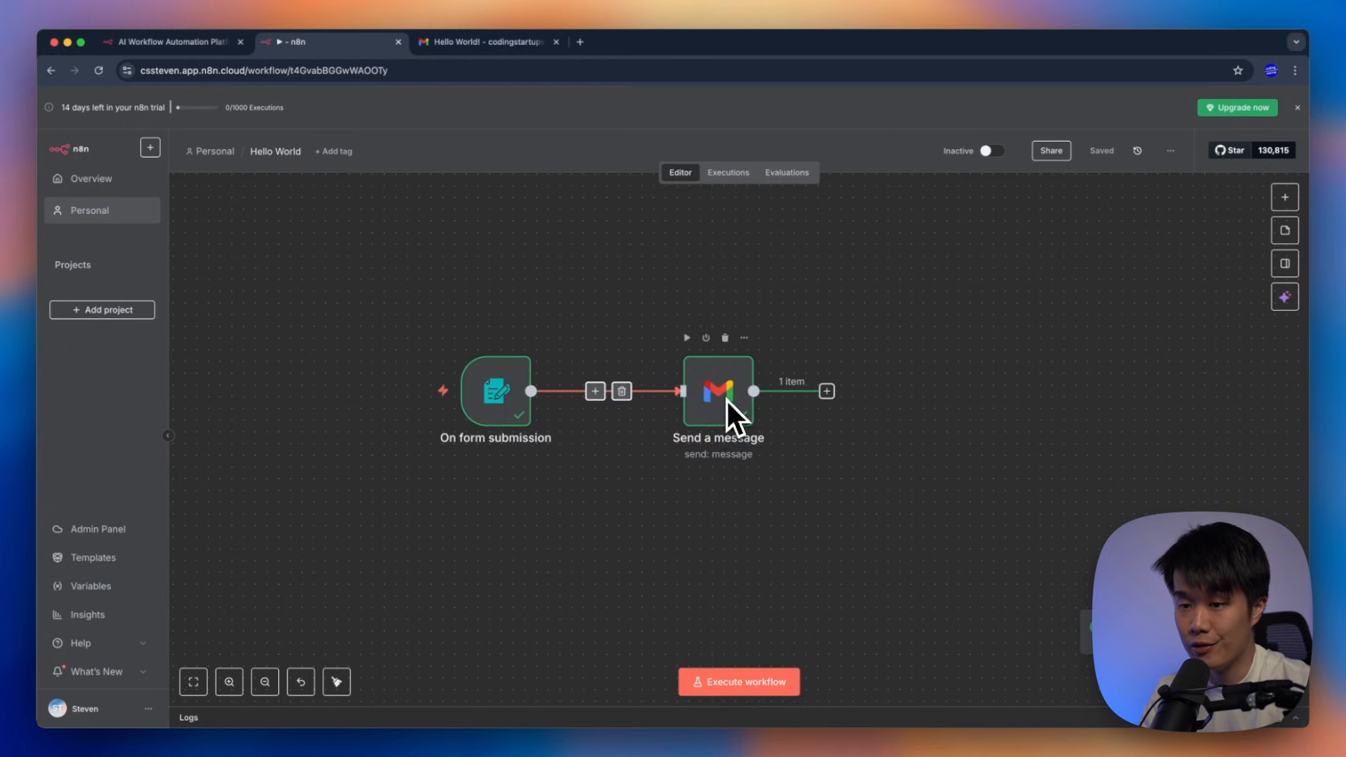
Check the newest 'Hello World!' email reading 'It works!' in Gmail, then return to n8n
{"action": "left_click", "coordinate": [456, 43]}
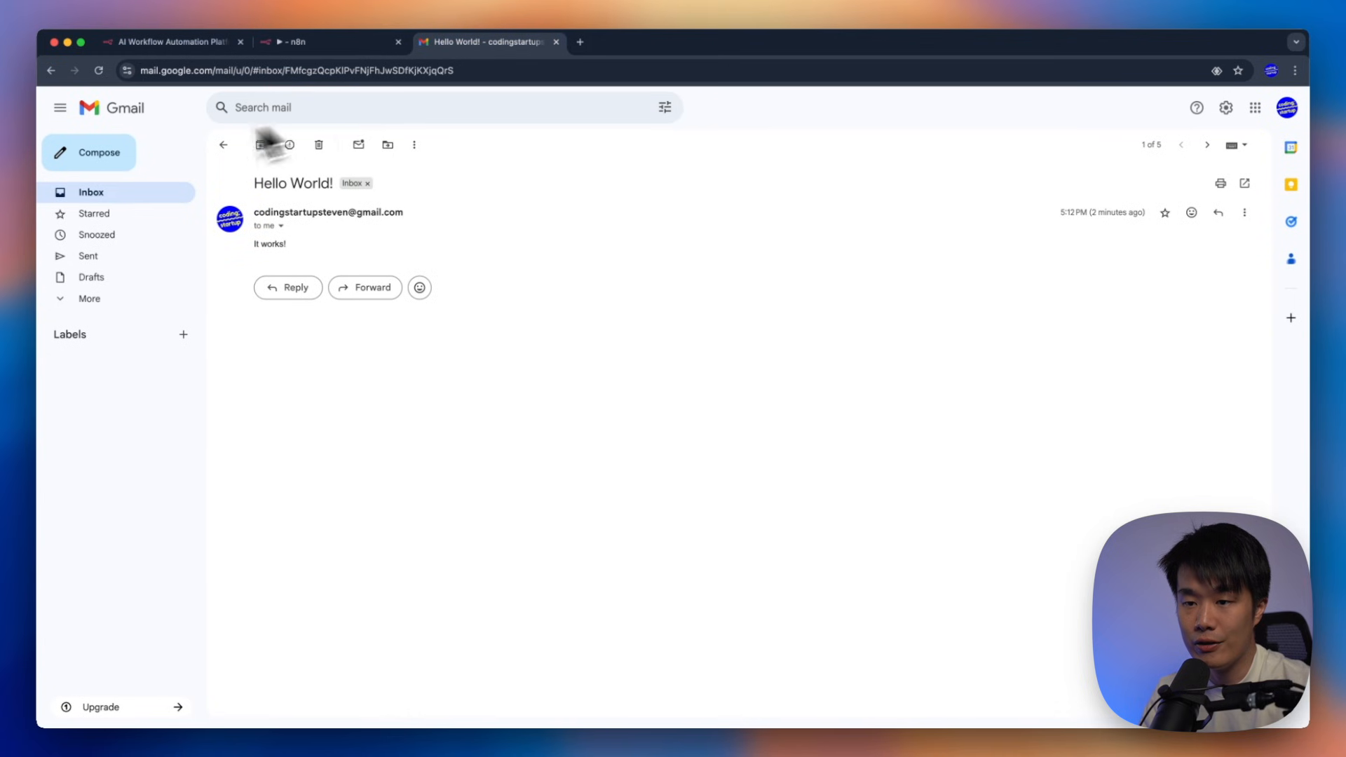
{"action": "left_click", "coordinate": [112, 191]}
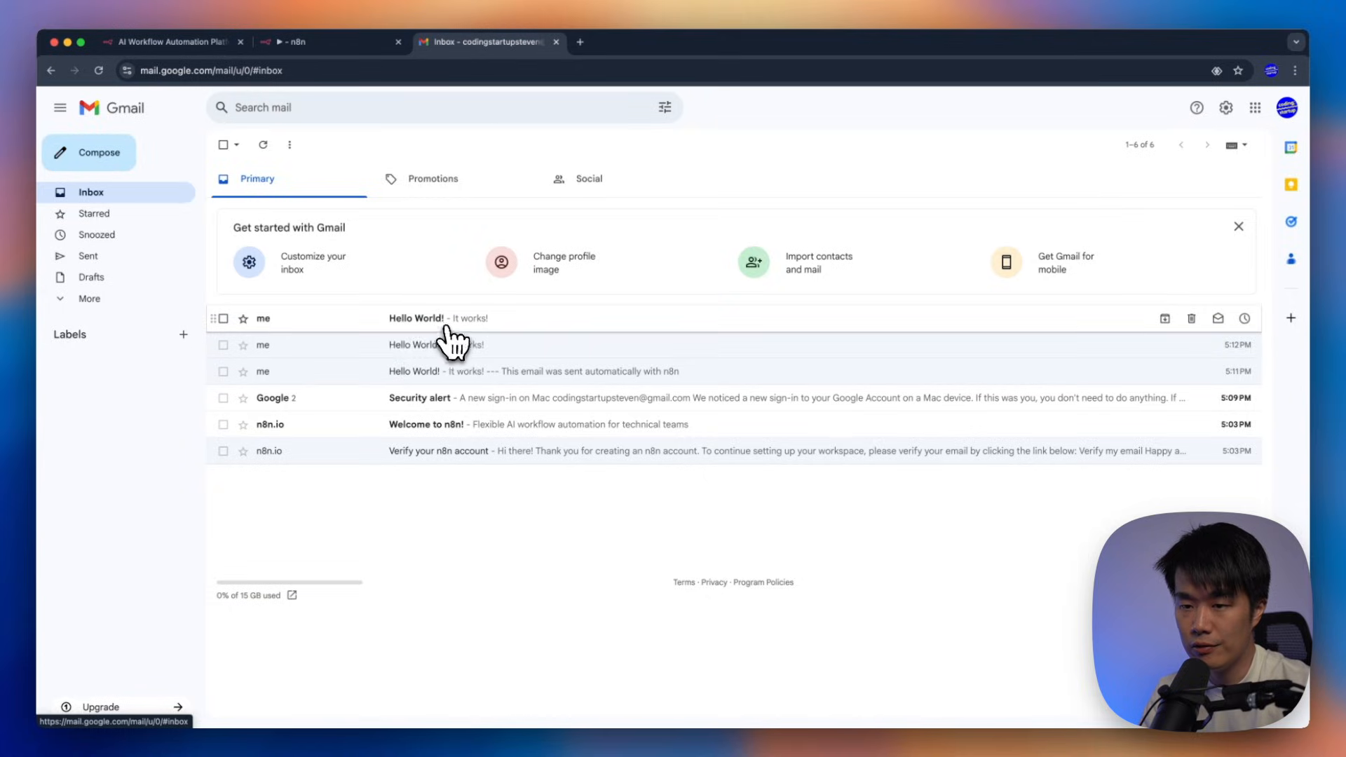
{"action": "left_click", "coordinate": [448, 321]}
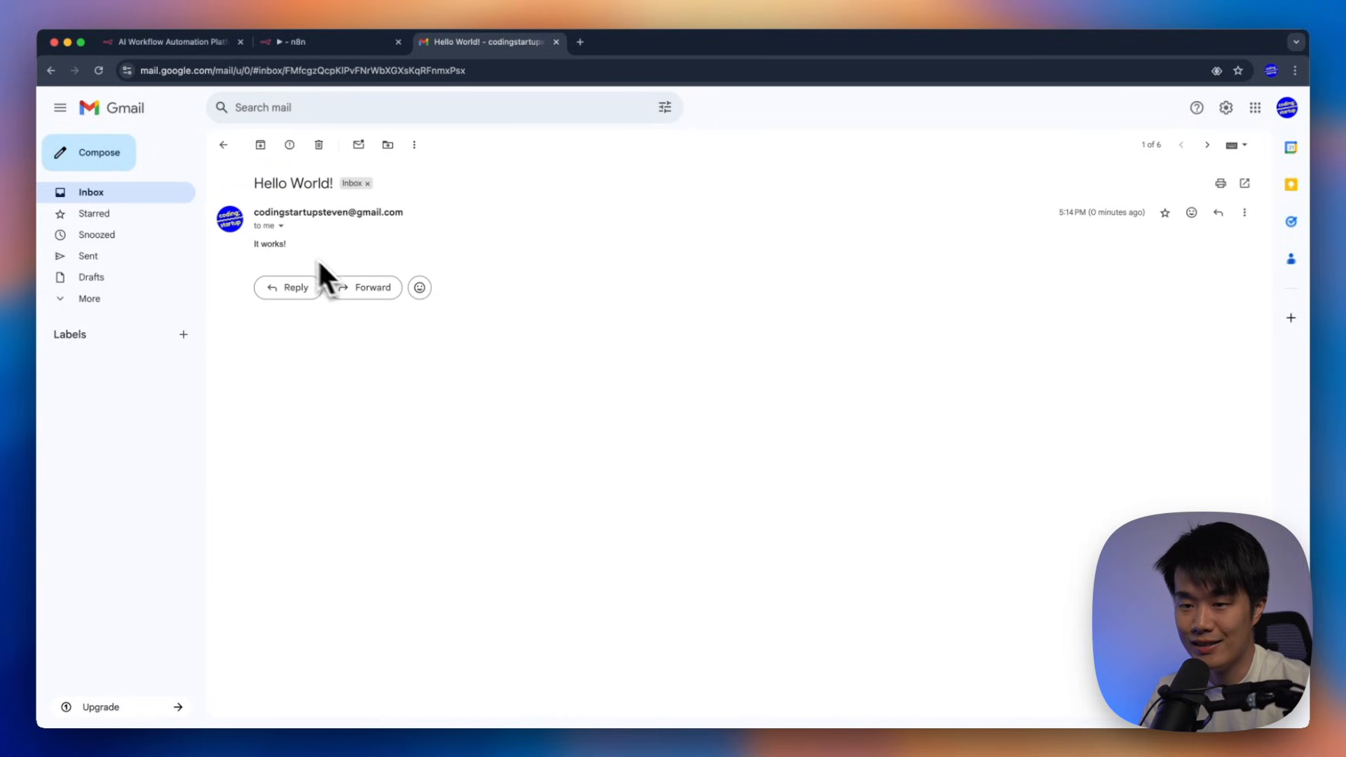
{"action": "left_click_drag", "start_coordinate": [317, 258], "coordinate": [497, 271]}
{"action": "left_click", "coordinate": [495, 270]}
{"action": "left_click", "coordinate": [128, 190]}
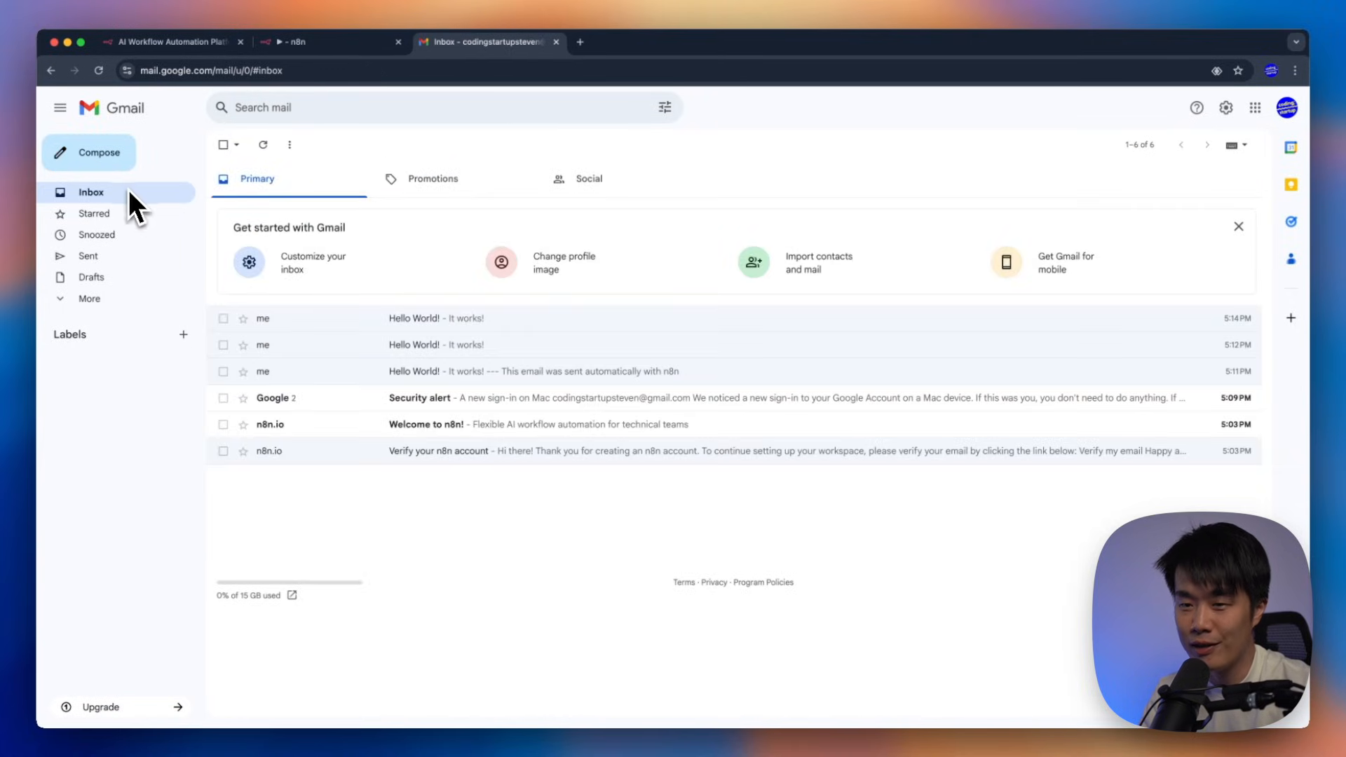
{"action": "left_click", "coordinate": [342, 46]}
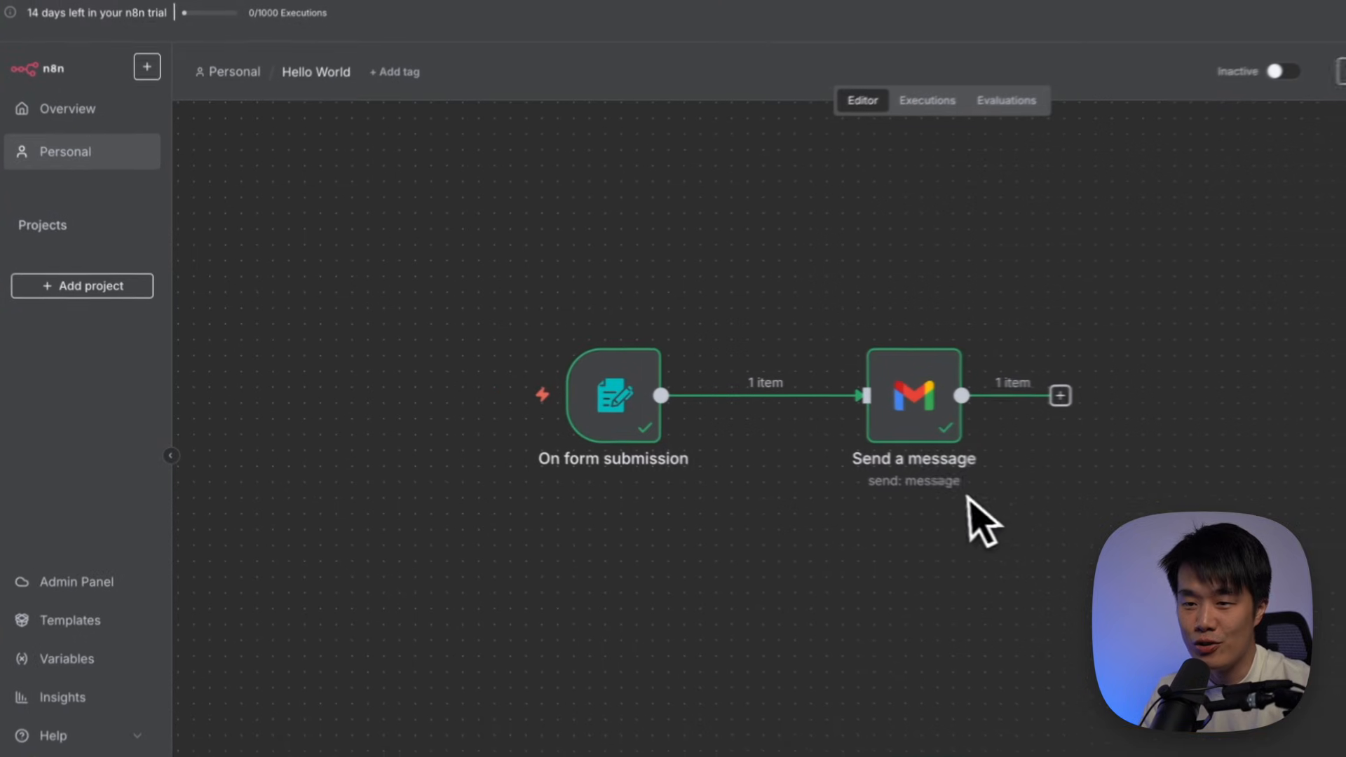
{"action": "left_click_drag", "start_coordinate": [531, 297], "coordinate": [745, 525]}
{"action": "left_click_drag", "start_coordinate": [824, 301], "coordinate": [1063, 579]}
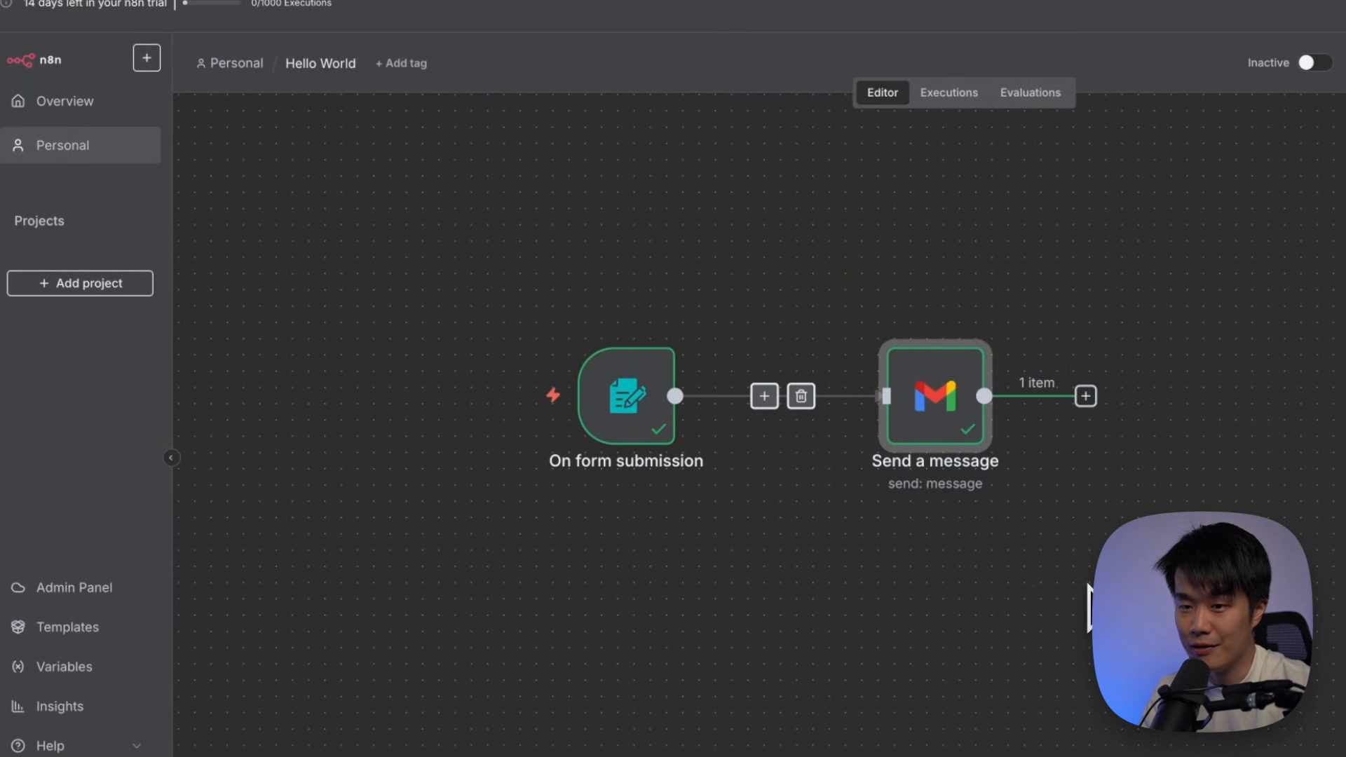
{"action": "left_click_drag", "start_coordinate": [503, 296], "coordinate": [746, 515]}
{"action": "left_click_drag", "start_coordinate": [828, 302], "coordinate": [1088, 586]}
{"action": "left_click_drag", "start_coordinate": [522, 258], "coordinate": [756, 555]}
{"action": "left_click_drag", "start_coordinate": [885, 266], "coordinate": [1178, 576]}
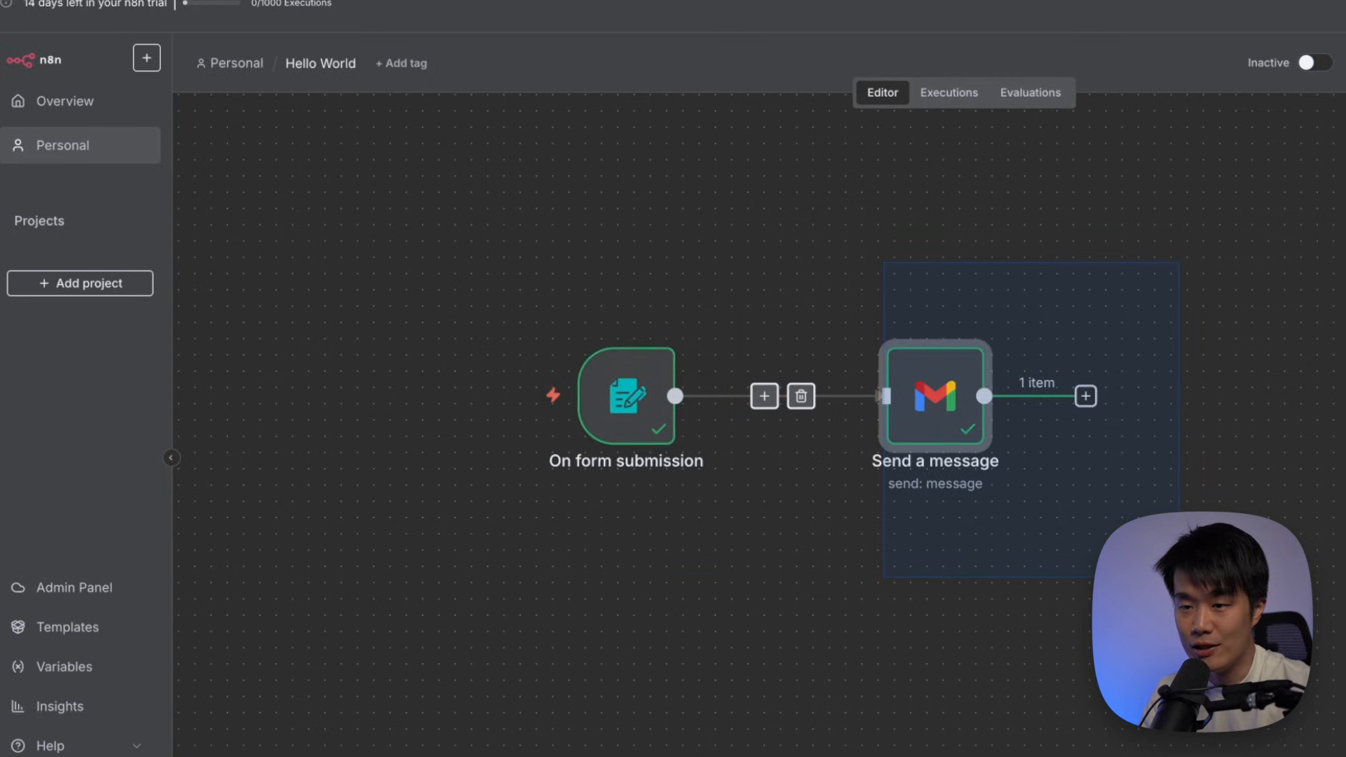
{"action": "left_click", "coordinate": [685, 272]}
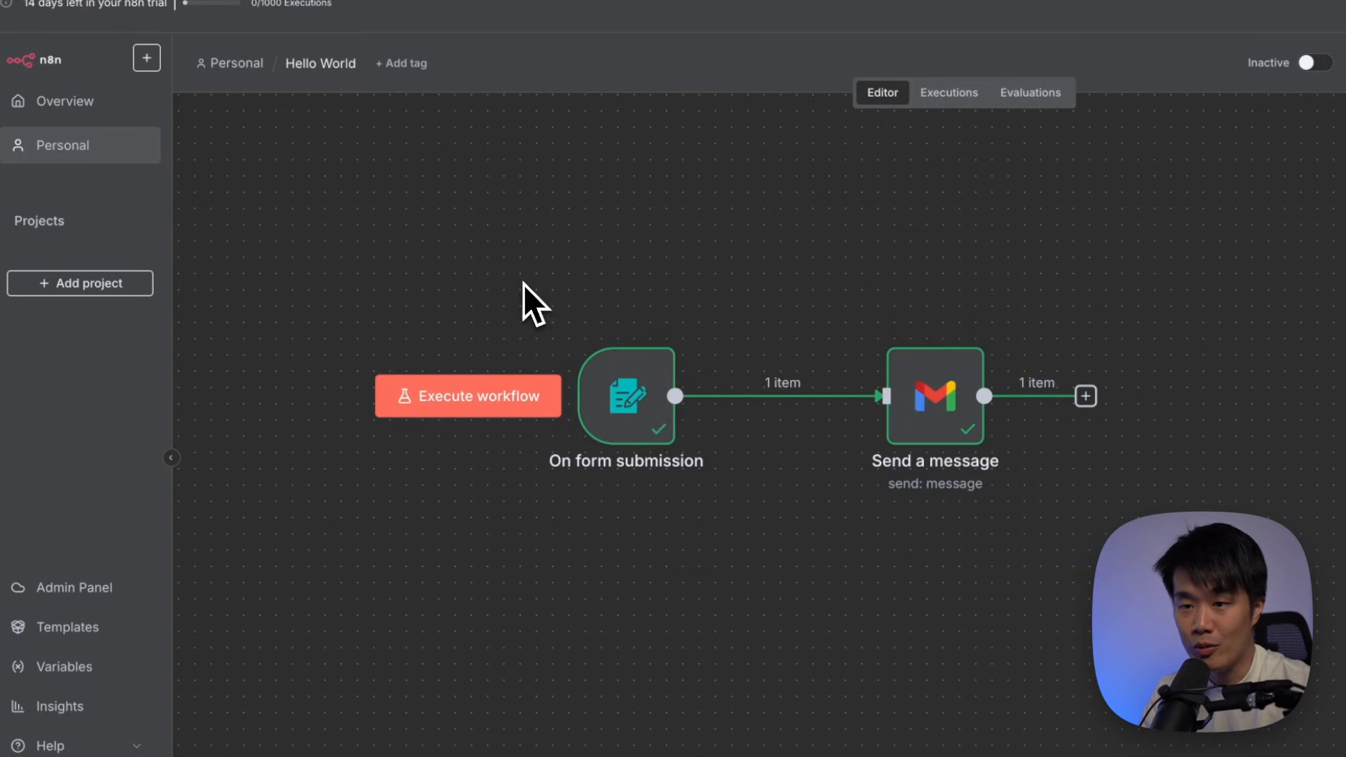
{"action": "left_click_drag", "start_coordinate": [523, 281], "coordinate": [759, 524]}
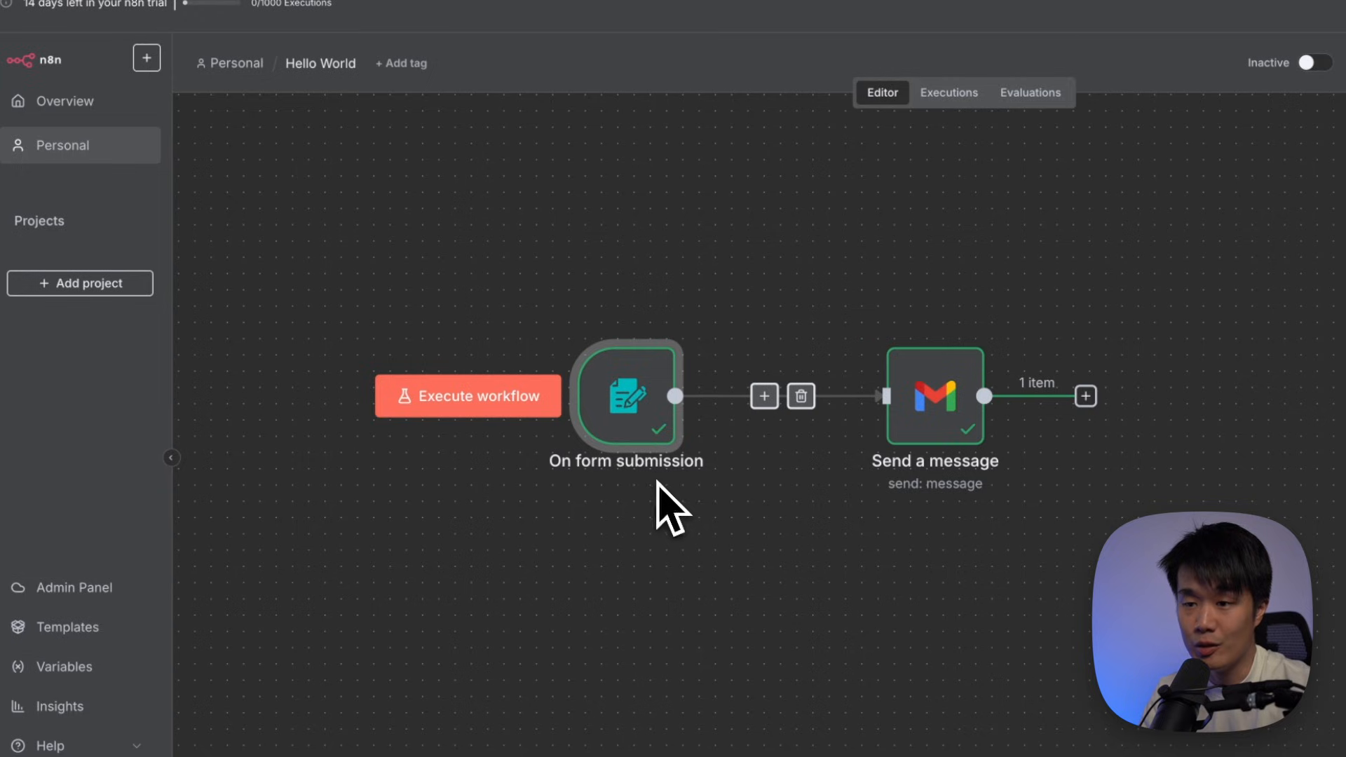
{"action": "double_click", "coordinate": [638, 398]}
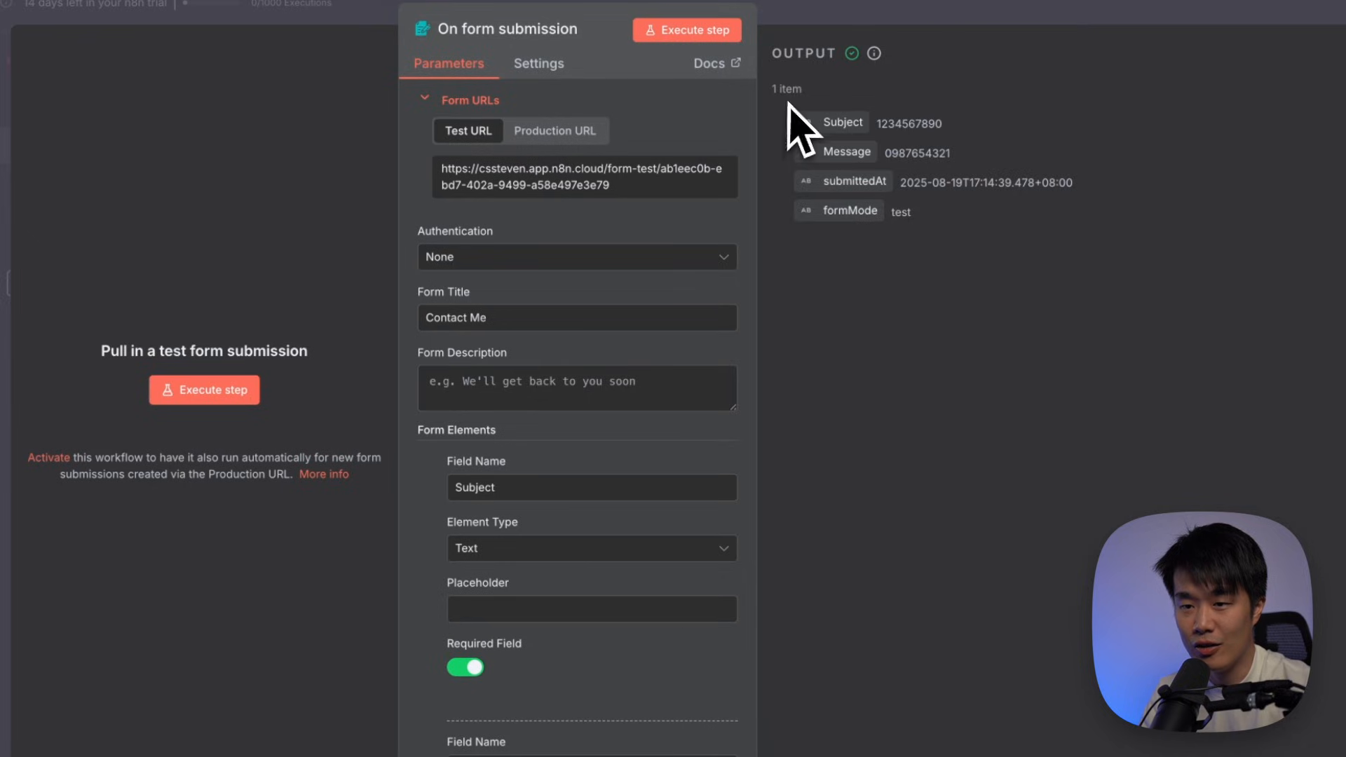
{"action": "left_click_drag", "start_coordinate": [816, 116], "coordinate": [1073, 267]}
{"action": "left_click", "coordinate": [1073, 265]}
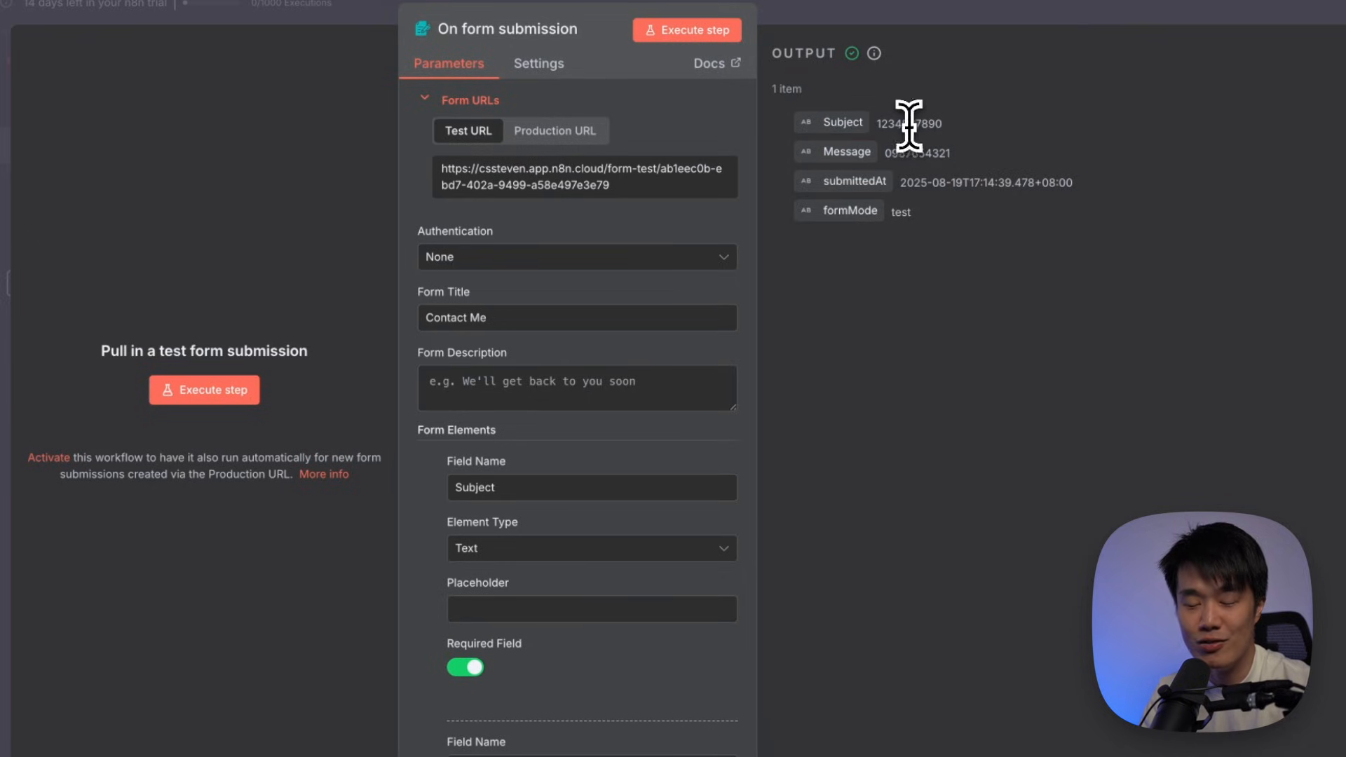
{"action": "left_click", "coordinate": [951, 148]}
{"action": "double_click", "coordinate": [928, 158]}
{"action": "left_click", "coordinate": [1040, 280]}
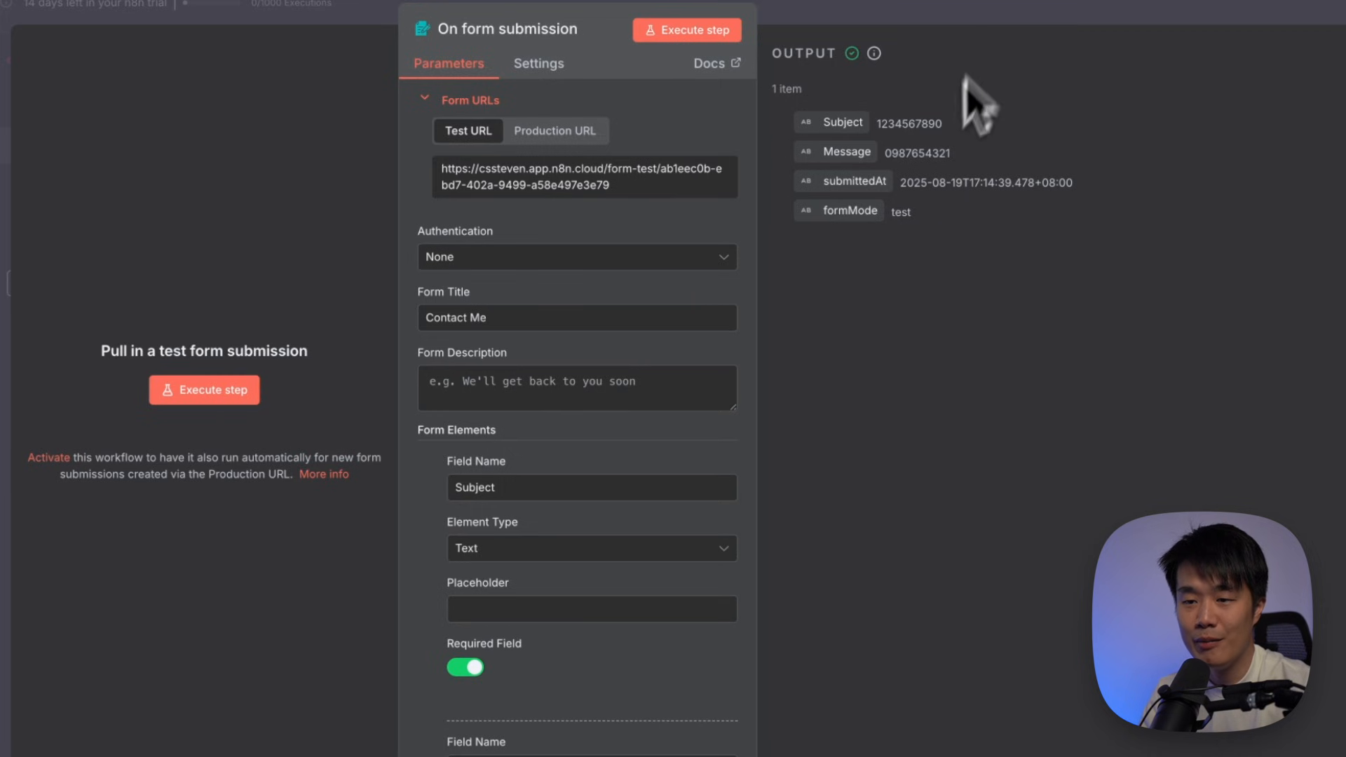
{"action": "left_click", "coordinate": [1003, 28]}
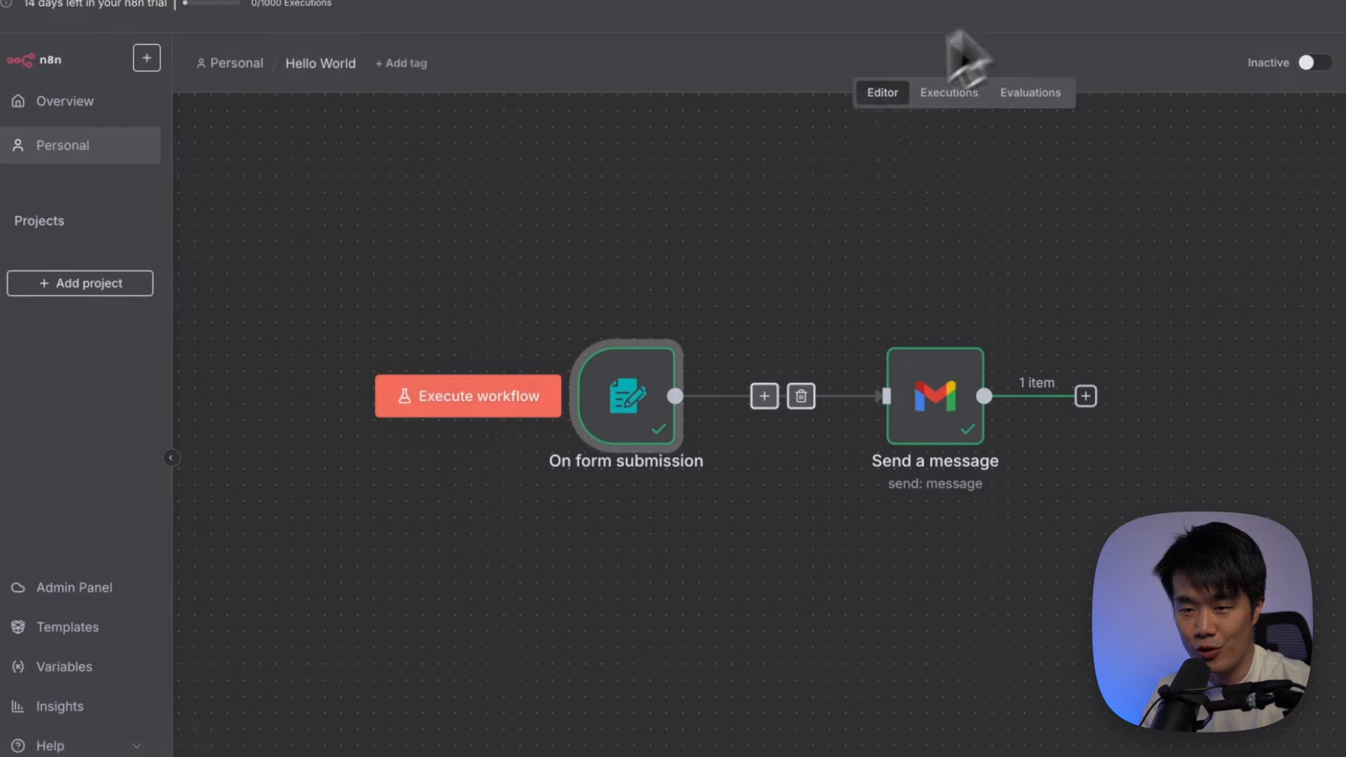
{"action": "left_click", "coordinate": [942, 409]}
{"action": "double_click", "coordinate": [942, 412]}
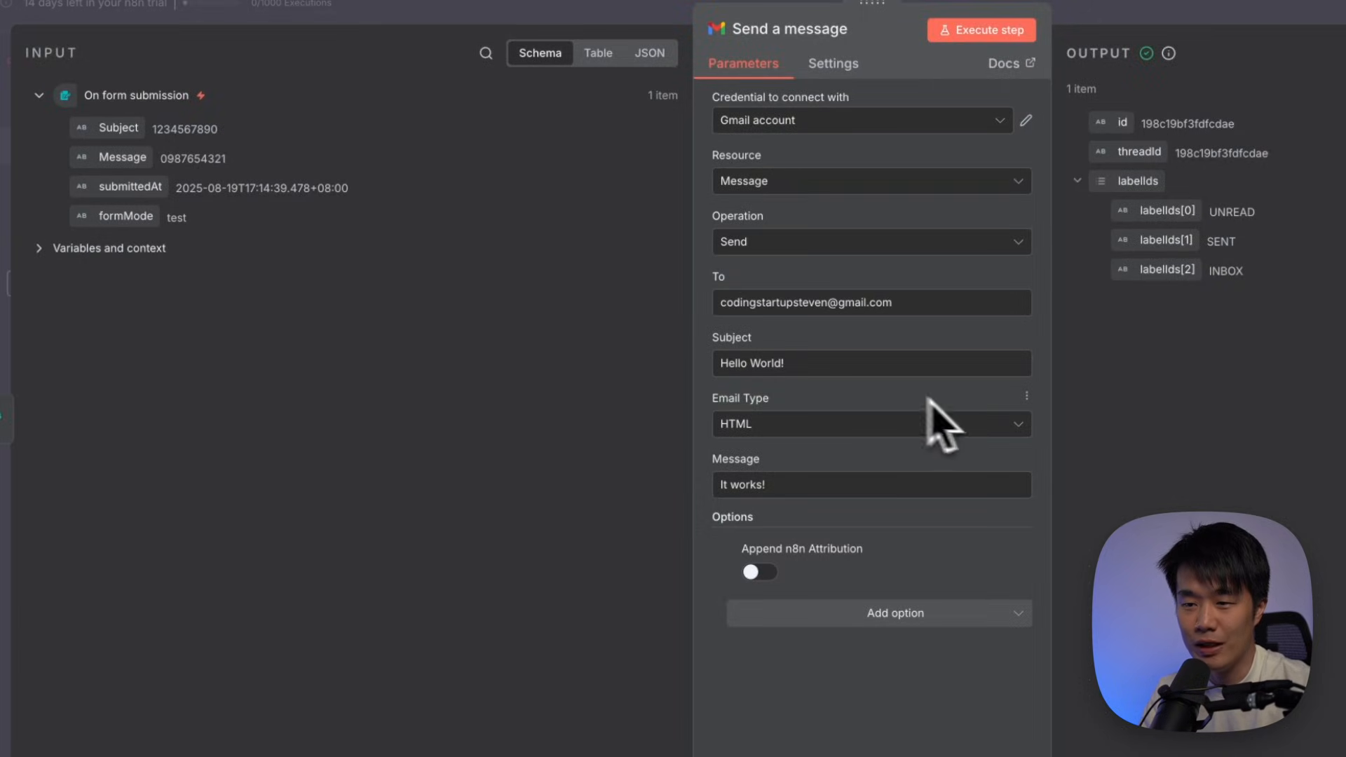
{"action": "double_click", "coordinate": [179, 129]}
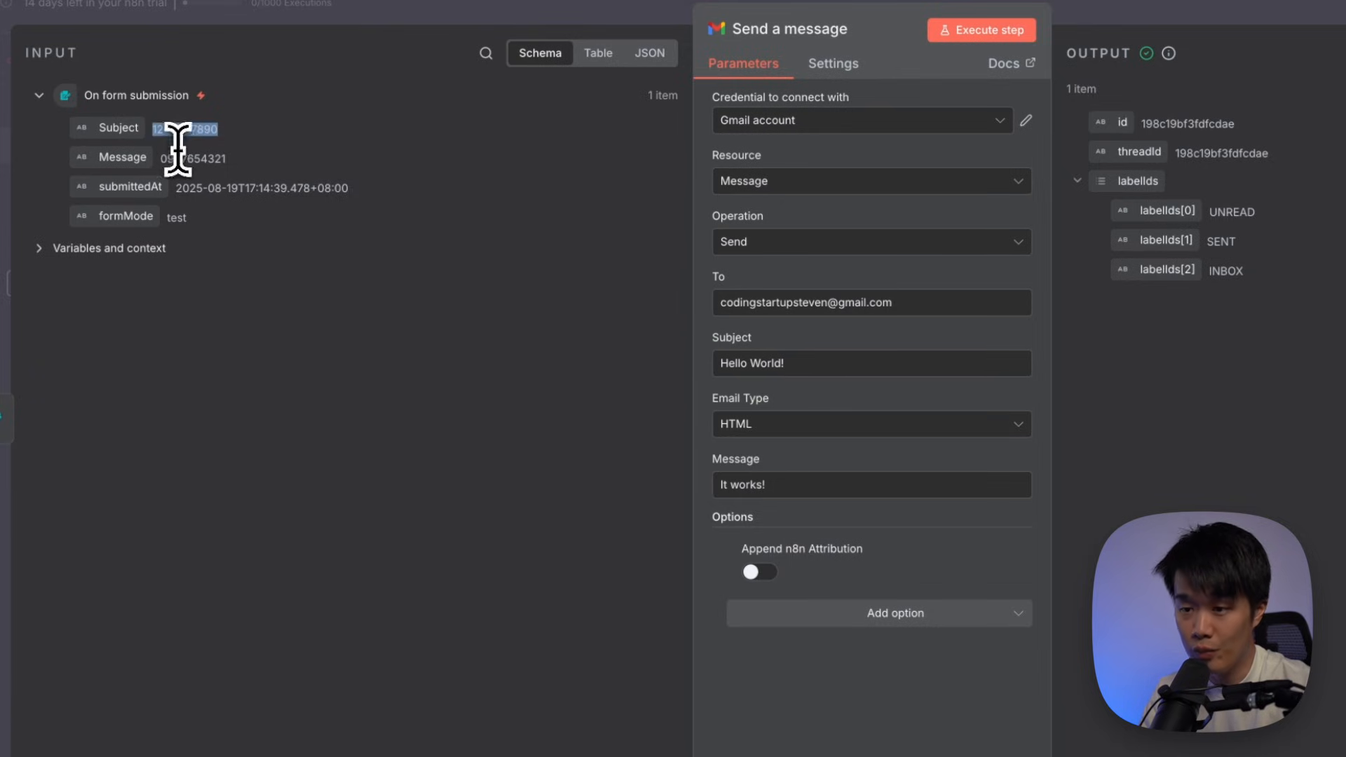
{"action": "double_click", "coordinate": [181, 158]}
{"action": "left_click", "coordinate": [184, 160]}
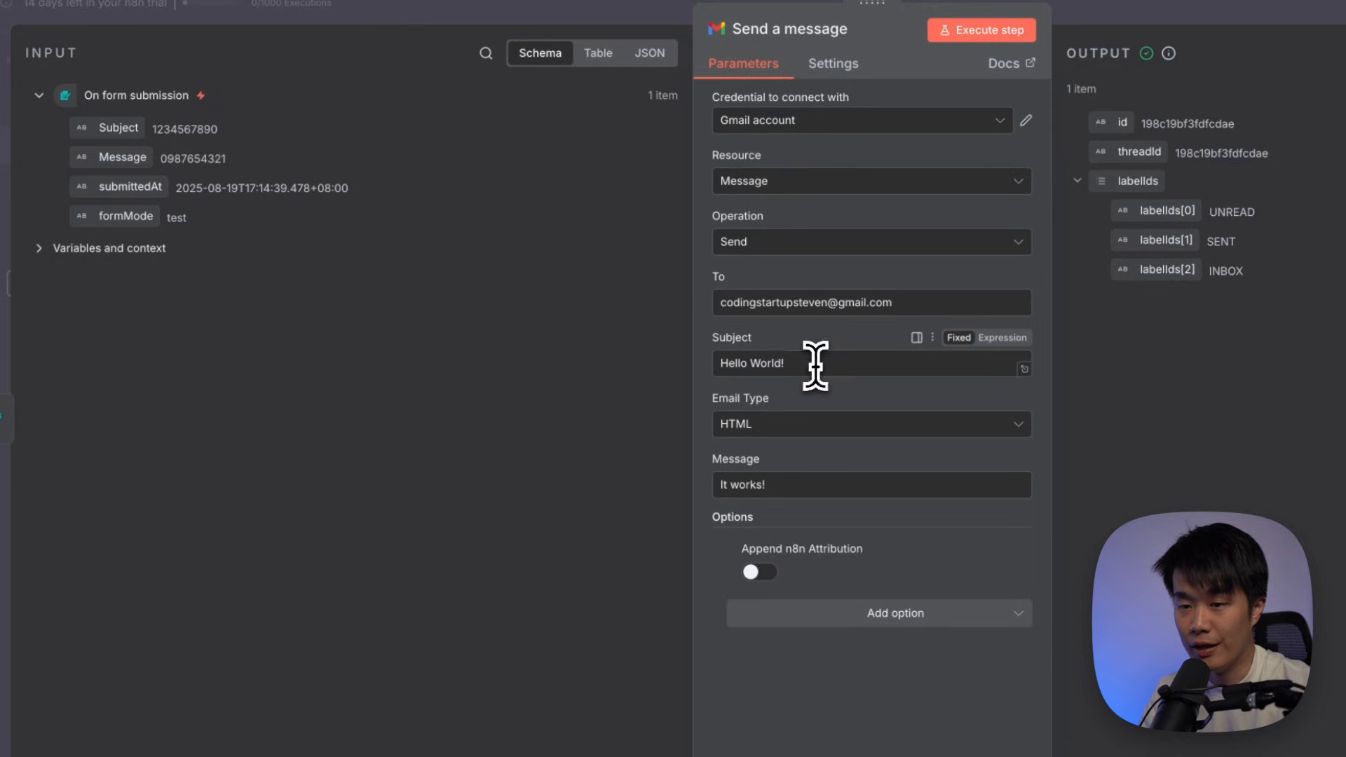
{"action": "left_click_drag", "start_coordinate": [812, 362], "coordinate": [692, 391]}
{"action": "left_click_drag", "start_coordinate": [790, 479], "coordinate": [680, 481]}
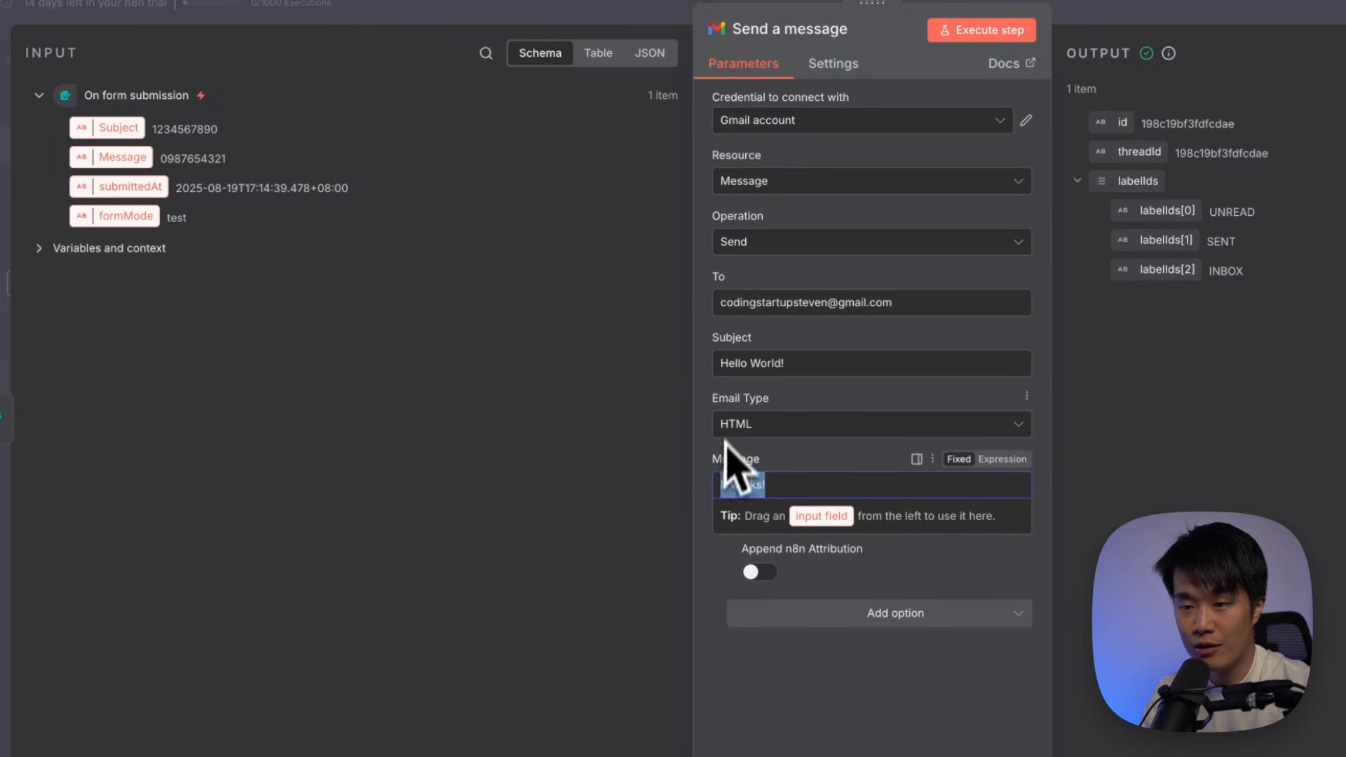
{"action": "left_click", "coordinate": [706, 396]}
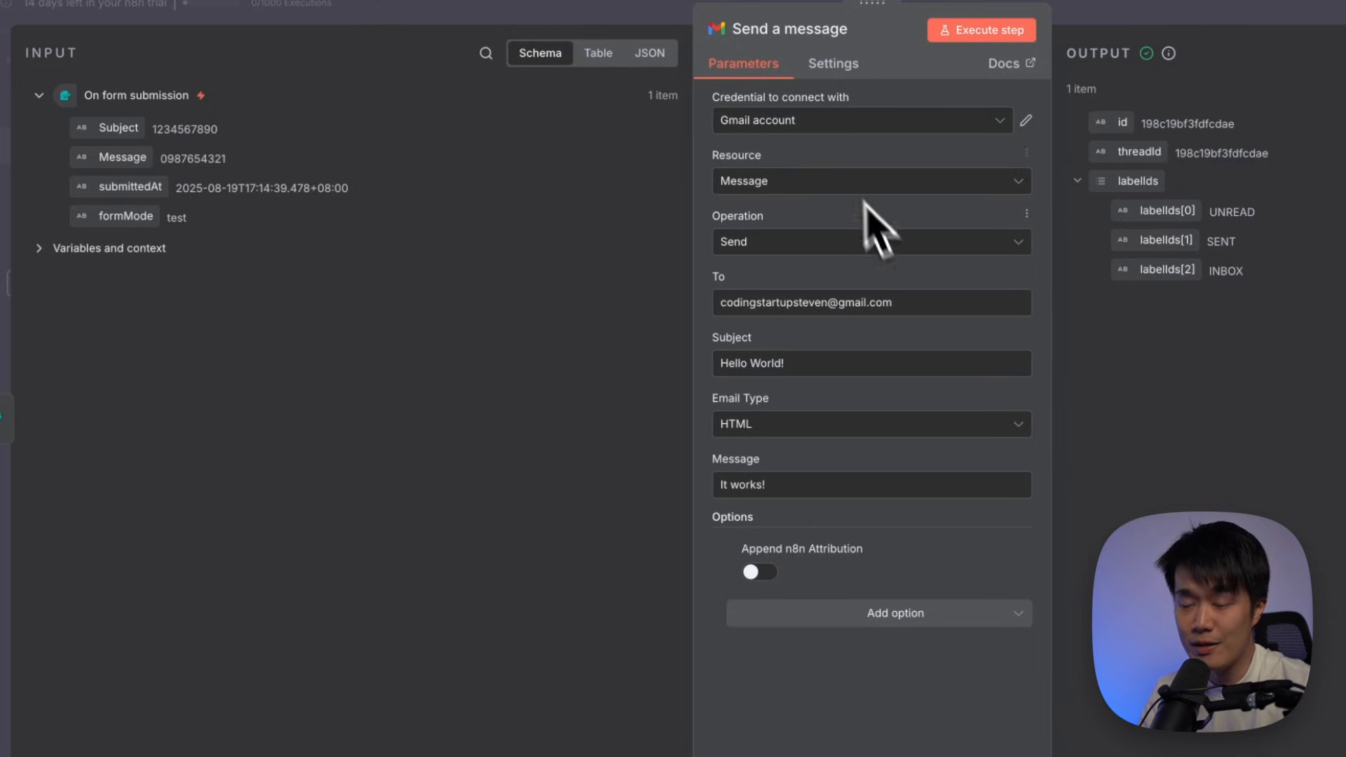
Replace the fixed 'Hello World!' subject with the form's Subject field
{"action": "left_click_drag", "start_coordinate": [789, 363], "coordinate": [660, 364]}
{"action": "key", "text": "BackSpace"}
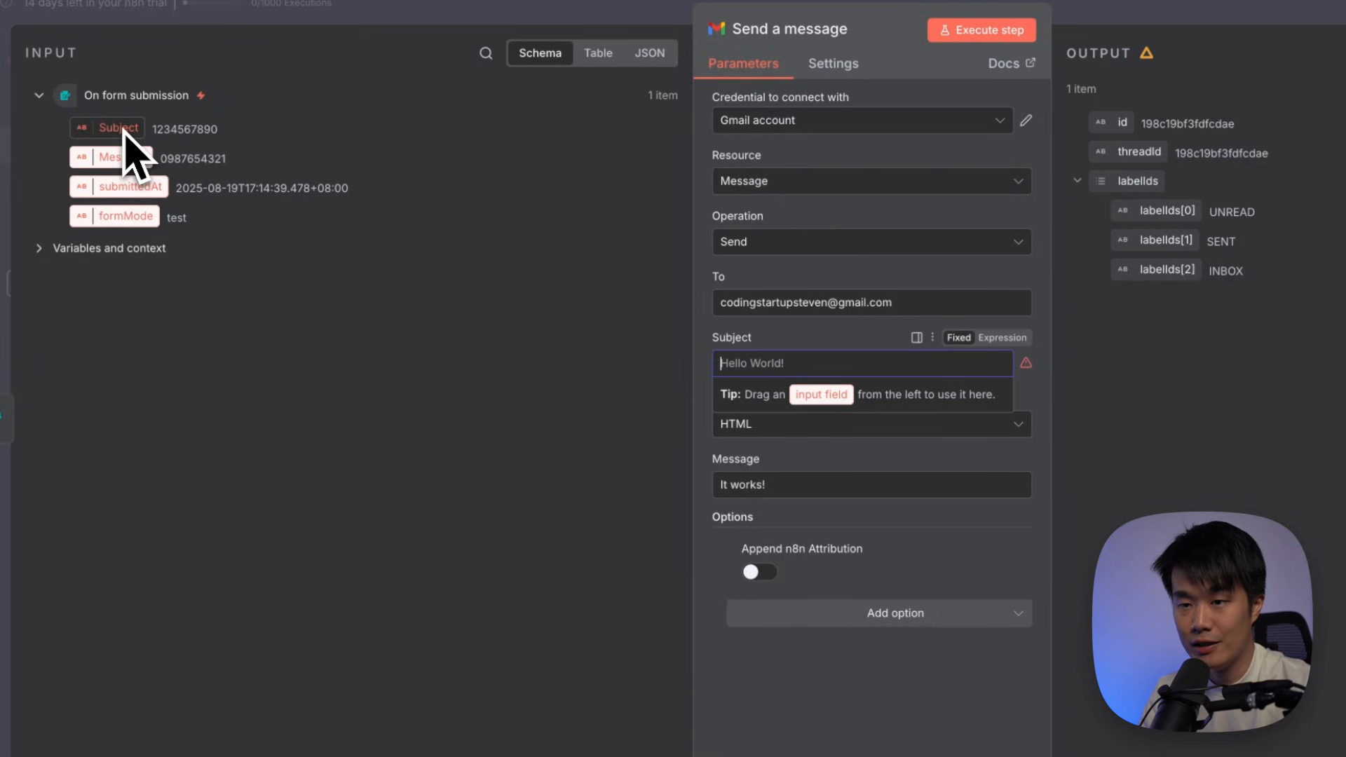
{"action": "left_click_drag", "start_coordinate": [123, 130], "coordinate": [123, 127]}
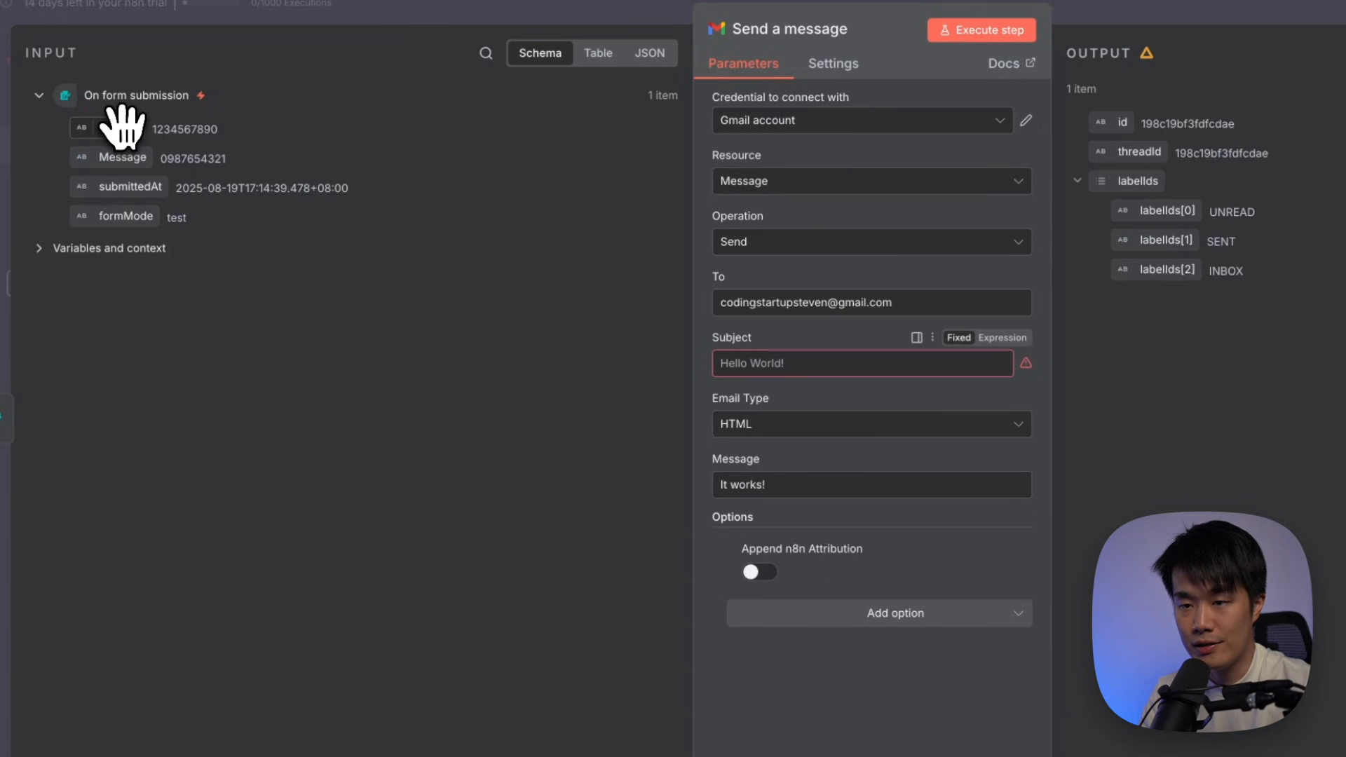
{"action": "left_click_drag", "start_coordinate": [123, 128], "coordinate": [778, 367]}
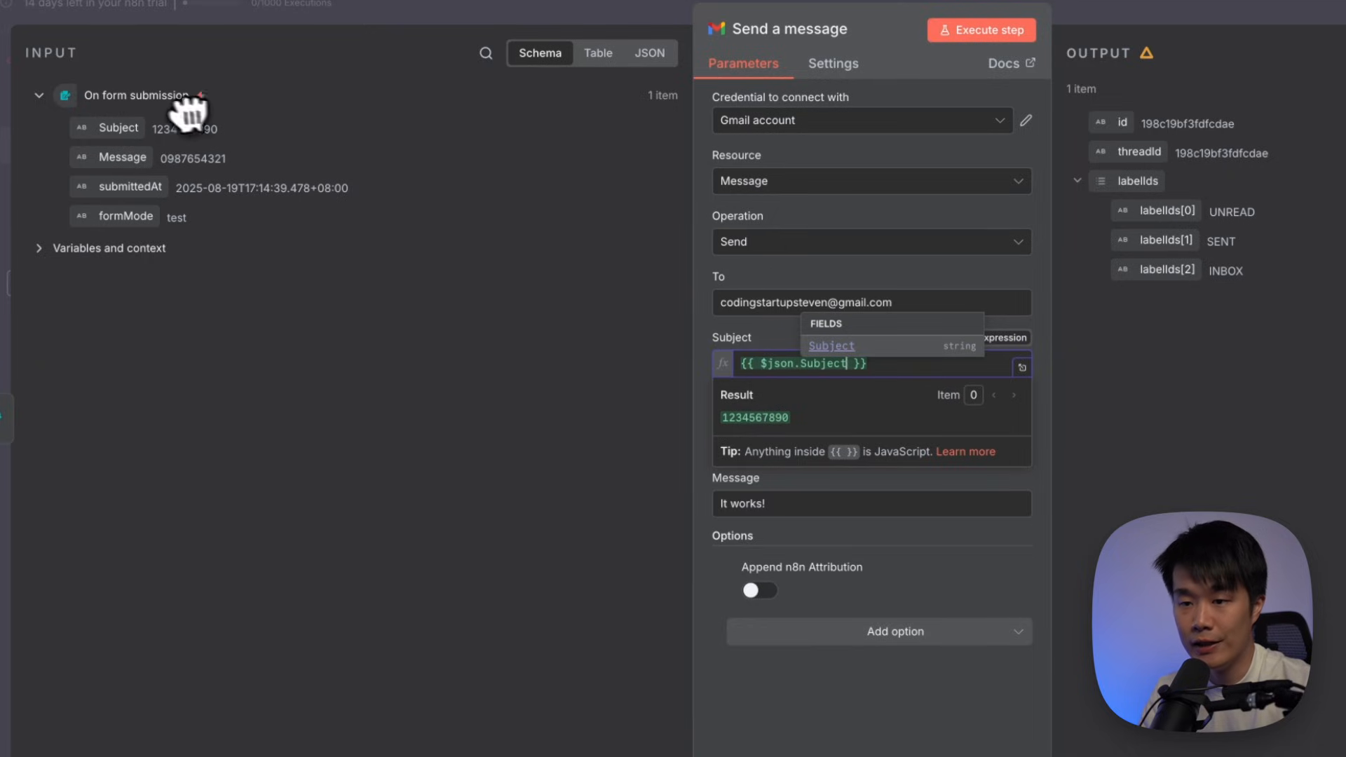
{"action": "left_click", "coordinate": [706, 362]}
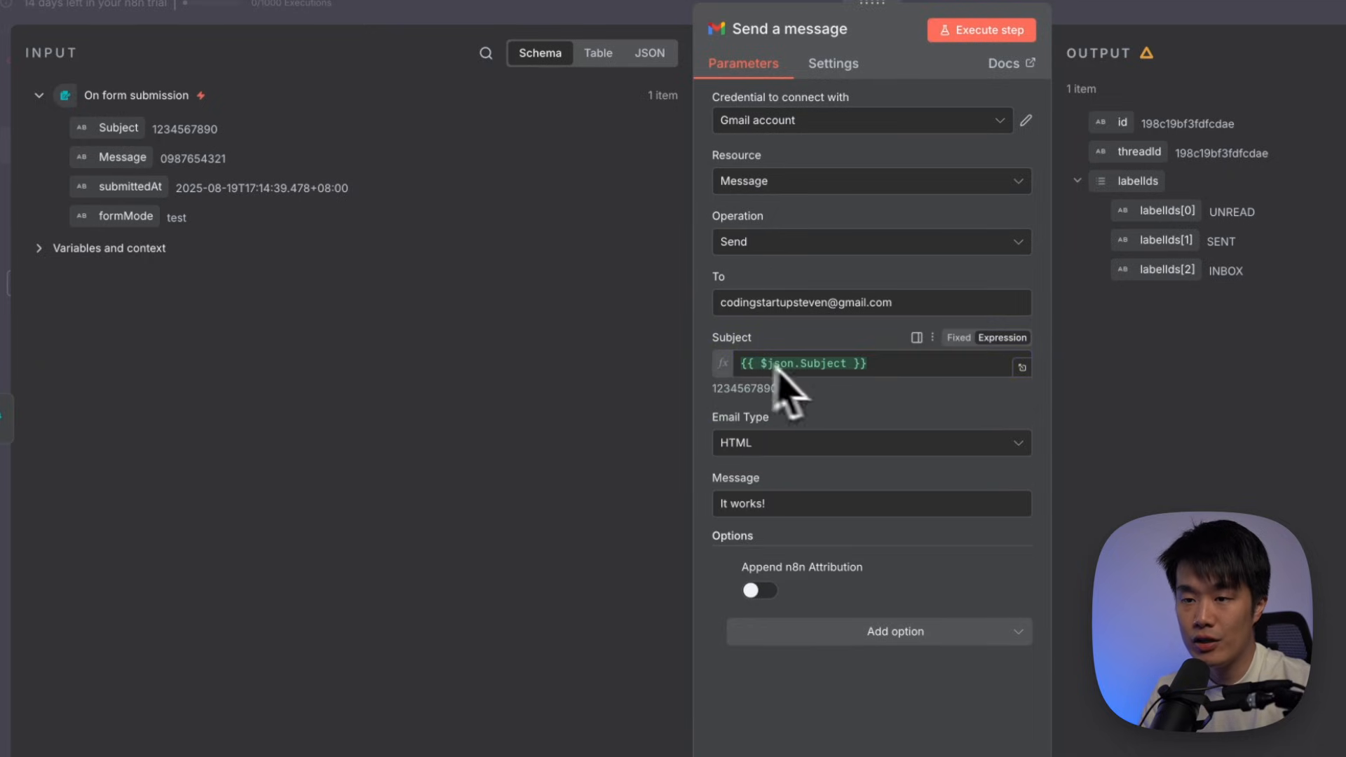
Replace the fixed 'It works!' message with the form's Message field
{"action": "left_click_drag", "start_coordinate": [811, 505], "coordinate": [675, 503]}
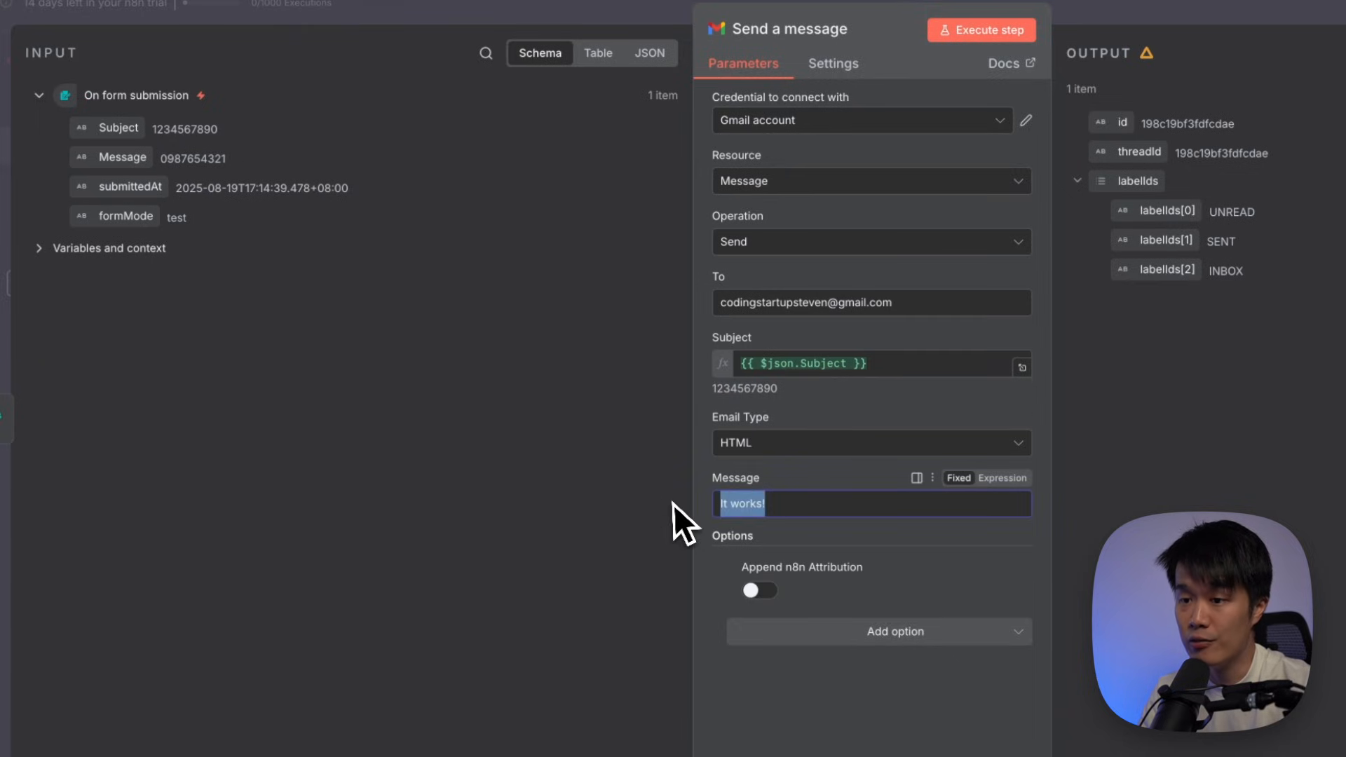
{"action": "key", "text": "BackSpace"}
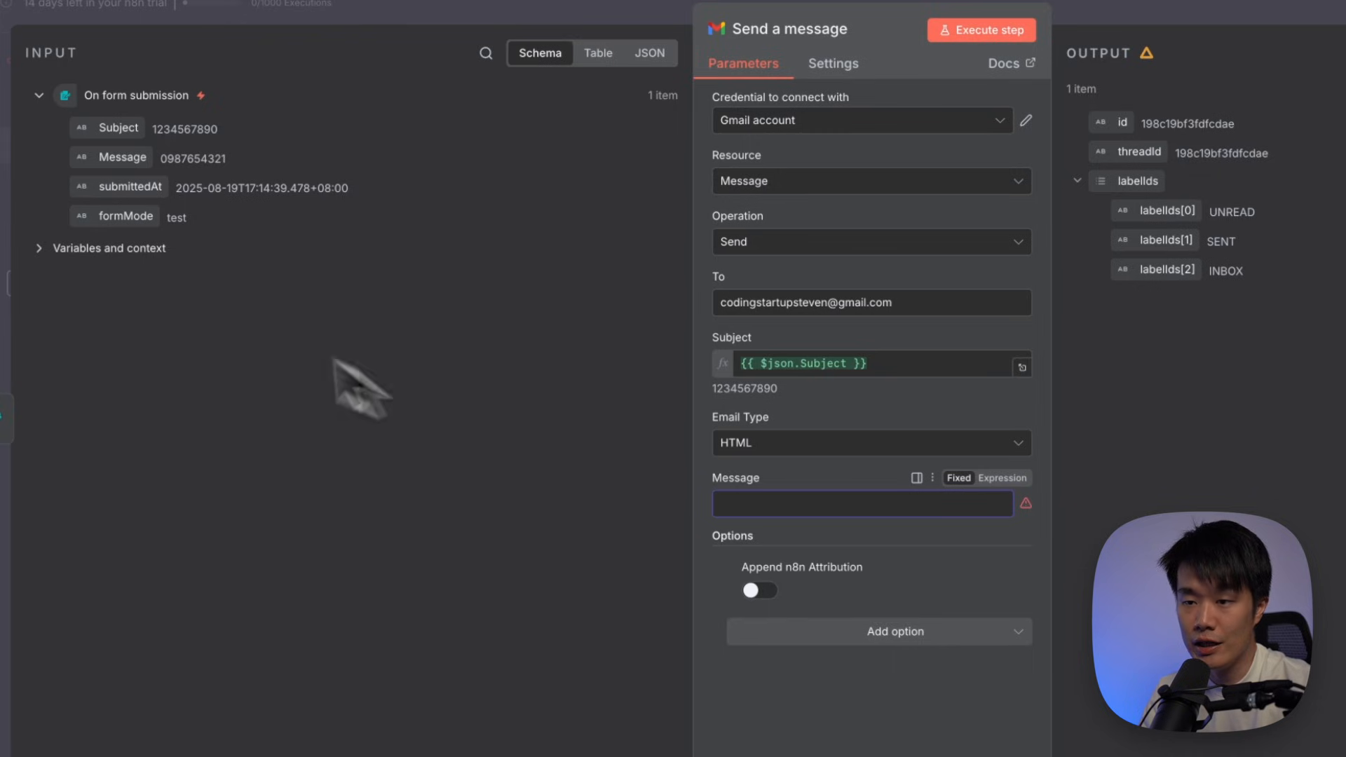
{"action": "left_click_drag", "start_coordinate": [116, 157], "coordinate": [806, 512]}
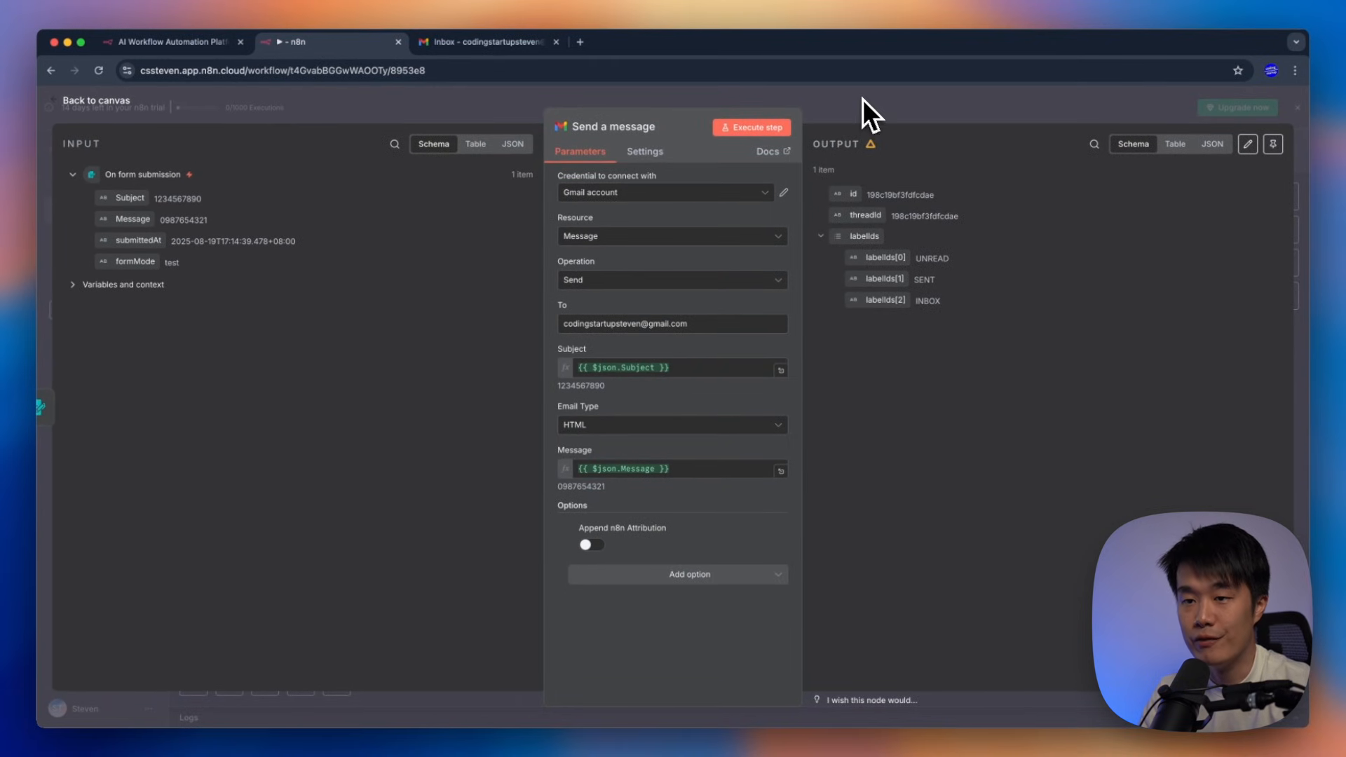
{"action": "left_click", "coordinate": [863, 102]}
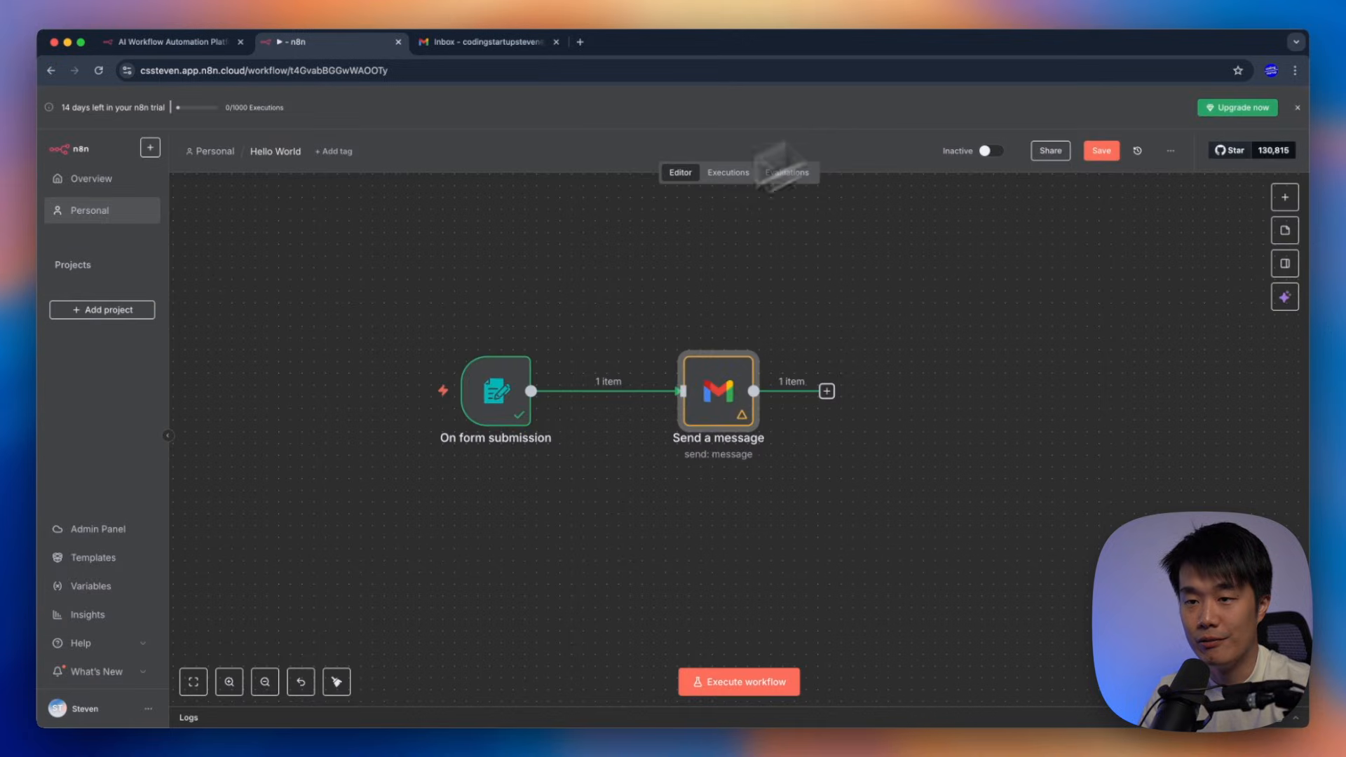
Rerun the form trigger and execute Send a message to email the form data
{"action": "mouse_move", "coordinate": [510, 383]}
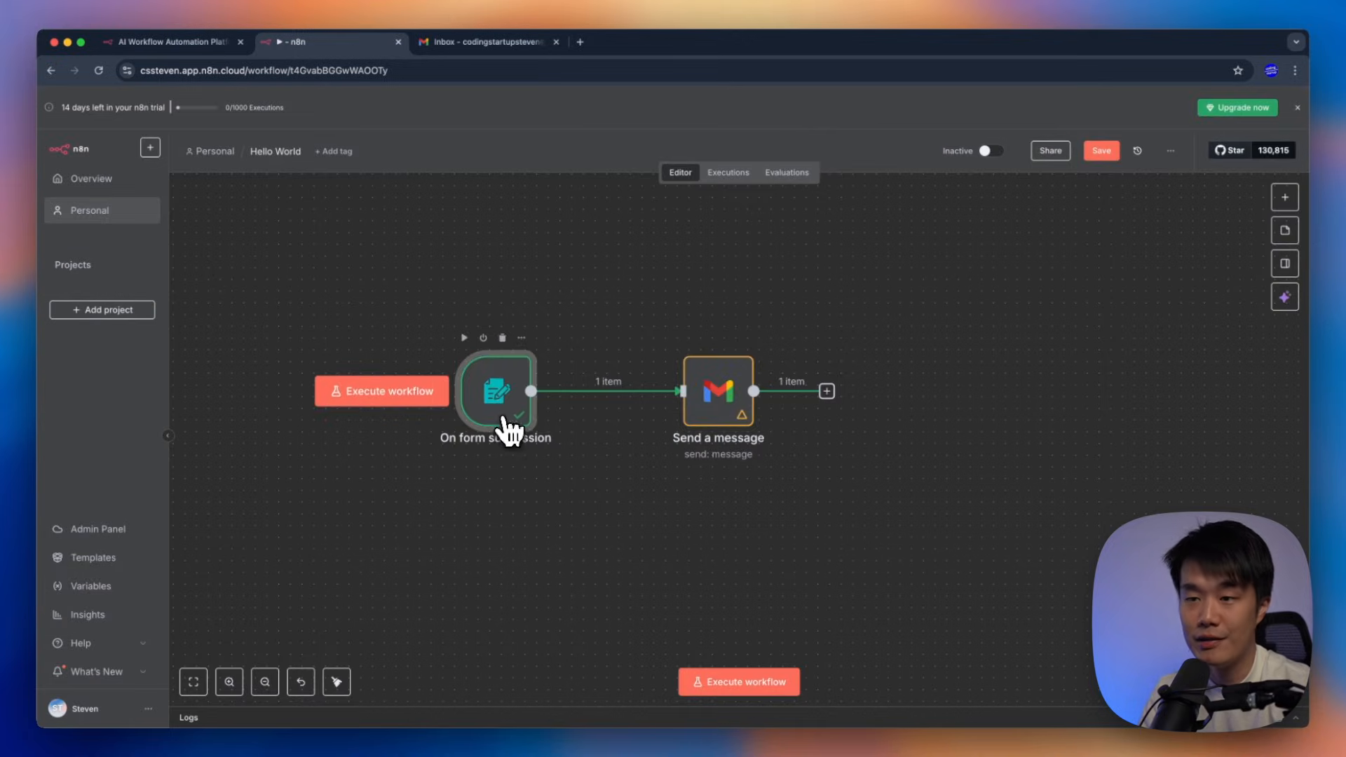
{"action": "left_click", "coordinate": [445, 390]}
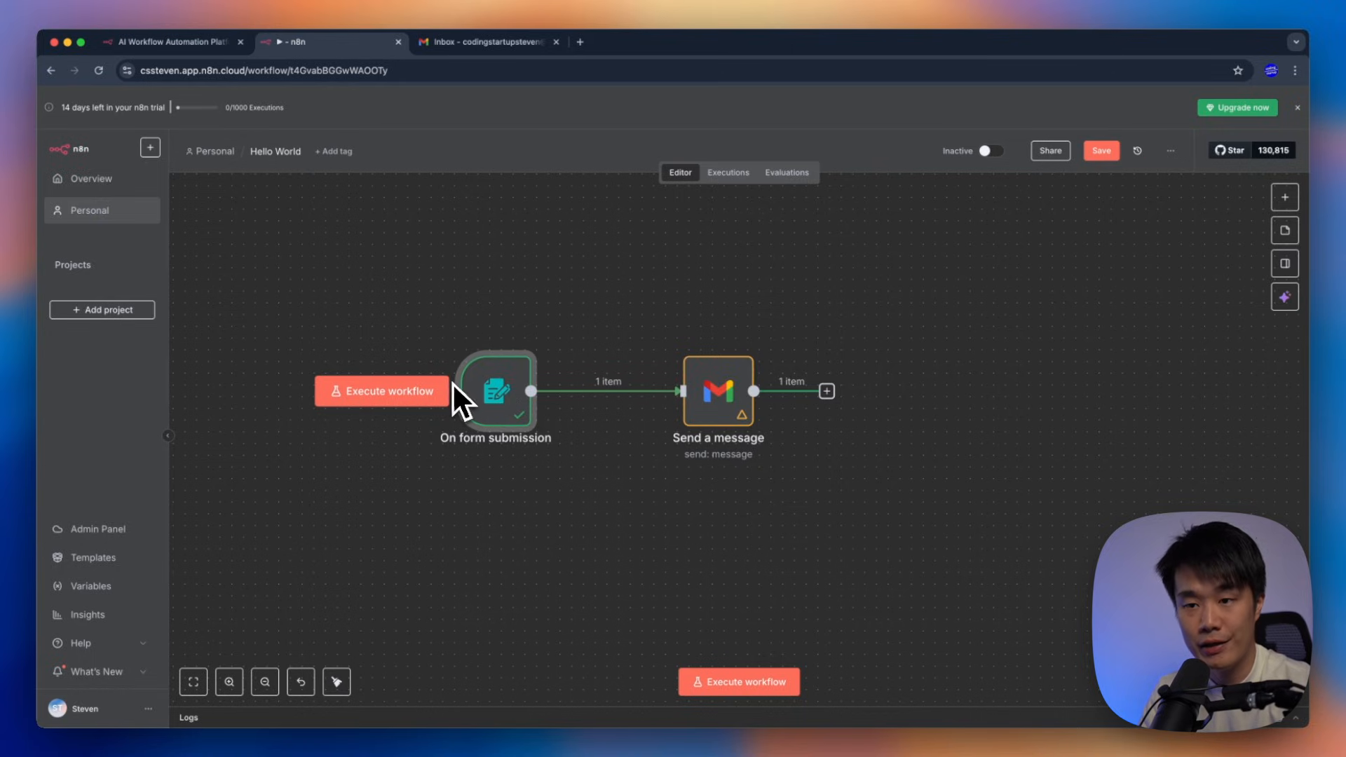
{"action": "mouse_move", "coordinate": [709, 400]}
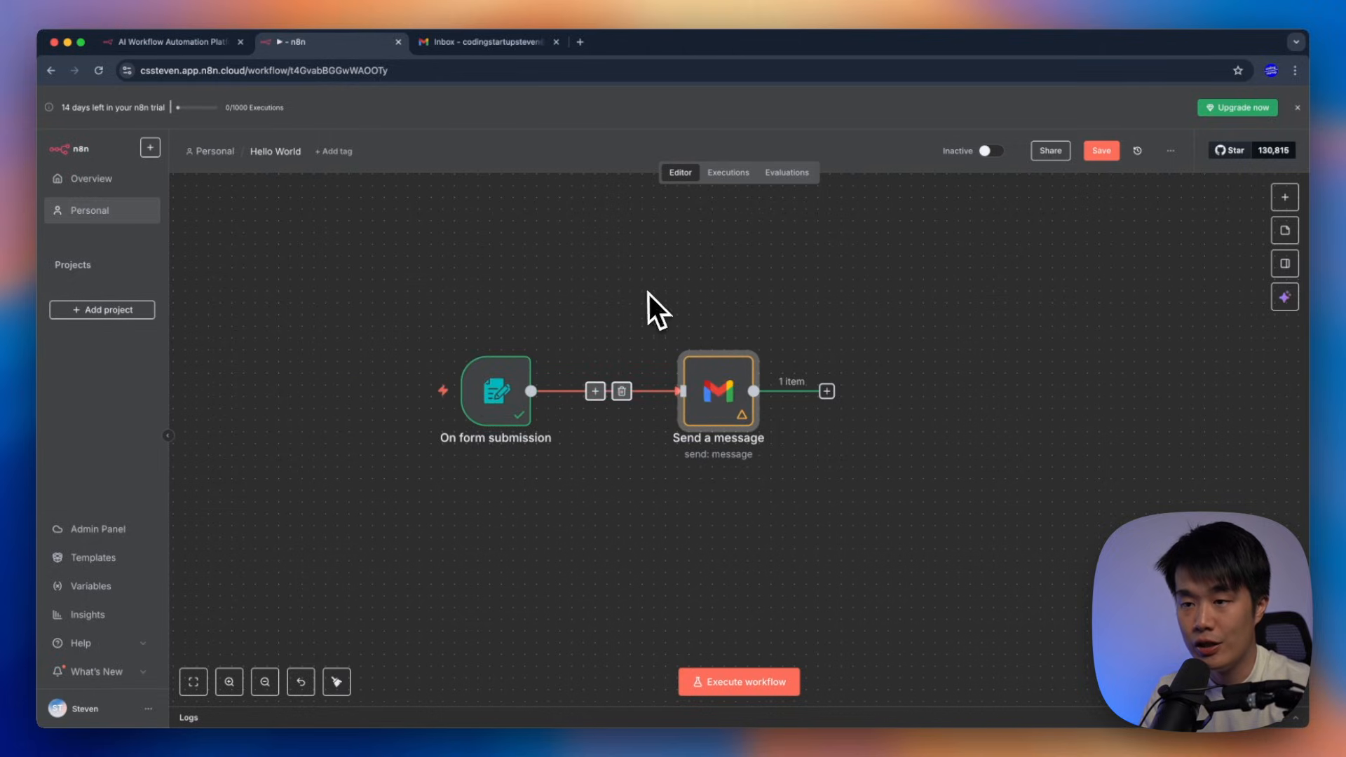
{"action": "left_click_drag", "start_coordinate": [649, 293], "coordinate": [870, 512]}
{"action": "double_click", "coordinate": [749, 415]}
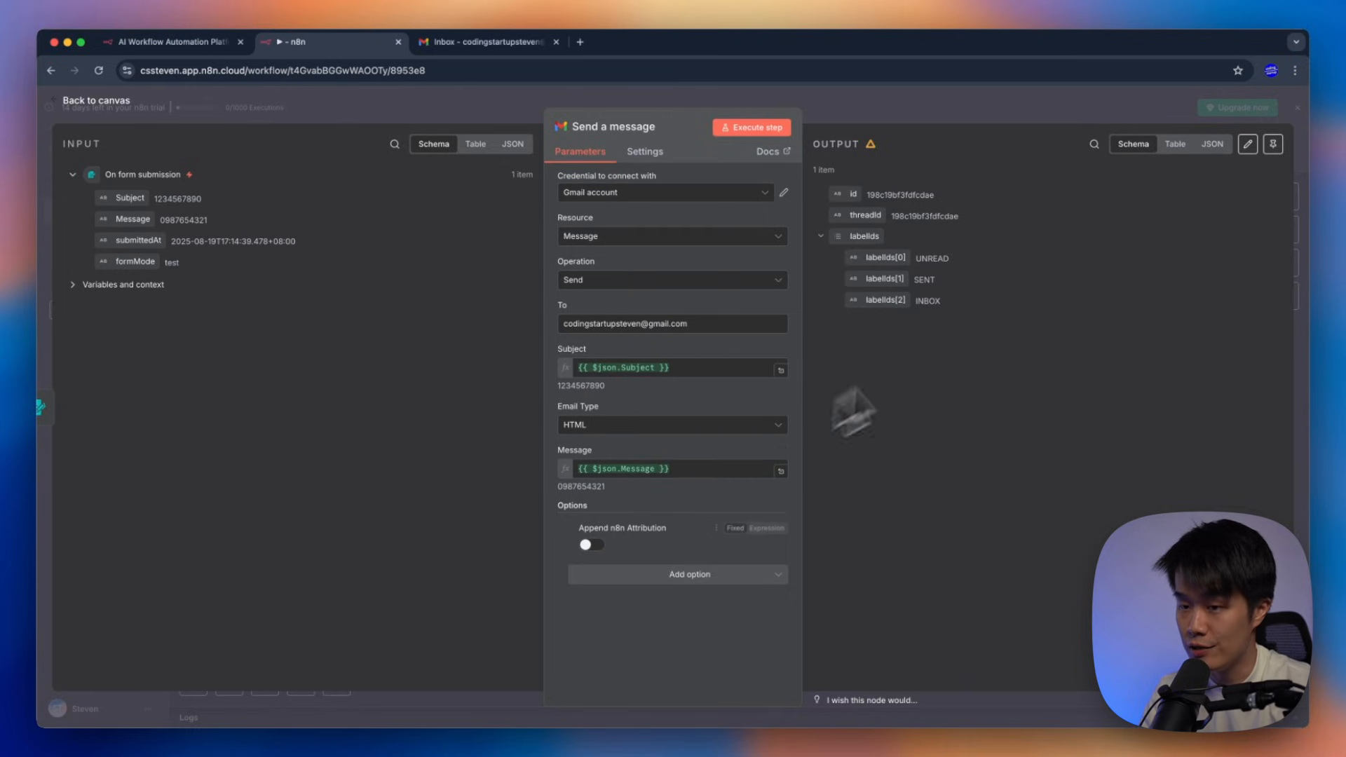
{"action": "left_click", "coordinate": [765, 133]}
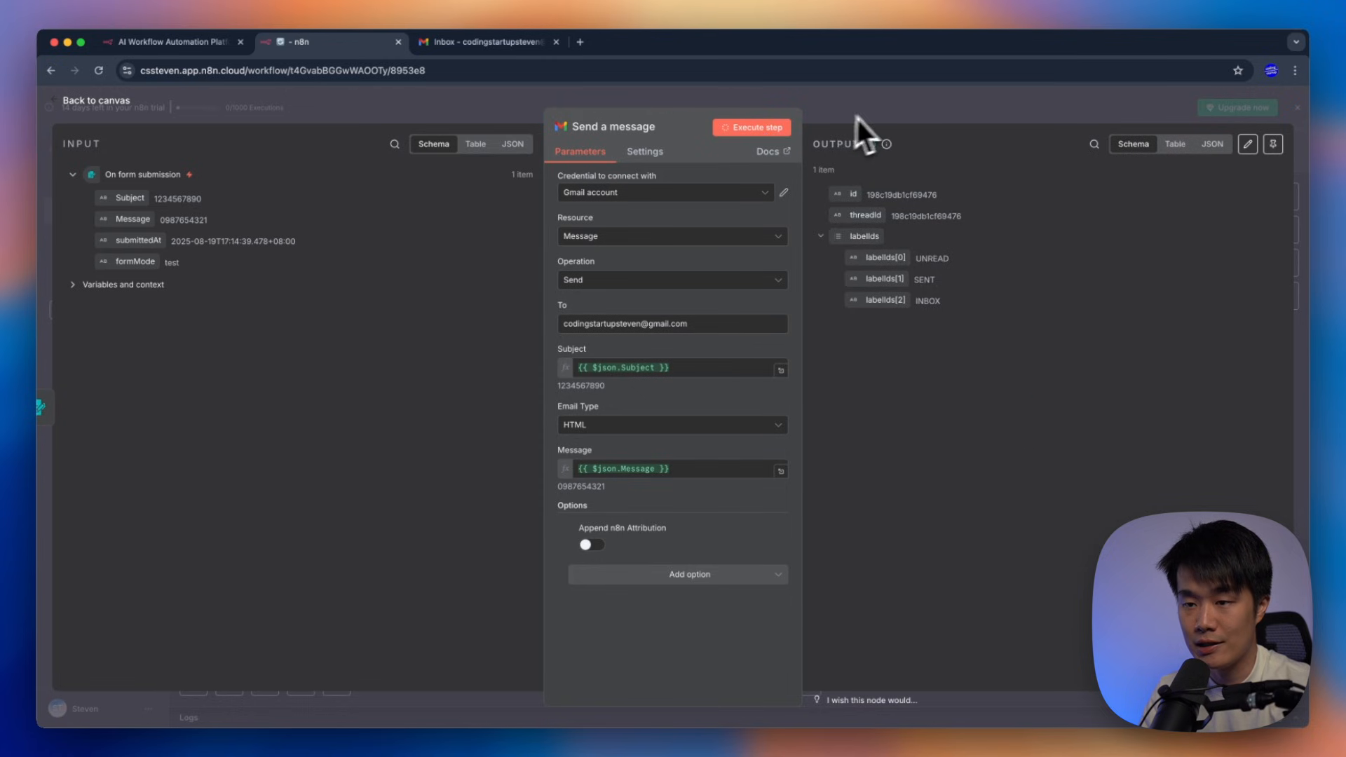
{"action": "left_click", "coordinate": [902, 103]}
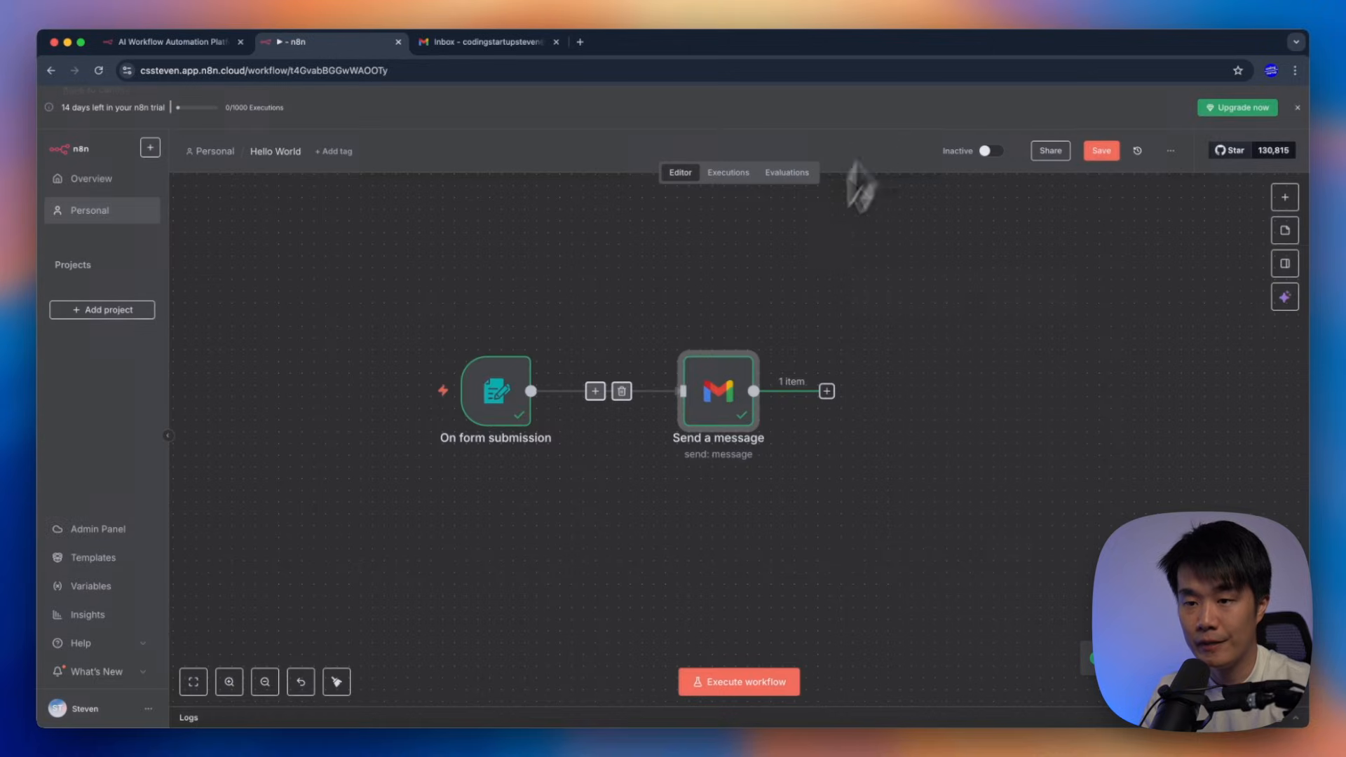
{"action": "double_click", "coordinate": [725, 382]}
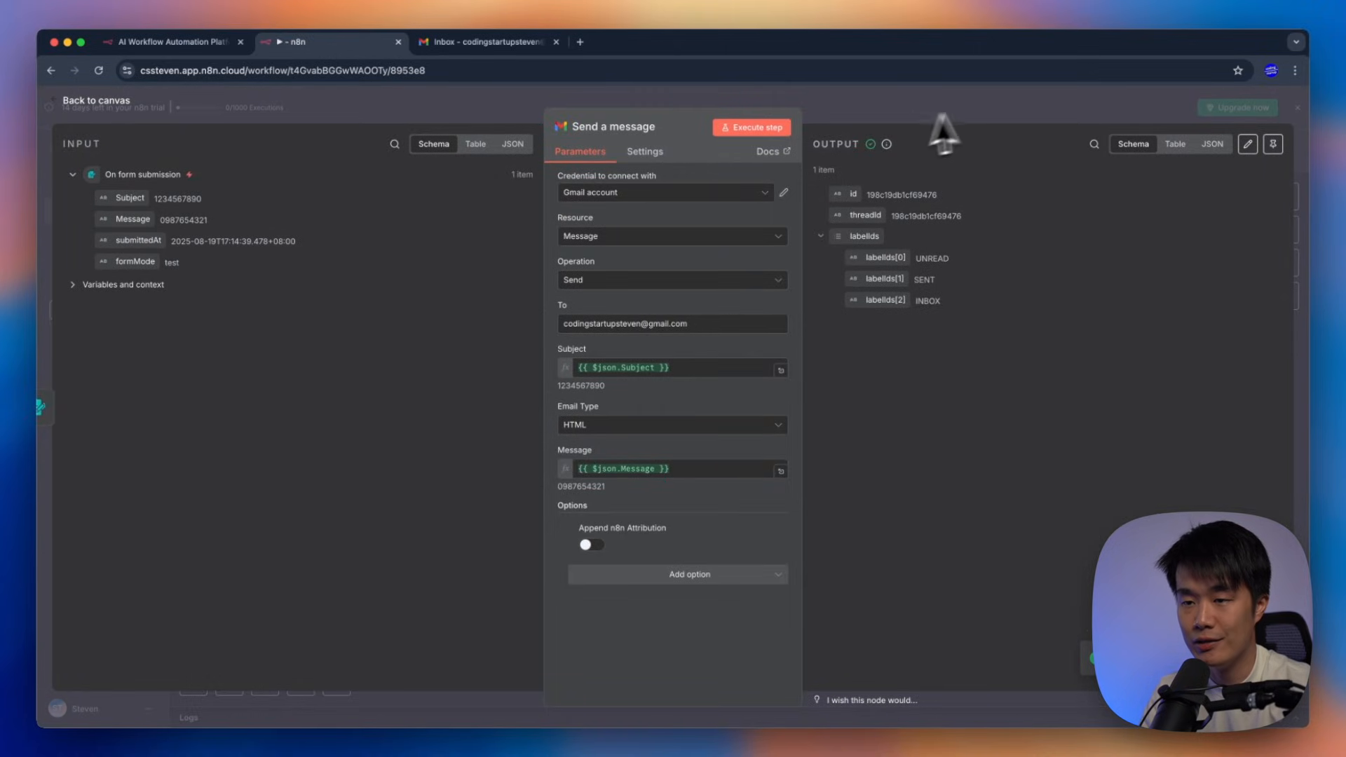
{"action": "left_click", "coordinate": [982, 116]}
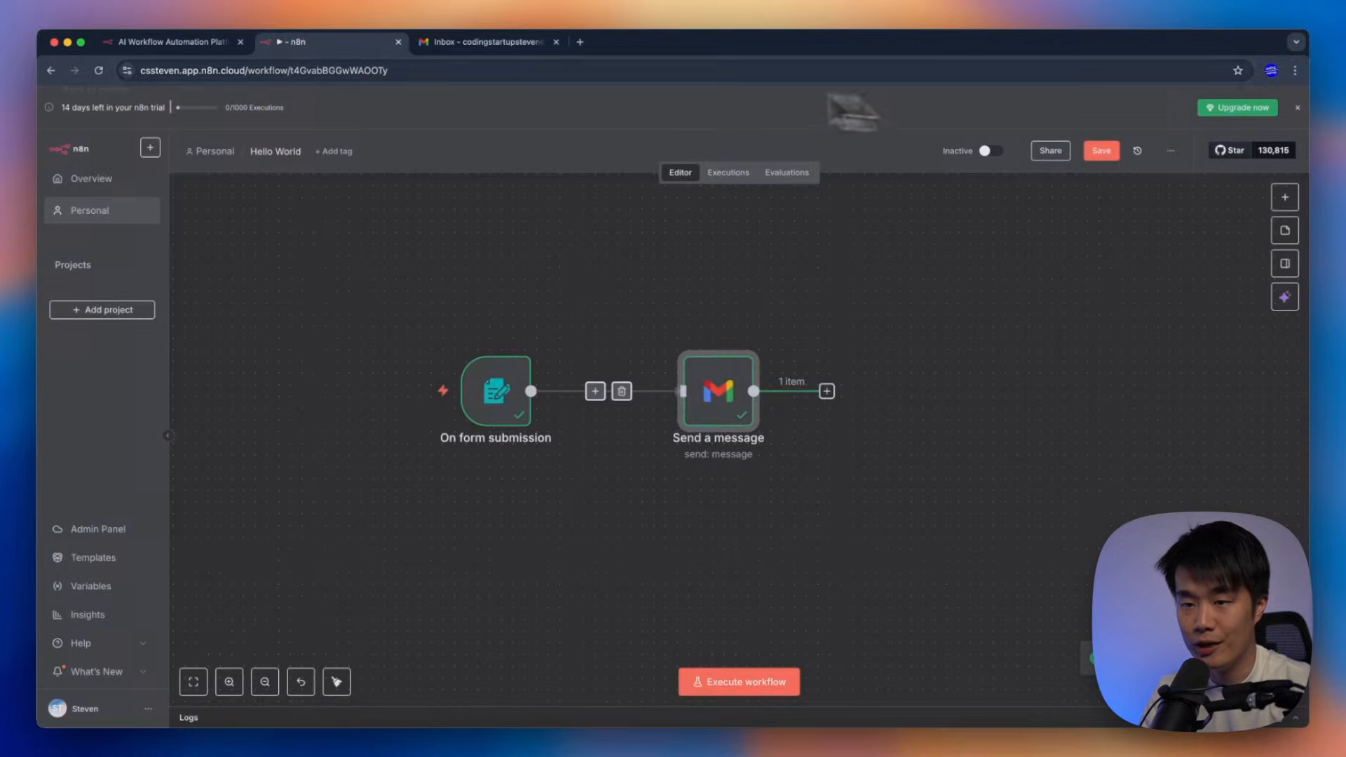
{"action": "left_click", "coordinate": [464, 42]}
{"action": "left_click", "coordinate": [138, 193]}
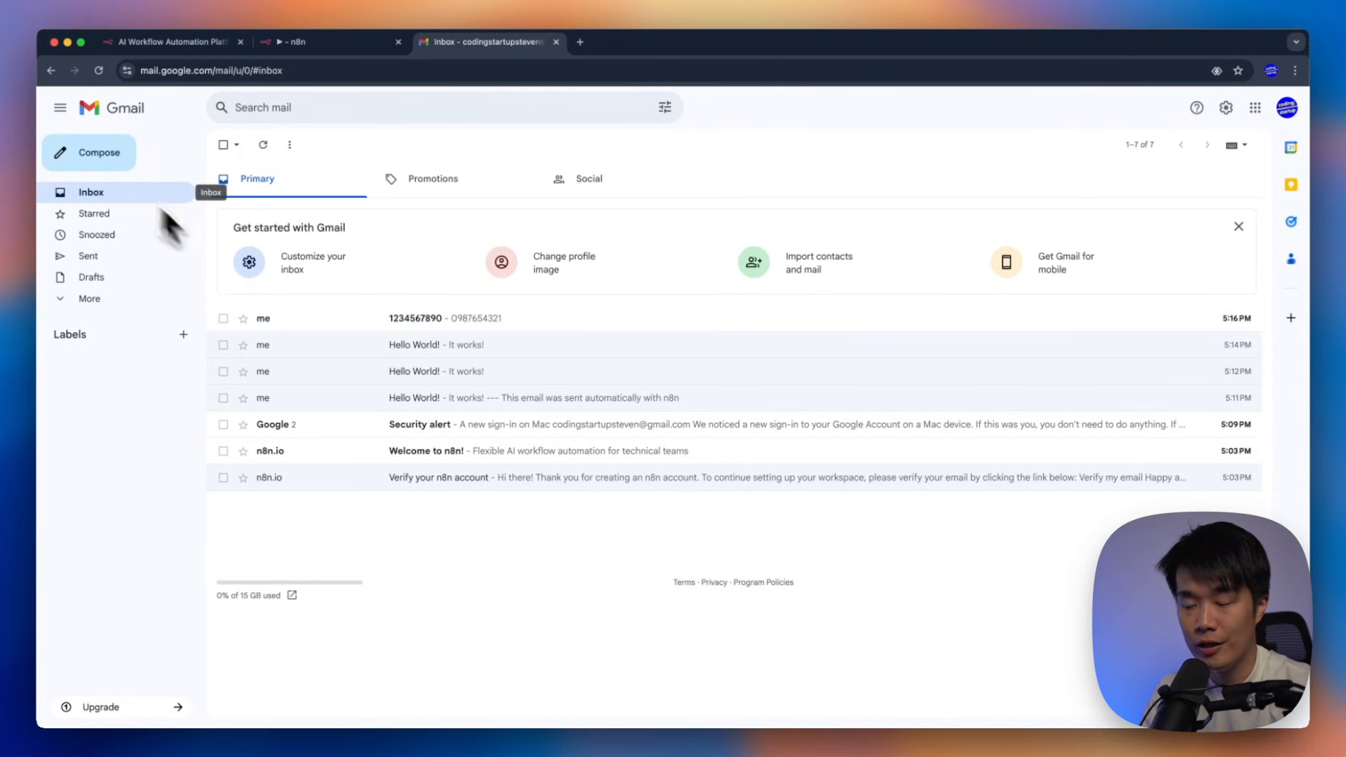
{"action": "left_click", "coordinate": [466, 325]}
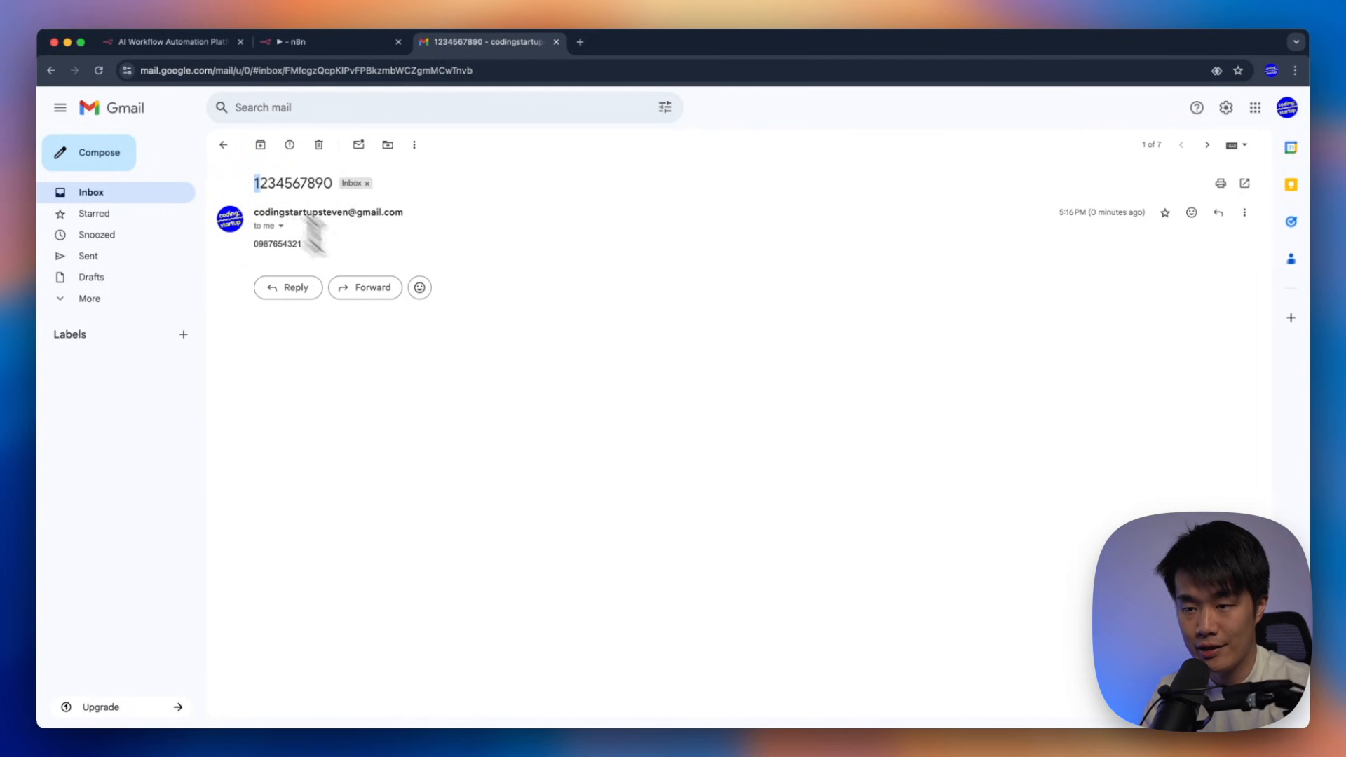
{"action": "left_click_drag", "start_coordinate": [305, 216], "coordinate": [372, 244]}
{"action": "left_click", "coordinate": [372, 244]}
{"action": "left_click_drag", "start_coordinate": [255, 184], "coordinate": [370, 248]}
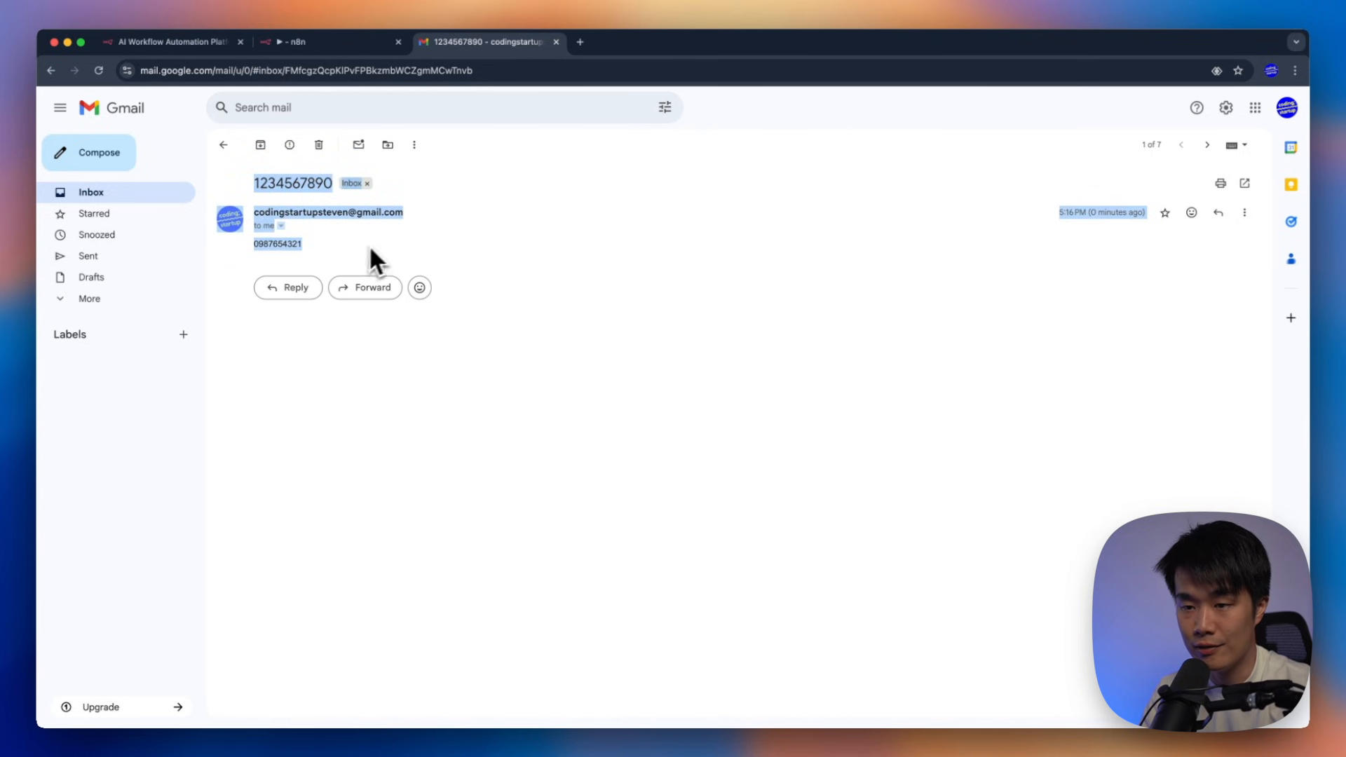
{"action": "left_click", "coordinate": [136, 194]}
Save the n8n workflow, run it, and submit the test form with subject 111 and message 222
{"action": "left_click", "coordinate": [351, 45]}
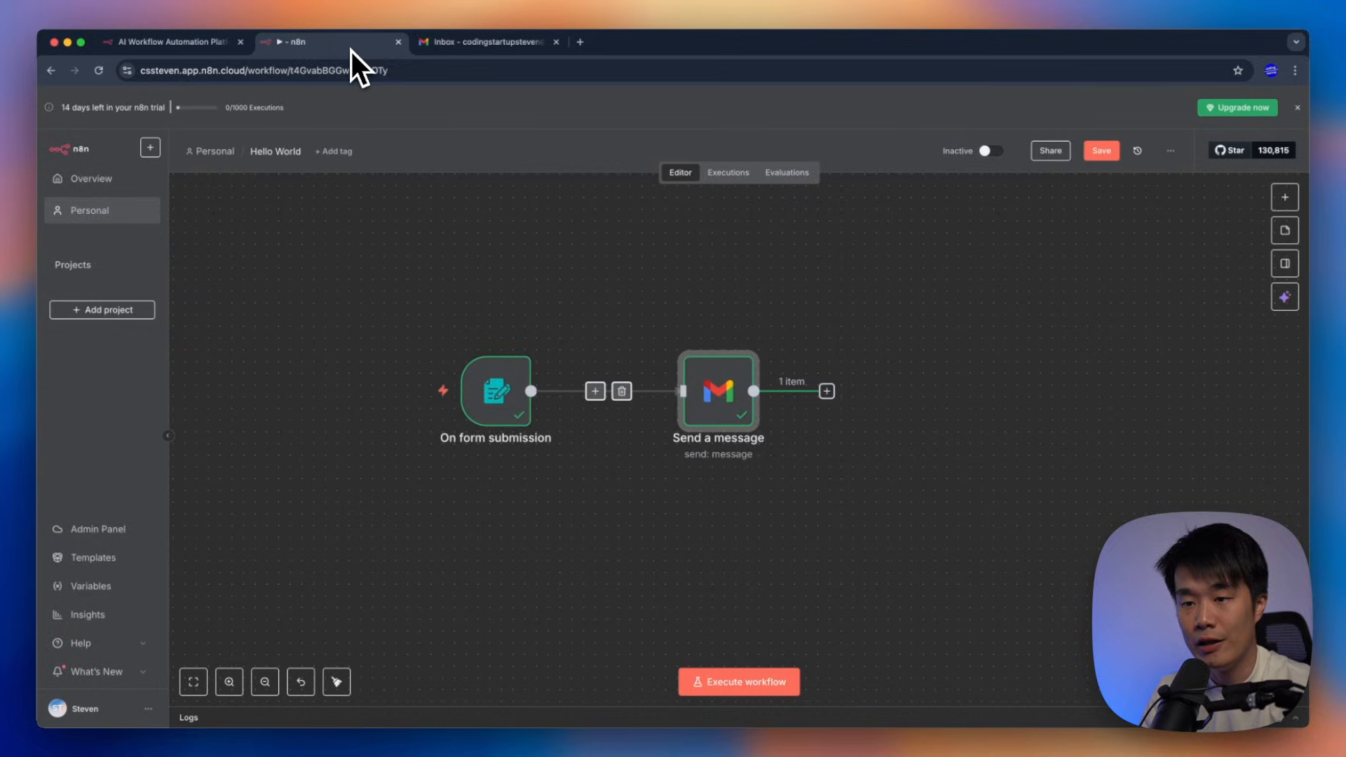
{"action": "left_click", "coordinate": [786, 267]}
{"action": "key", "text": "super+s"}
{"action": "left_click", "coordinate": [760, 679]}
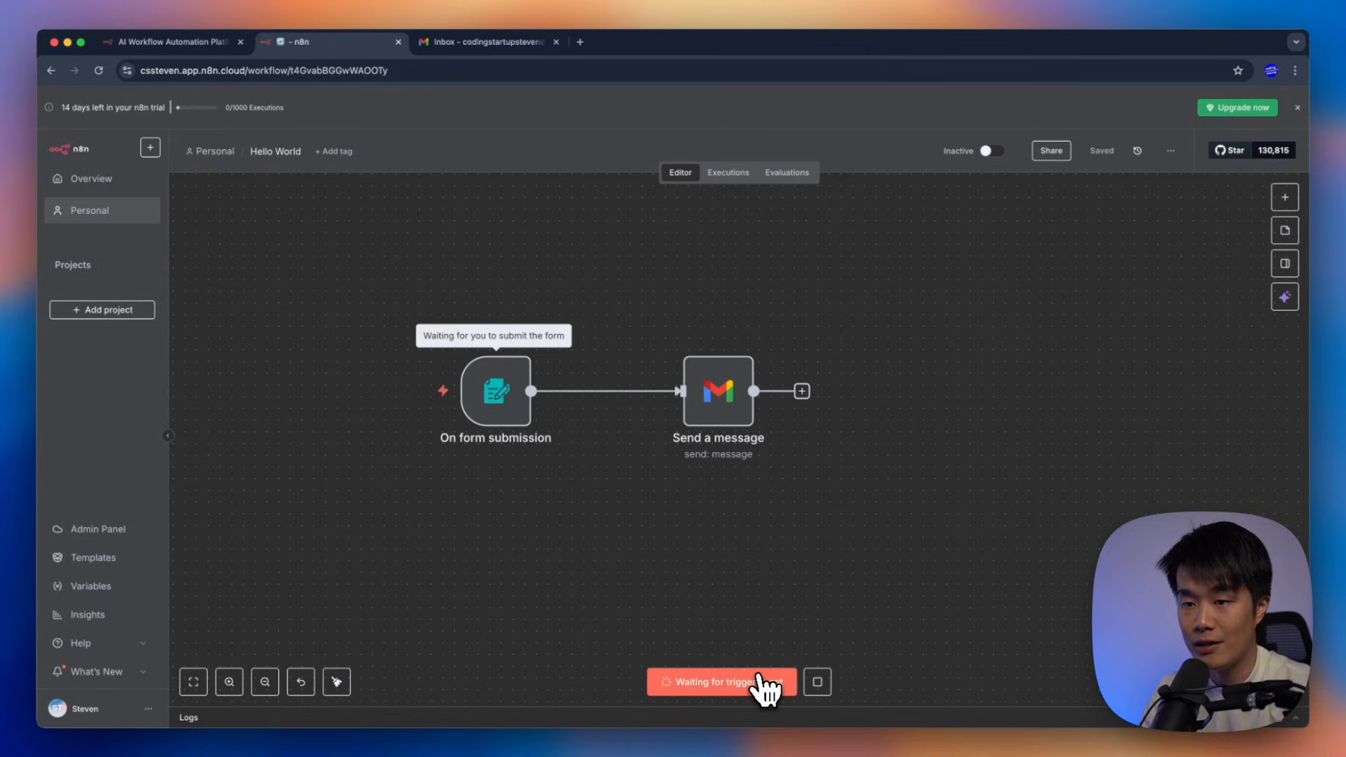
{"action": "left_click", "coordinate": [610, 230]}
{"action": "type", "text": "111"}
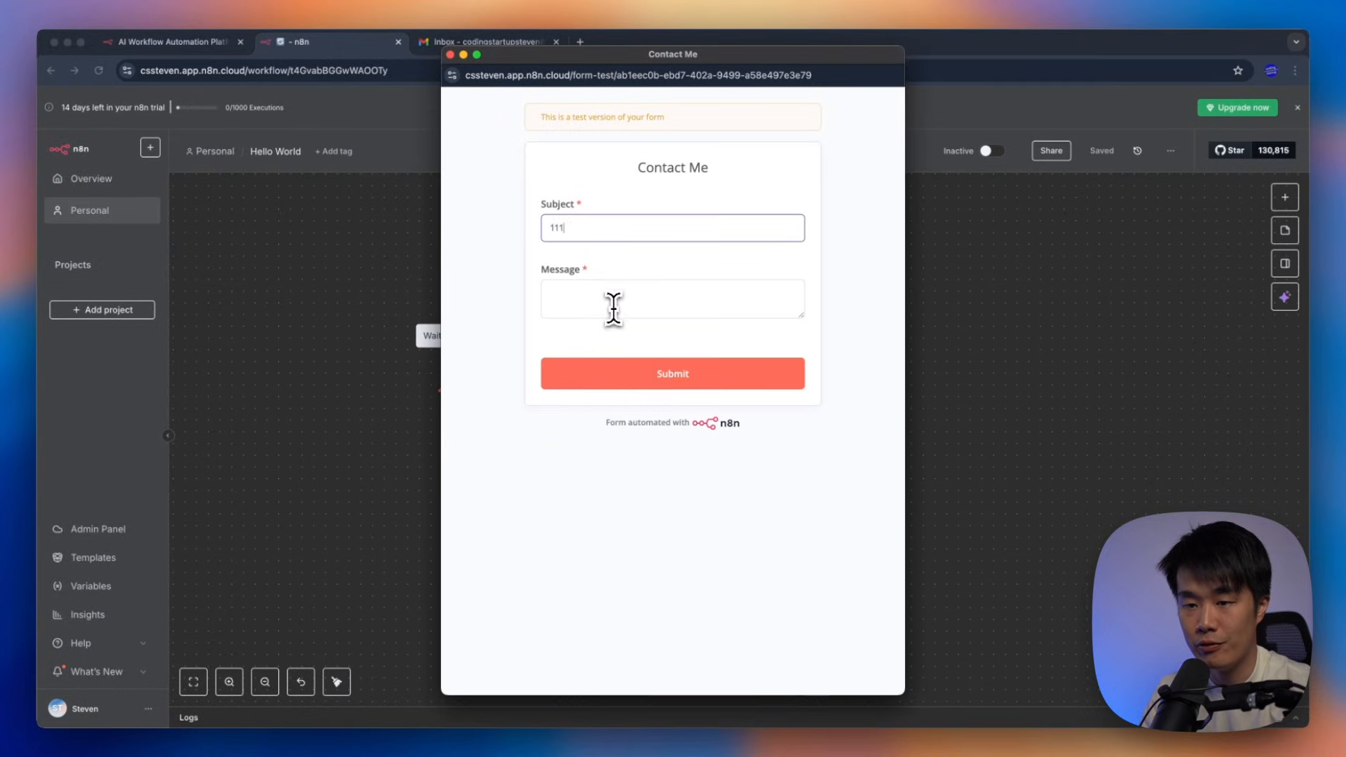
{"action": "left_click", "coordinate": [614, 308]}
{"action": "type", "text": "222"}
{"action": "left_click", "coordinate": [644, 375]}
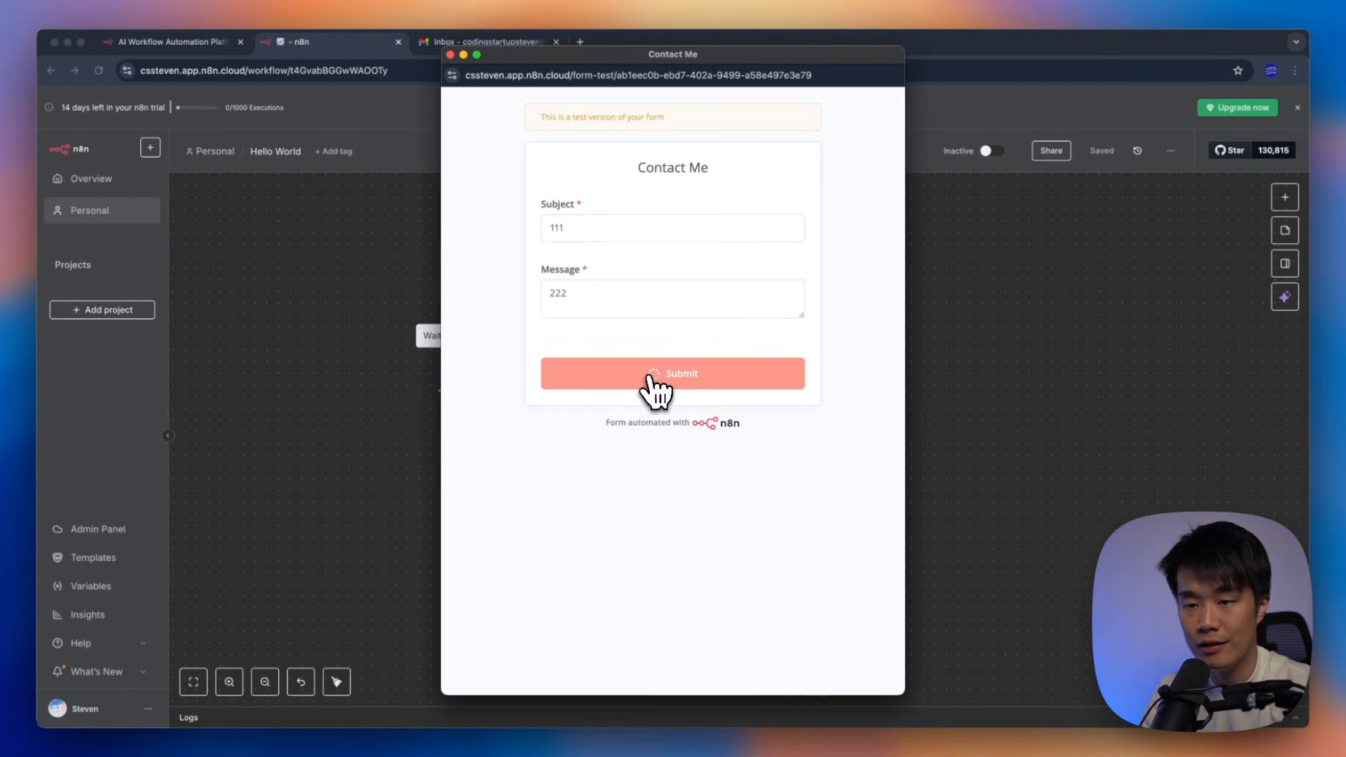
{"action": "left_click", "coordinate": [451, 56]}
Check in Gmail that the new 111 email arrived with body 222, then return to n8n
{"action": "left_click", "coordinate": [477, 42]}
{"action": "left_click", "coordinate": [145, 191]}
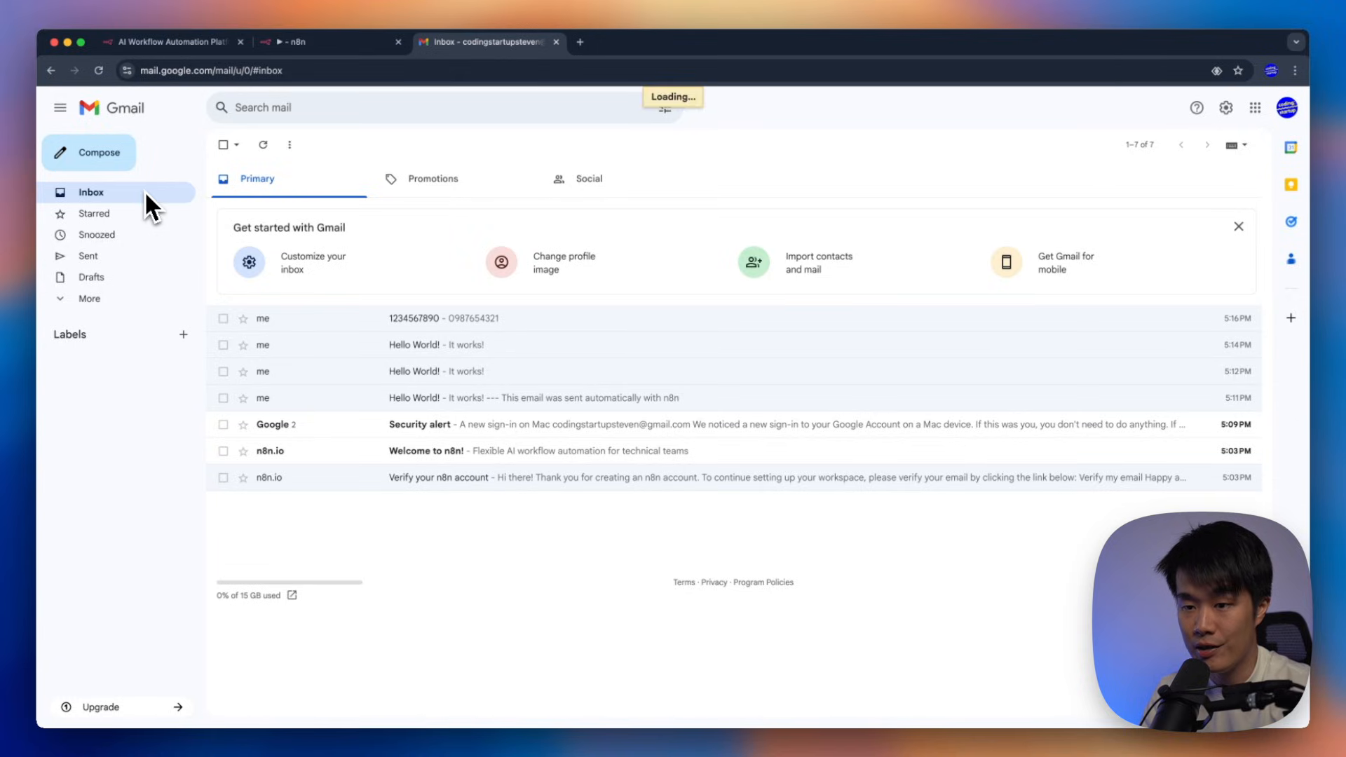
{"action": "left_click", "coordinate": [393, 318]}
{"action": "left_click_drag", "start_coordinate": [241, 187], "coordinate": [343, 270]}
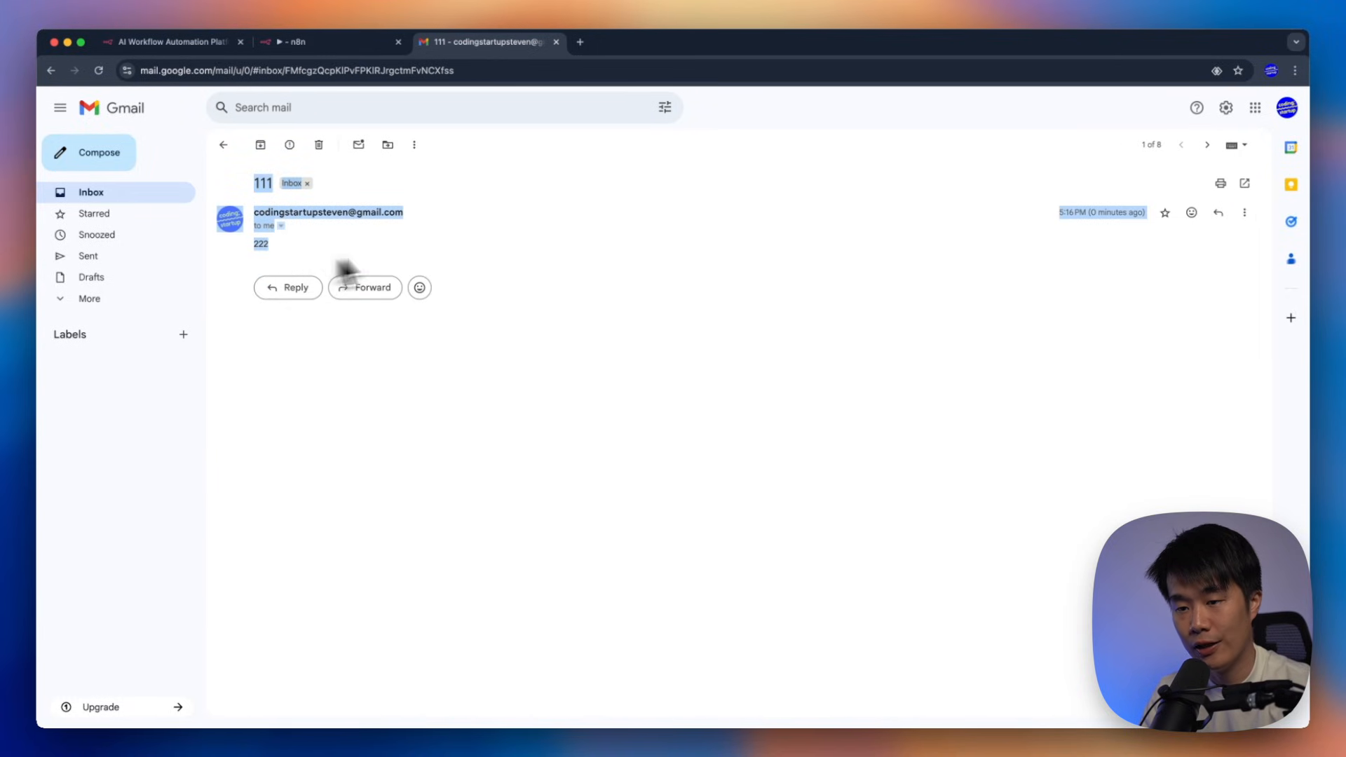
{"action": "left_click", "coordinate": [344, 270]}
{"action": "left_click", "coordinate": [147, 198]}
{"action": "left_click", "coordinate": [316, 42]}
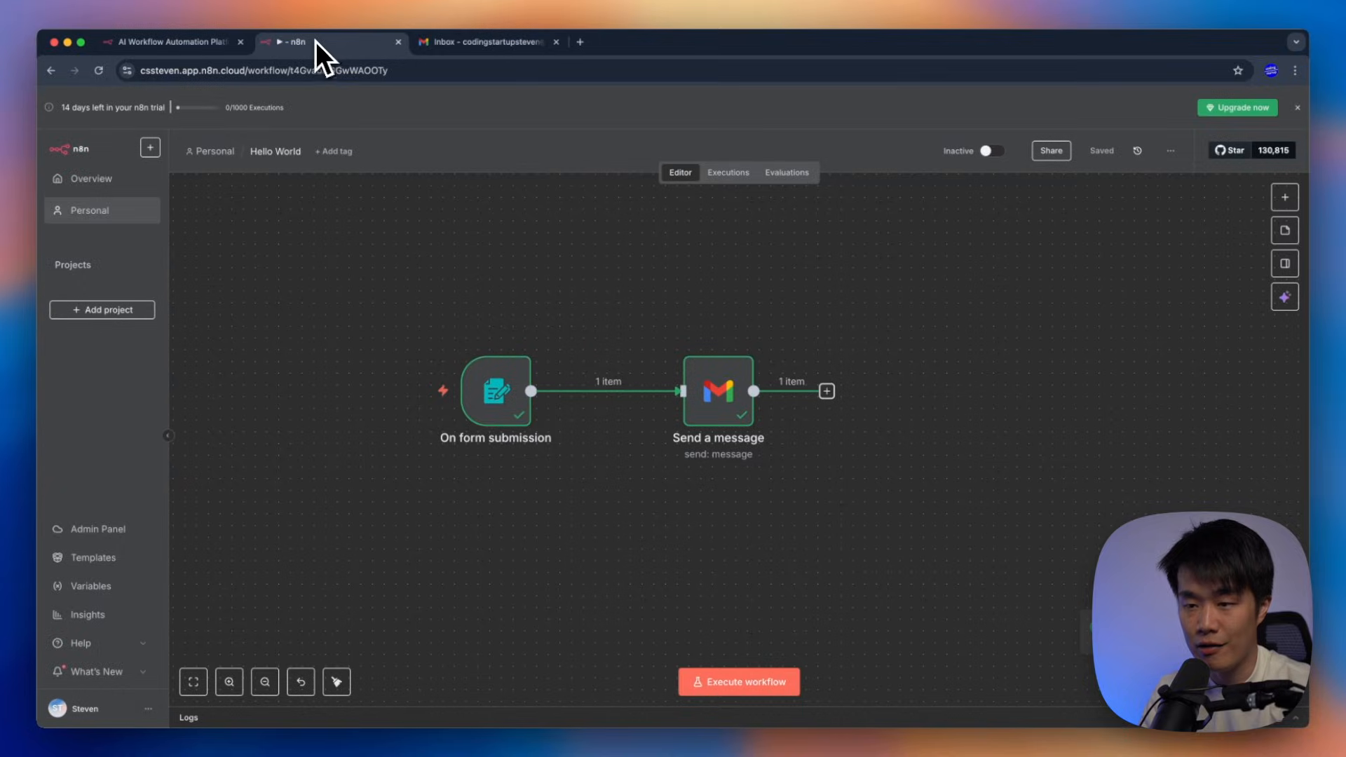
Create a new workflow starting with a Trigger manually node placed at the canvas left
{"action": "left_click", "coordinate": [212, 153]}
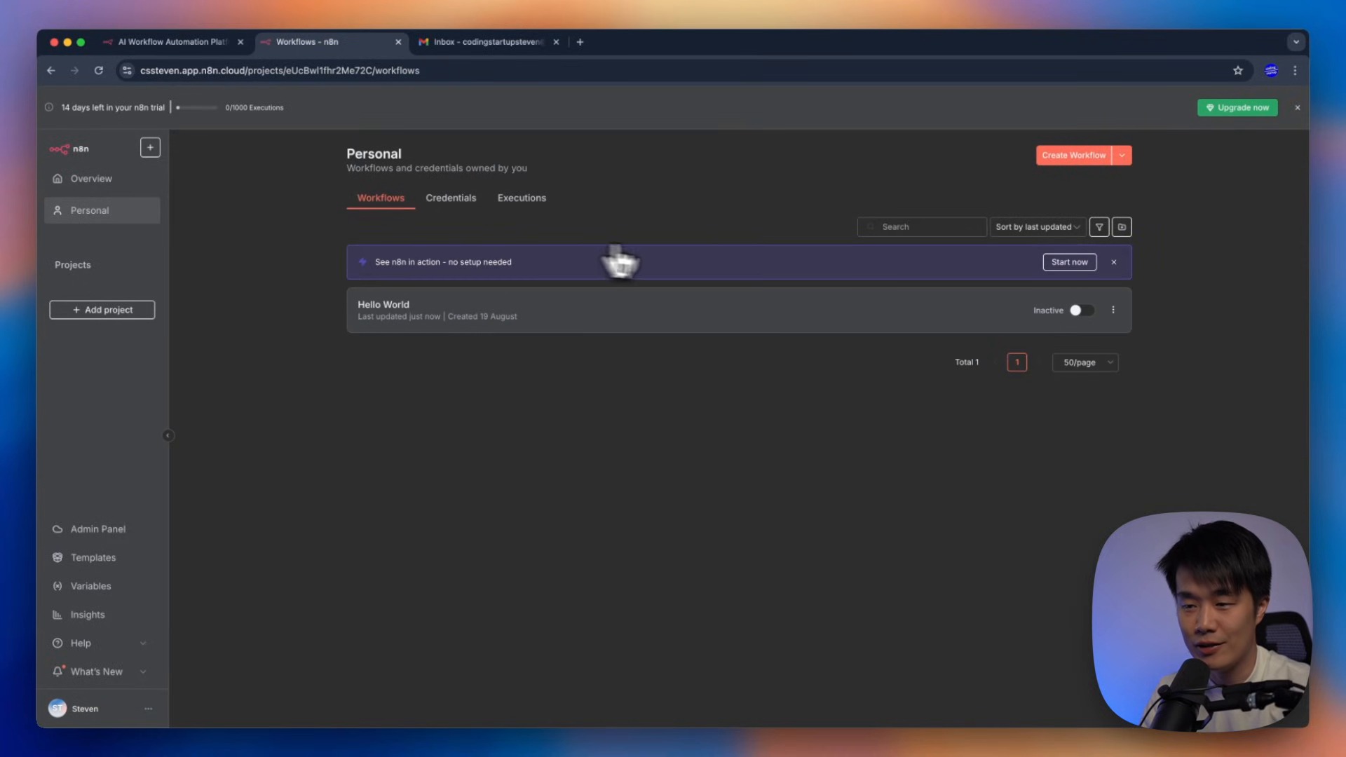
{"action": "left_click", "coordinate": [1119, 263]}
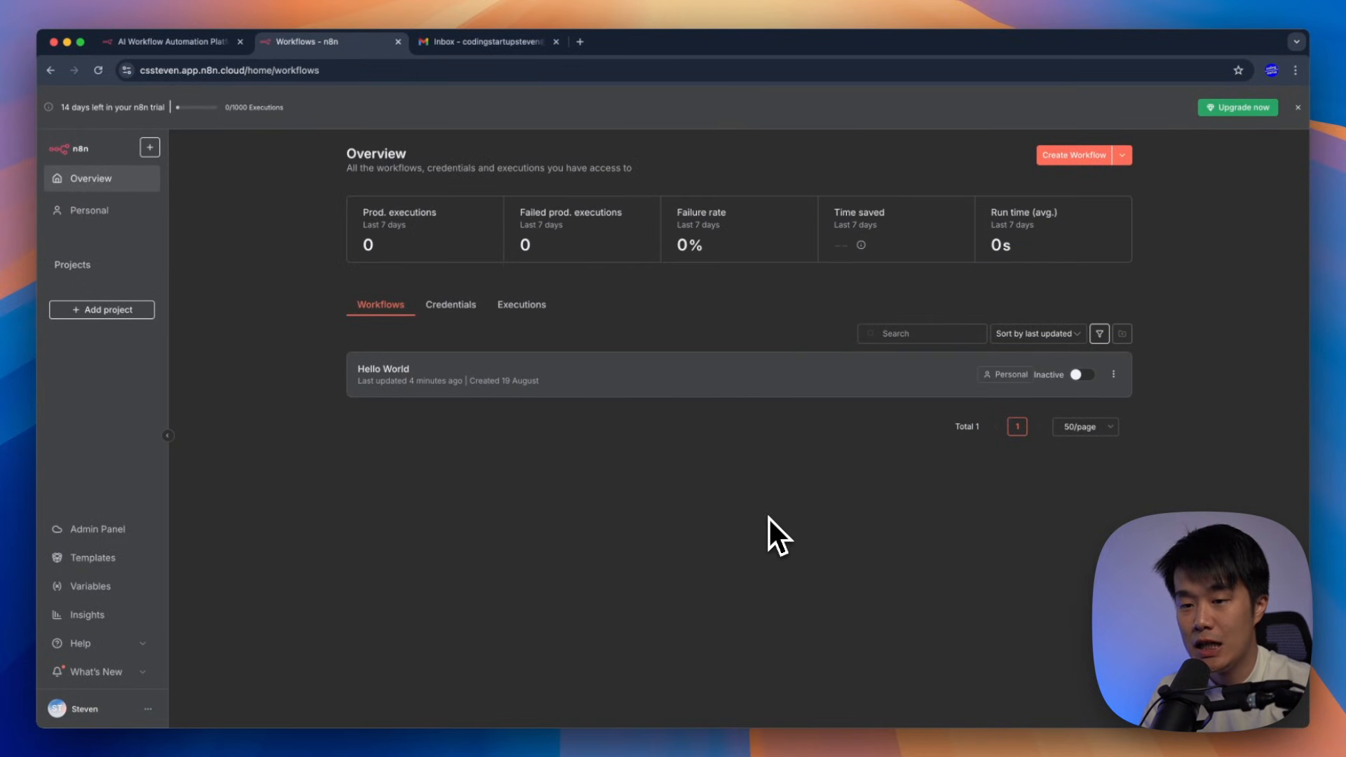
{"action": "left_click", "coordinate": [1084, 155]}
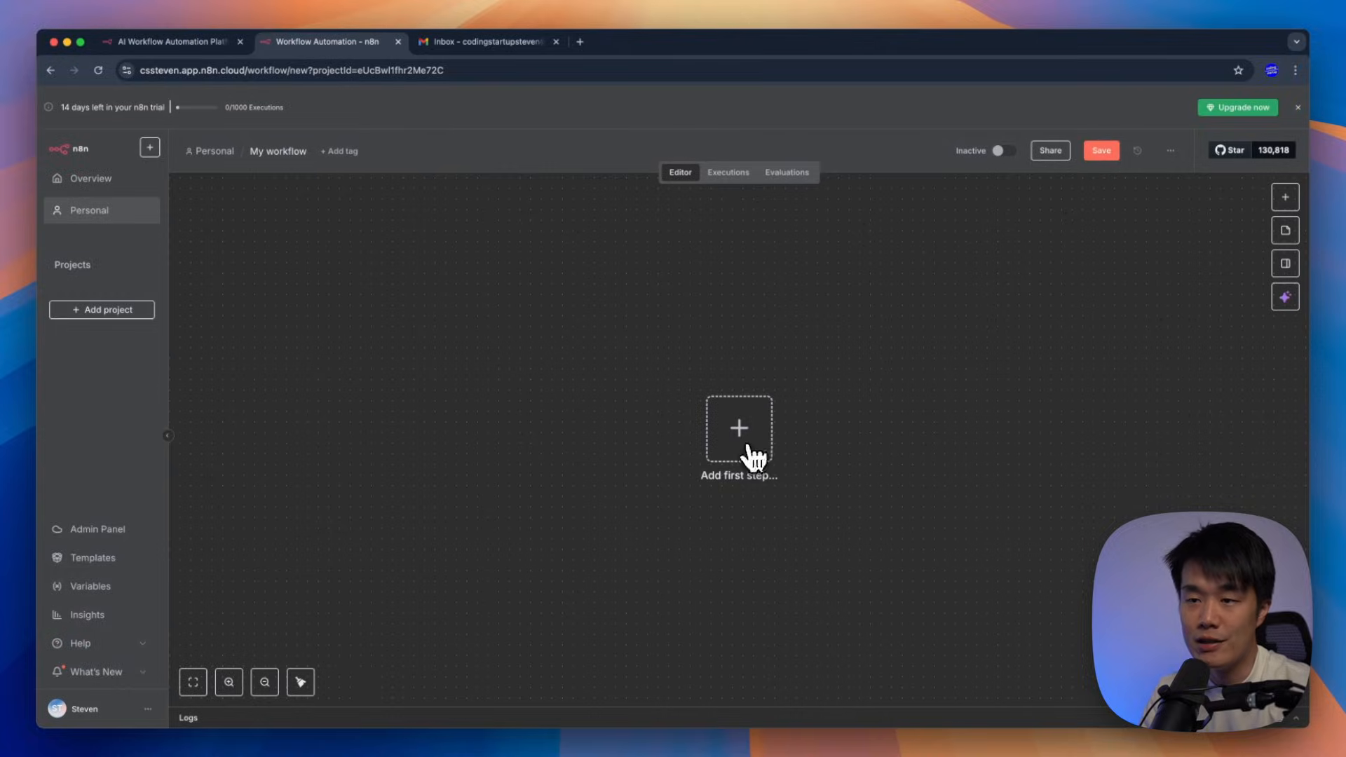
{"action": "left_click_drag", "start_coordinate": [751, 452], "coordinate": [494, 452]}
{"action": "left_click", "coordinate": [491, 453]}
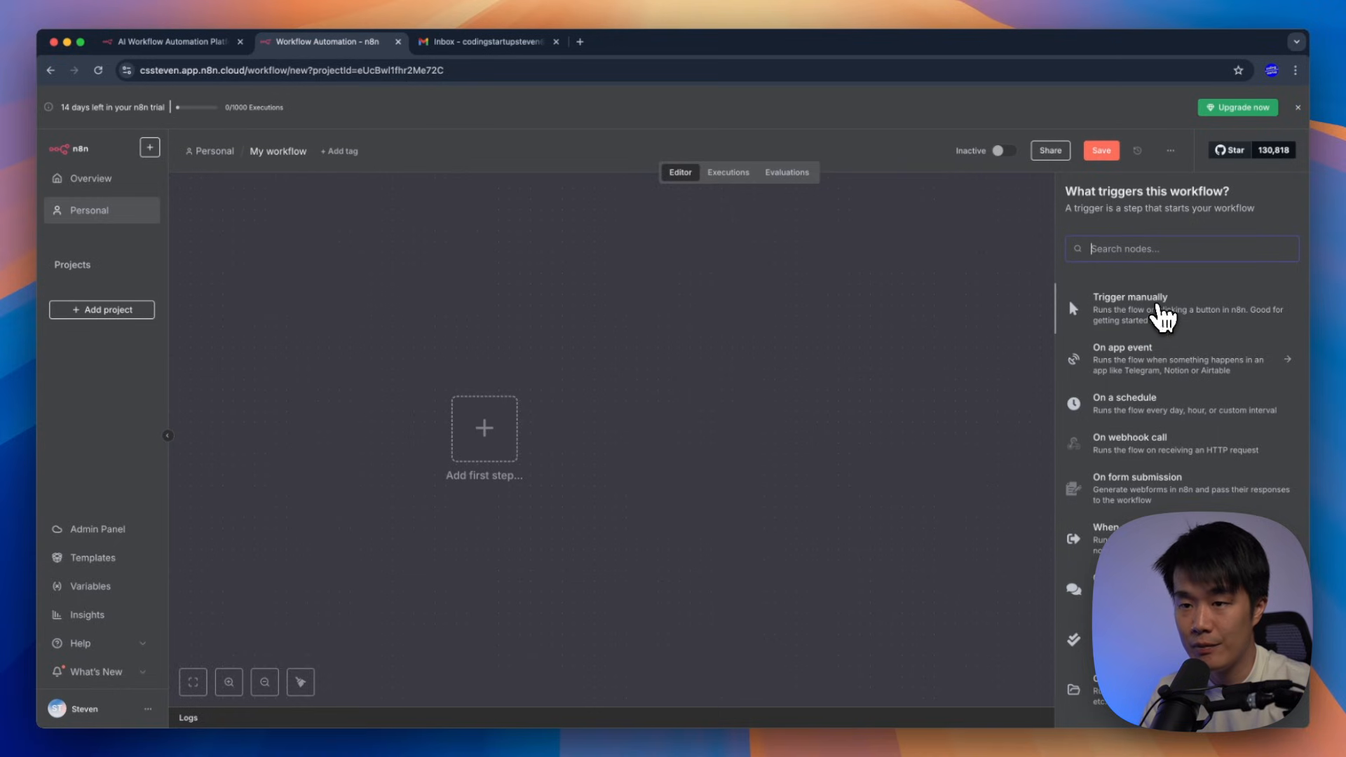
{"action": "left_click", "coordinate": [1161, 312]}
{"action": "left_click_drag", "start_coordinate": [730, 438], "coordinate": [451, 427]}
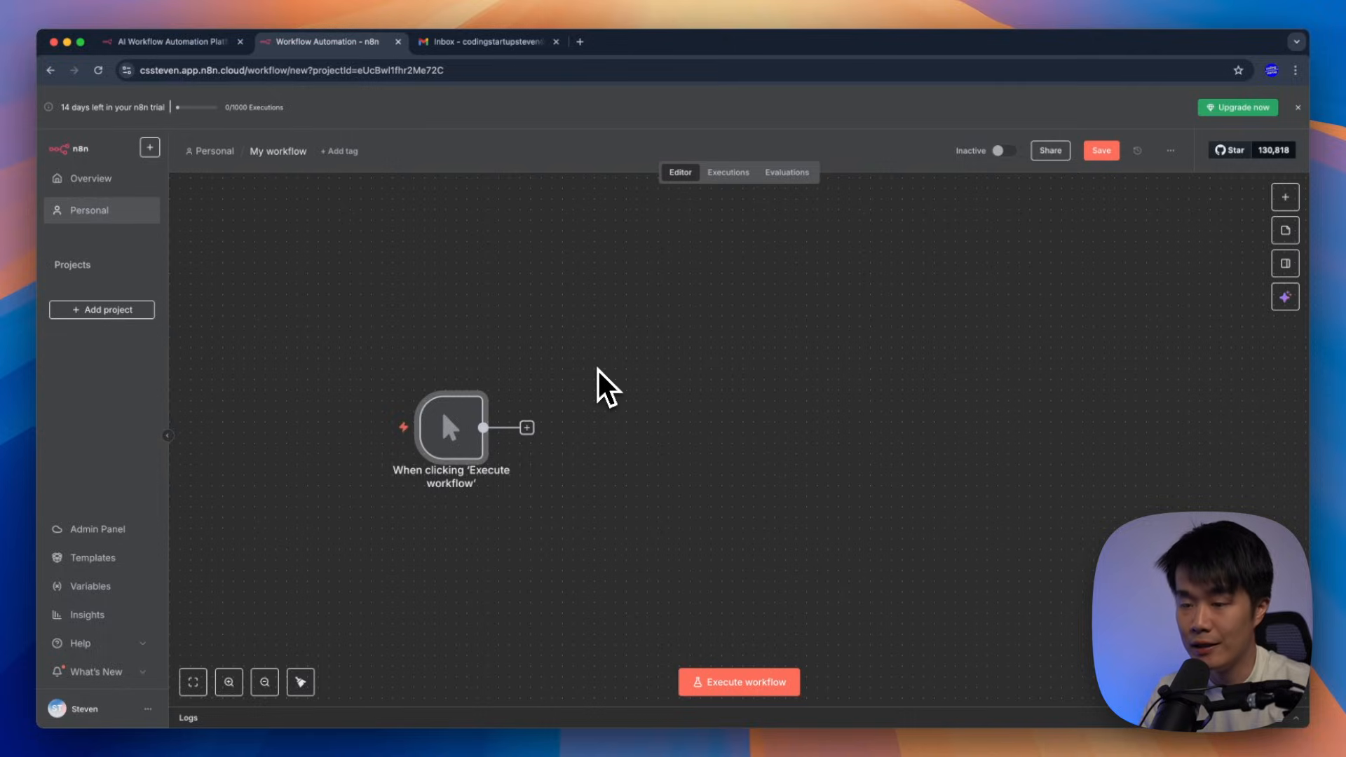
{"action": "key", "text": "super+t"}
Load the data.gov.mo Macau open-data portal home page
{"action": "type", "text": "data.gov"}
{"action": "key", "text": "Return"}
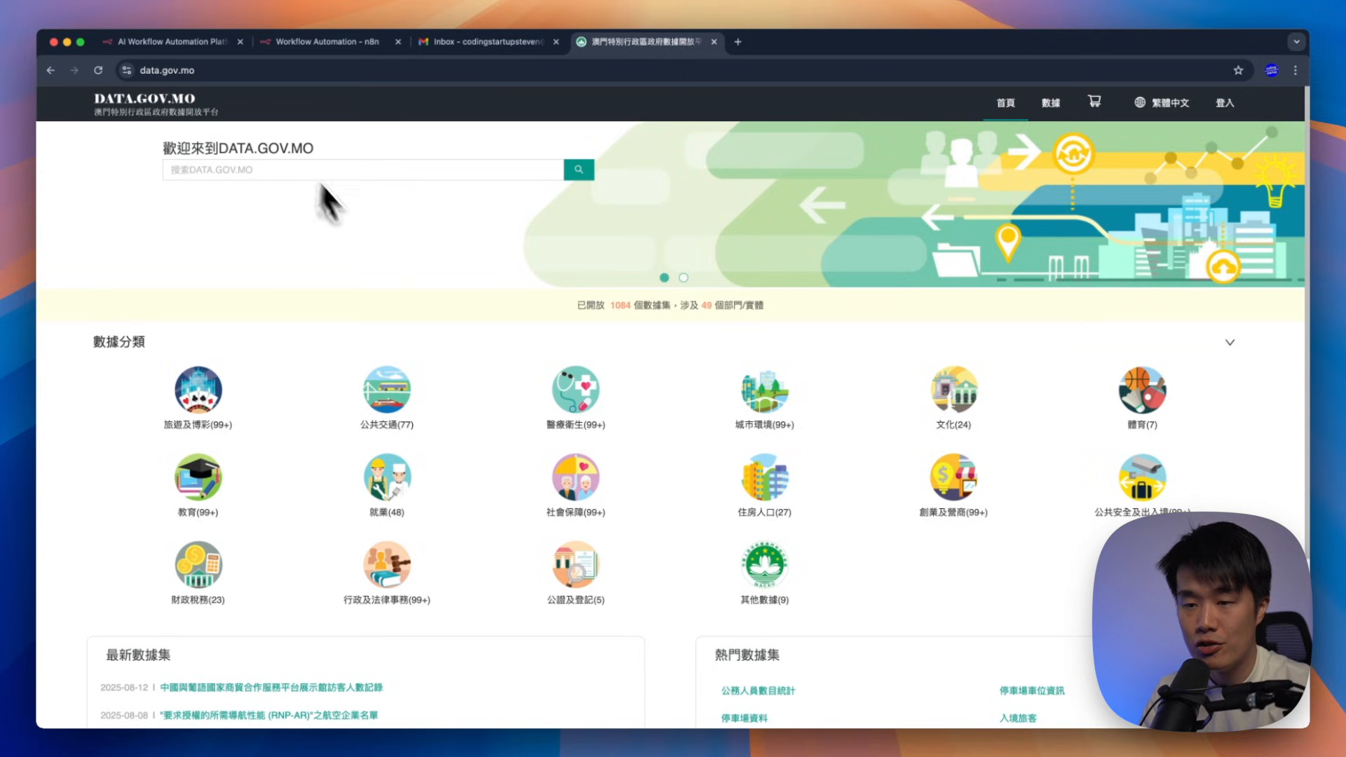
{"action": "left_click", "coordinate": [379, 410]}
{"action": "scroll", "coordinate": [791, 451], "scroll_direction": "down", "scroll_amount": 5}
{"action": "scroll", "coordinate": [772, 465], "scroll_direction": "up", "scroll_amount": 1}
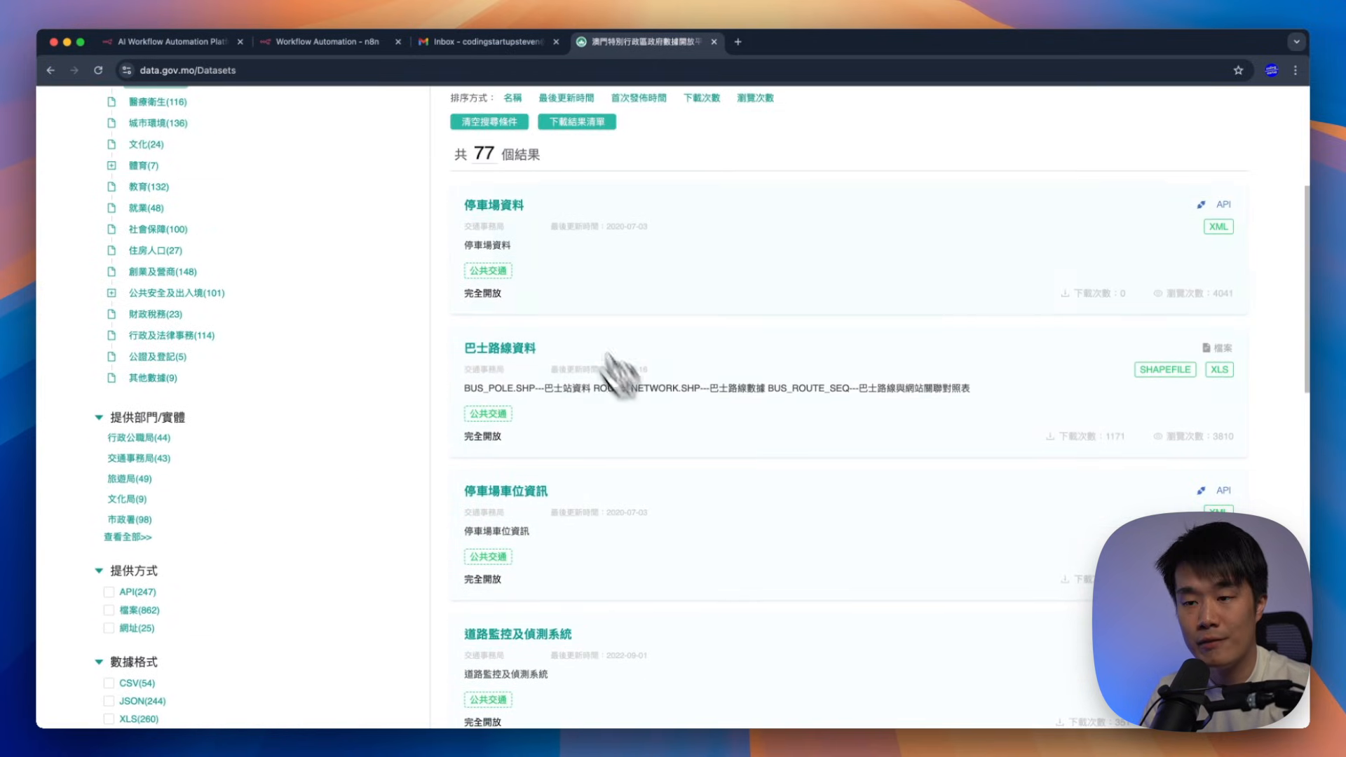
{"action": "left_click", "coordinate": [50, 71]}
Open the 城市環境 category's 實時天氣 dataset and its first XML feed, p_actualweather.xml
{"action": "left_click", "coordinate": [754, 414]}
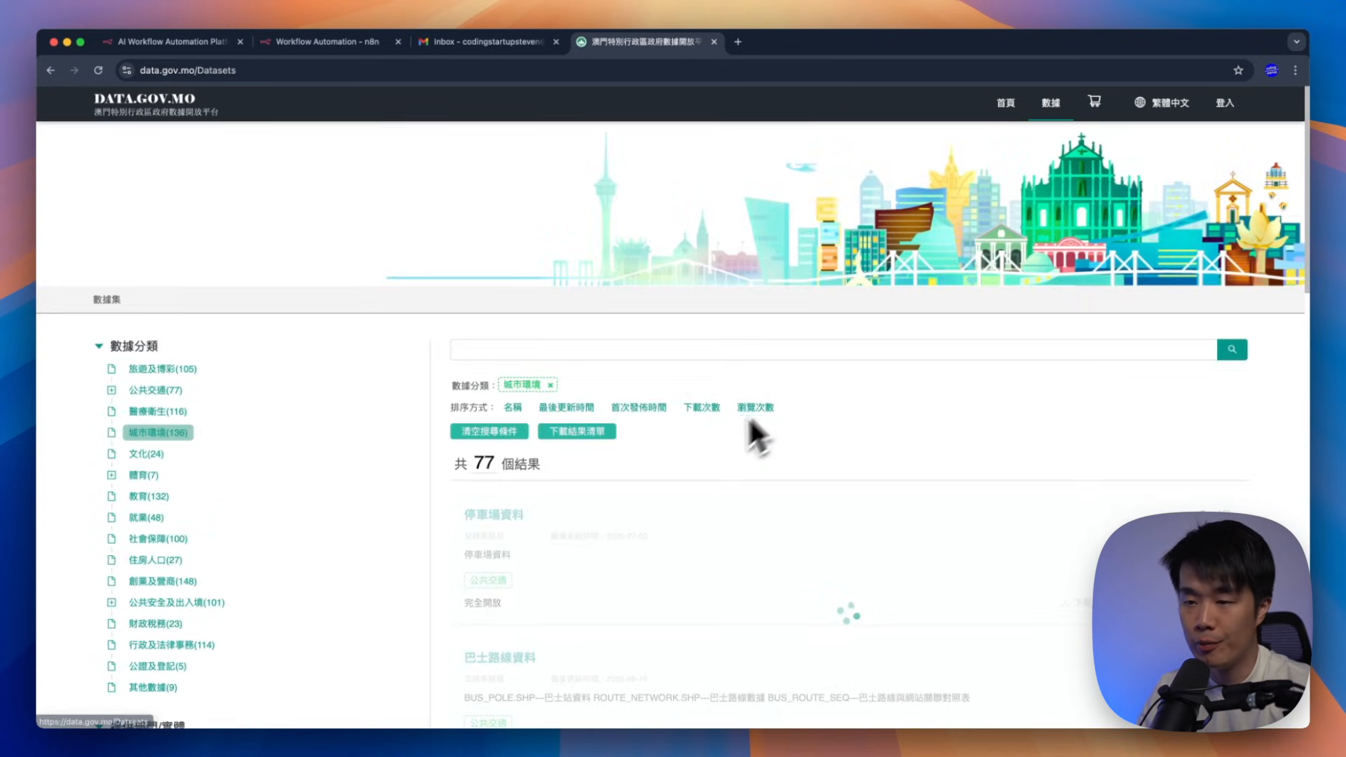
{"action": "scroll", "coordinate": [698, 450], "scroll_direction": "down", "scroll_amount": 6}
{"action": "left_click", "coordinate": [502, 441]}
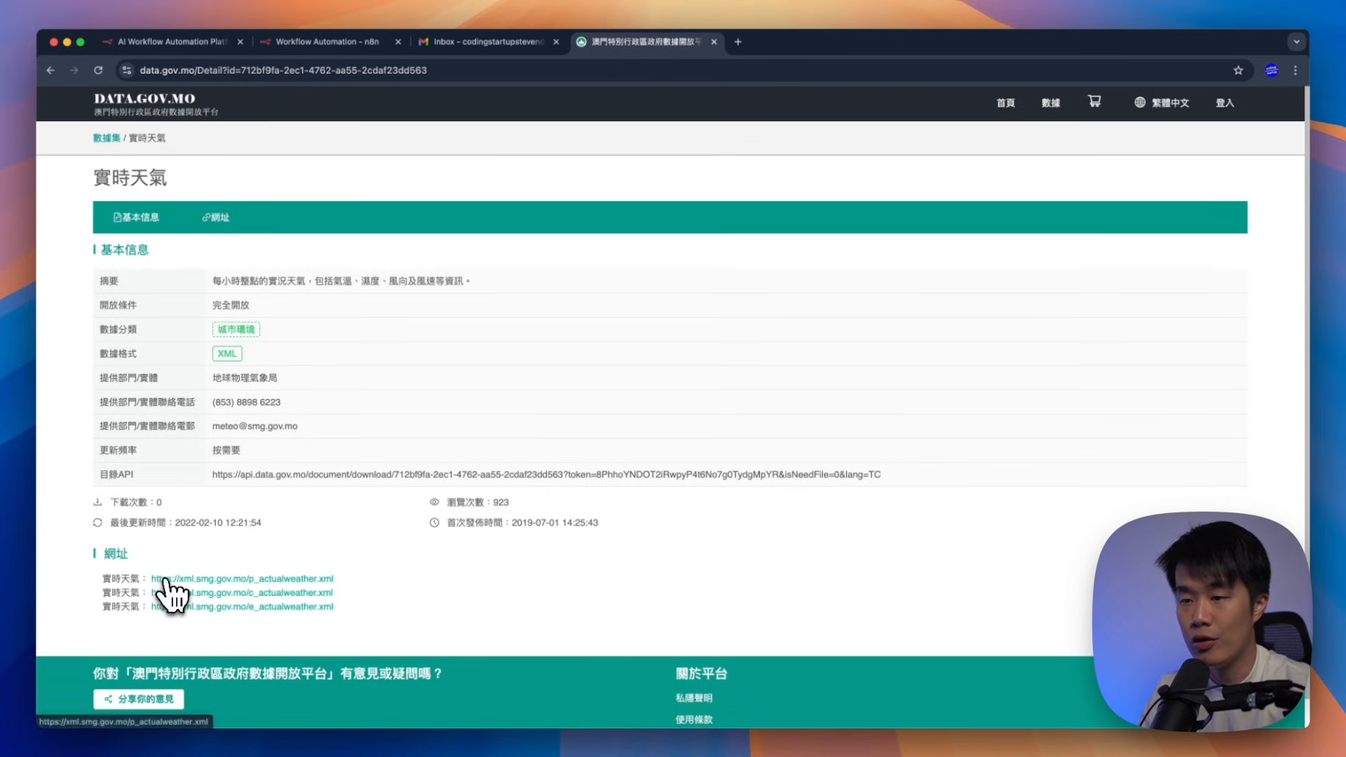
{"action": "left_click", "coordinate": [163, 580]}
{"action": "scroll", "coordinate": [421, 427], "scroll_direction": "down", "scroll_amount": 3}
{"action": "scroll", "coordinate": [420, 392], "scroll_direction": "up", "scroll_amount": 3}
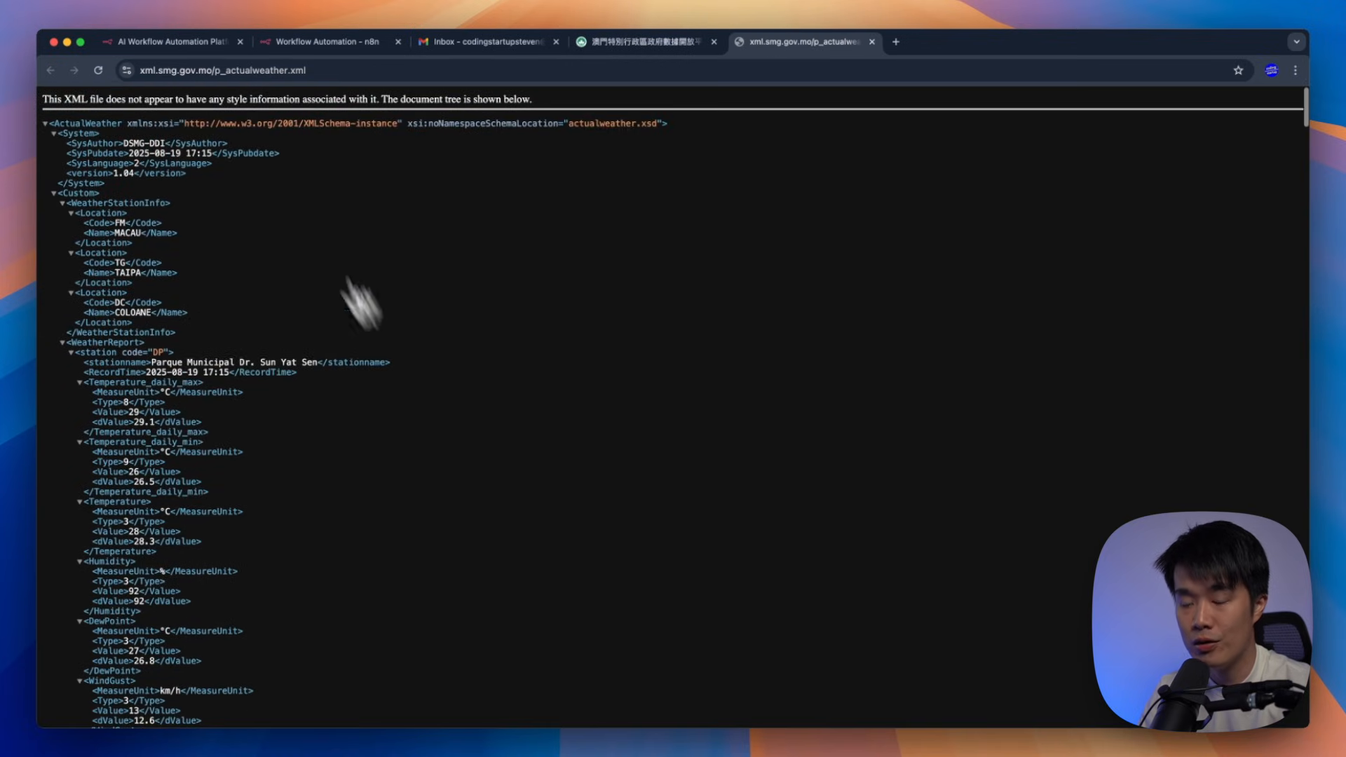
Trim the address to the xml.smg.gov.mo feed index and examine the brief actual weather feed
{"action": "left_click_drag", "start_coordinate": [209, 70], "coordinate": [460, 72]}
{"action": "key", "text": "BackSpace"}
{"action": "key", "text": "Return"}
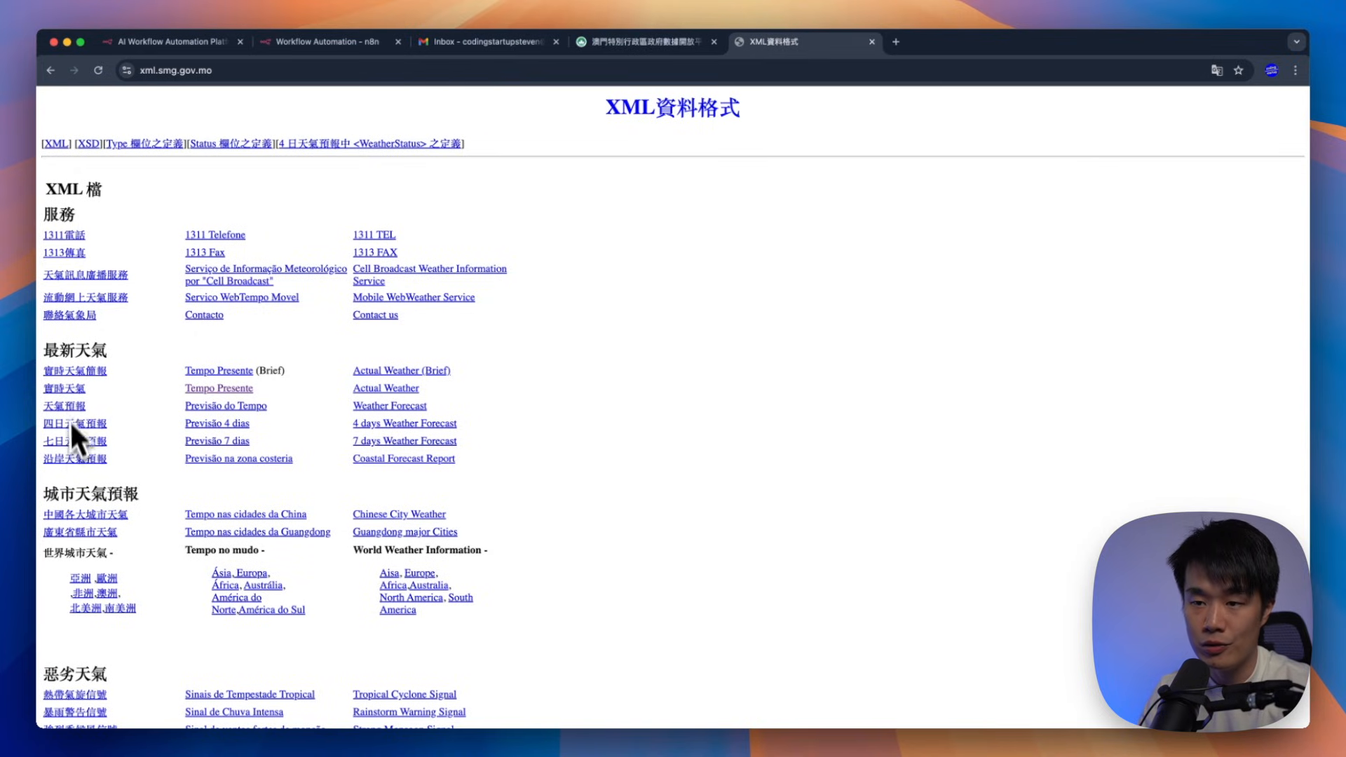
{"action": "left_click", "coordinate": [74, 374]}
{"action": "left_click_drag", "start_coordinate": [212, 146], "coordinate": [375, 551]}
{"action": "left_click_drag", "start_coordinate": [394, 547], "coordinate": [327, 174]}
{"action": "left_click", "coordinate": [311, 229]}
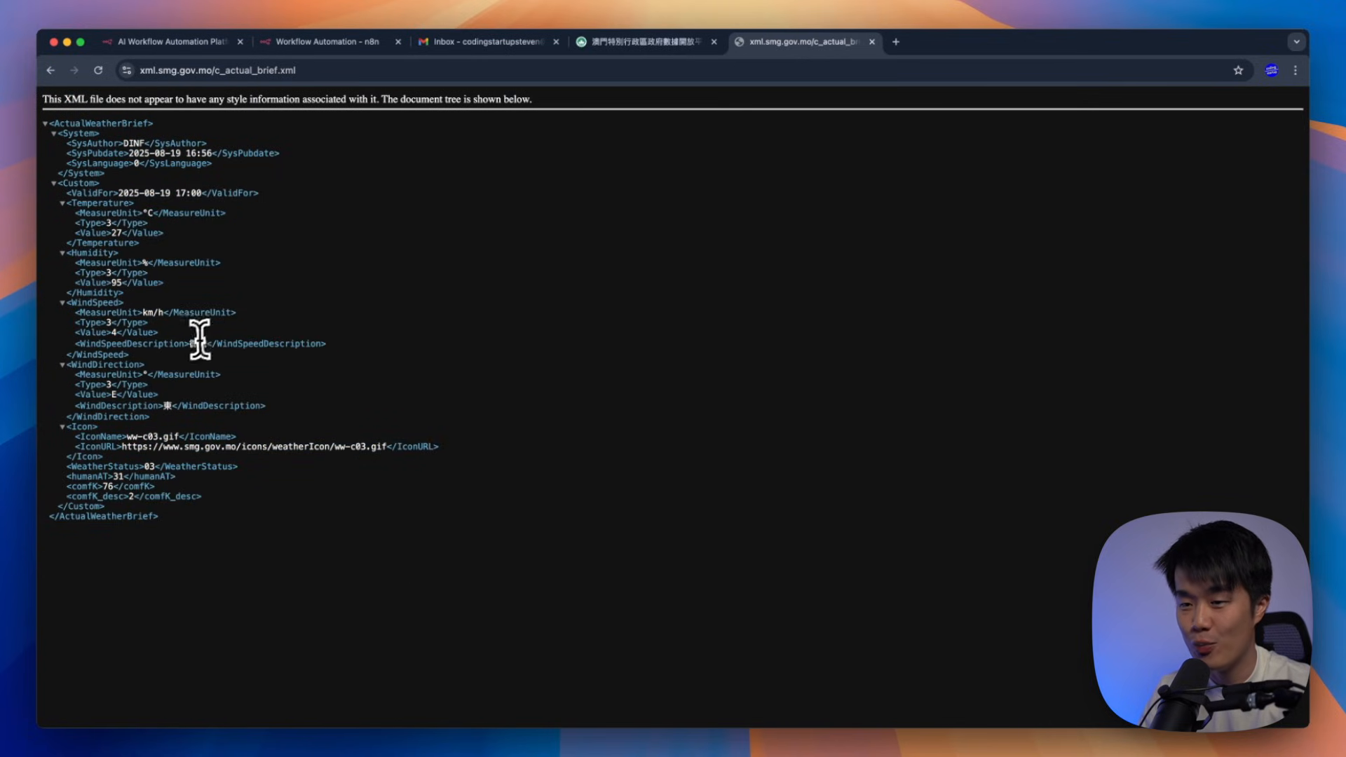
Open the c_forecast.xml forecast feed, copy its address, and return to the n8n tab
{"action": "left_click", "coordinate": [53, 78]}
{"action": "left_click", "coordinate": [111, 385]}
{"action": "left_click_drag", "start_coordinate": [152, 197], "coordinate": [290, 201]}
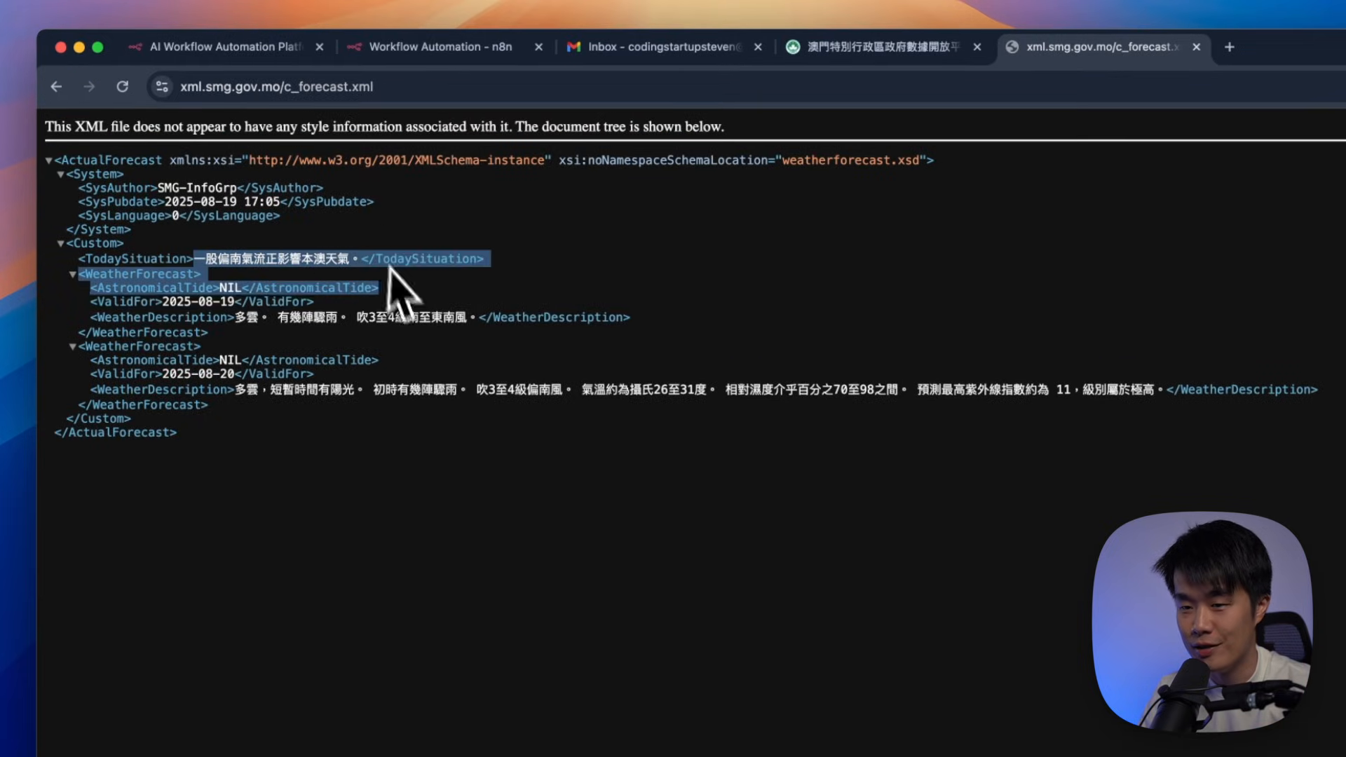
{"action": "left_click", "coordinate": [413, 404]}
{"action": "left_click", "coordinate": [413, 86]}
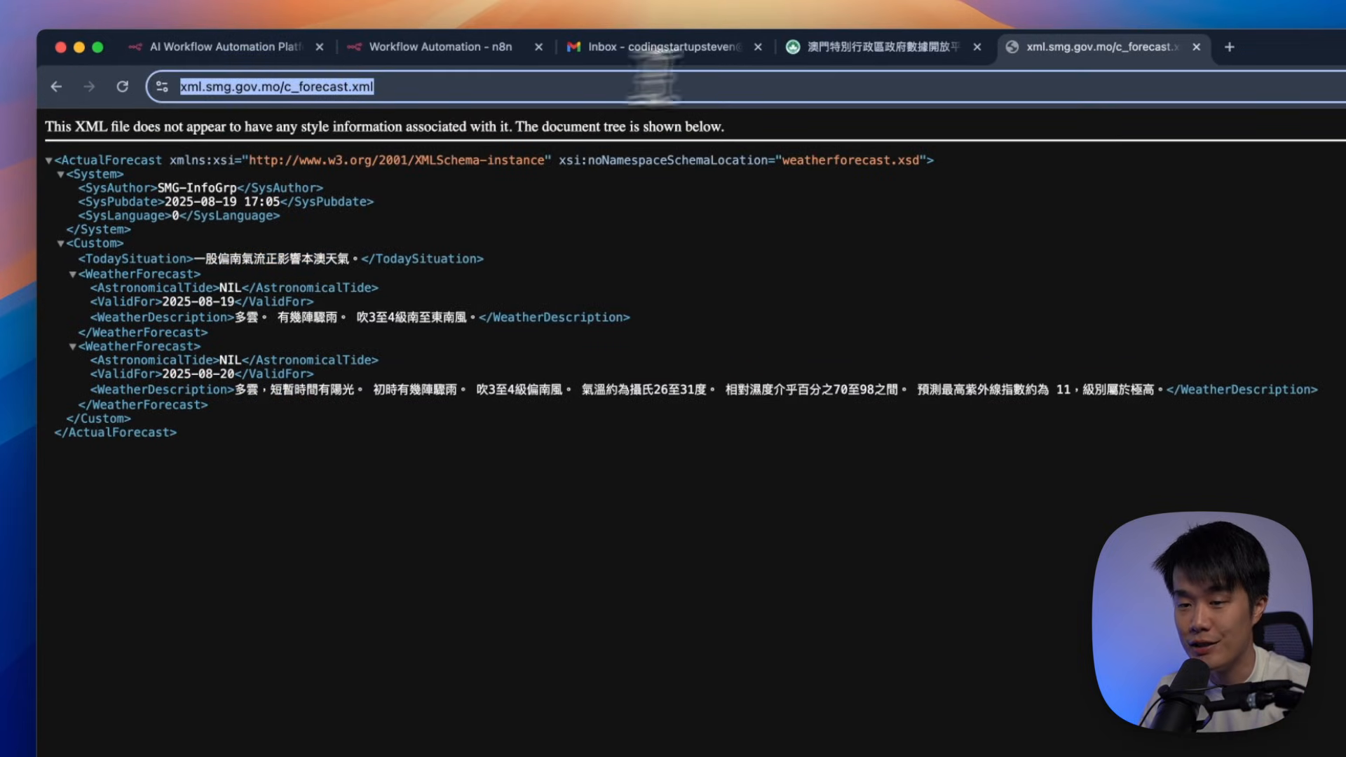
{"action": "left_click", "coordinate": [873, 49]}
{"action": "left_click", "coordinate": [680, 51]}
{"action": "left_click", "coordinate": [452, 49]}
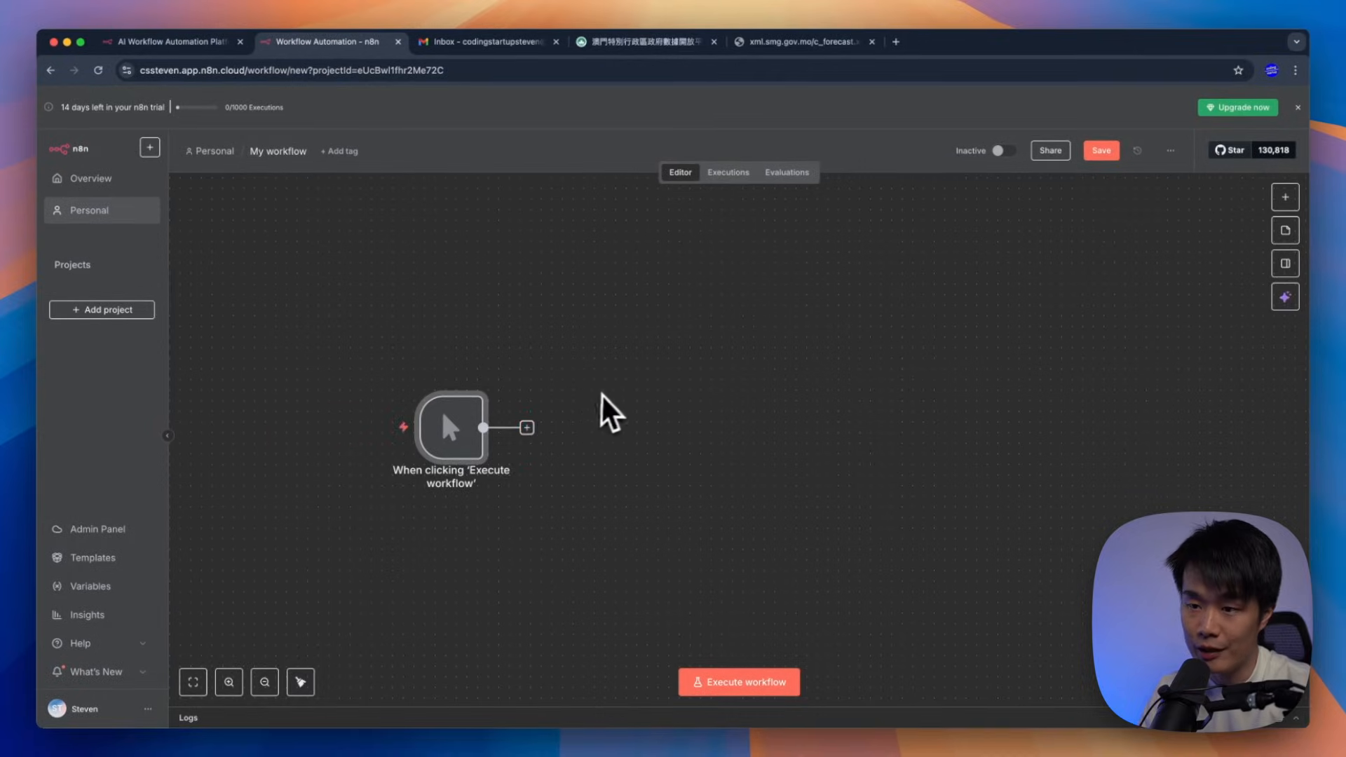
{"action": "key", "text": "super+t"}
{"action": "type", "text": "www"}
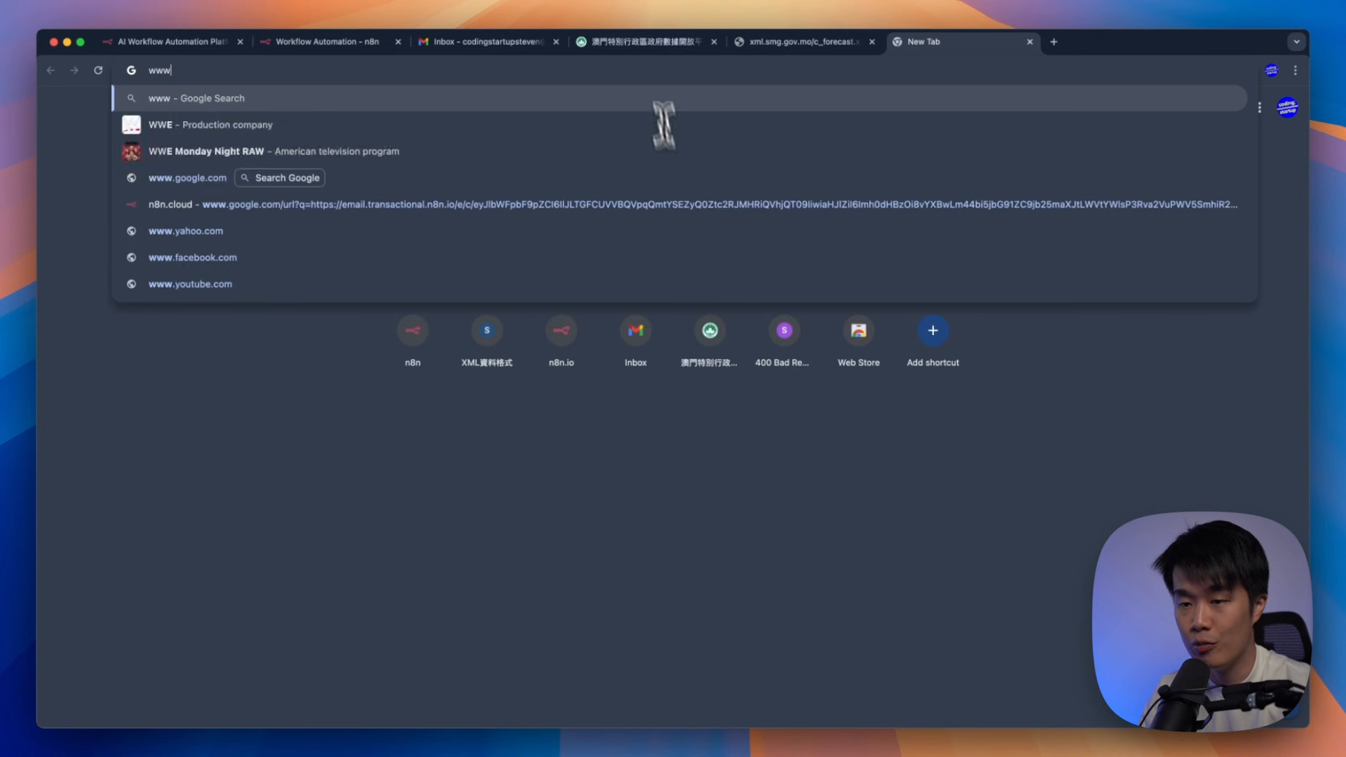
{"action": "type", "text": ".smg.gov.mo"}
{"action": "key", "text": "Return"}
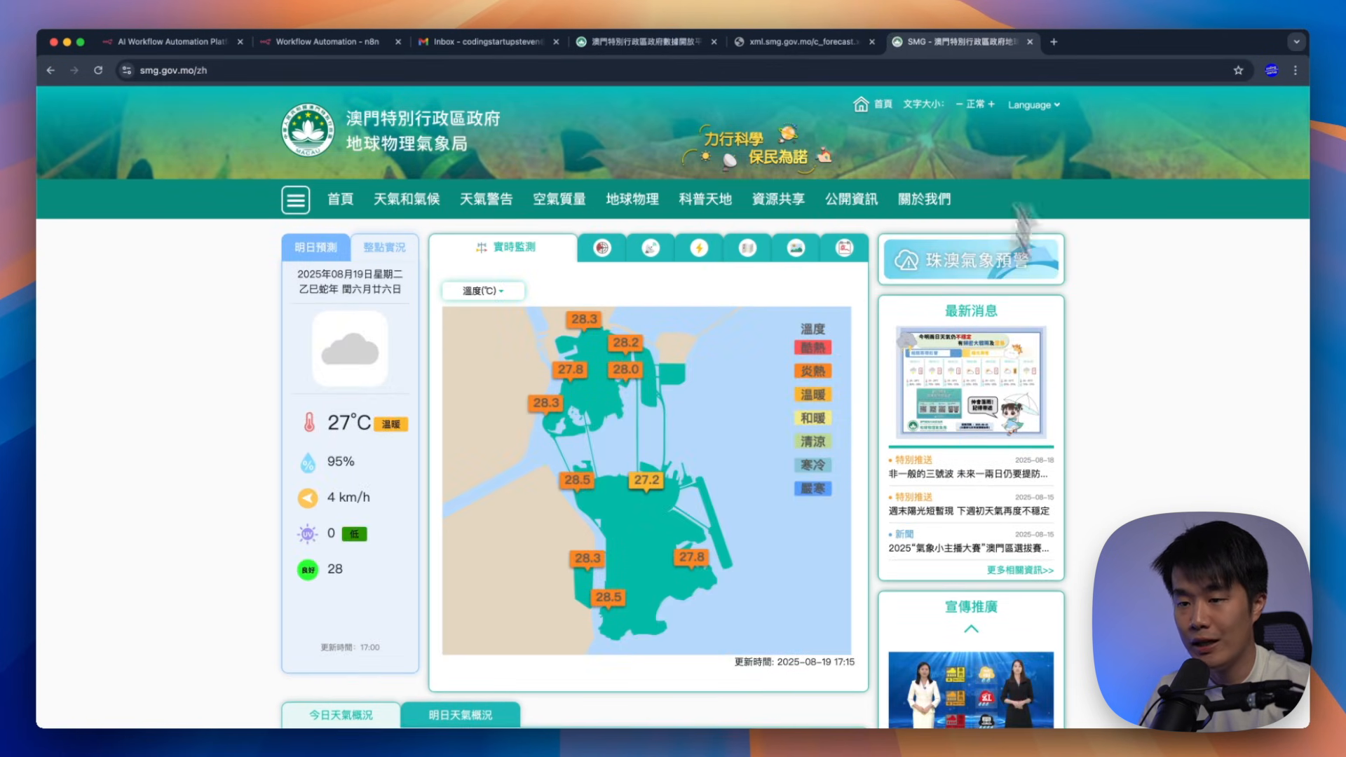
{"action": "scroll", "coordinate": [954, 413], "scroll_direction": "down", "scroll_amount": 10}
{"action": "scroll", "coordinate": [954, 414], "scroll_direction": "up", "scroll_amount": 10}
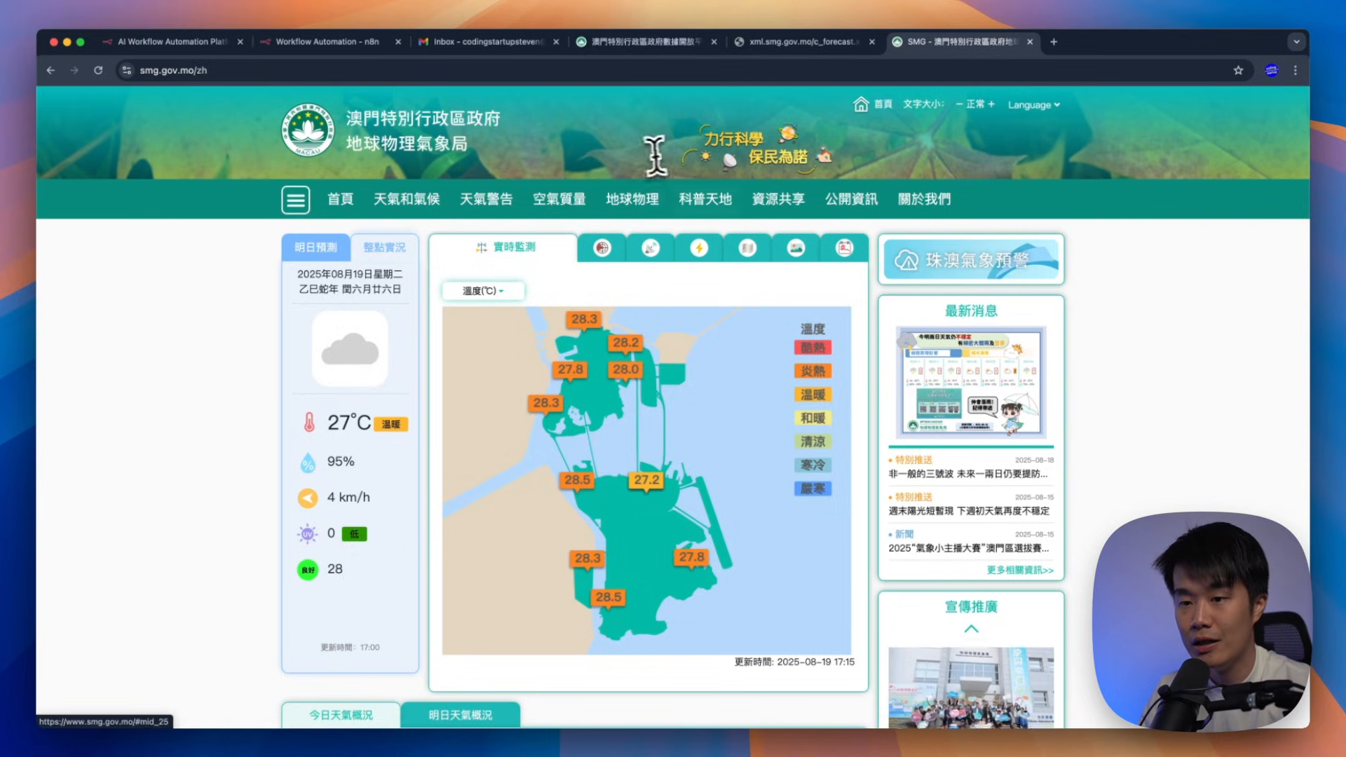
{"action": "key", "text": "super+w"}
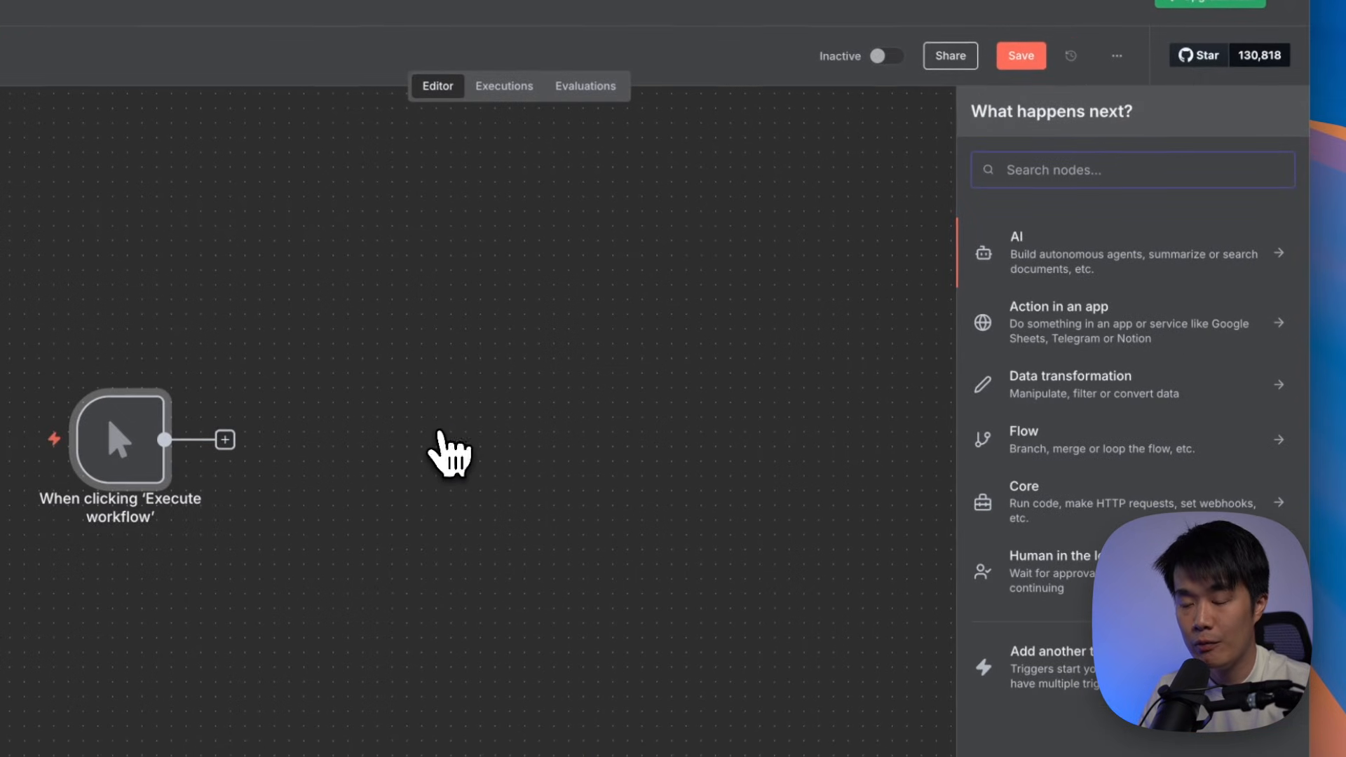
{"action": "type", "text": "http"}
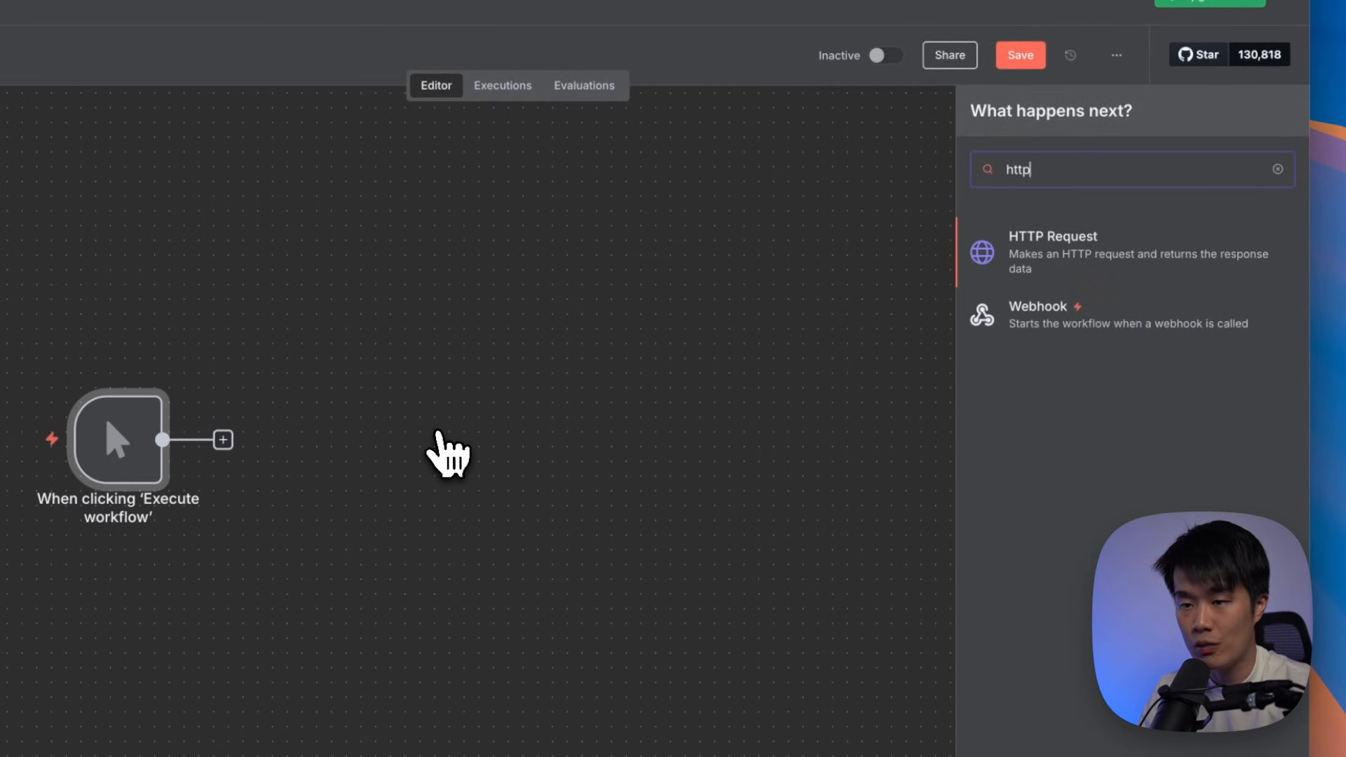
{"action": "left_click", "coordinate": [1100, 287]}
{"action": "left_click", "coordinate": [349, 212]}
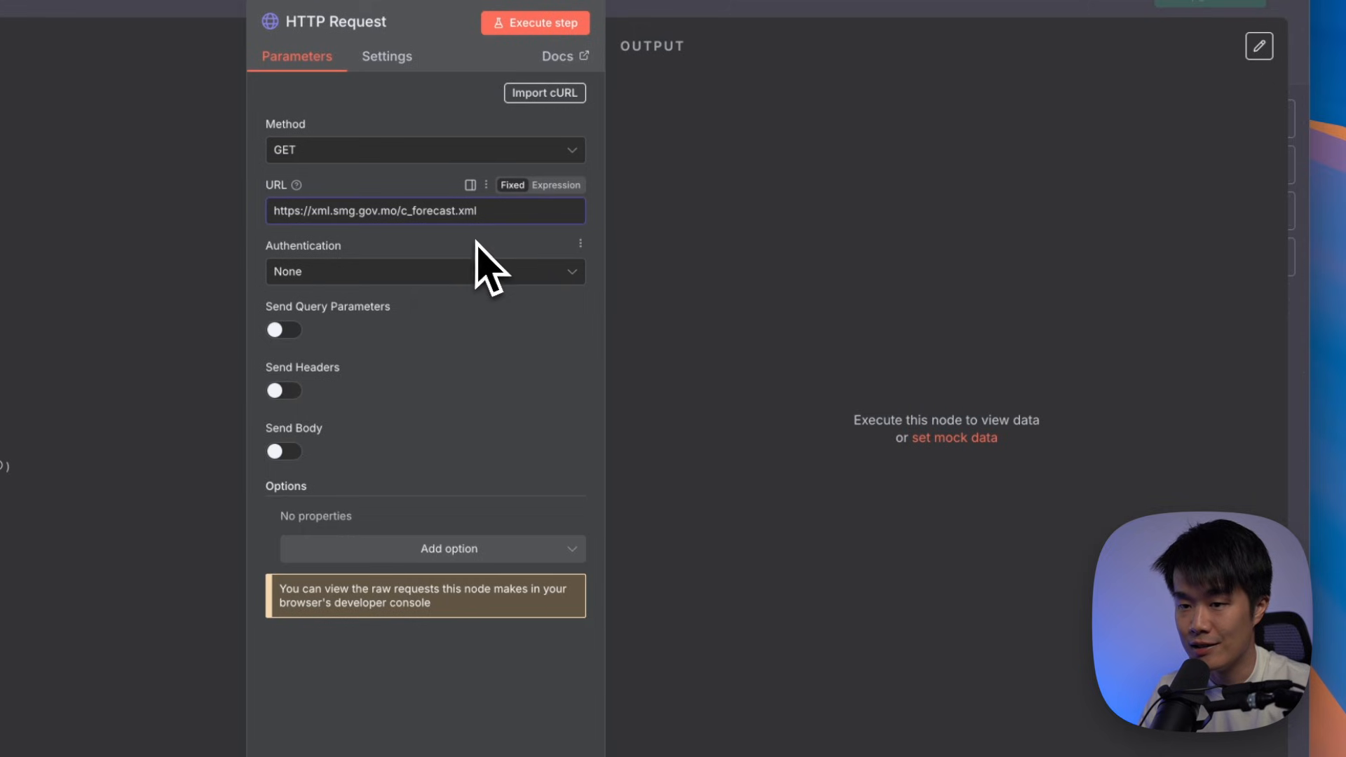
{"action": "left_click", "coordinate": [571, 25]}
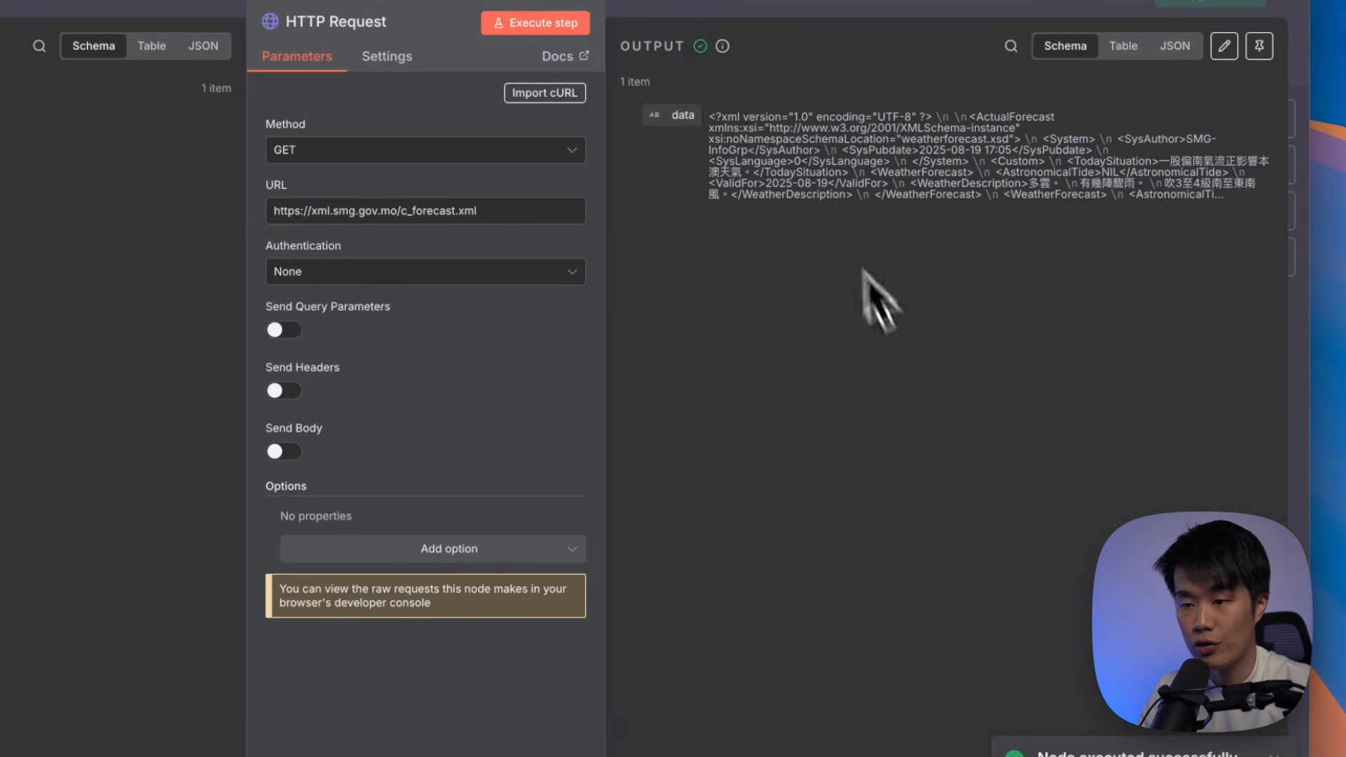
{"action": "left_click_drag", "start_coordinate": [823, 121], "coordinate": [886, 199]}
{"action": "left_click", "coordinate": [887, 198]}
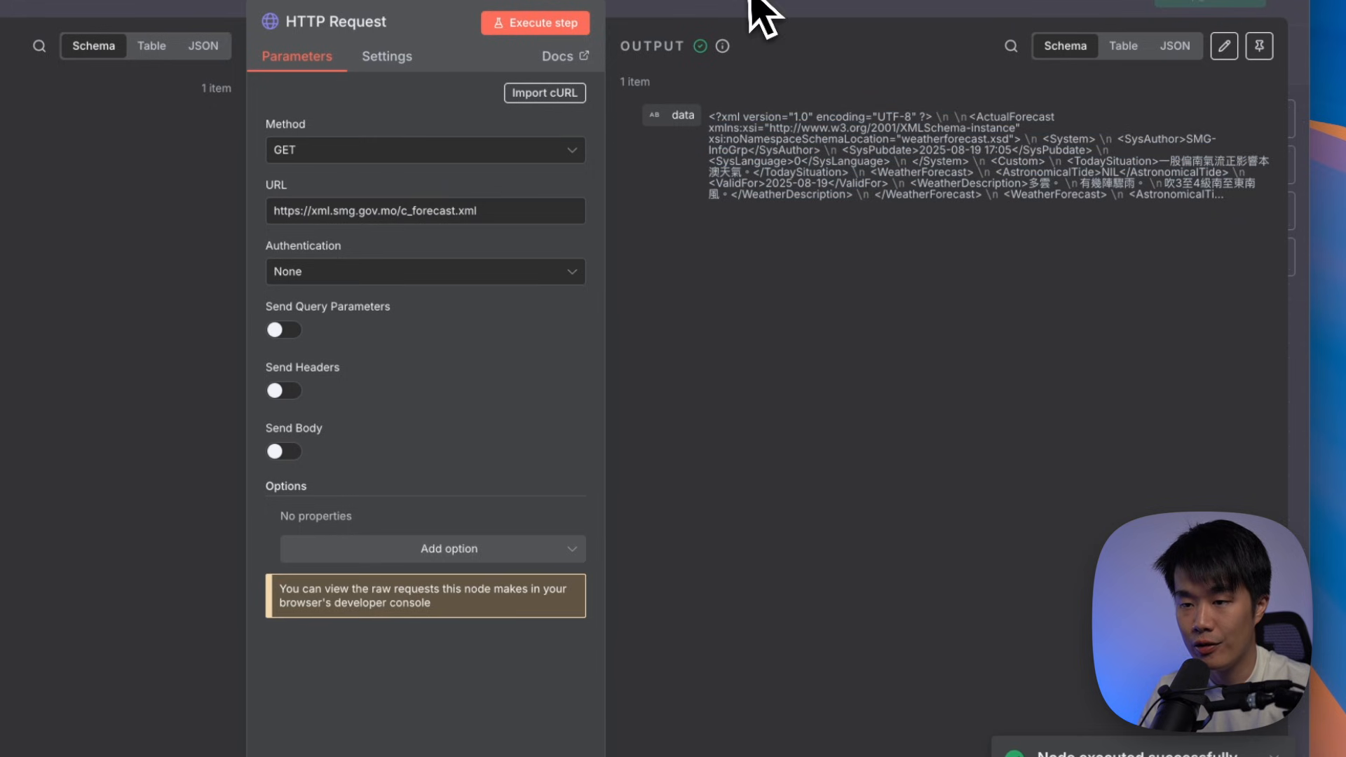
{"action": "left_click", "coordinate": [758, 6]}
{"action": "left_click_drag", "start_coordinate": [308, 484], "coordinate": [382, 484]}
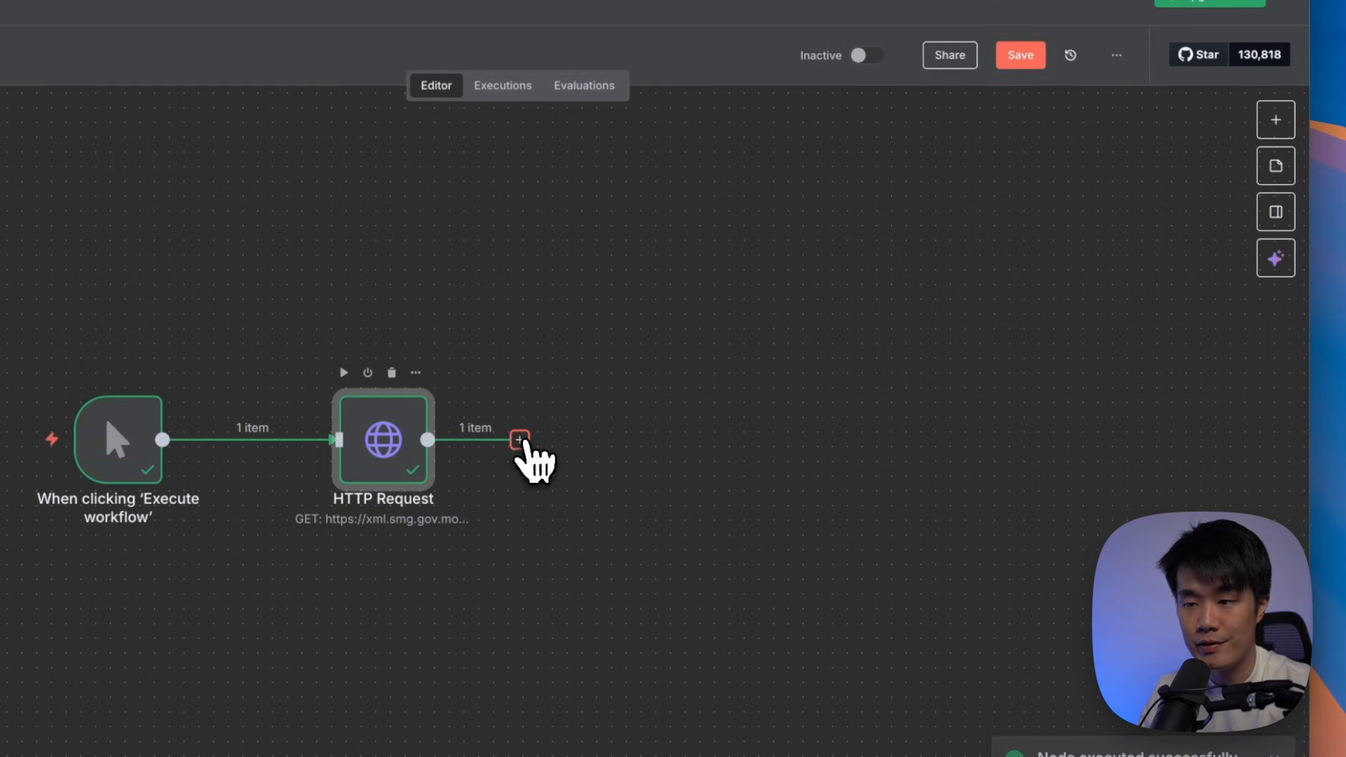
Add a Gmail Send a message node after the HTTP Request
{"action": "left_click", "coordinate": [520, 440]}
{"action": "type", "text": "gmail"}
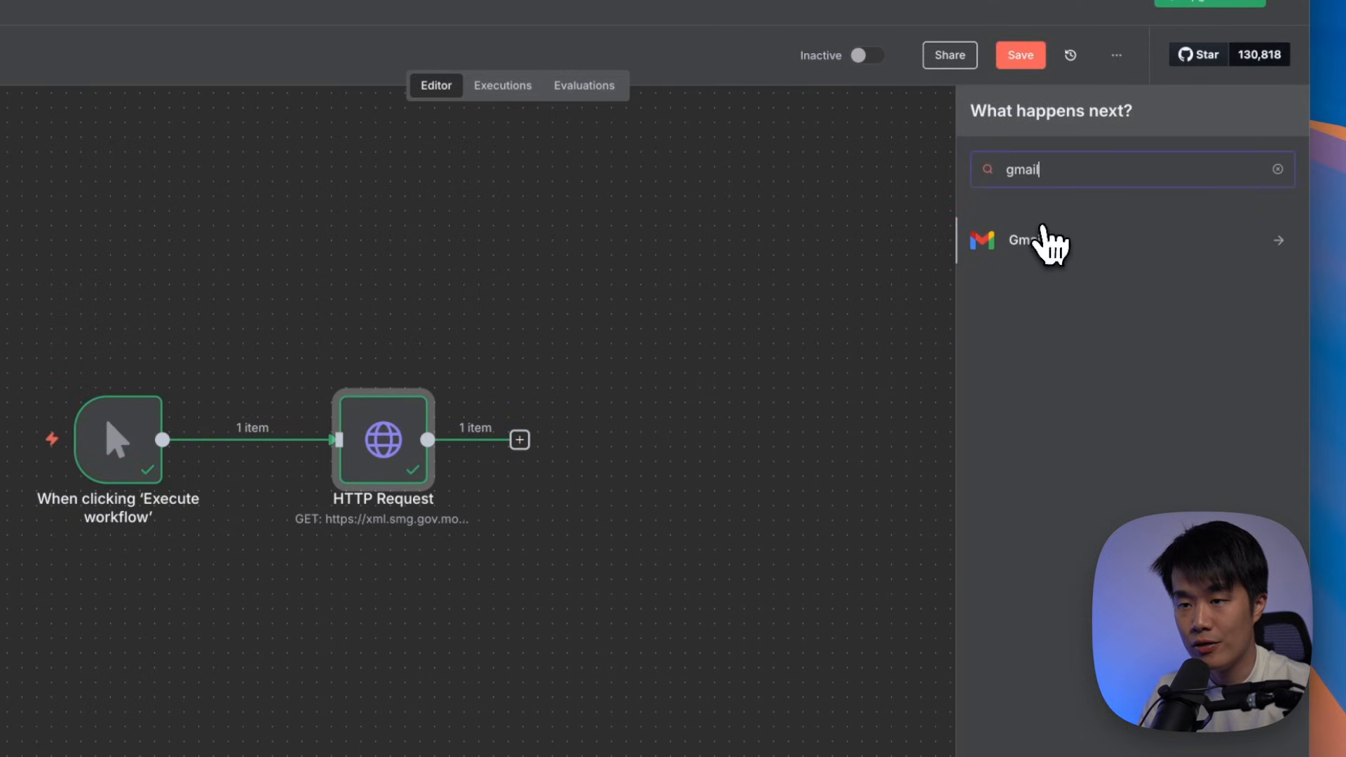
{"action": "left_click", "coordinate": [1037, 240]}
{"action": "left_click", "coordinate": [1080, 572]}
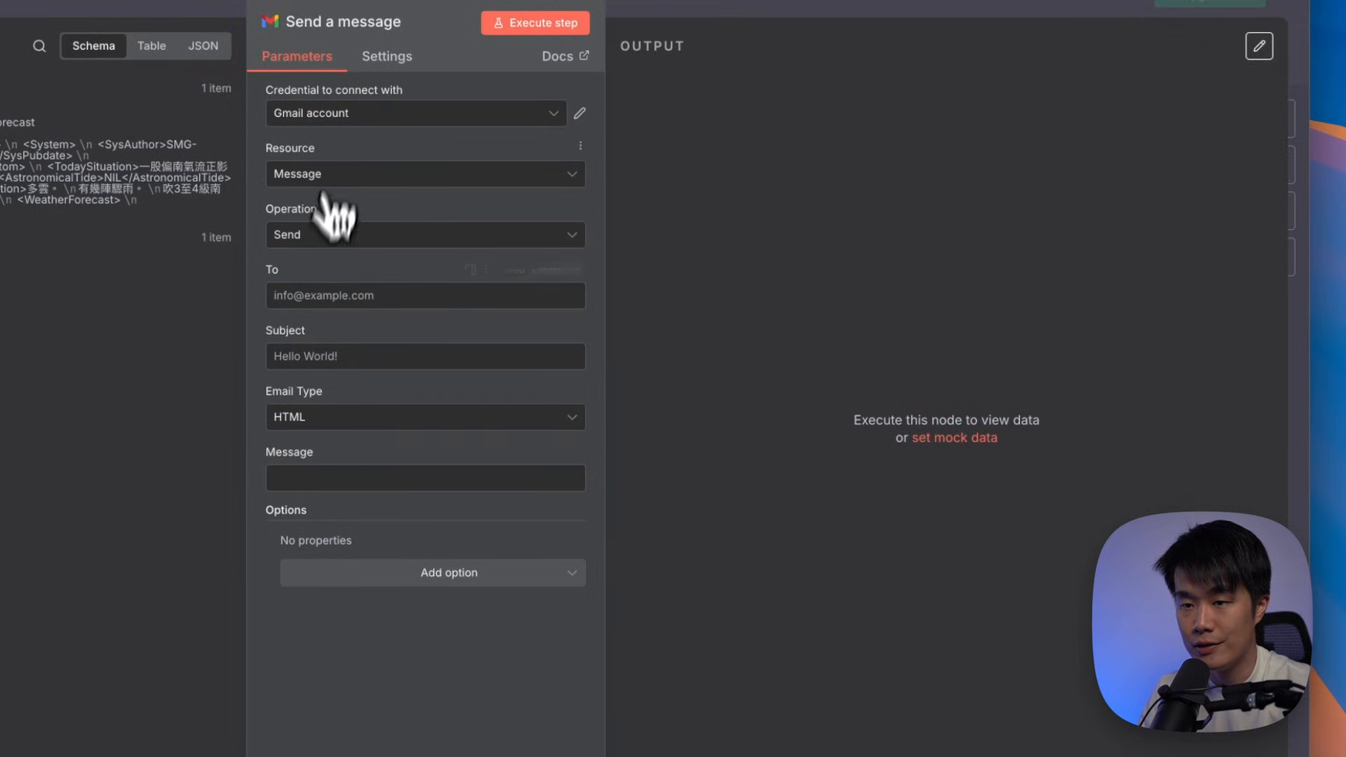
Fill in the recipient, subject 'Weather Forecast' and message {{ $json.data }}, then test-send it
{"action": "left_click", "coordinate": [341, 295]}
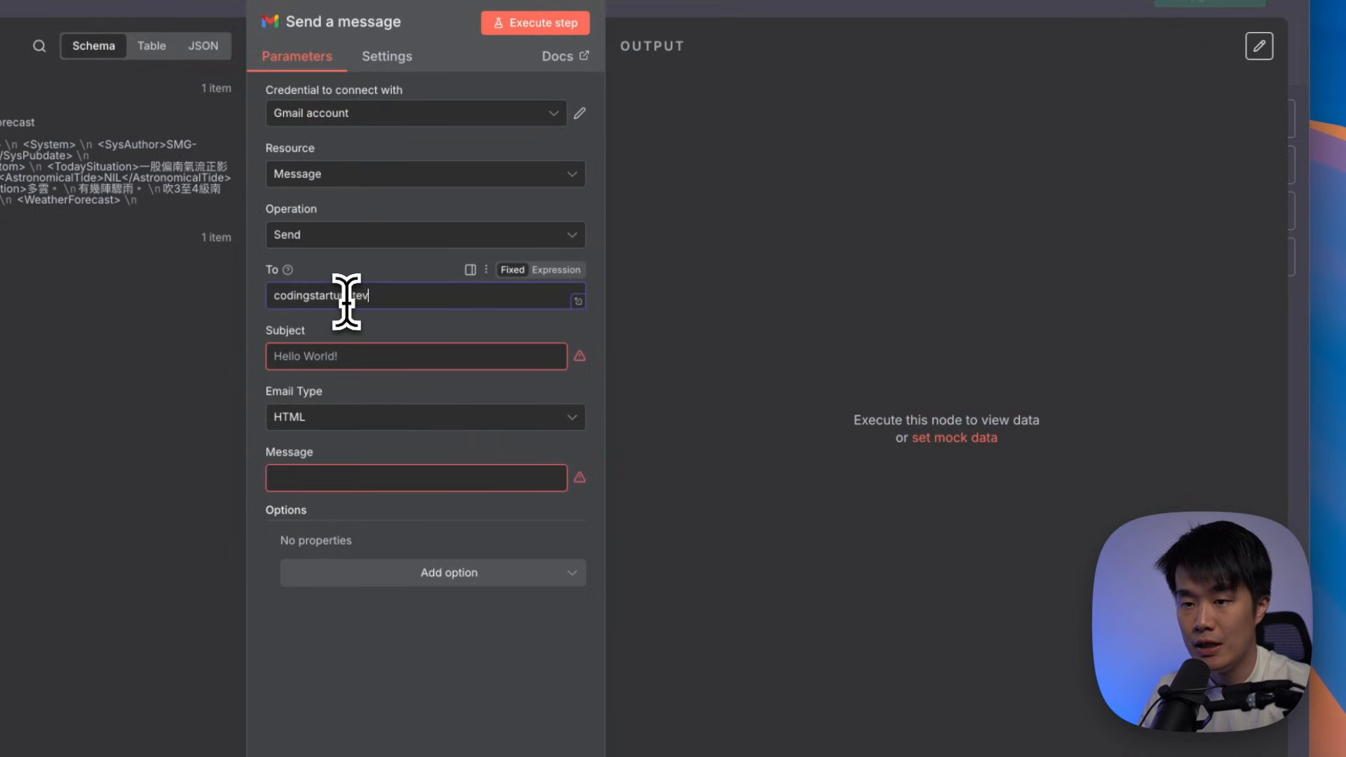
{"action": "left_click", "coordinate": [377, 355]}
{"action": "type", "text": "Weather Forecast"}
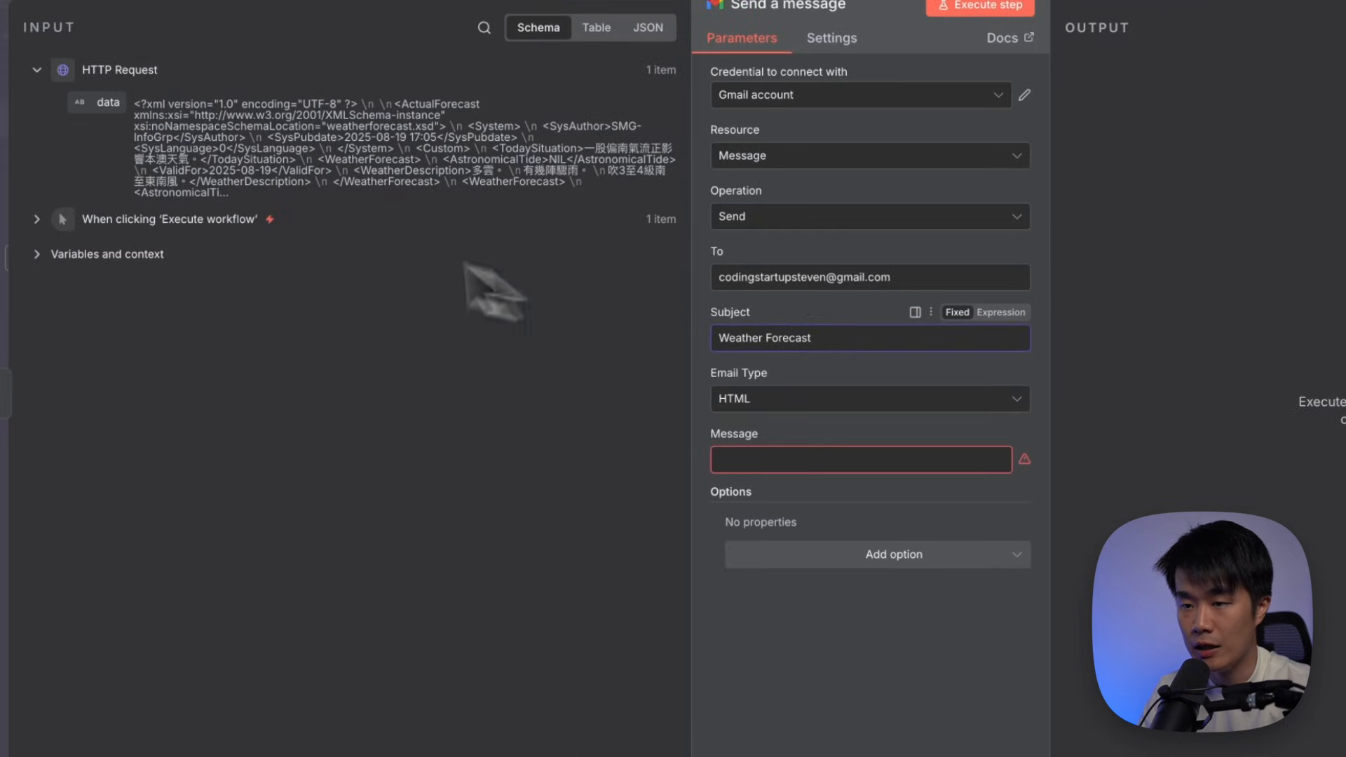
{"action": "left_click_drag", "start_coordinate": [0, 119], "coordinate": [353, 490]}
{"action": "left_click_drag", "start_coordinate": [798, 470], "coordinate": [754, 460]}
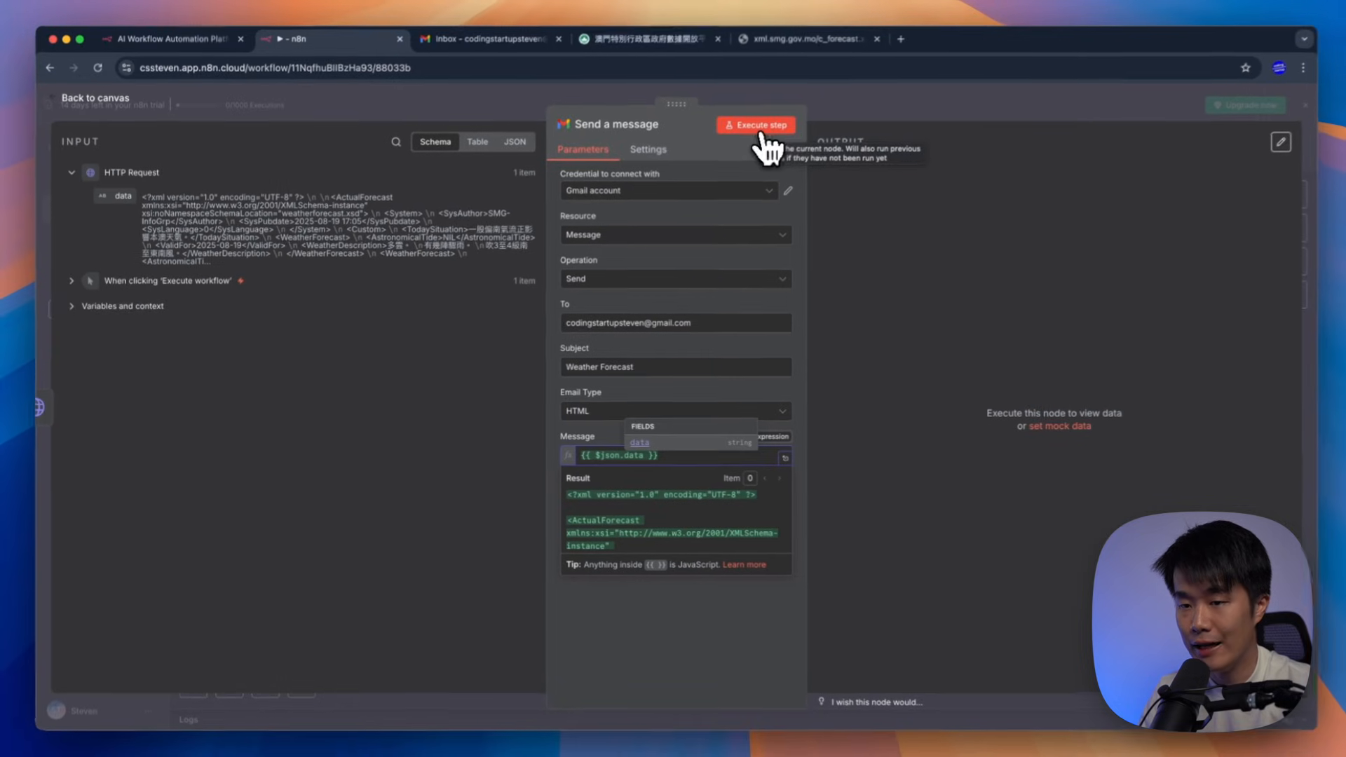
{"action": "left_click", "coordinate": [946, 28]}
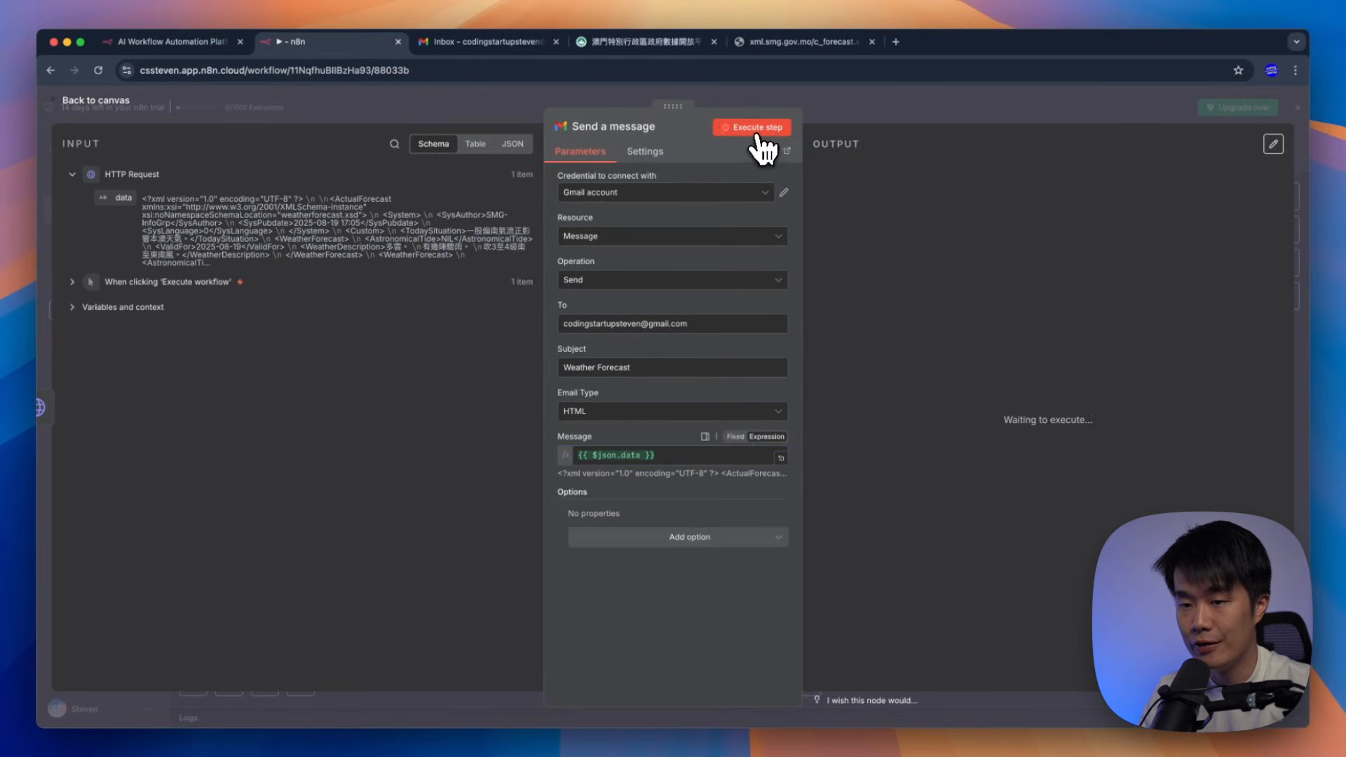
Read the new Weather Forecast email, zooming to 150% and back to 100%, then return to n8n
{"action": "left_click", "coordinate": [487, 41]}
{"action": "left_click", "coordinate": [95, 193]}
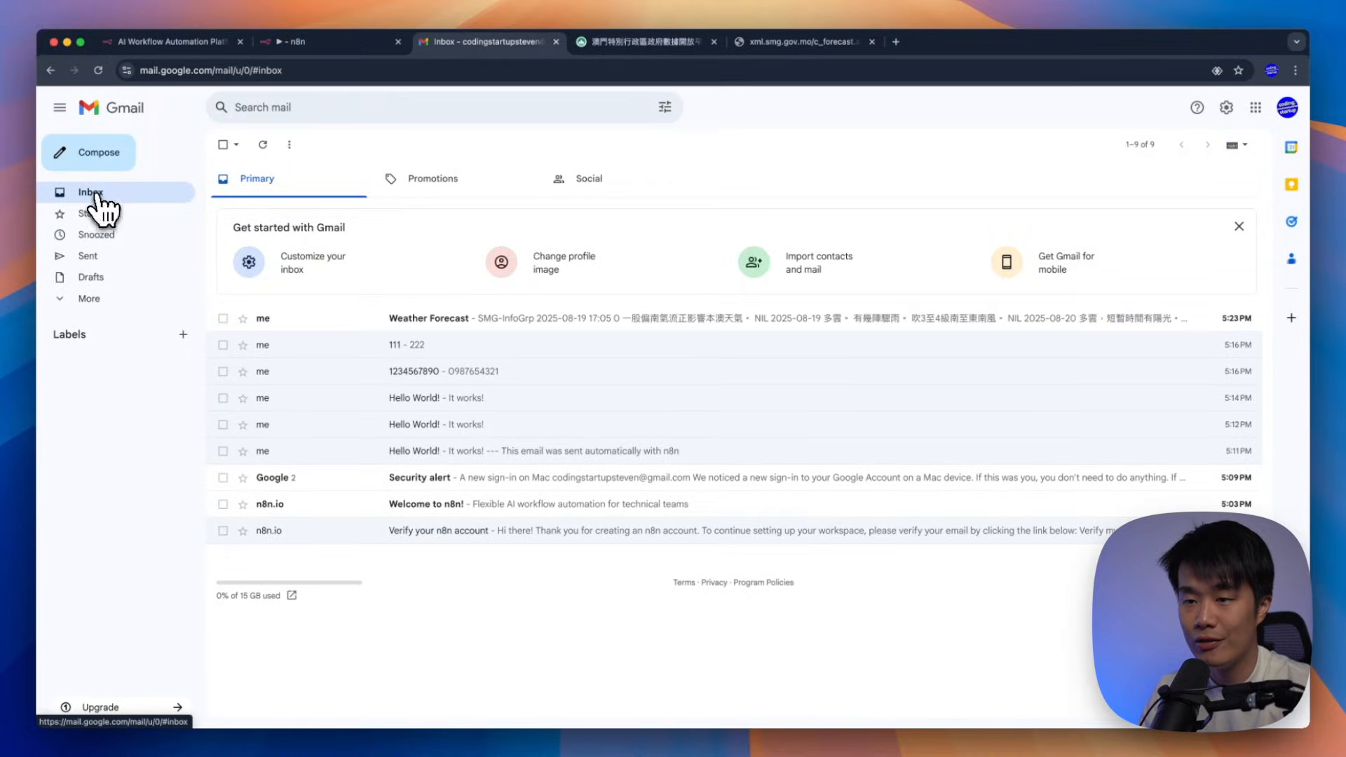
{"action": "left_click", "coordinate": [467, 337]}
{"action": "left_click_drag", "start_coordinate": [367, 243], "coordinate": [335, 254]}
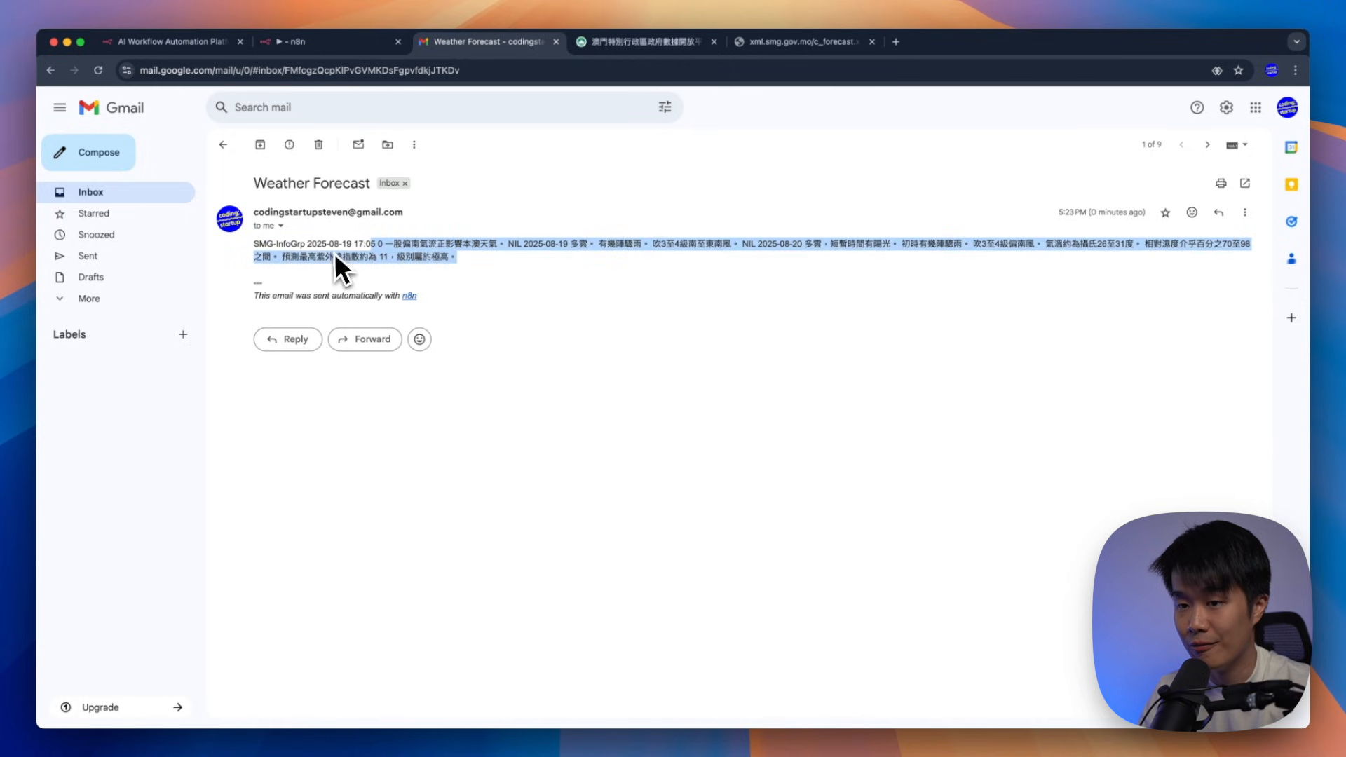
{"action": "left_click", "coordinate": [326, 251]}
{"action": "key", "text": "super+equal"}
{"action": "key", "text": "super+equal"}
{"action": "key", "text": "super+equal"}
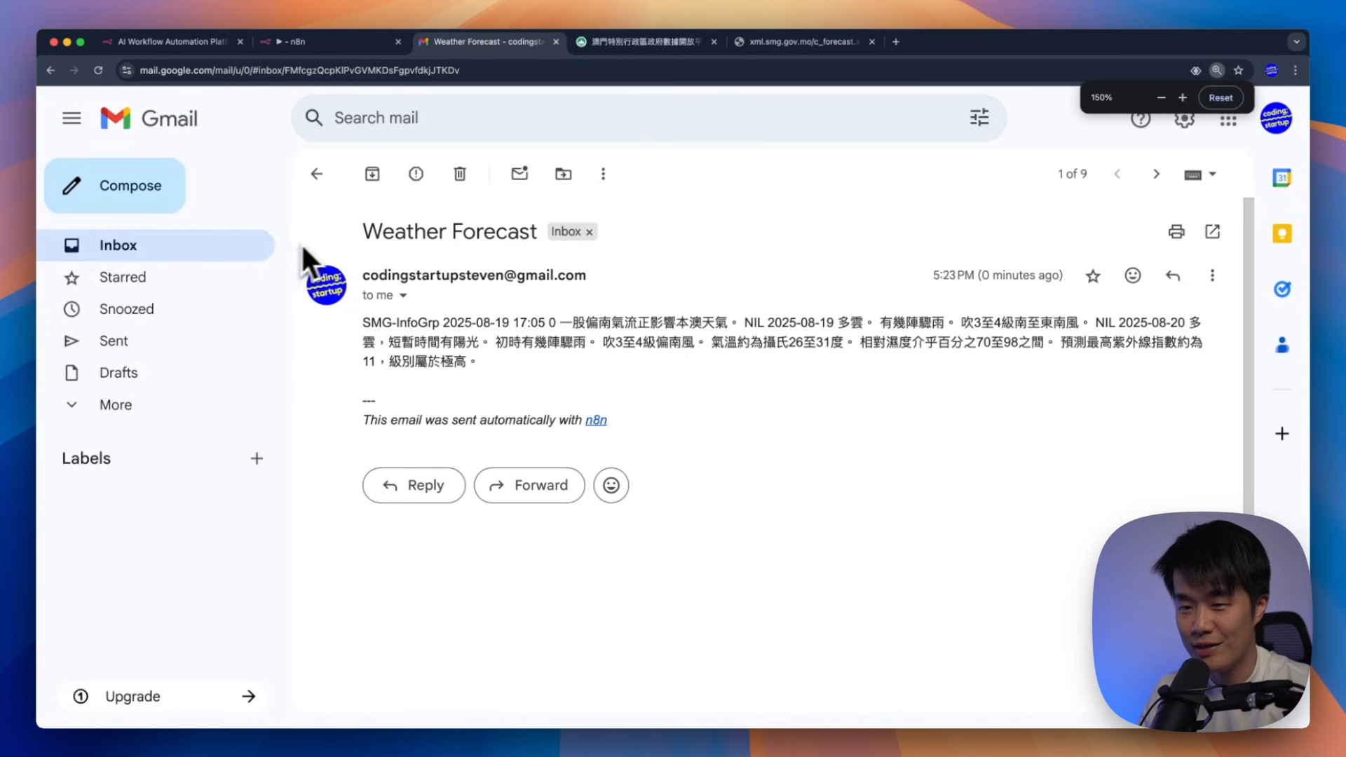
{"action": "left_click_drag", "start_coordinate": [558, 322], "coordinate": [355, 321]}
{"action": "left_click", "coordinate": [516, 340]}
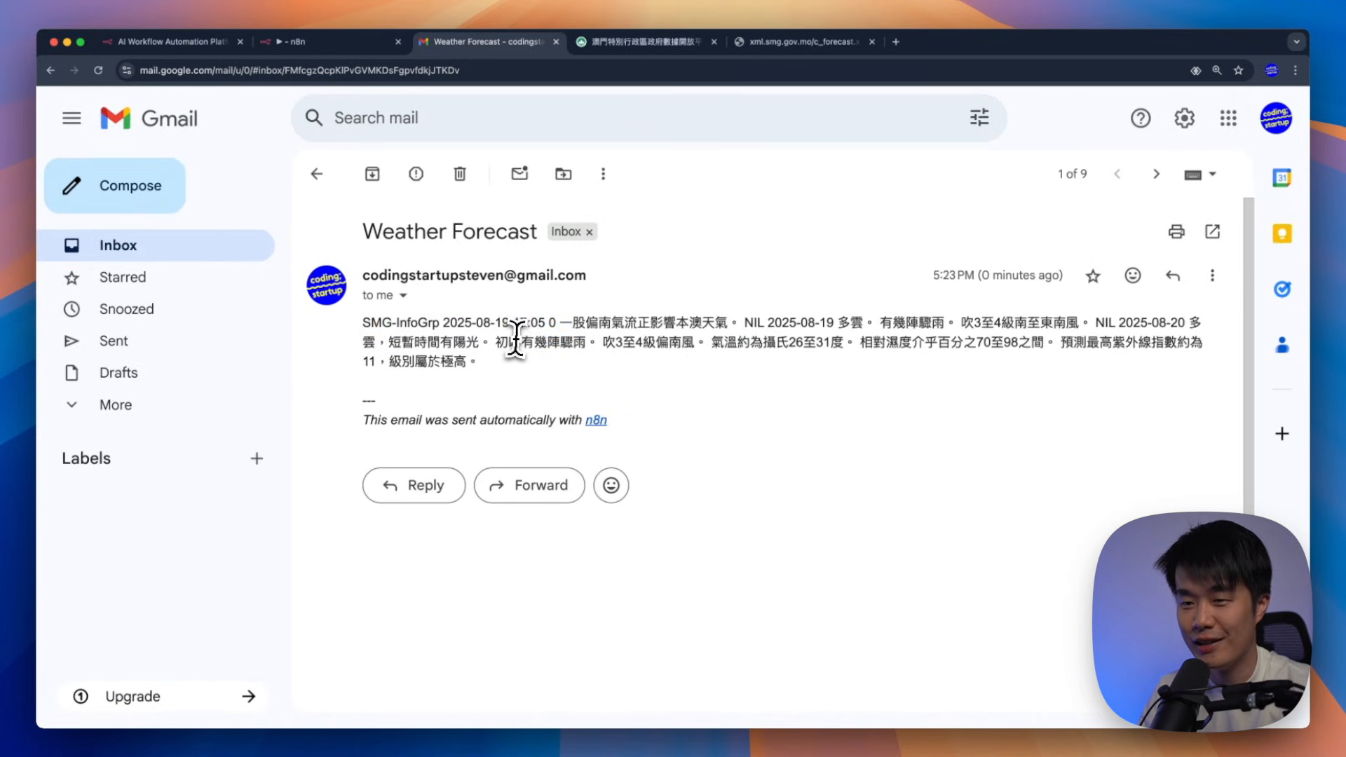
{"action": "key", "text": "super+0"}
{"action": "left_click", "coordinate": [123, 193]}
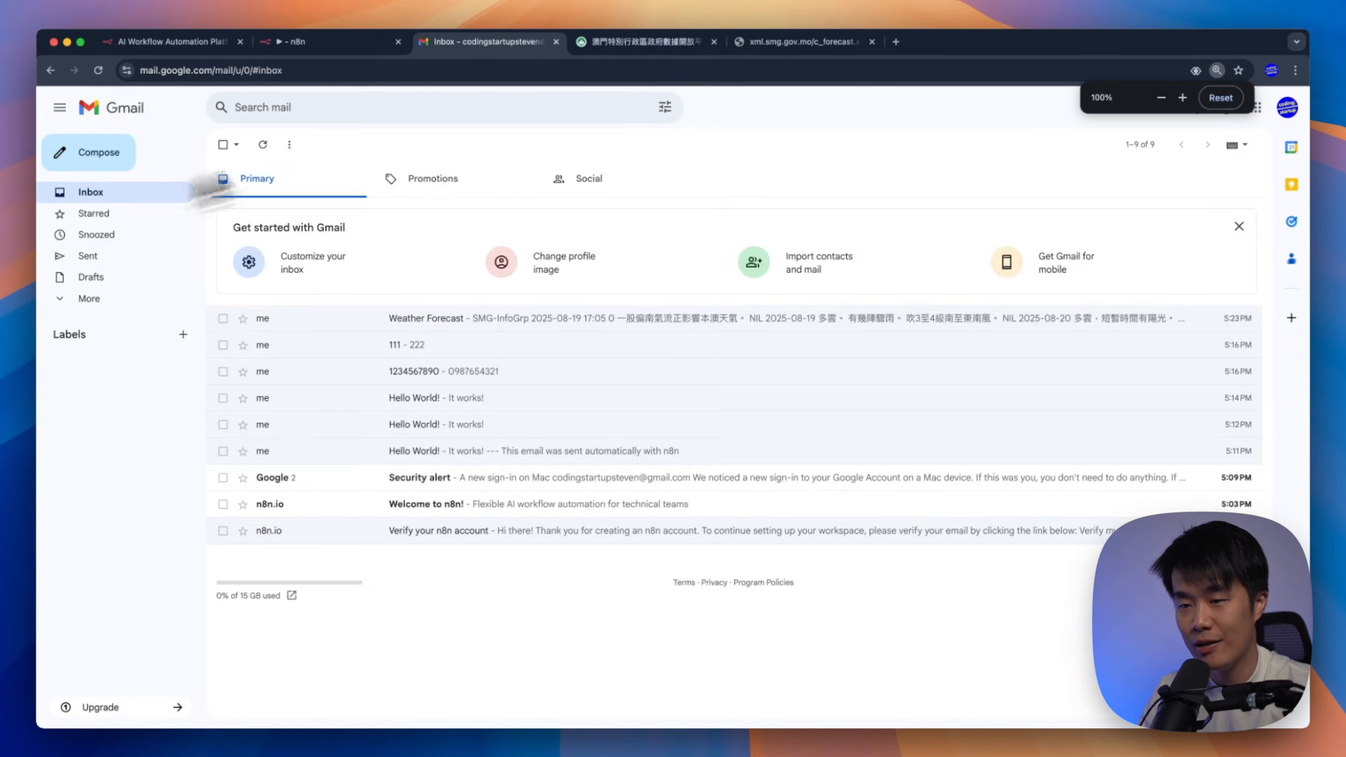
{"action": "left_click", "coordinate": [374, 44]}
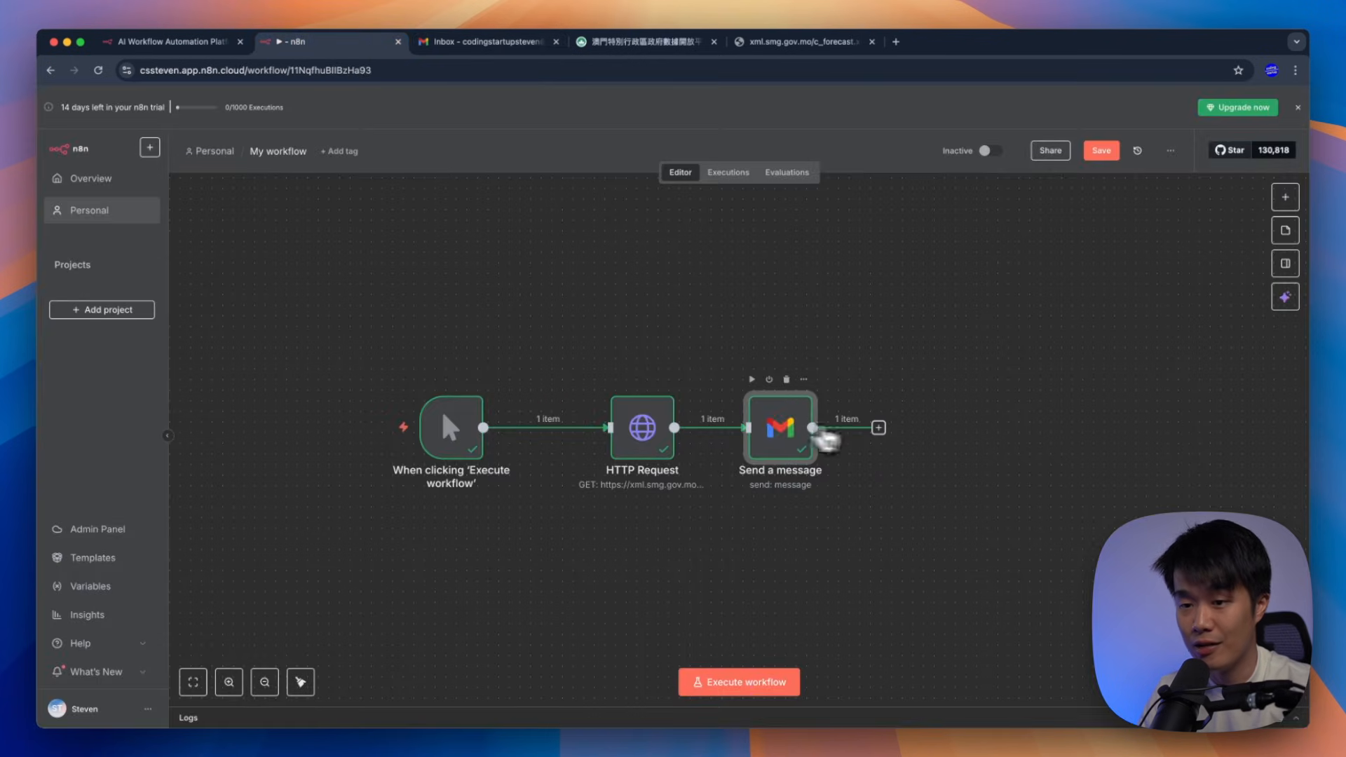
Inspect the HTTP Request node's raw XML output, then open the Weather Forecast email in Gmail
{"action": "double_click", "coordinate": [648, 433]}
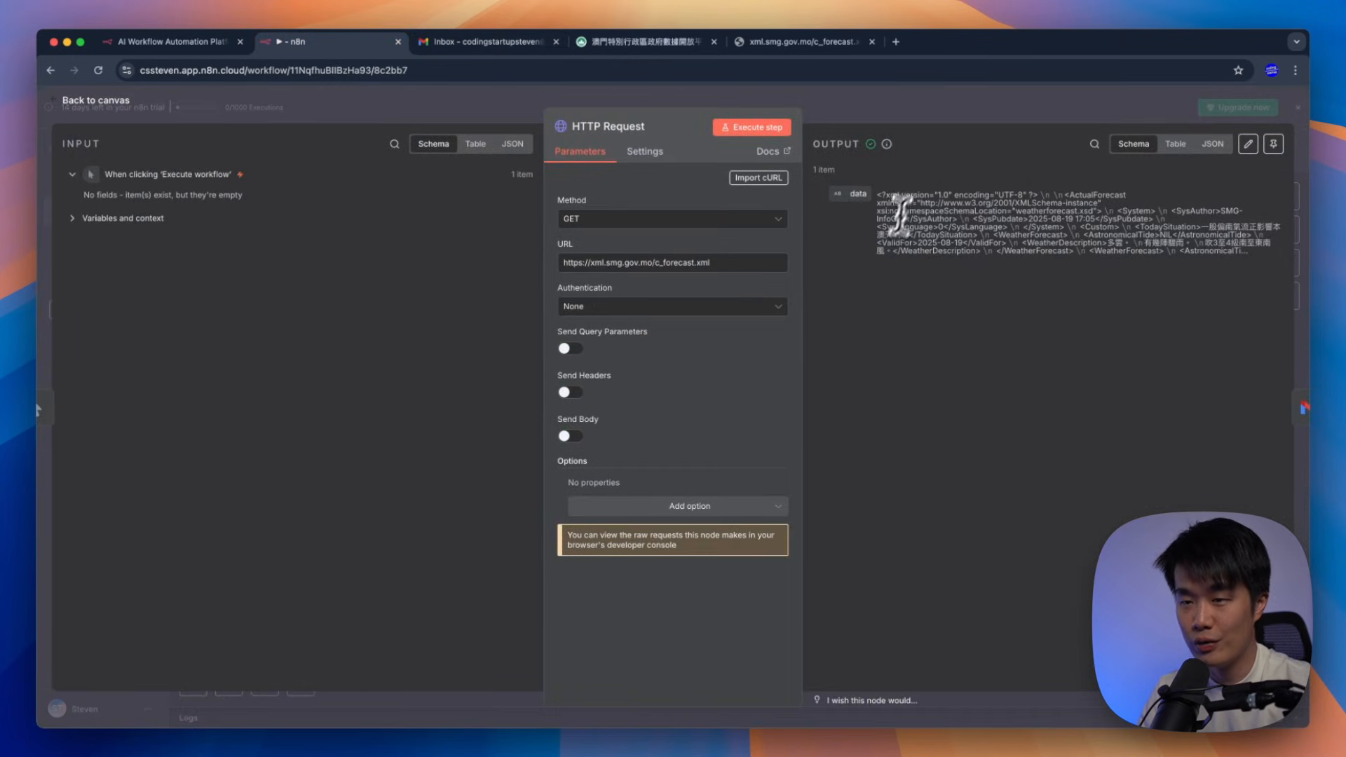
{"action": "left_click_drag", "start_coordinate": [900, 204], "coordinate": [1038, 253]}
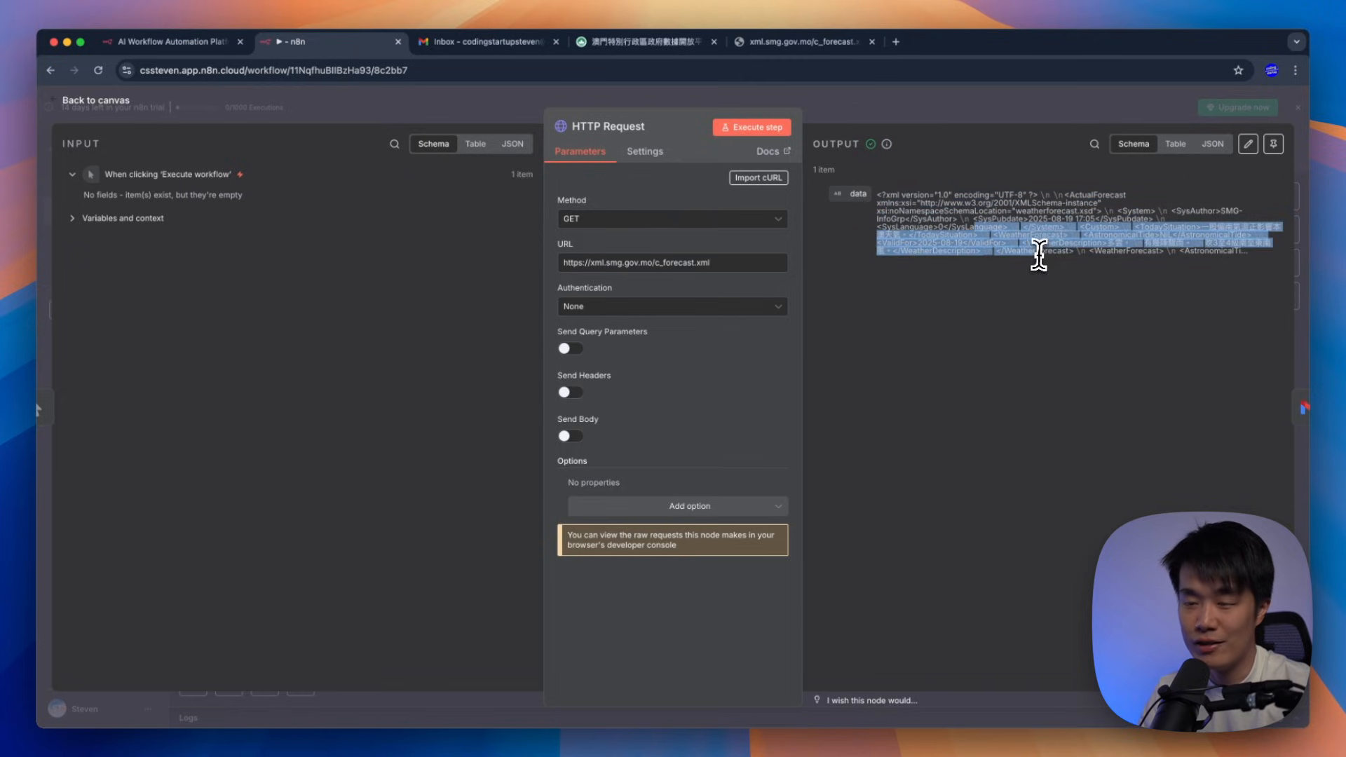
{"action": "left_click", "coordinate": [1047, 243]}
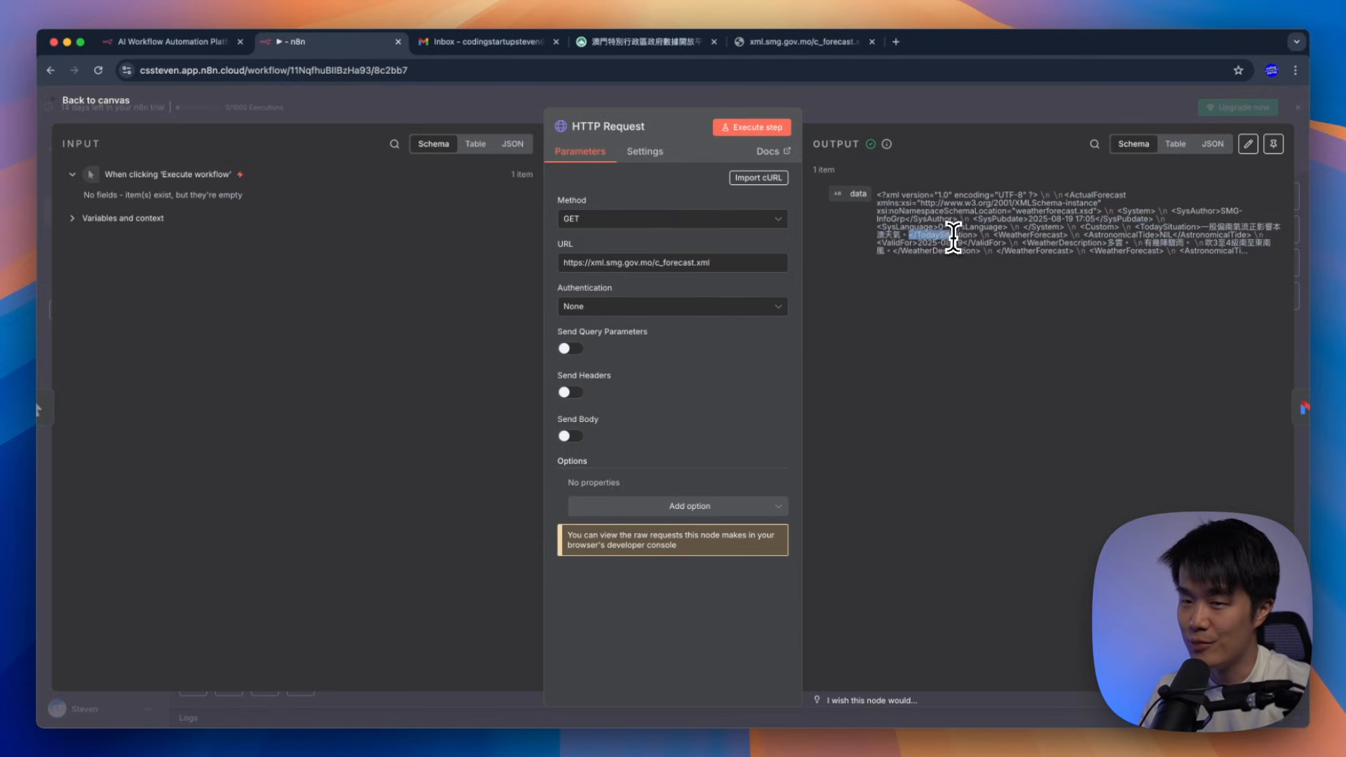
{"action": "left_click", "coordinate": [515, 42]}
{"action": "left_click", "coordinate": [473, 319]}
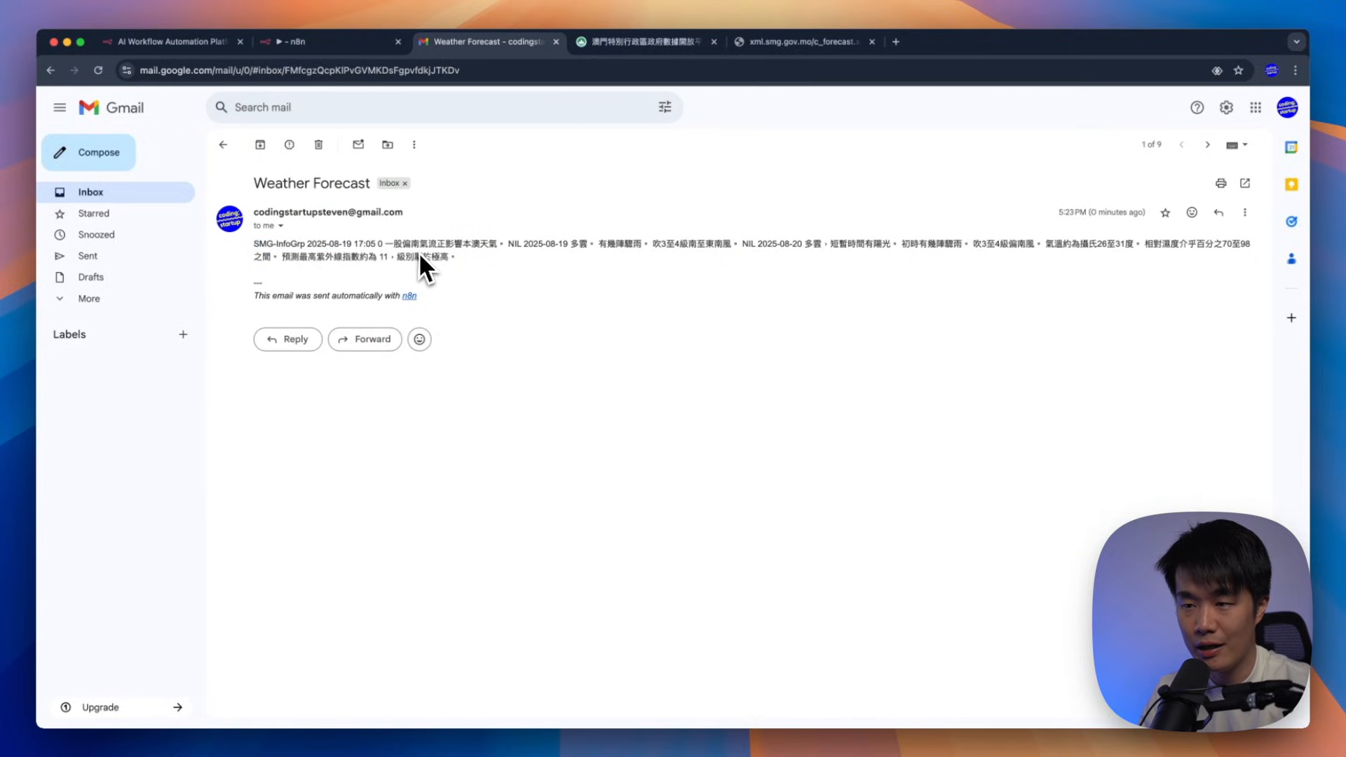
Review the email's forecast text including the 2025-08-19 part, then go back to n8n's HTTP Request output
{"action": "left_click_drag", "start_coordinate": [458, 257], "coordinate": [253, 250]}
{"action": "left_click", "coordinate": [398, 258]}
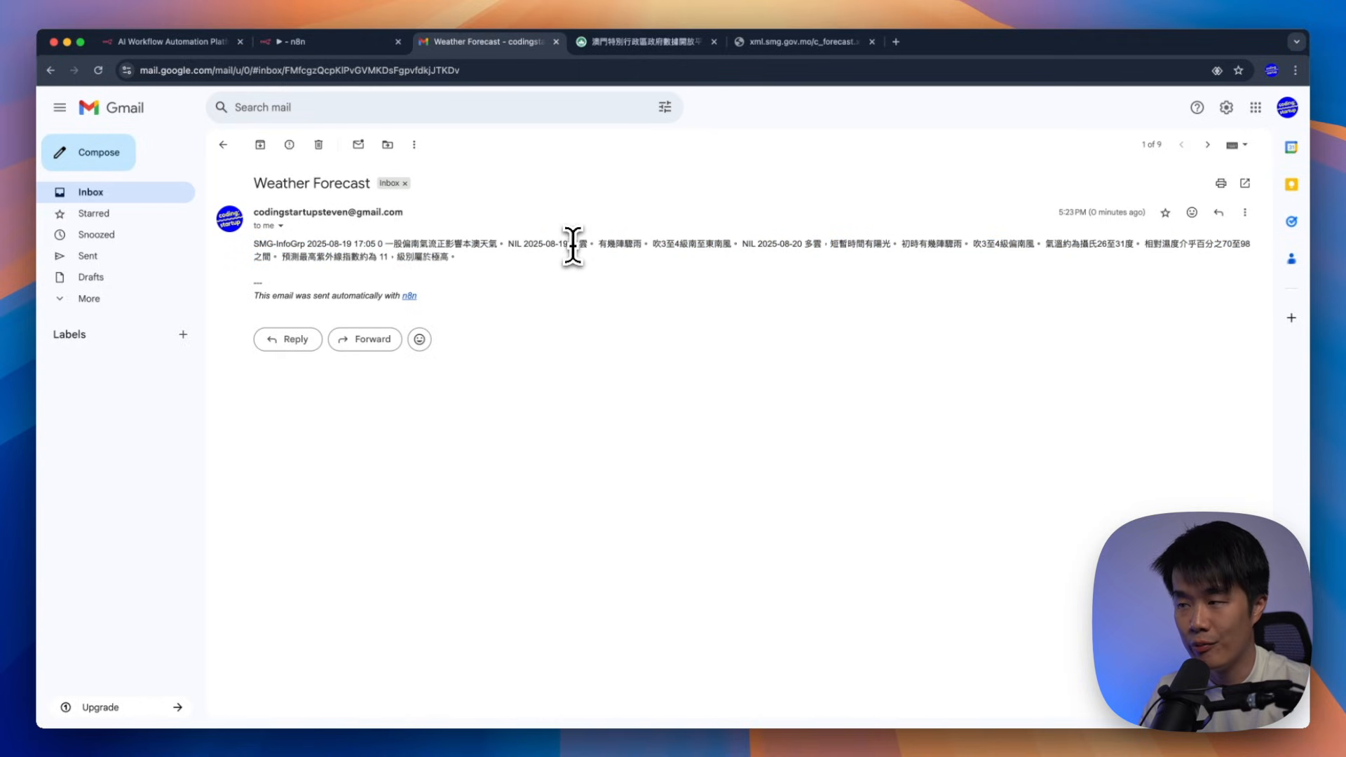
{"action": "left_click_drag", "start_coordinate": [620, 245], "coordinate": [811, 249]}
{"action": "left_click", "coordinate": [701, 280]}
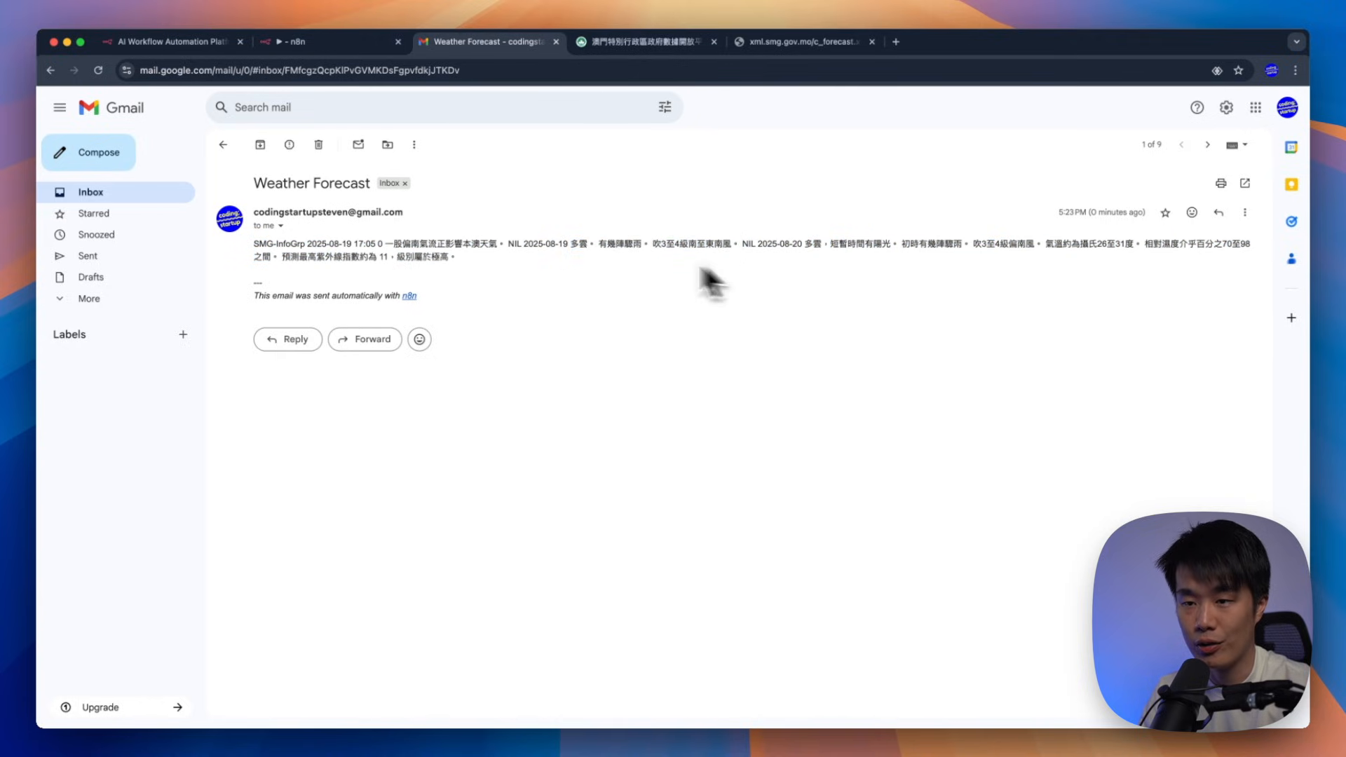
{"action": "left_click", "coordinate": [135, 199]}
{"action": "left_click", "coordinate": [335, 45]}
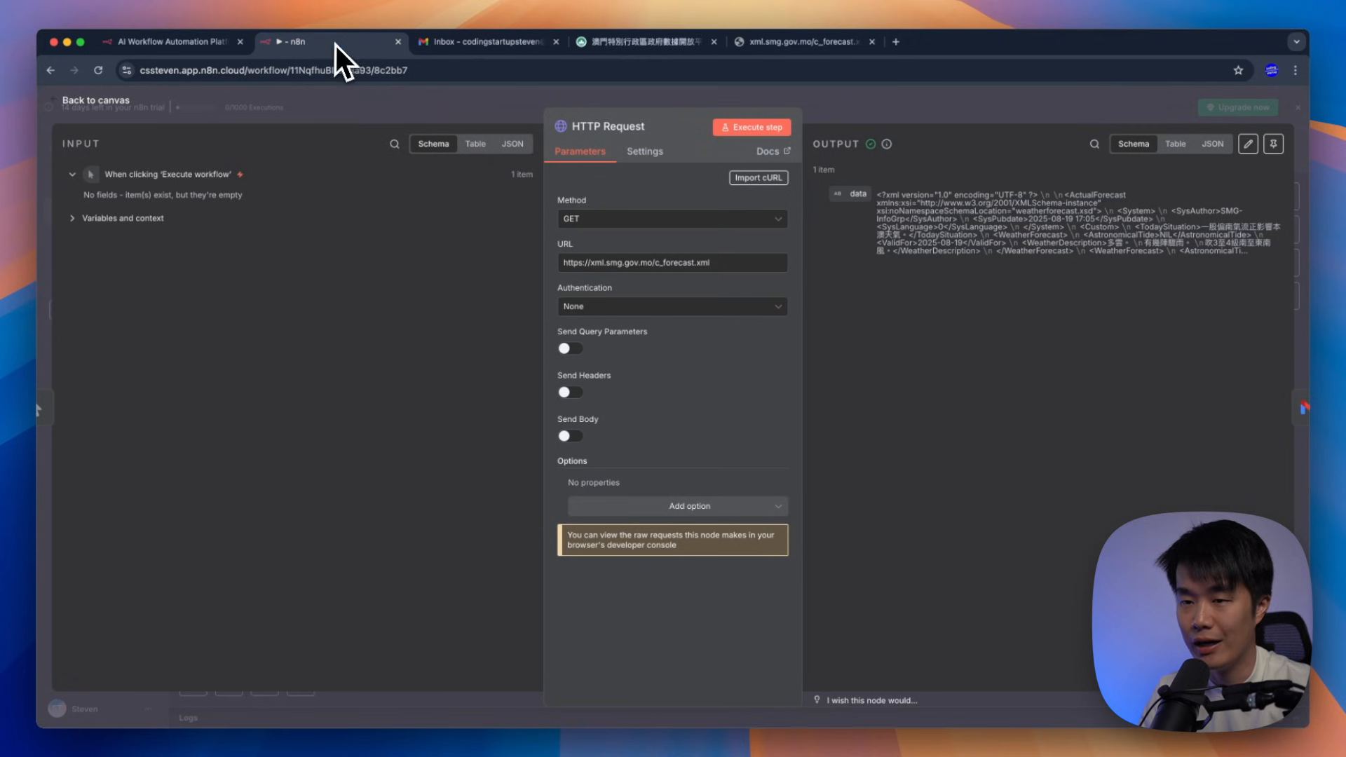
Close the HTTP Request node and spread the workflow nodes apart to make room
{"action": "left_click", "coordinate": [887, 121]}
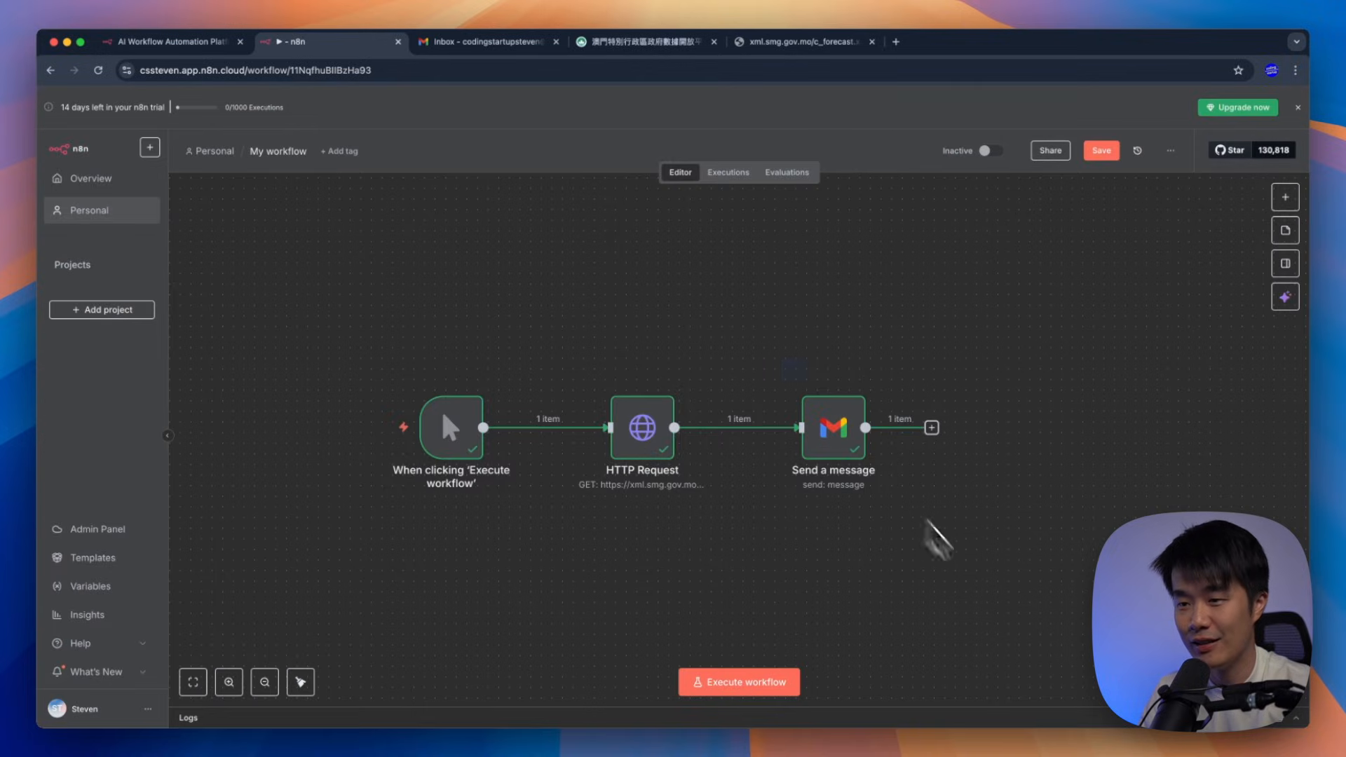
{"action": "left_click_drag", "start_coordinate": [814, 445], "coordinate": [930, 445]}
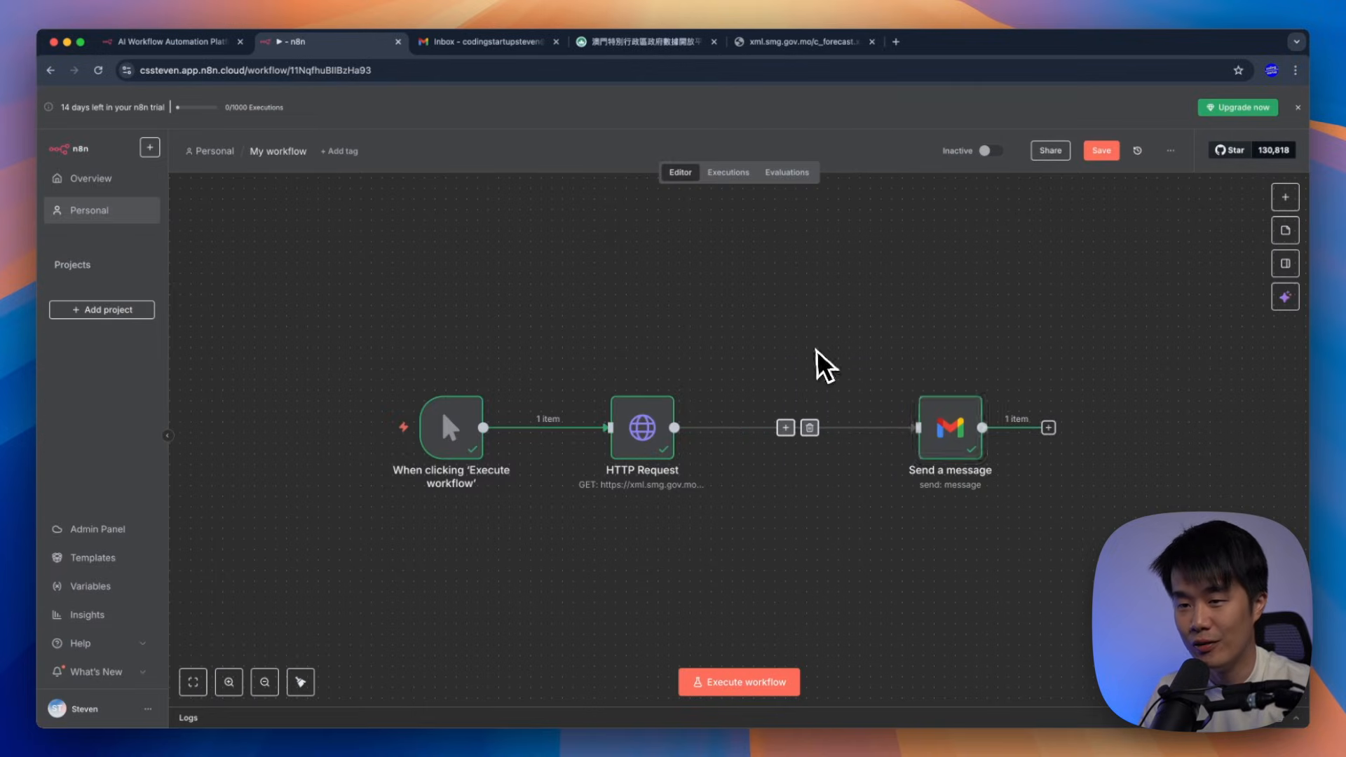
{"action": "left_click_drag", "start_coordinate": [393, 358], "coordinate": [977, 466]}
{"action": "left_click_drag", "start_coordinate": [947, 421], "coordinate": [865, 402]}
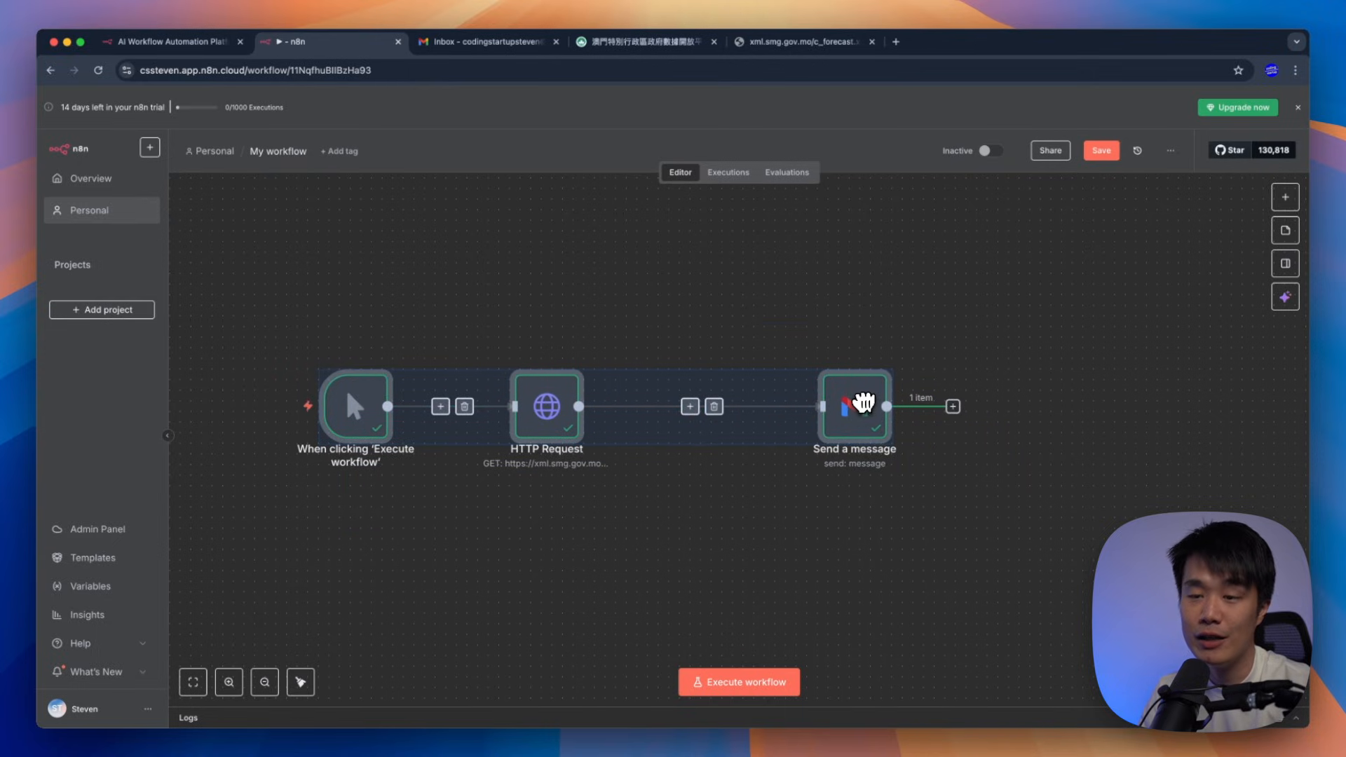
Search for "xml" and add the XML node after the HTTP Request node
{"action": "key", "text": "Tab"}
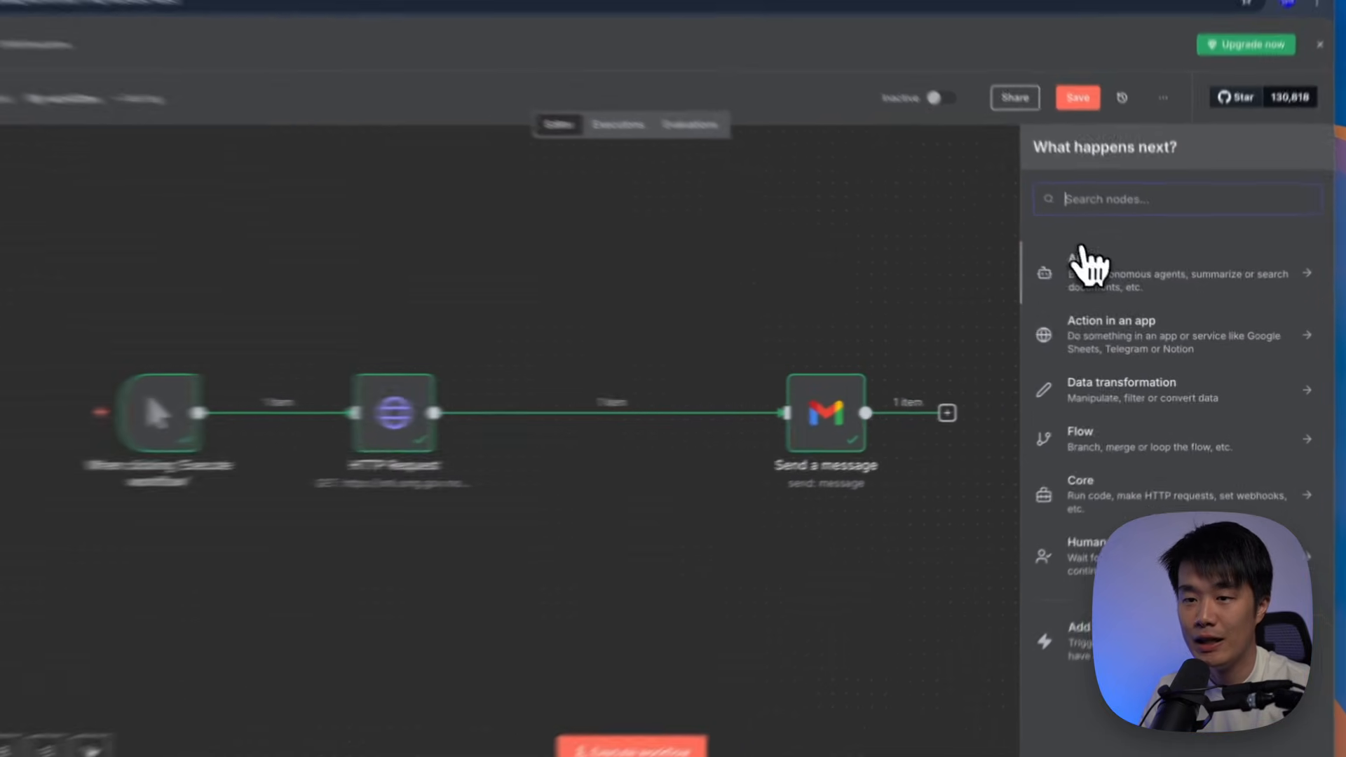
{"action": "type", "text": "xml"}
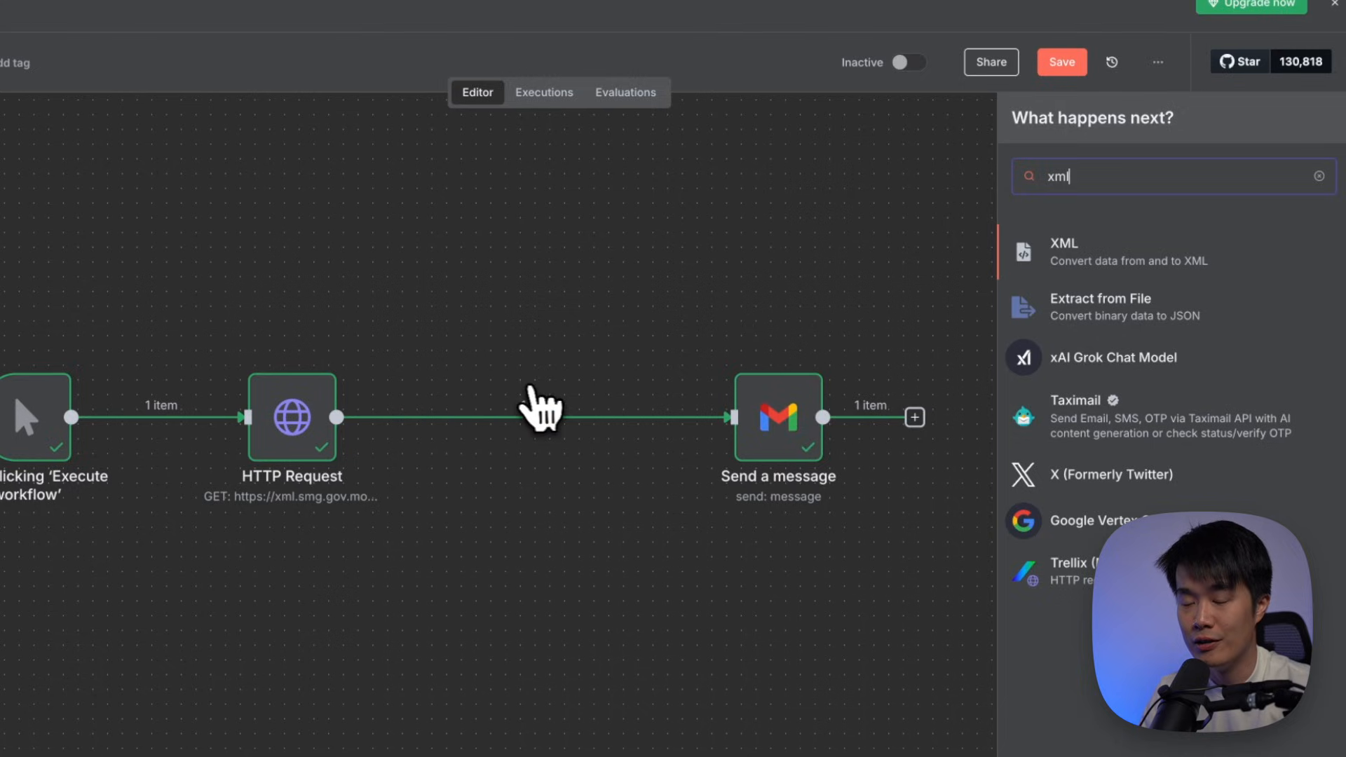
{"action": "mouse_move", "coordinate": [491, 441]}
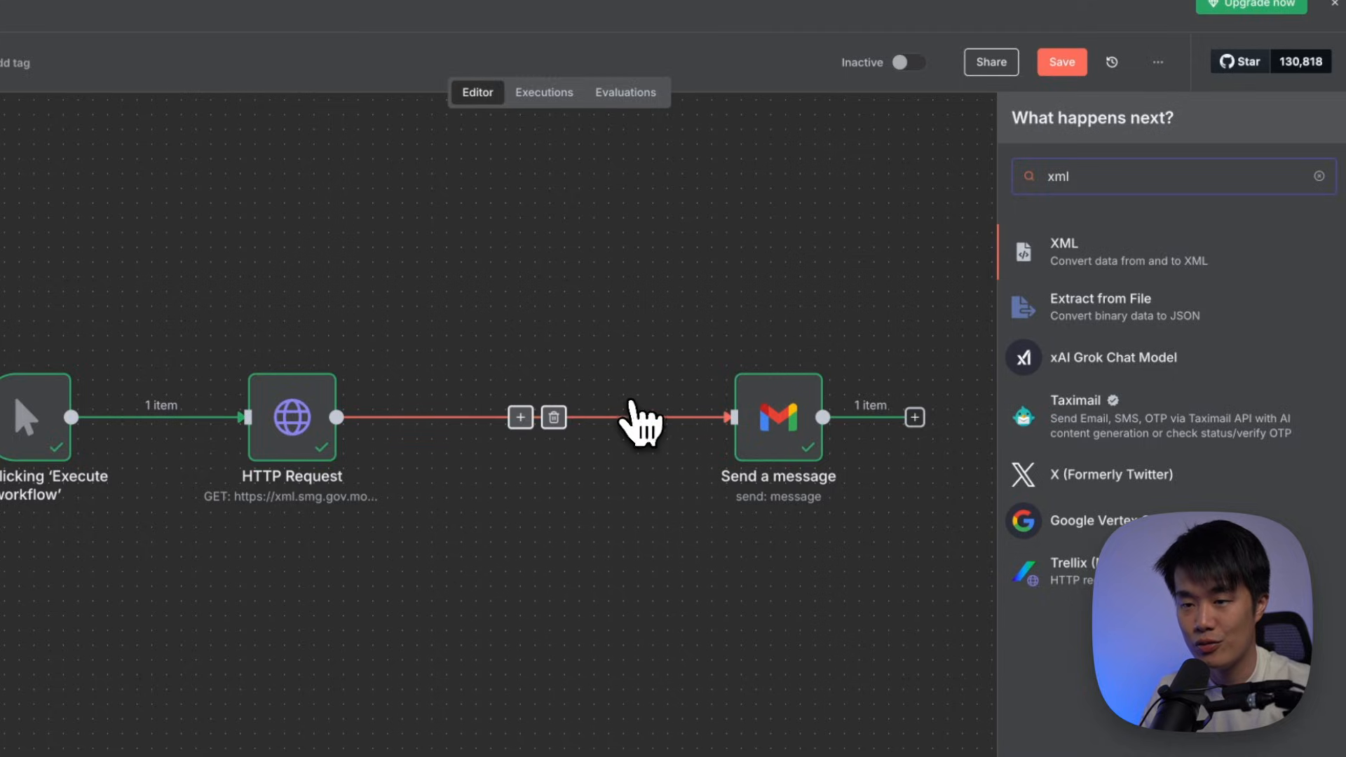
{"action": "left_click", "coordinate": [1121, 263]}
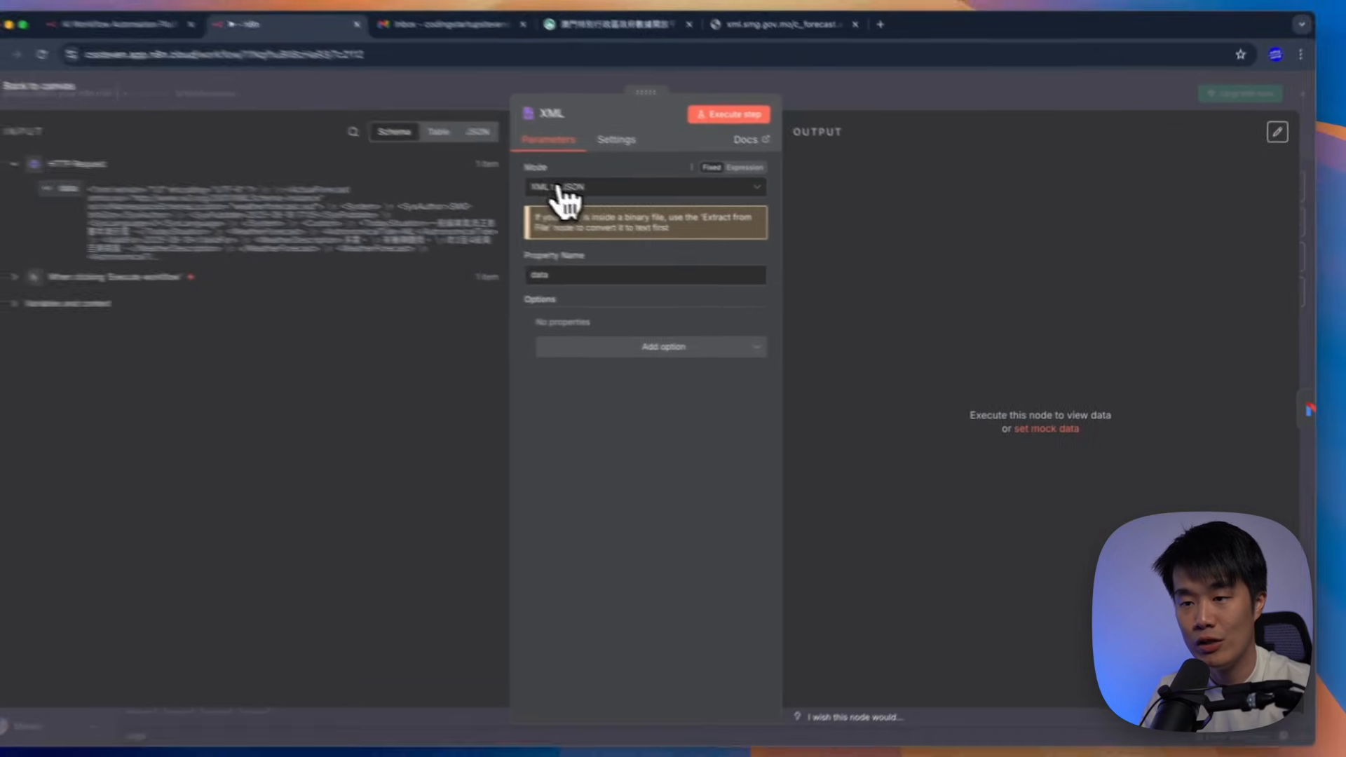
Keep the XML node in XML to JSON mode and execute it to convert the forecast
{"action": "left_click", "coordinate": [455, 129]}
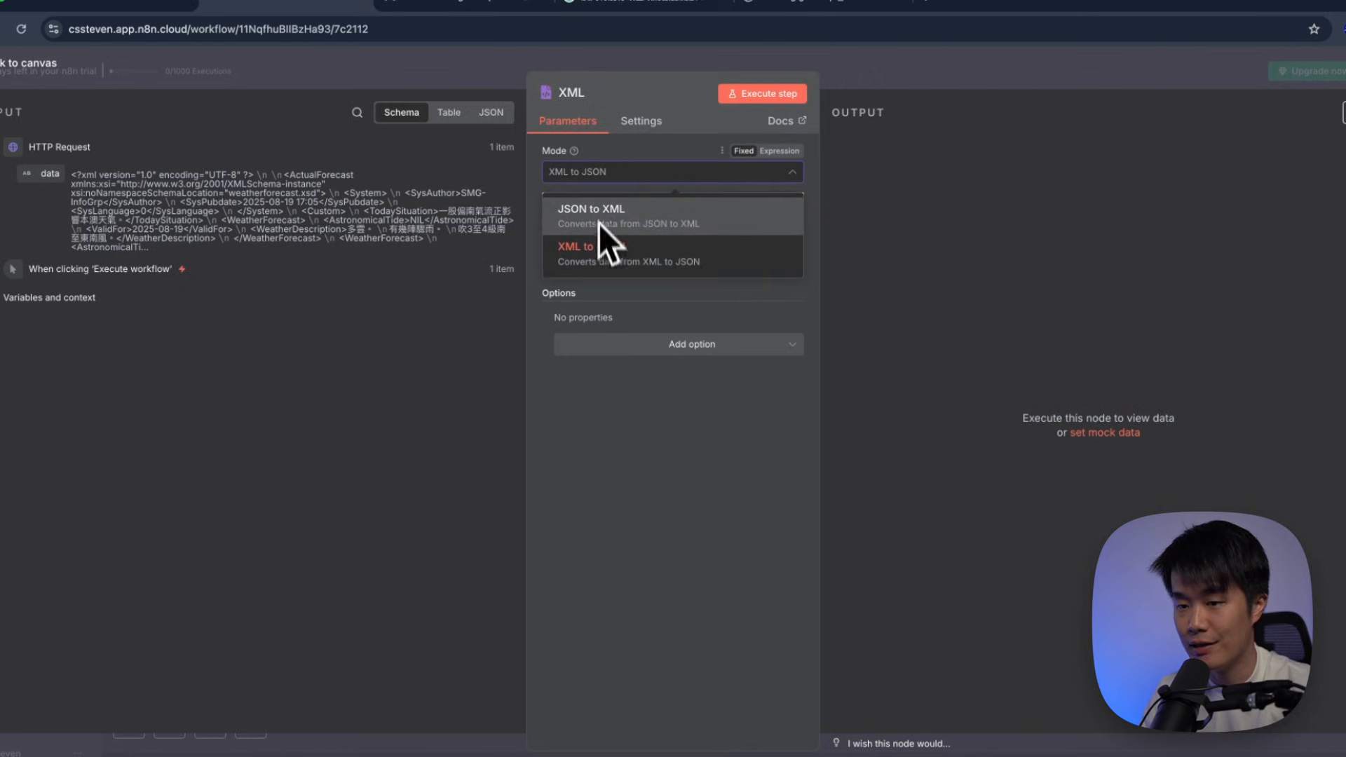
{"action": "left_click", "coordinate": [616, 174]}
{"action": "left_click", "coordinate": [631, 173]}
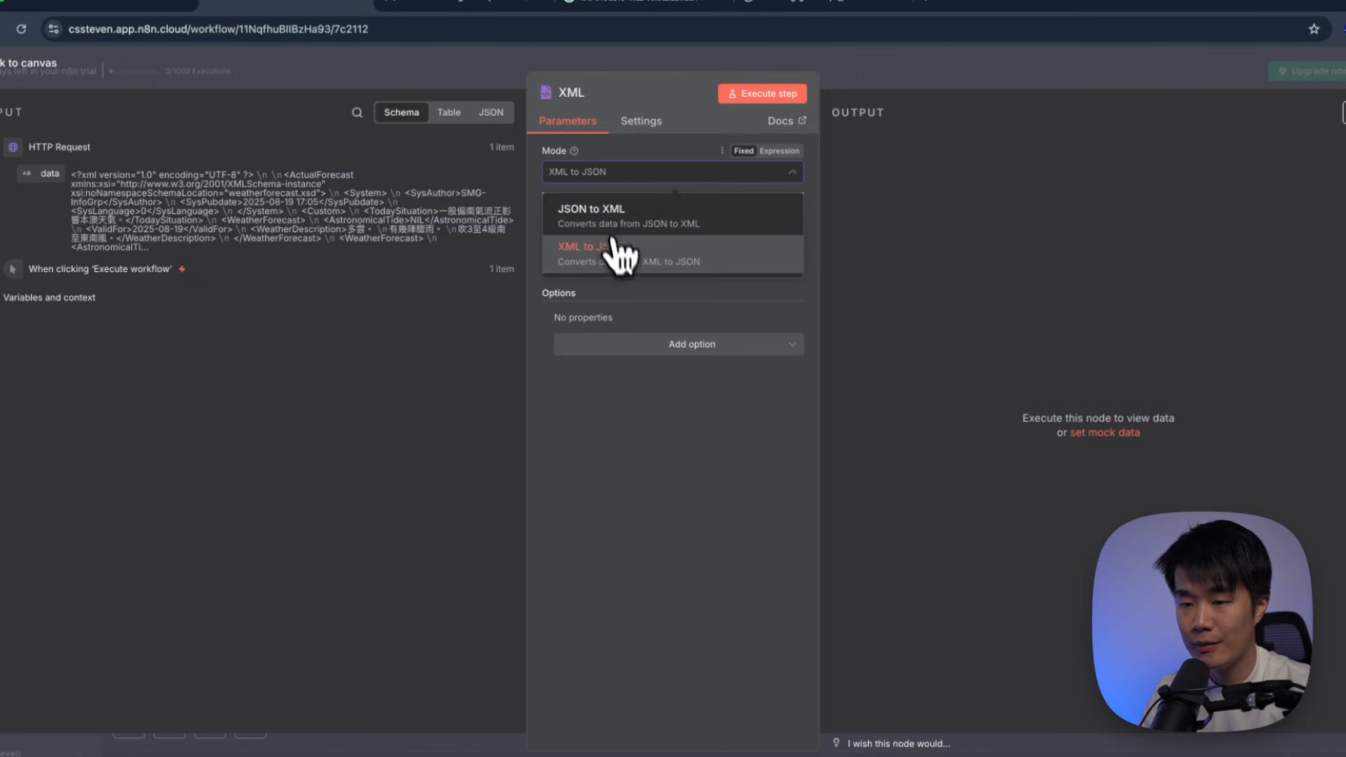
{"action": "left_click", "coordinate": [625, 181]}
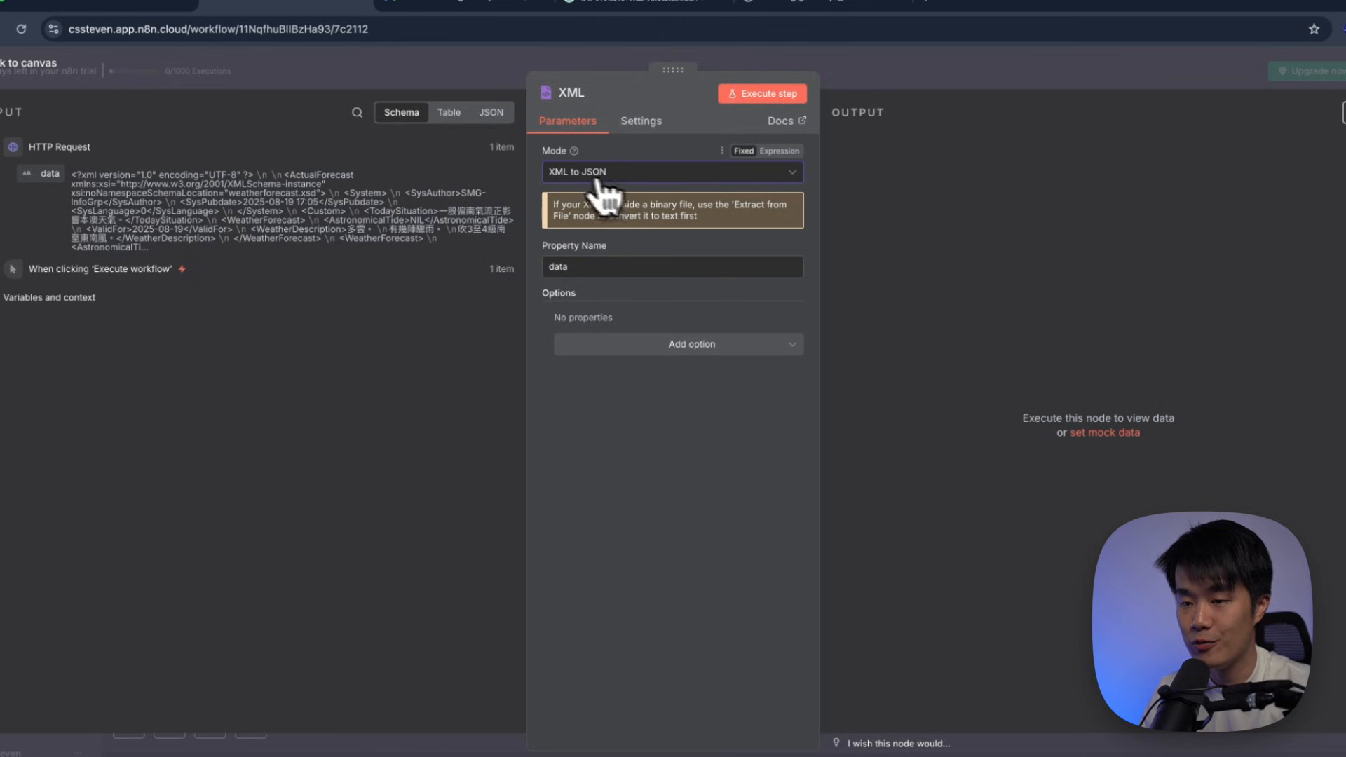
{"action": "left_click", "coordinate": [763, 95]}
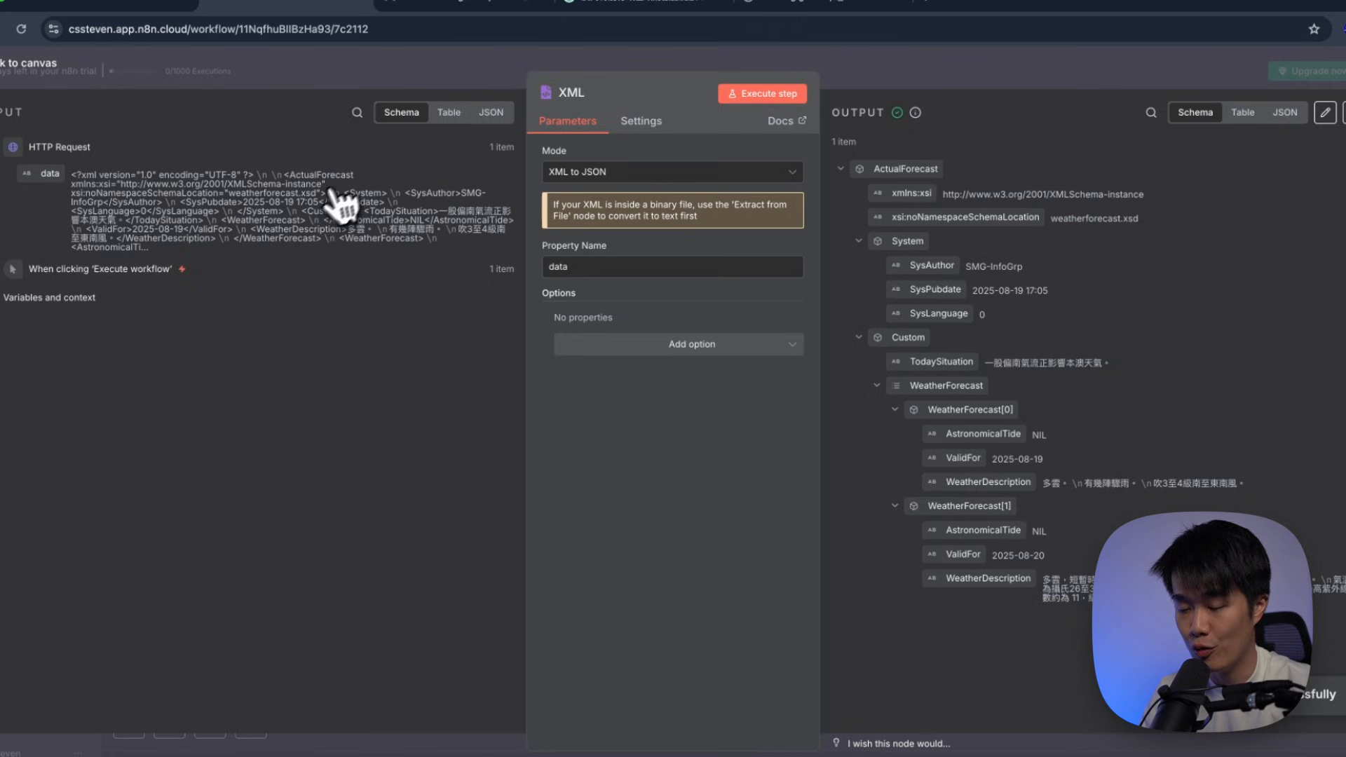
Inspect the parsed output, checking the ValidFor date 2025-08-19 and the second day's WeatherDescription
{"action": "left_click_drag", "start_coordinate": [73, 175], "coordinate": [168, 247]}
{"action": "left_click", "coordinate": [154, 207]}
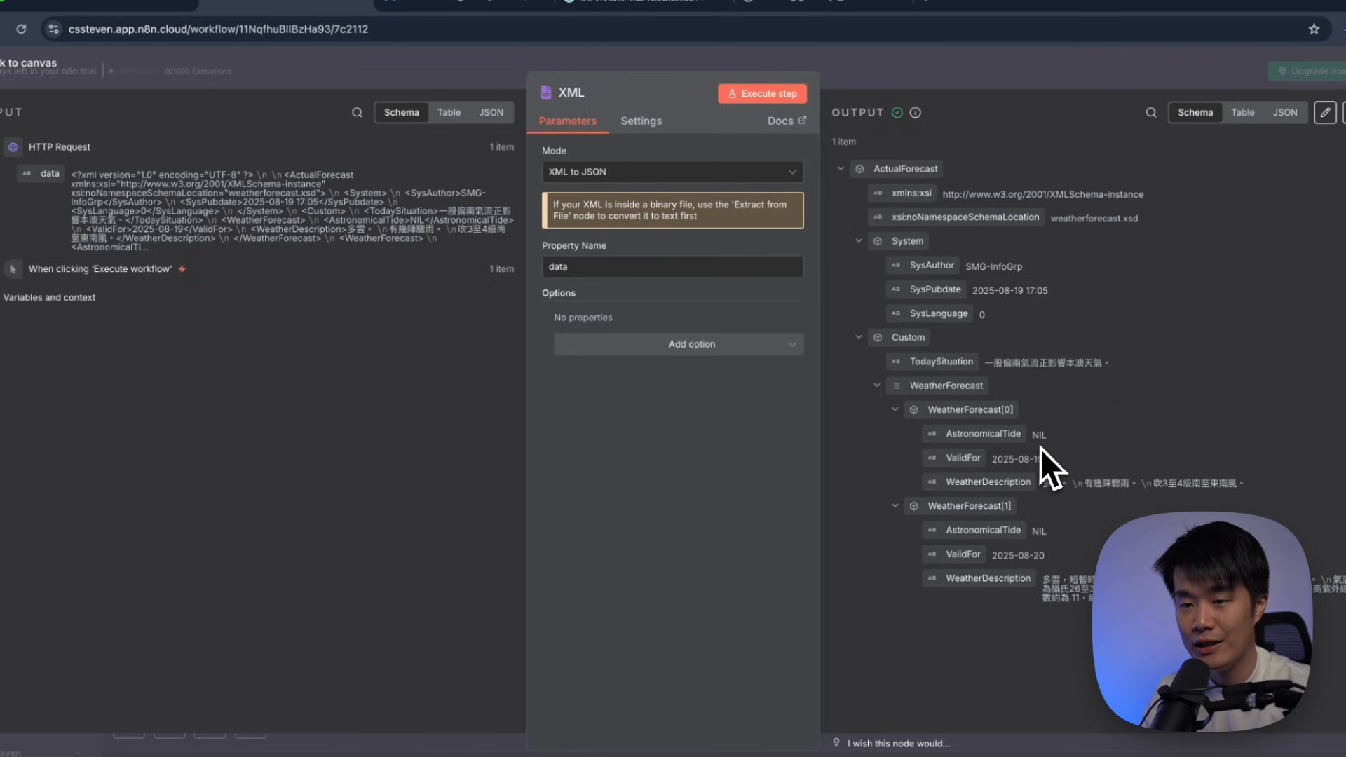
{"action": "left_click_drag", "start_coordinate": [992, 459], "coordinate": [1160, 484]}
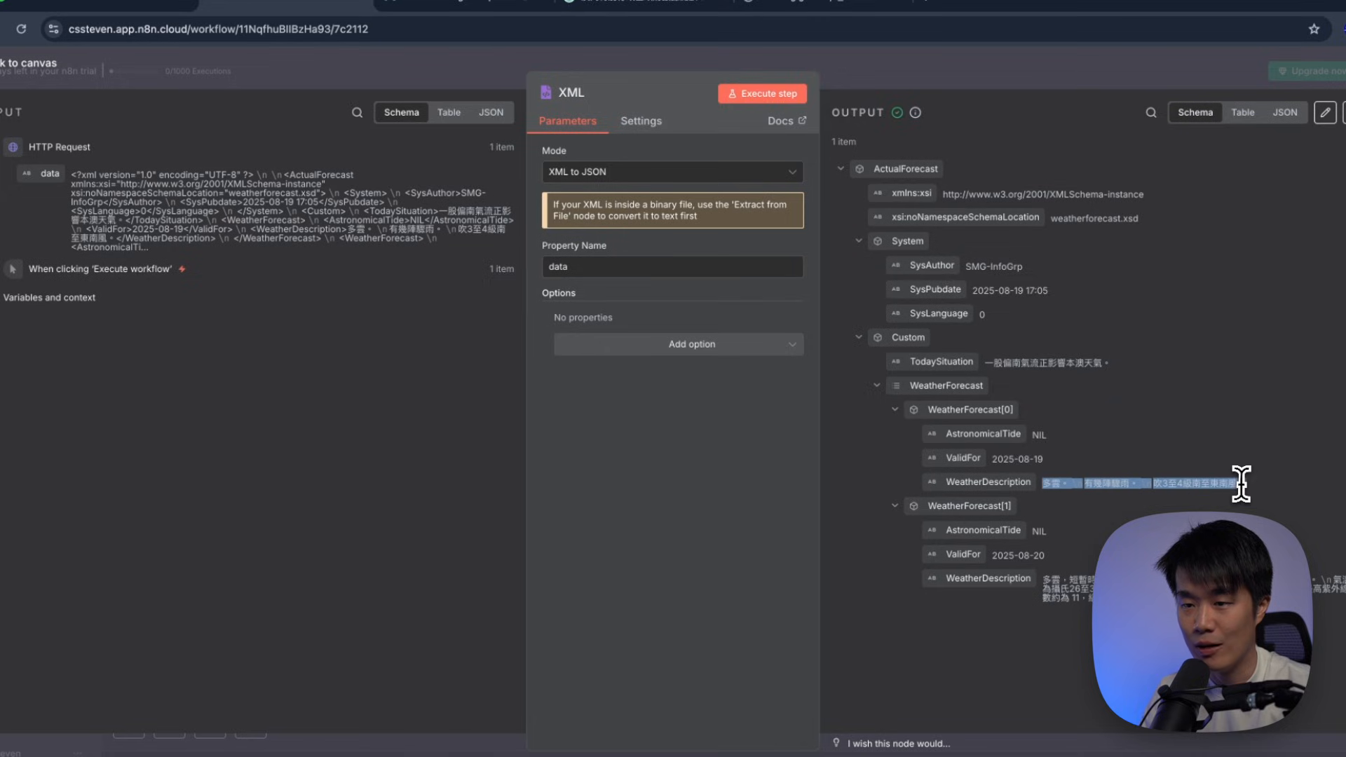
{"action": "left_click_drag", "start_coordinate": [995, 556], "coordinate": [1151, 600]}
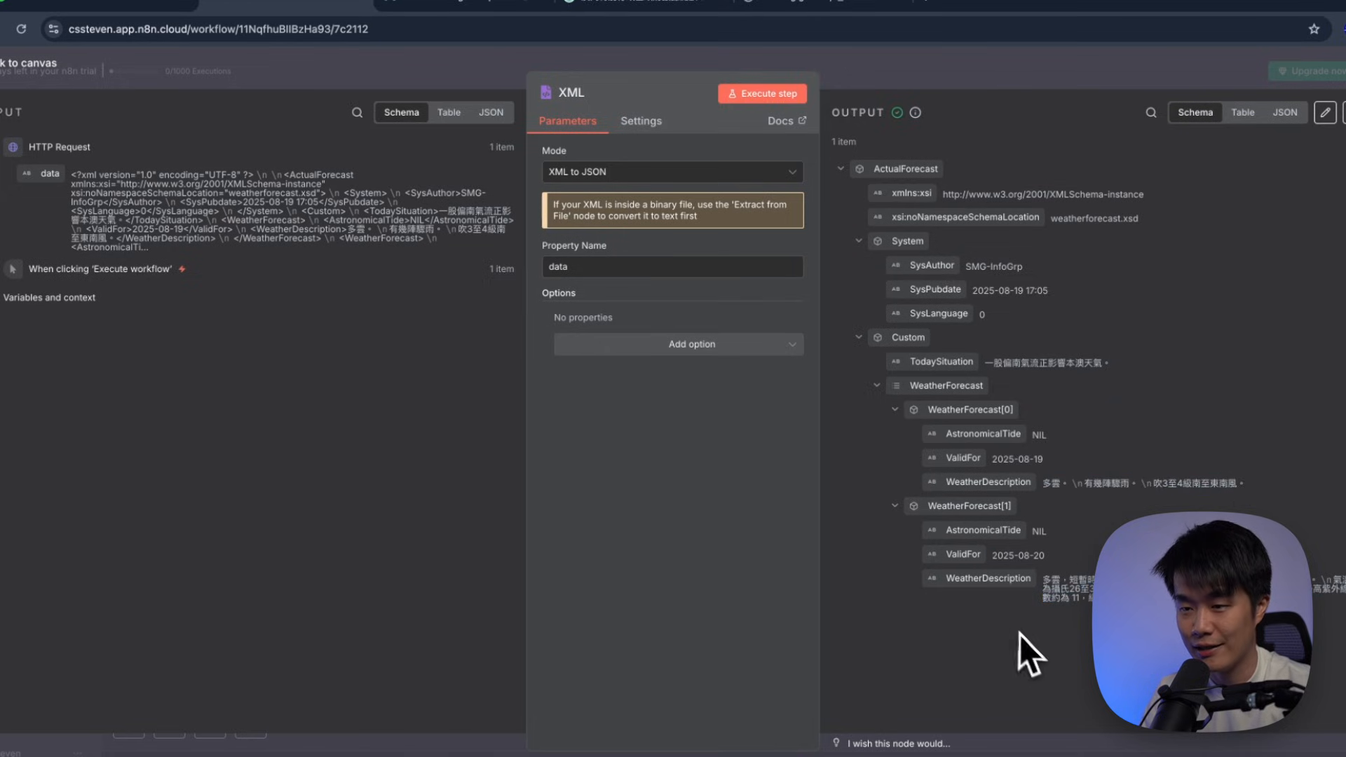
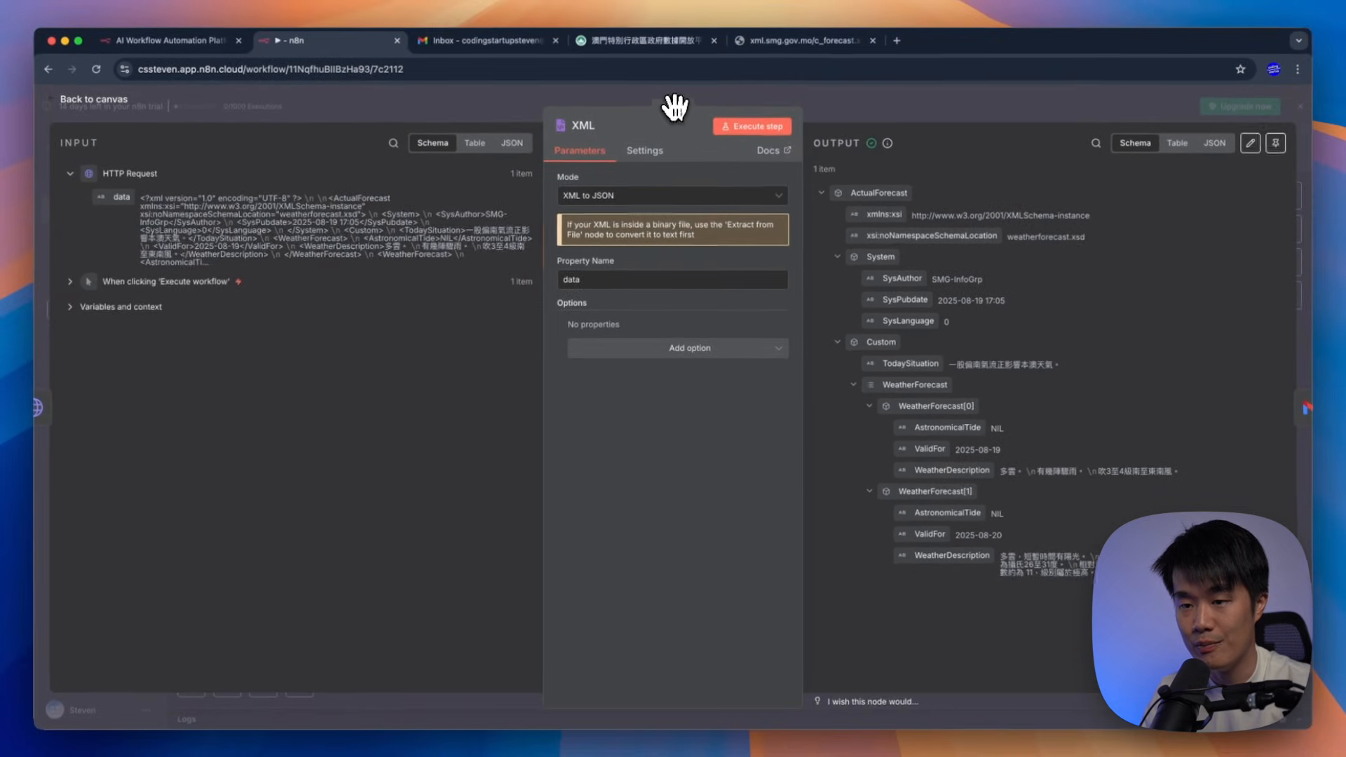
Close the XML node panel to return to the trigger, HTTP Request, XML and Gmail chain
{"action": "left_click_drag", "start_coordinate": [672, 76], "coordinate": [650, 116]}
{"action": "left_click", "coordinate": [847, 97]}
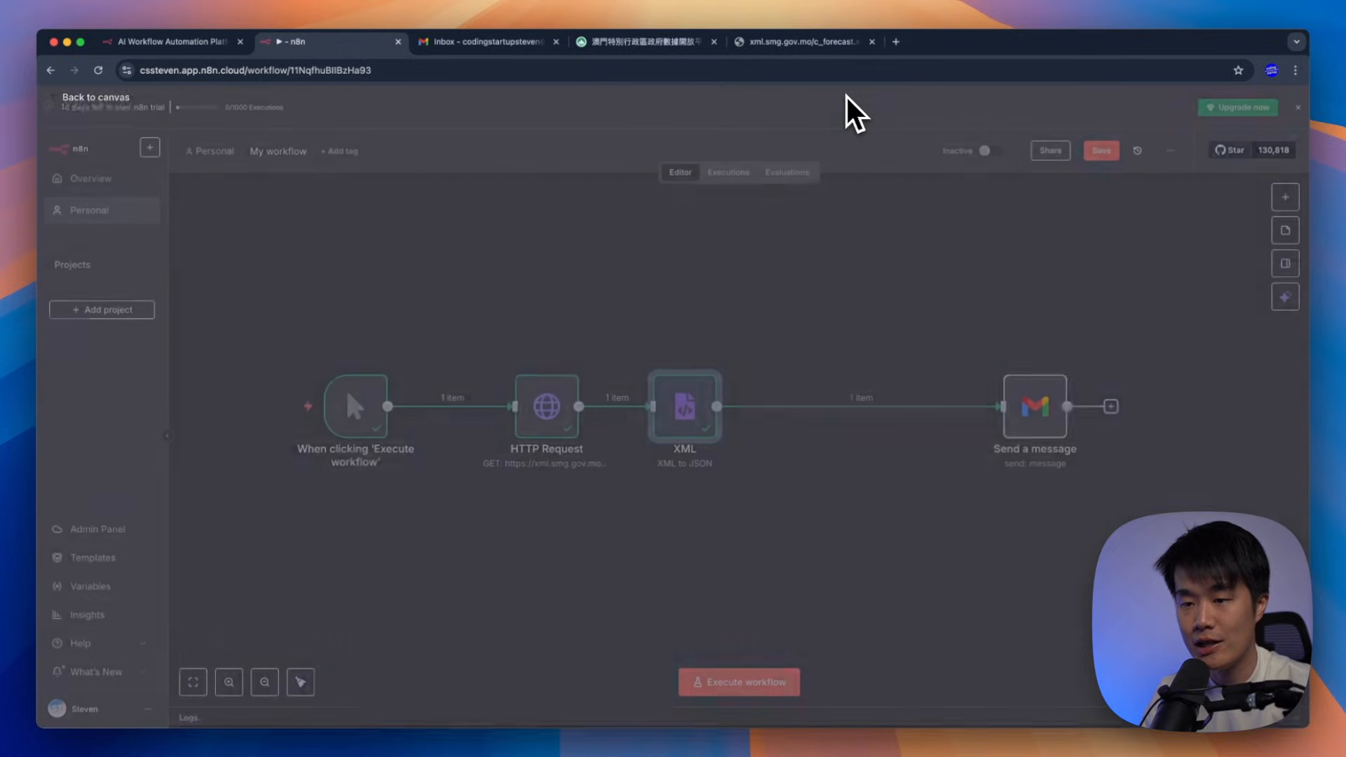
Set the Gmail subject to 'Weather Forecast for ' followed by the ValidFor date expression
{"action": "left_click_drag", "start_coordinate": [1022, 426], "coordinate": [875, 421]}
{"action": "double_click", "coordinate": [899, 425]}
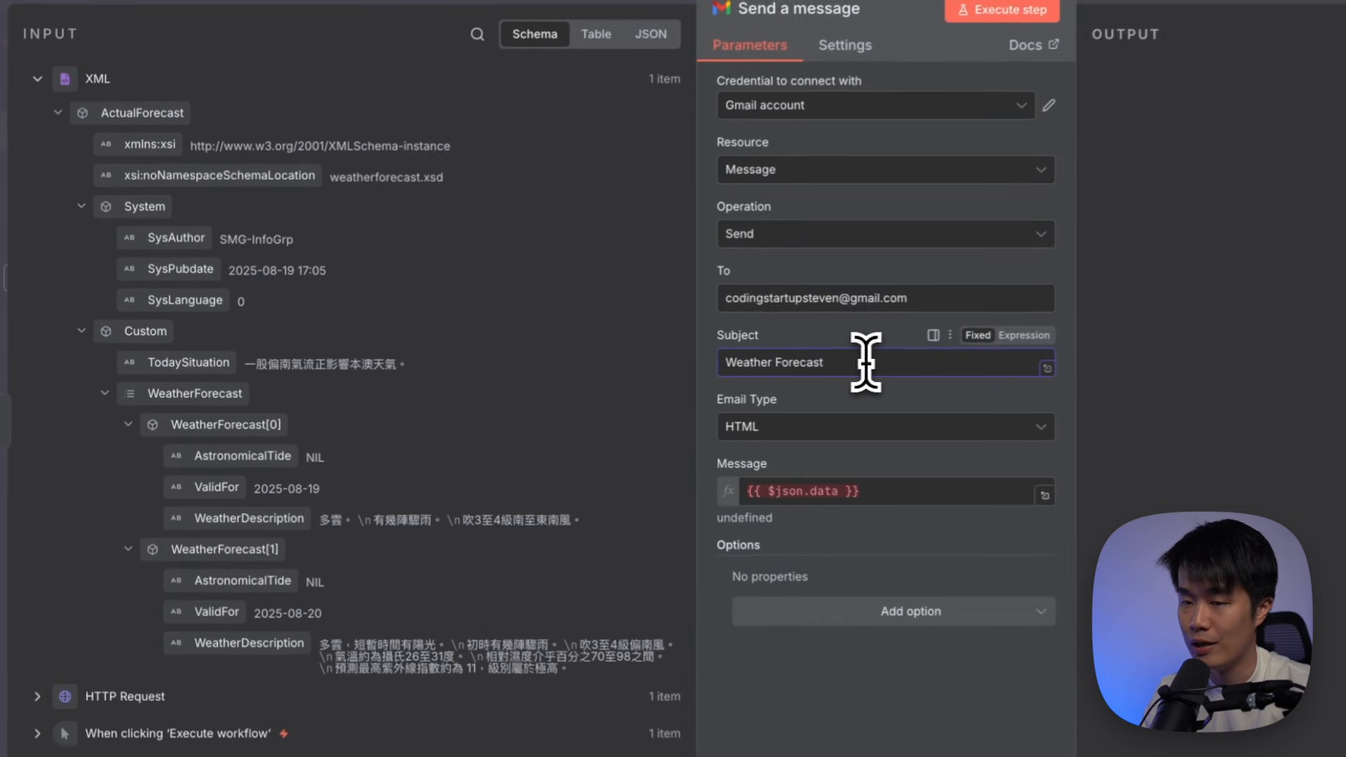
{"action": "type", "text": "for"}
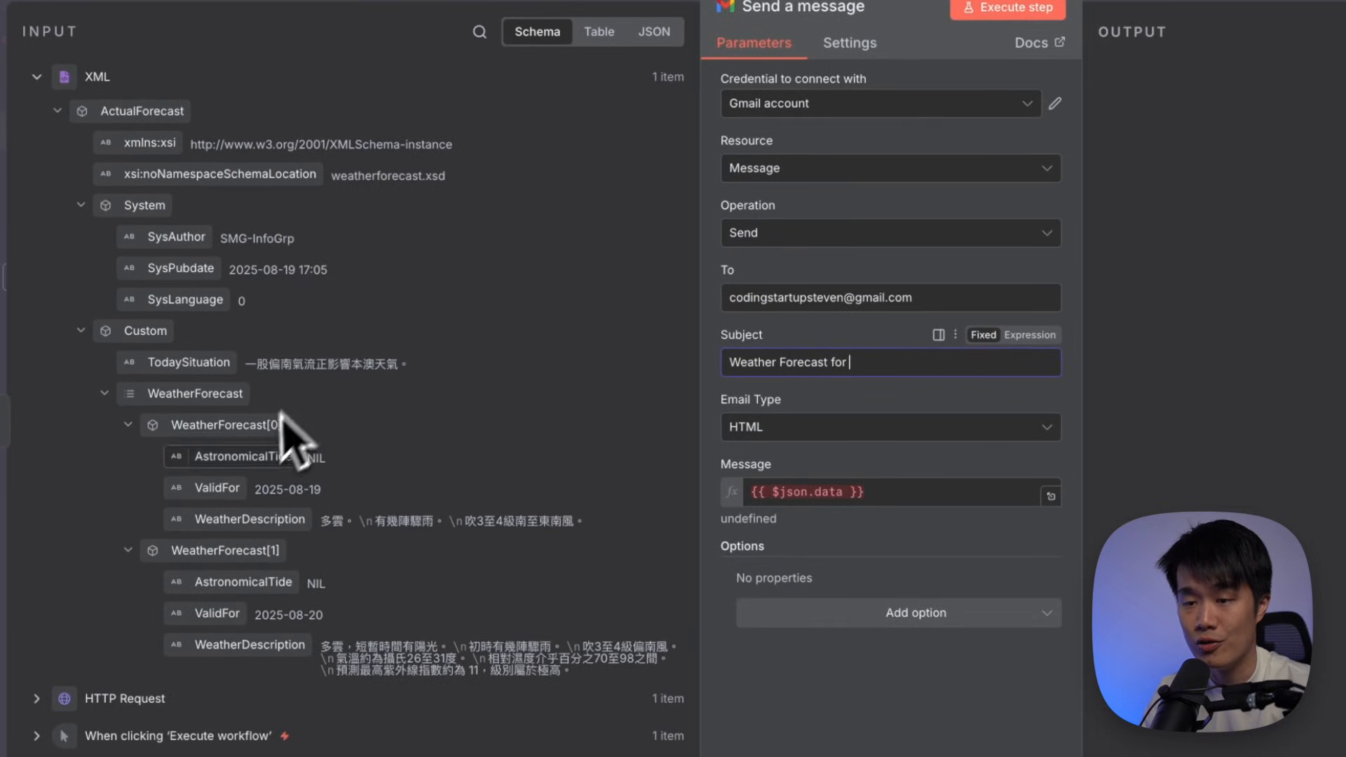
{"action": "left_click_drag", "start_coordinate": [219, 489], "coordinate": [905, 369]}
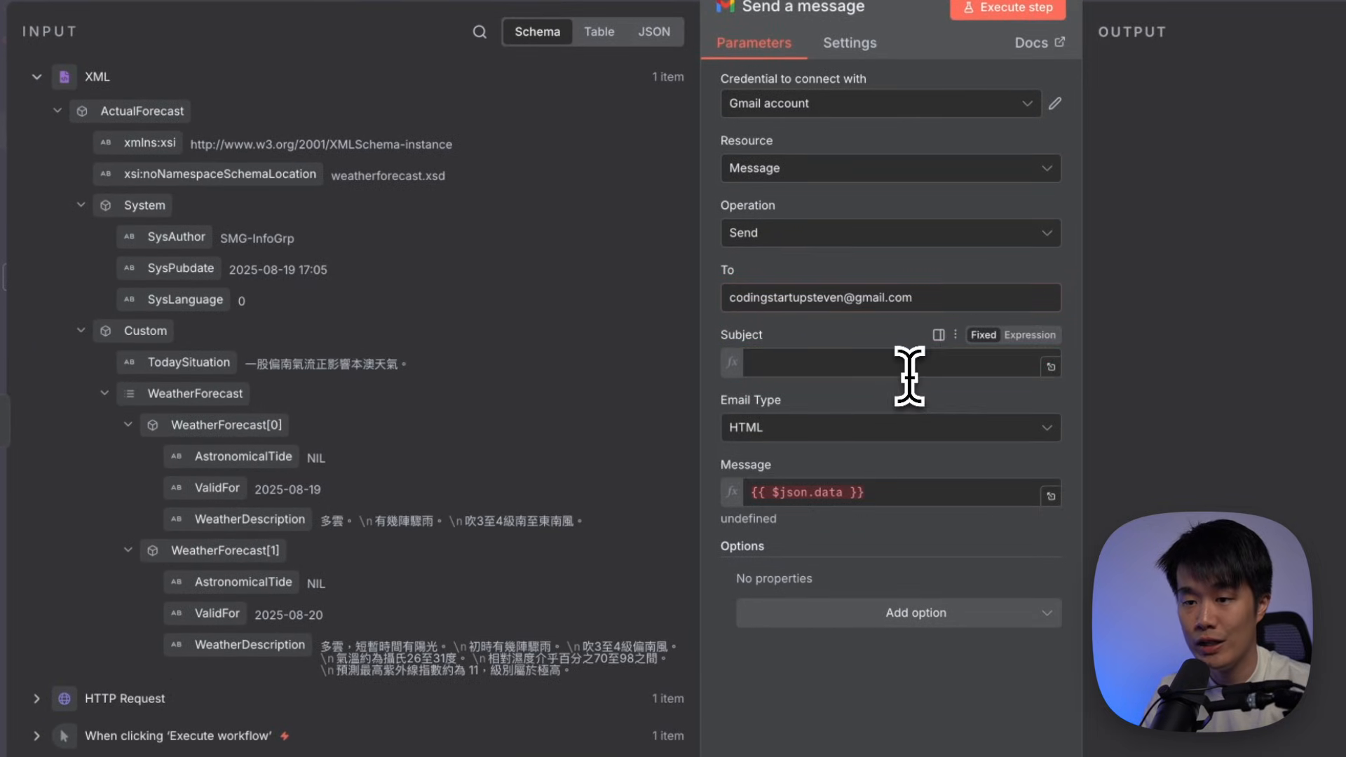
{"action": "key", "text": "BackSpace"}
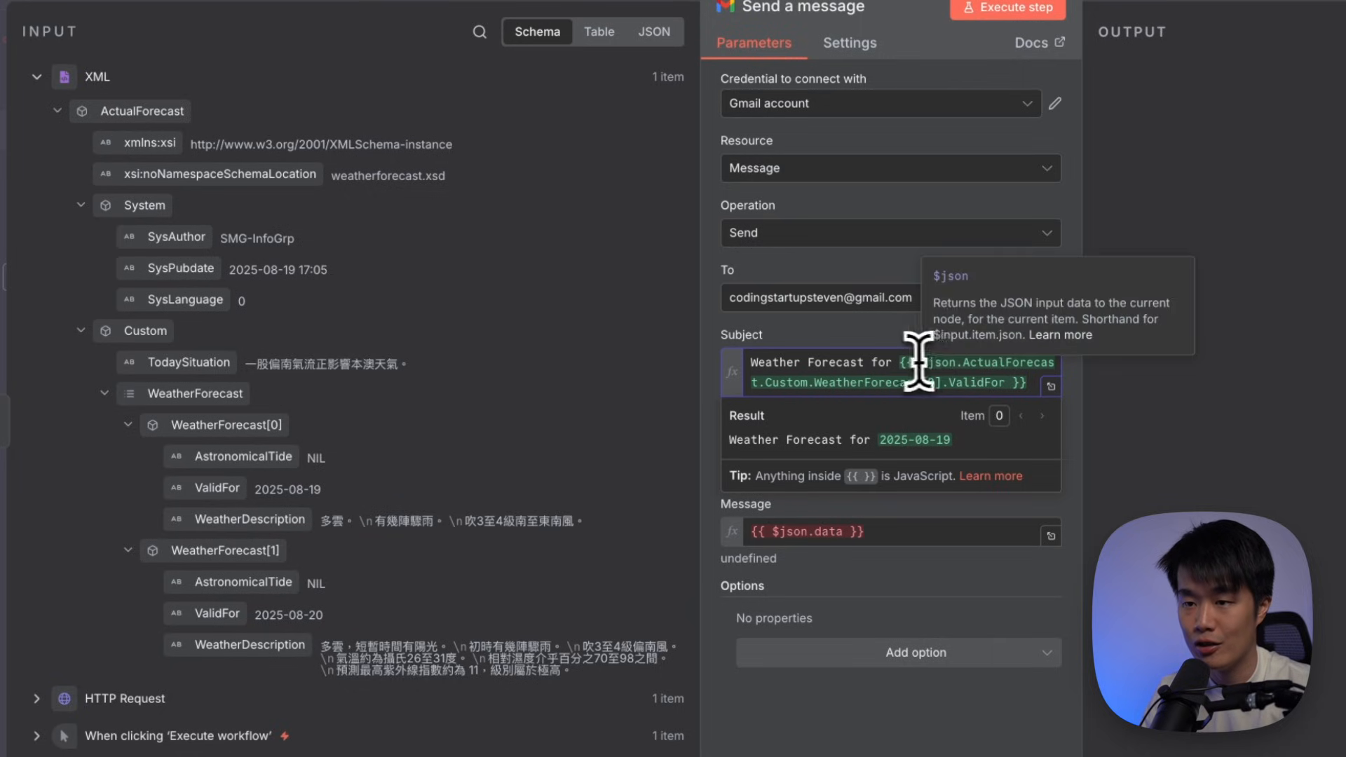
{"action": "left_click_drag", "start_coordinate": [894, 363], "coordinate": [640, 378]}
{"action": "left_click_drag", "start_coordinate": [897, 363], "coordinate": [1031, 382]}
{"action": "left_click", "coordinate": [1033, 384]}
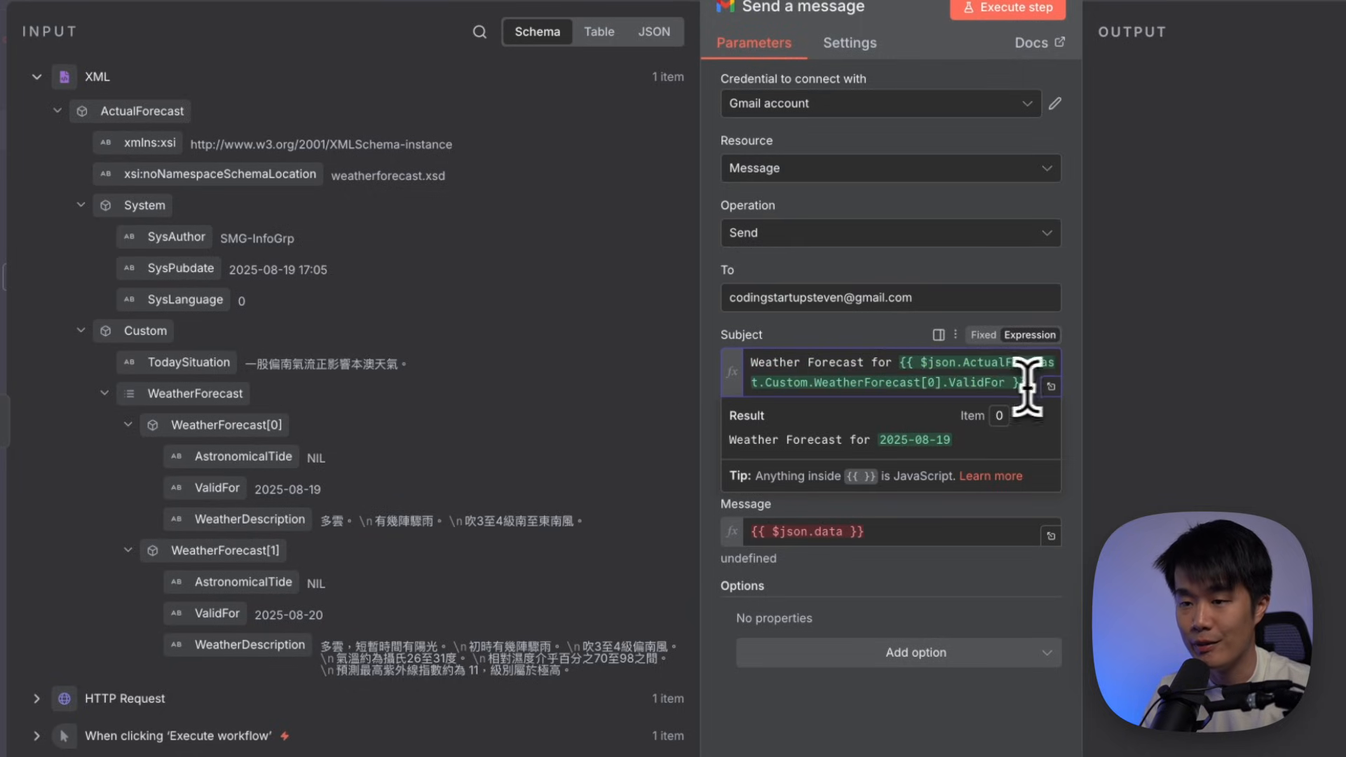
{"action": "left_click", "coordinate": [856, 601]}
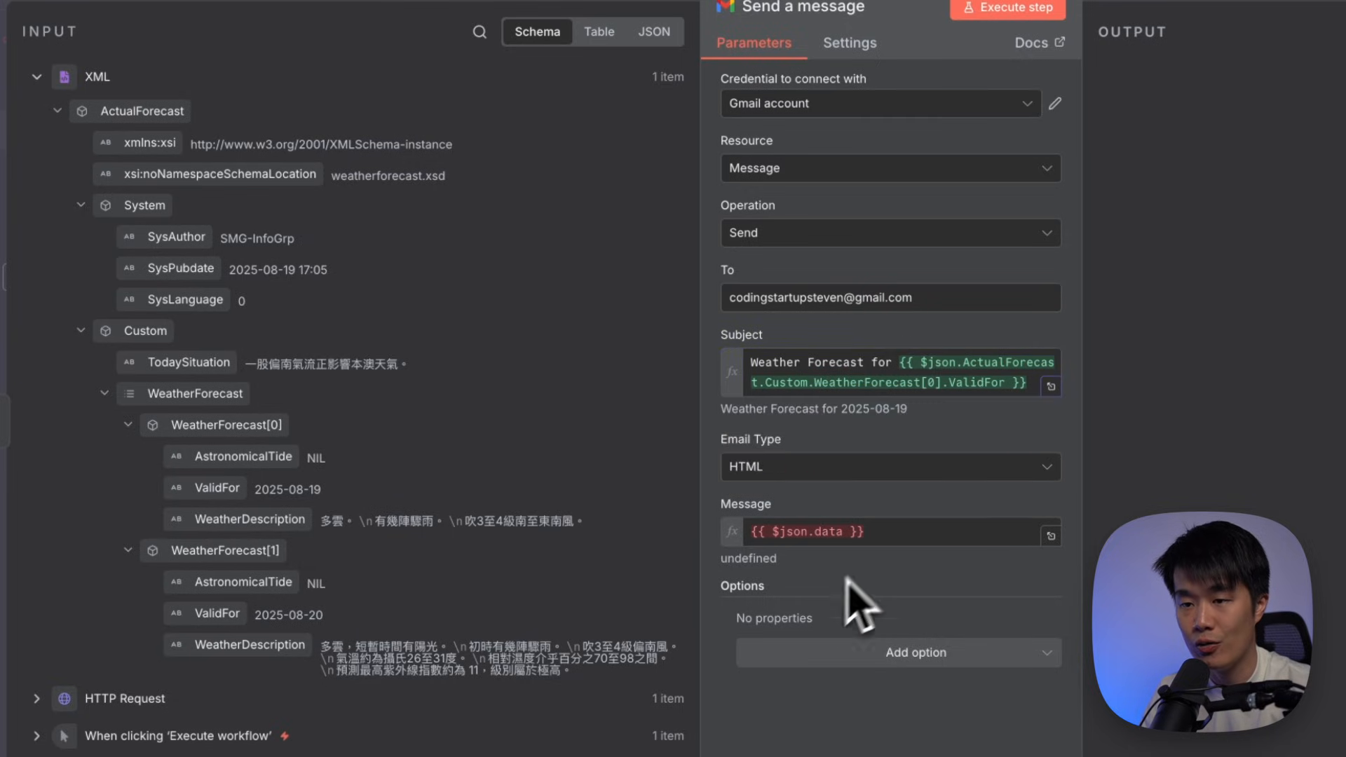
Replace the old $json.data message with the first forecast's WeatherDescription field
{"action": "left_click", "coordinate": [901, 531]}
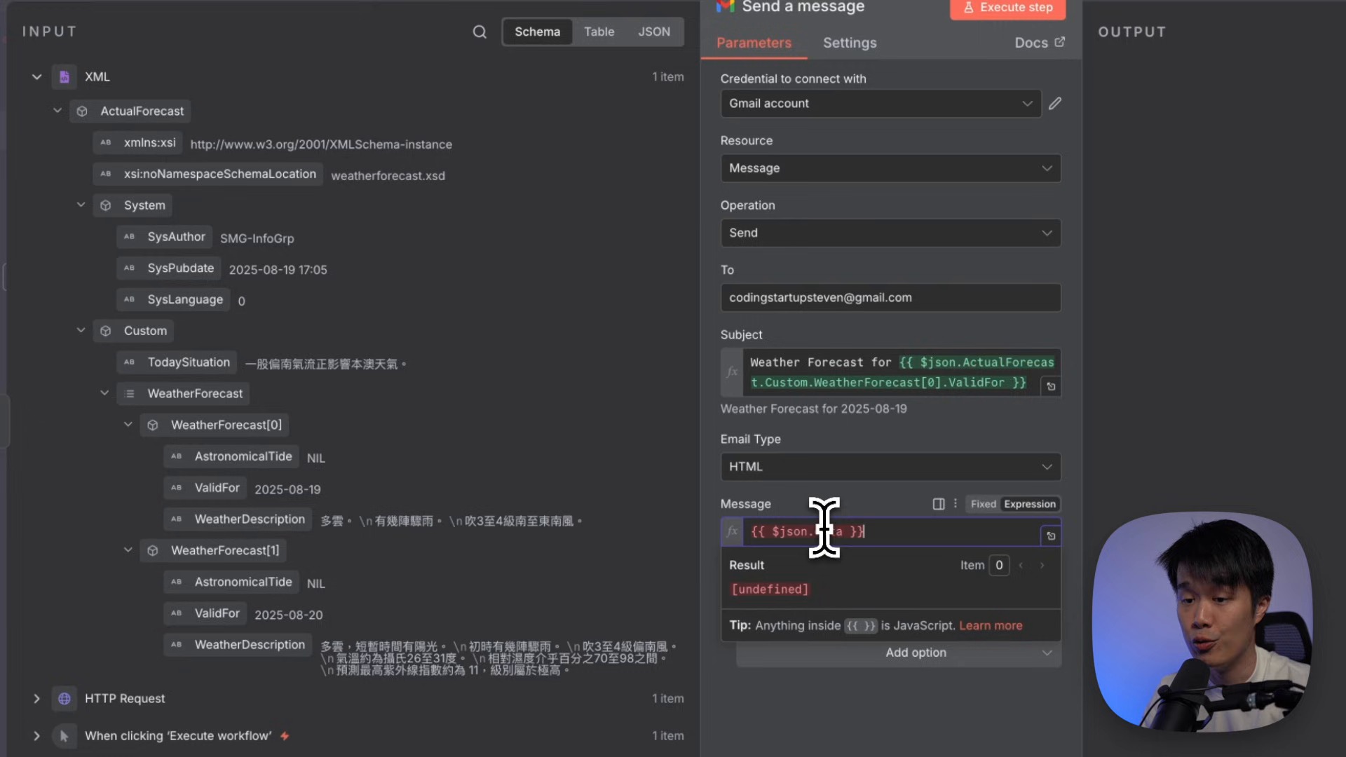
{"action": "left_click", "coordinate": [1229, 14]}
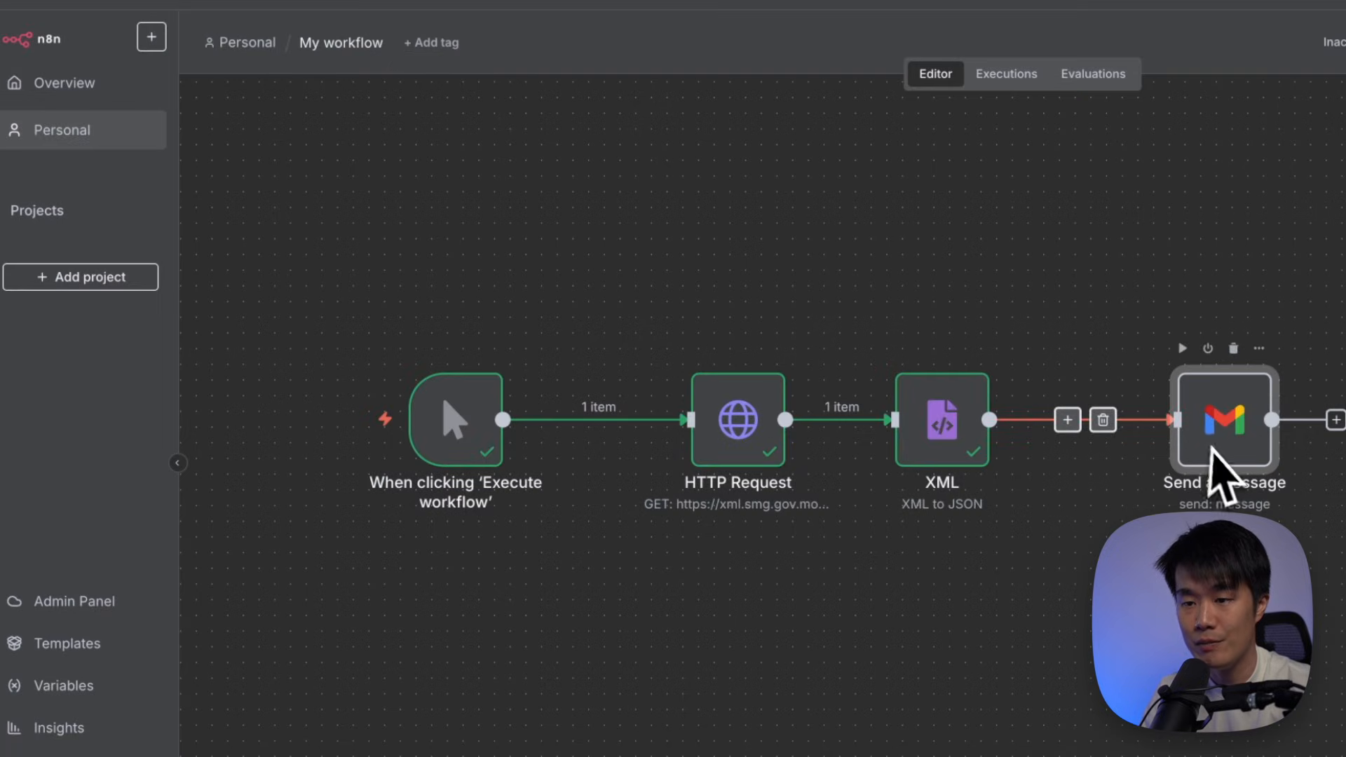
{"action": "double_click", "coordinate": [1220, 421]}
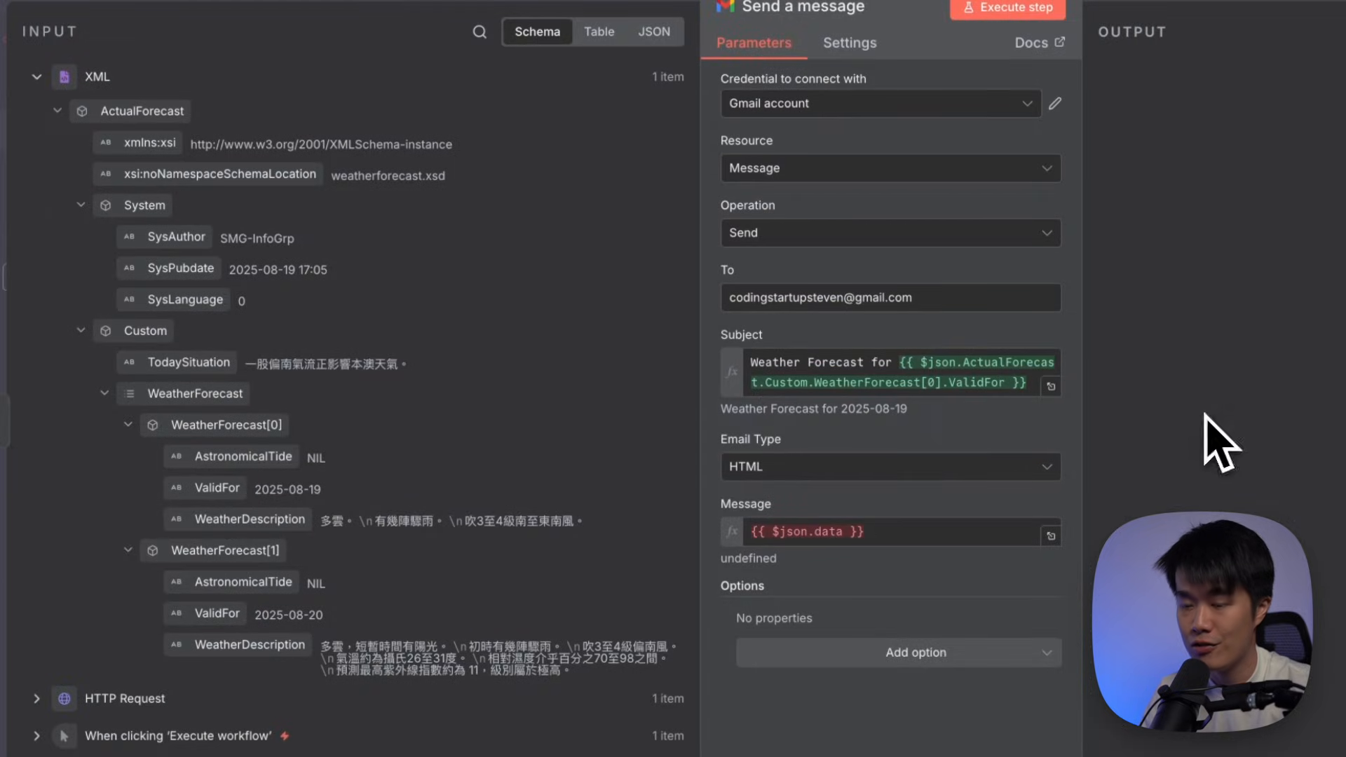
{"action": "left_click", "coordinate": [894, 533]}
{"action": "key", "text": "ctrl+a"}
{"action": "key", "text": "BackSpace"}
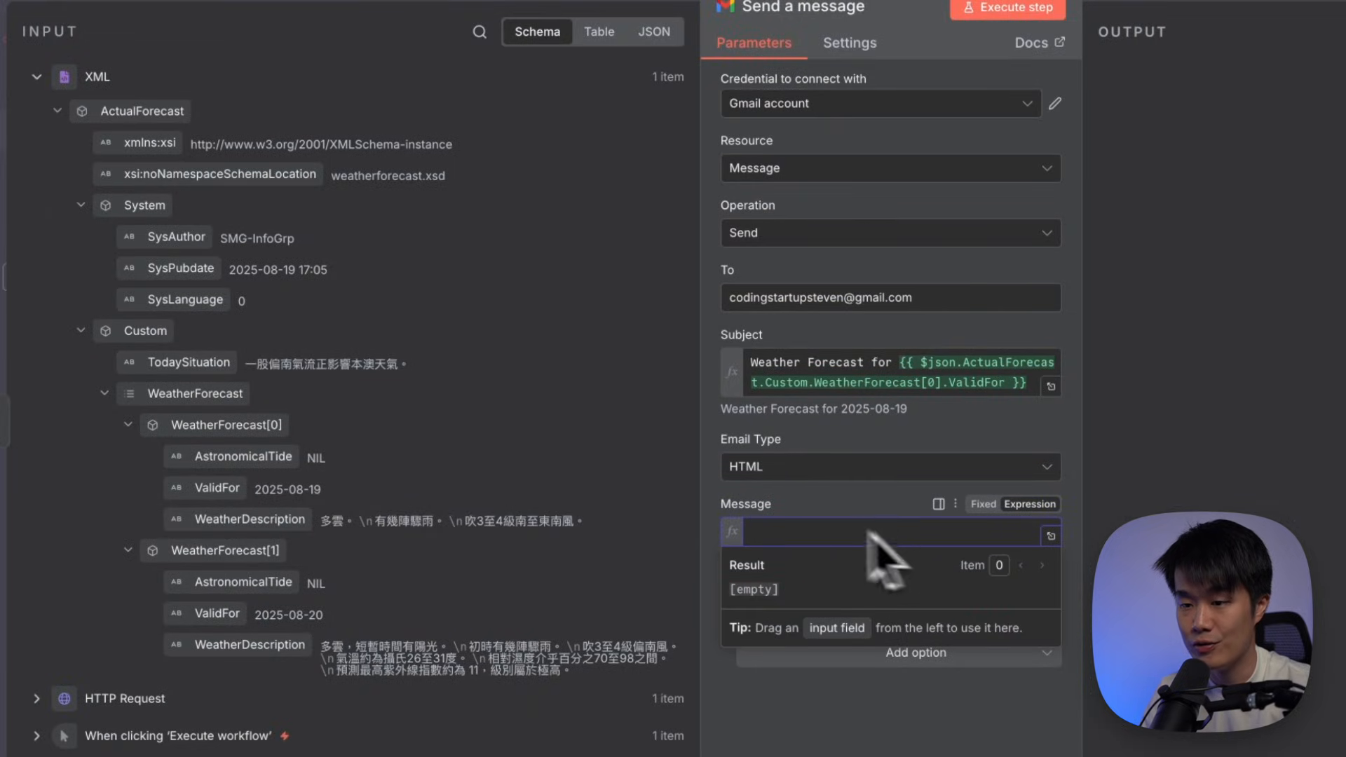
{"action": "left_click_drag", "start_coordinate": [249, 525], "coordinate": [793, 535]}
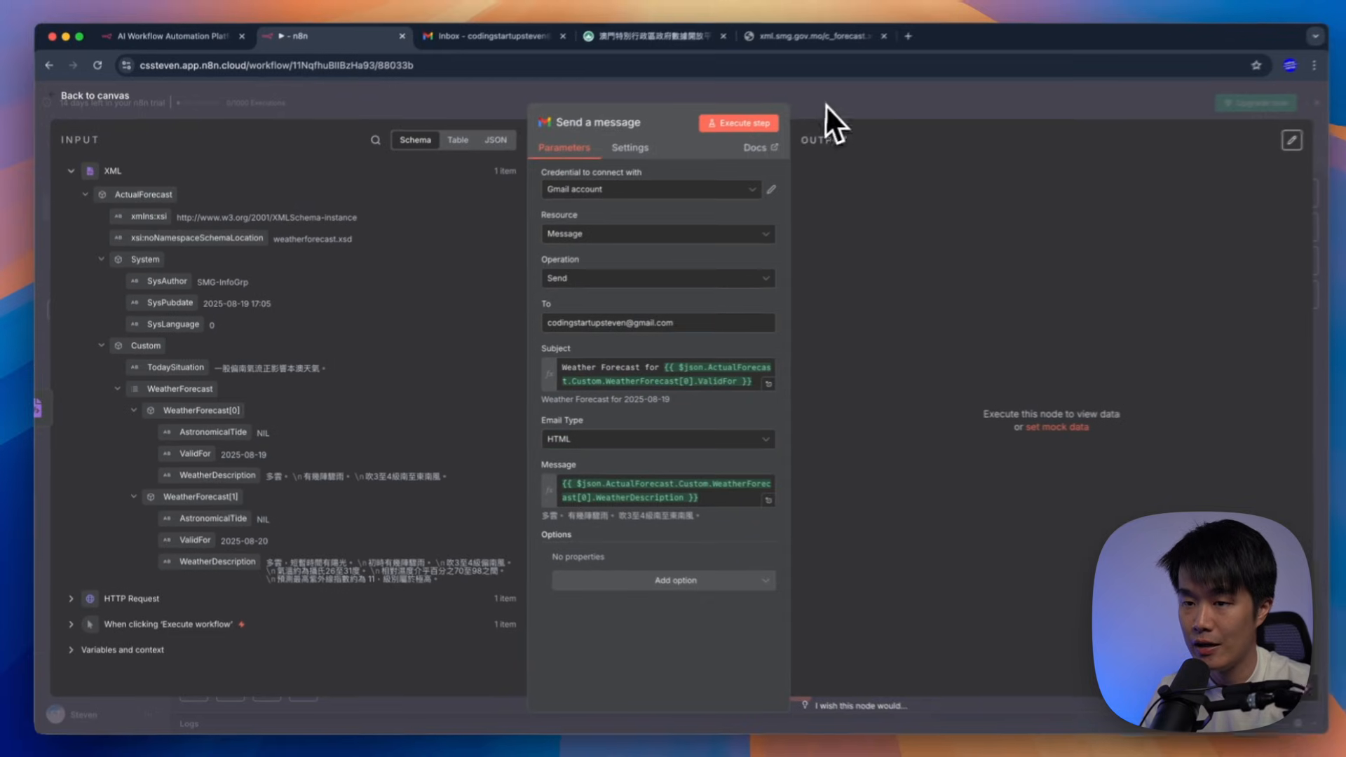
{"action": "left_click", "coordinate": [826, 104]}
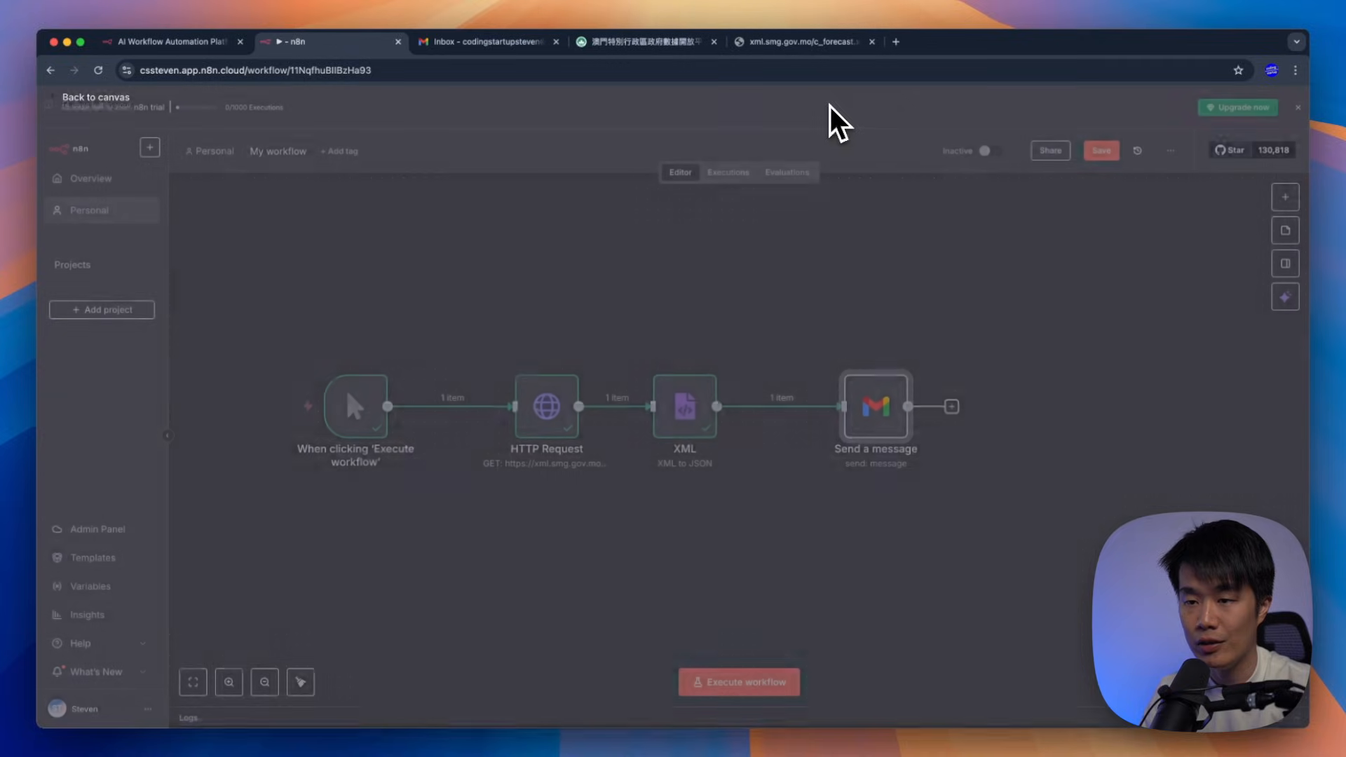
Rename the workflow to 'Weather Forecast'
{"action": "left_click", "coordinate": [292, 153]}
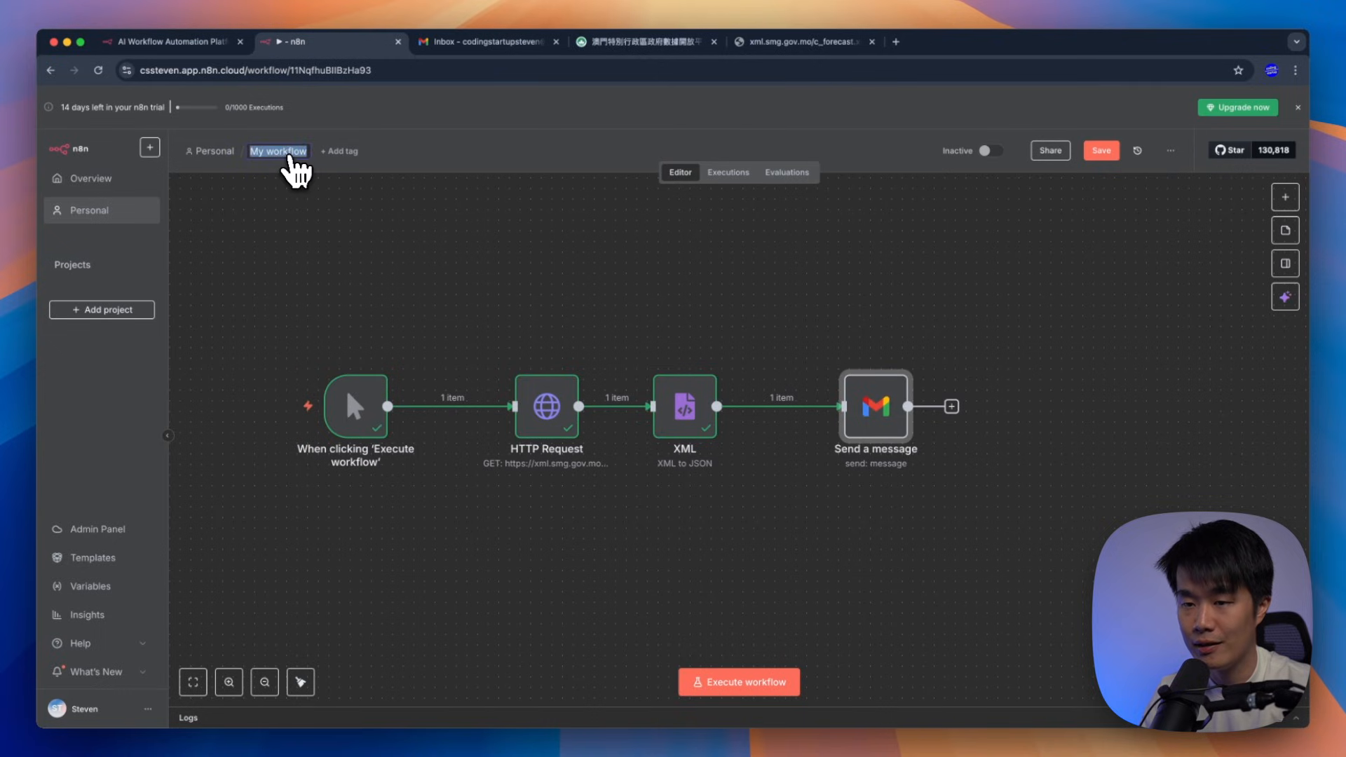
{"action": "type", "text": "Weath"}
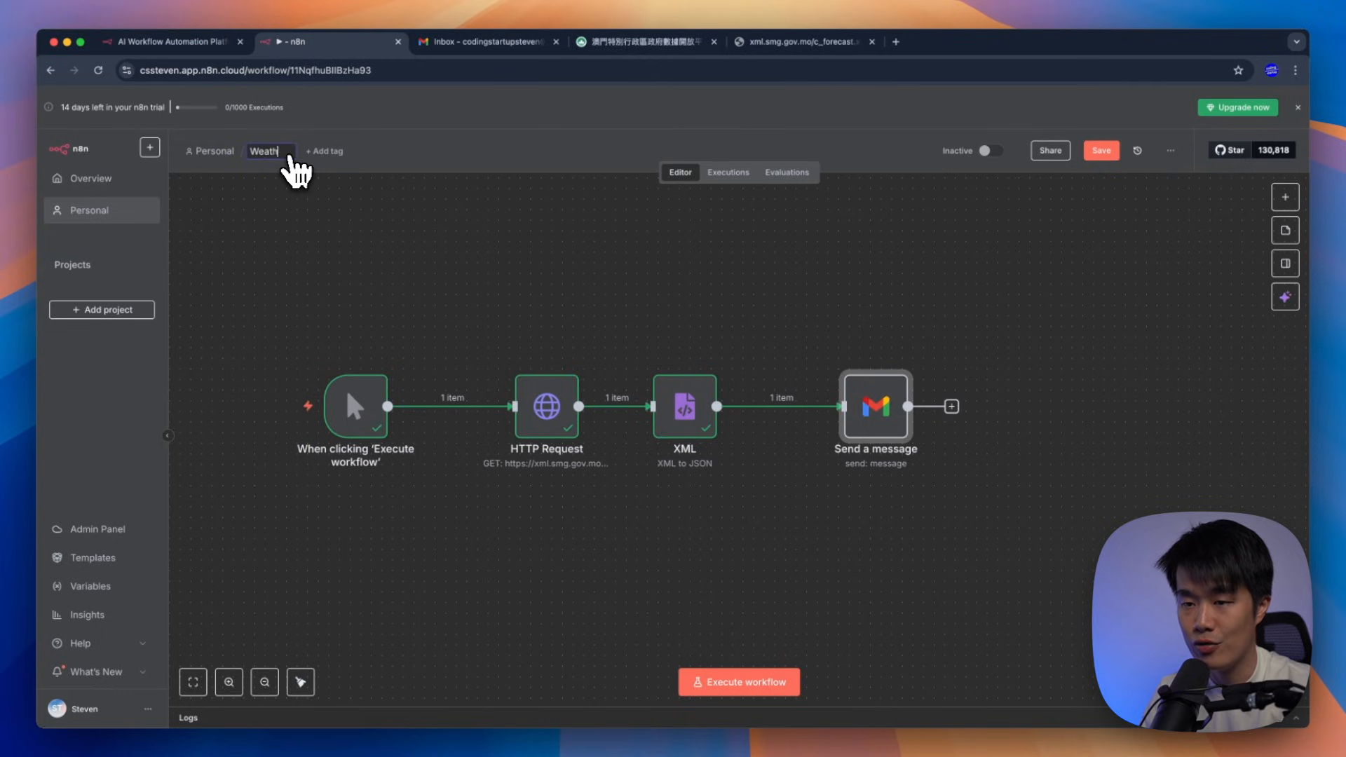
{"action": "type", "text": "er Forecast"}
{"action": "key", "text": "Return"}
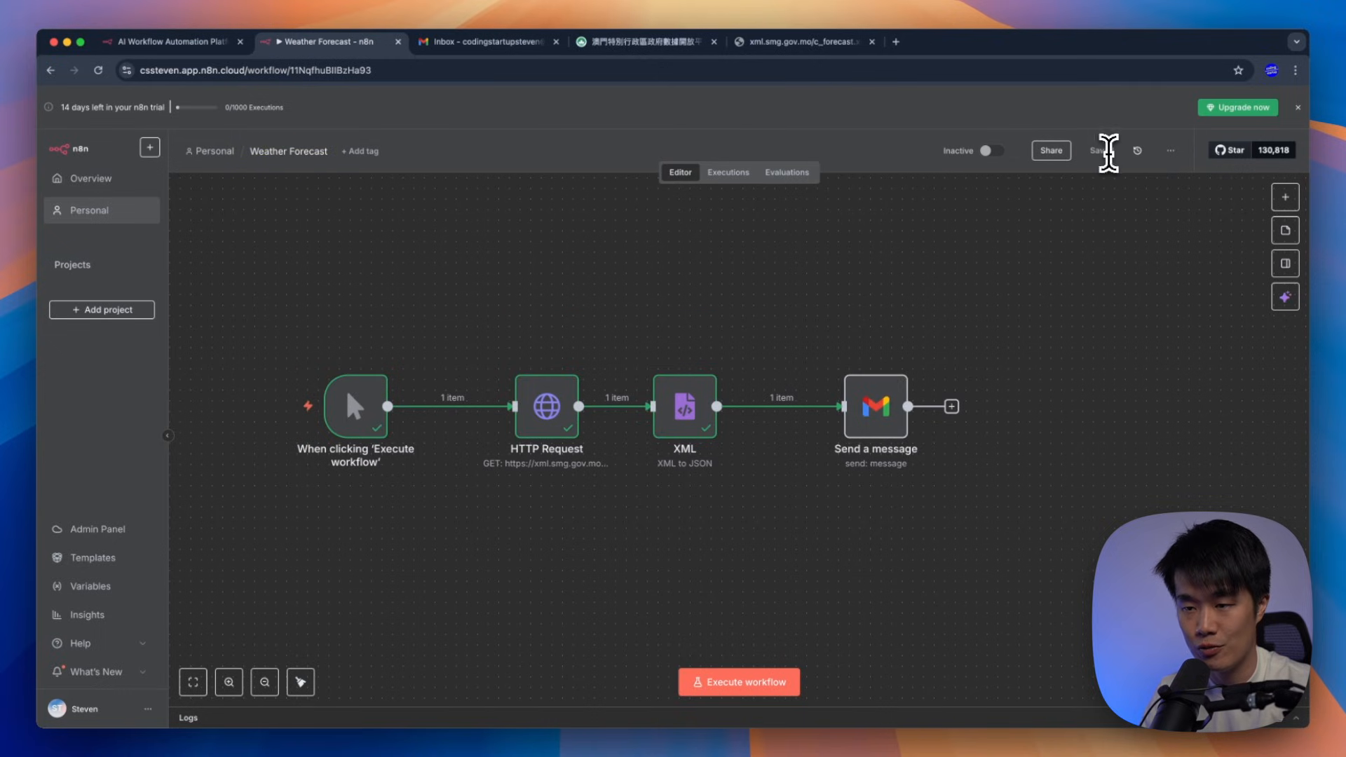
Tidy the four nodes into one horizontal row and save the workflow
{"action": "left_click_drag", "start_coordinate": [876, 407], "coordinate": [643, 577]}
{"action": "left_click_drag", "start_coordinate": [685, 407], "coordinate": [877, 351]}
{"action": "left_click_drag", "start_coordinate": [557, 409], "coordinate": [822, 505]}
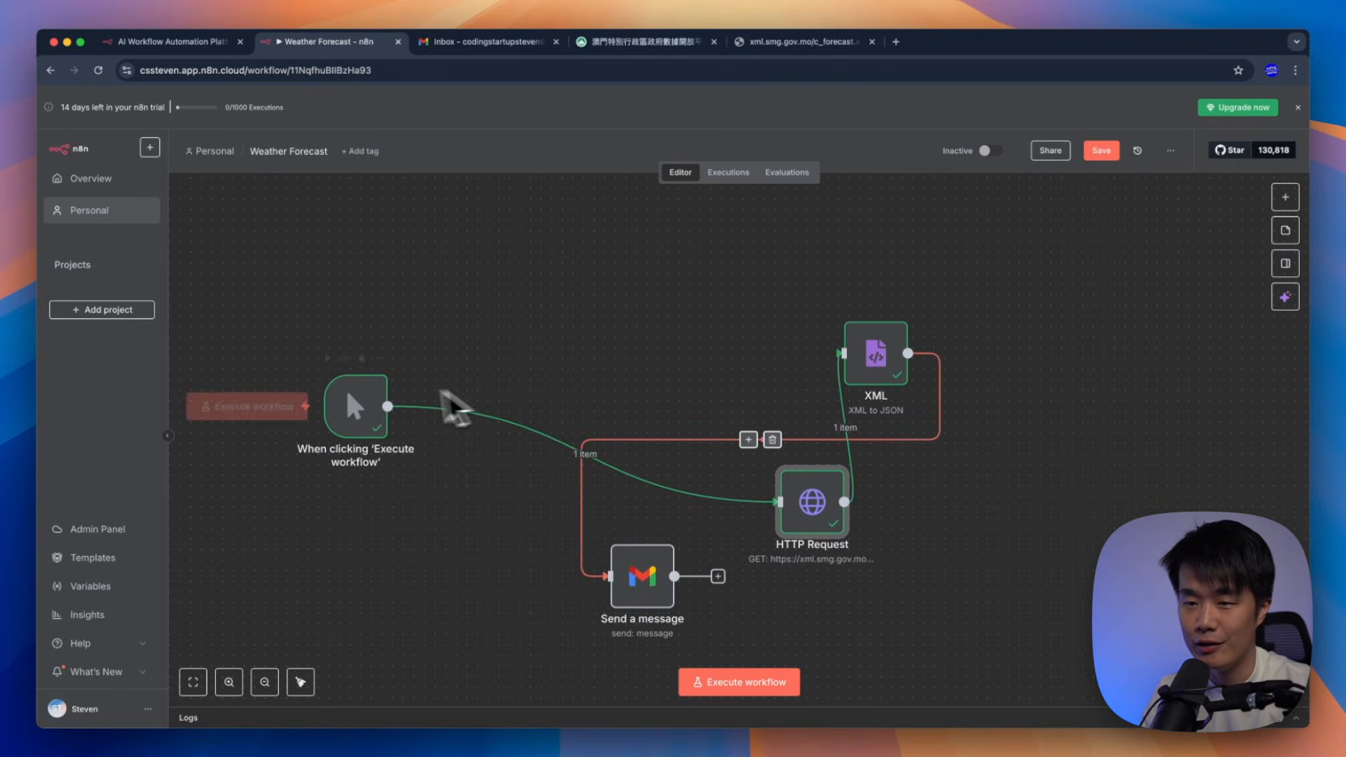
{"action": "left_click_drag", "start_coordinate": [354, 407], "coordinate": [685, 332]}
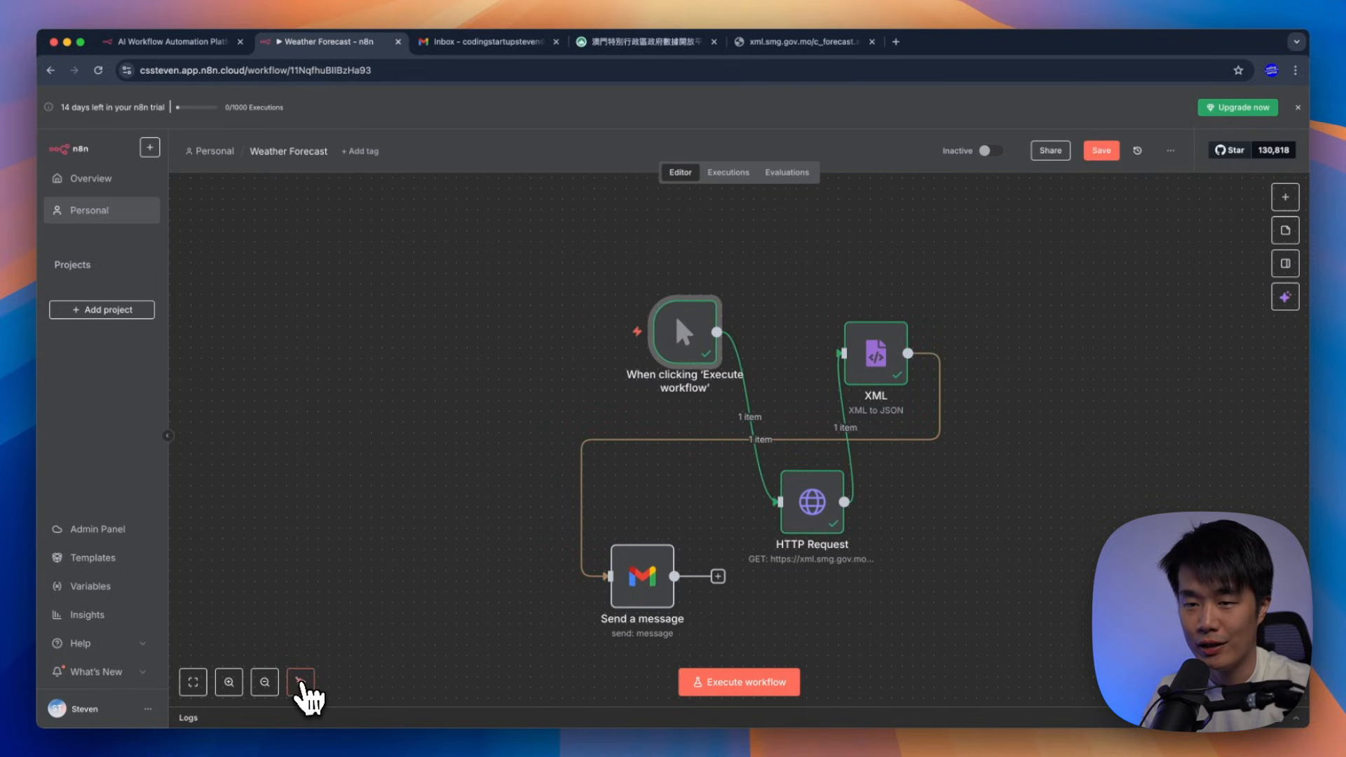
{"action": "left_click", "coordinate": [301, 683]}
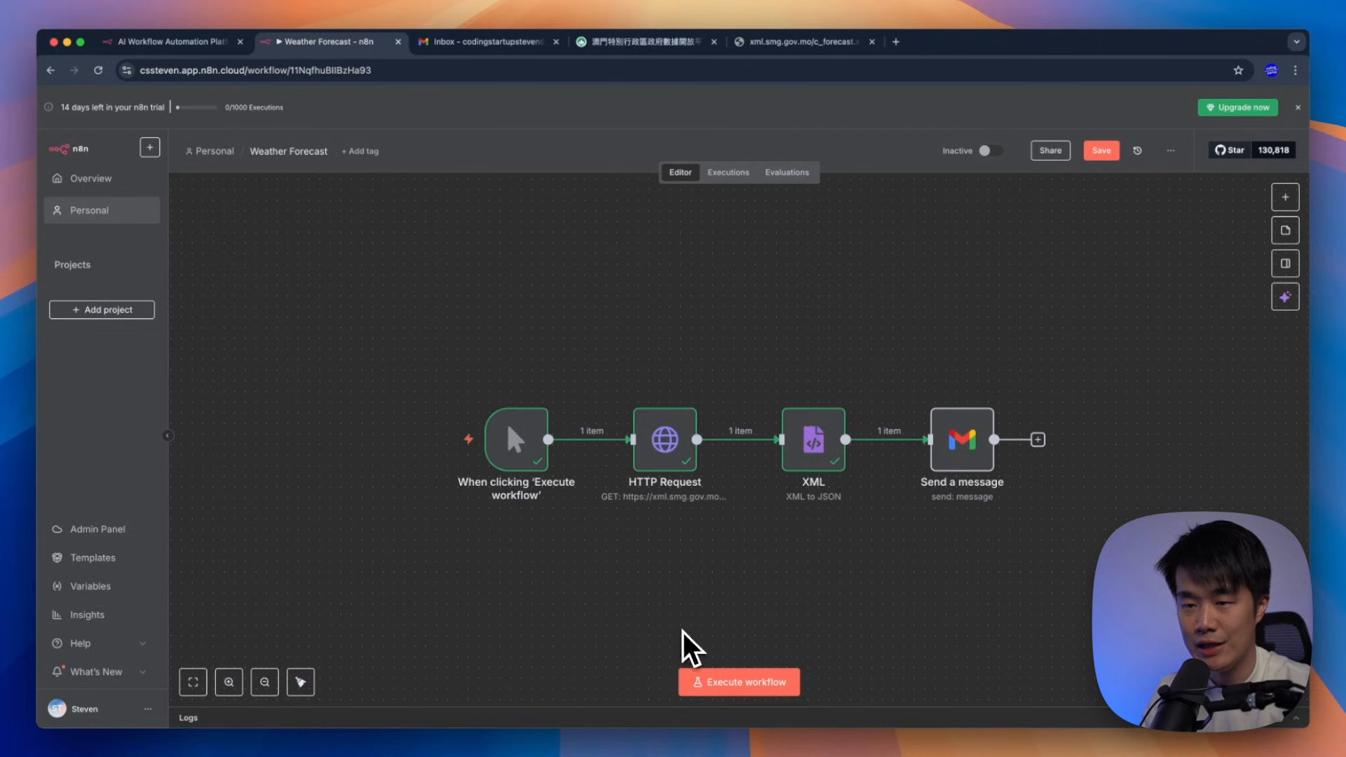
{"action": "key", "text": "super+s"}
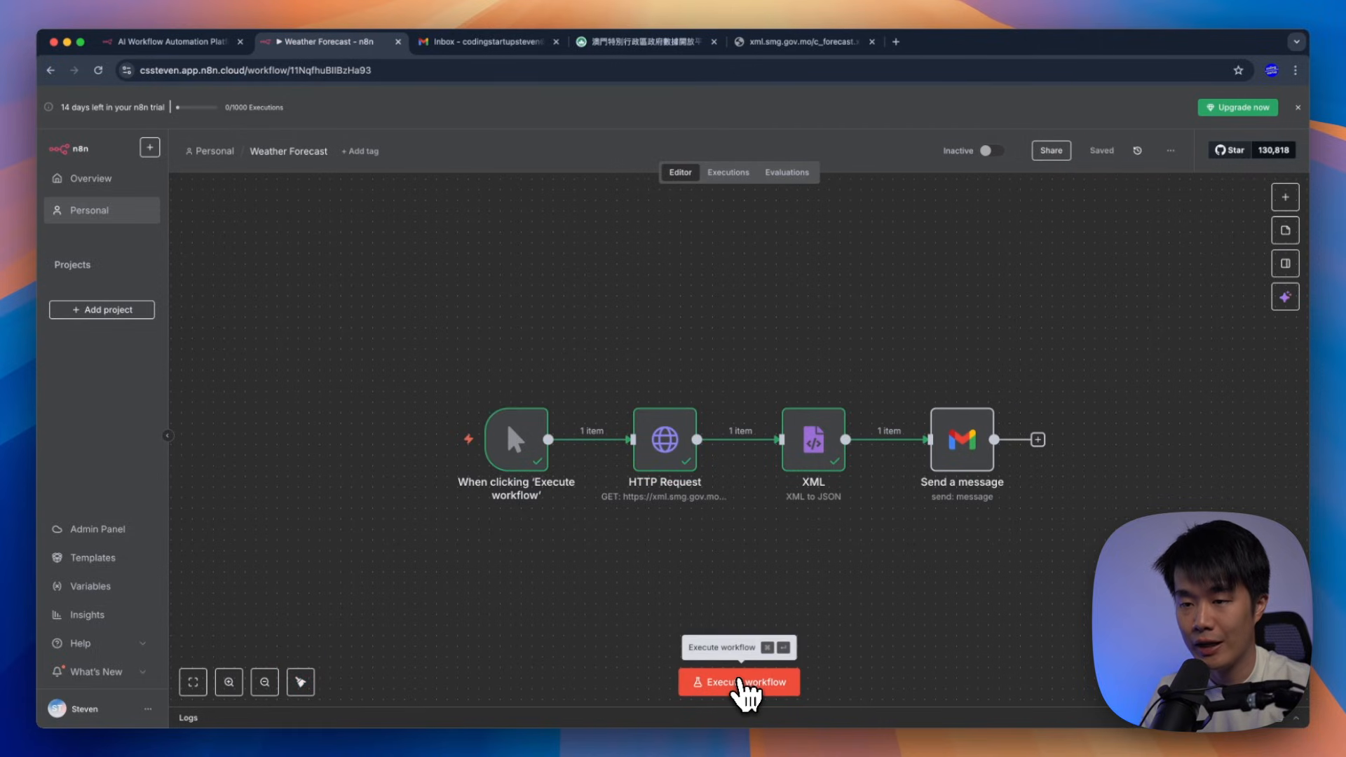
Execute the whole workflow and refresh the Gmail inbox to find the new email
{"action": "left_click", "coordinate": [742, 683]}
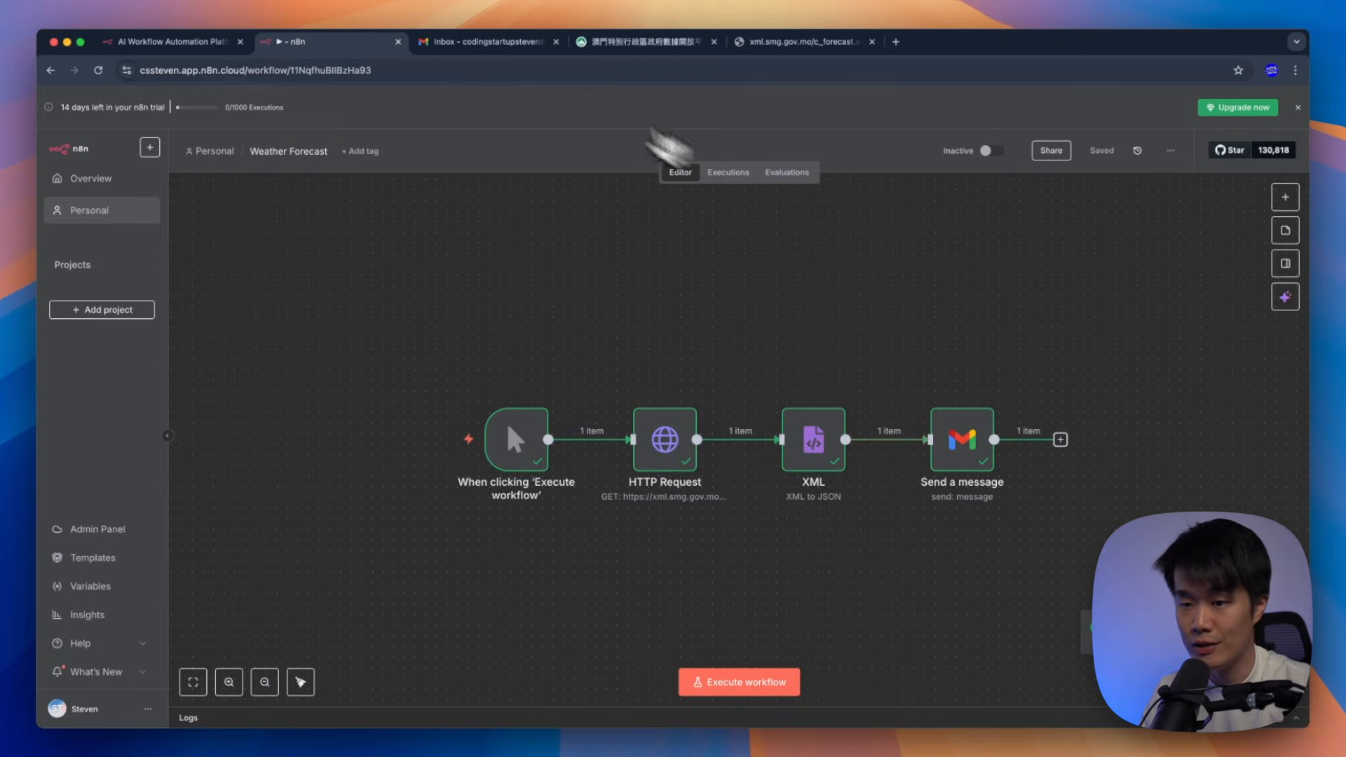
{"action": "left_click", "coordinate": [505, 42]}
{"action": "left_click", "coordinate": [263, 145]}
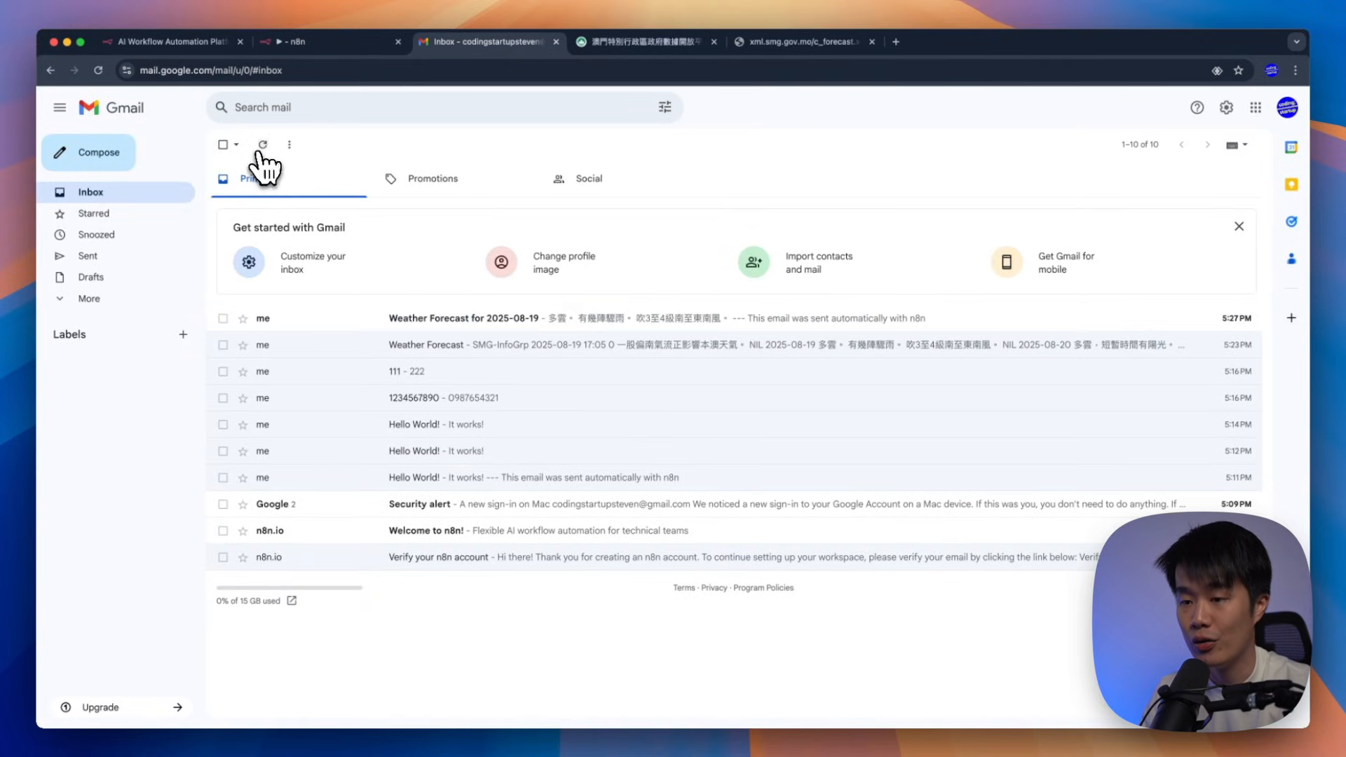
Read the 'Weather Forecast for 2025-08-19' email, then return to the n8n workflow tab
{"action": "left_click", "coordinate": [508, 323]}
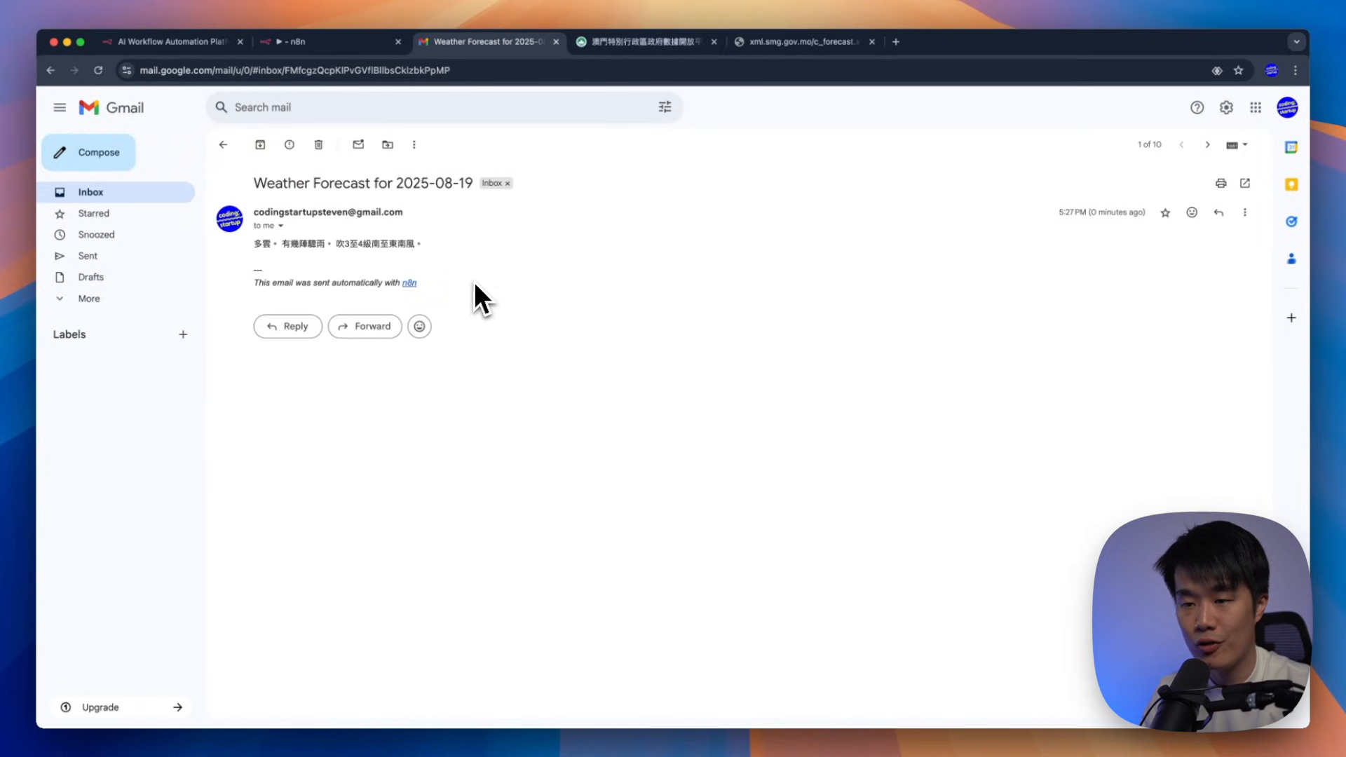
{"action": "left_click_drag", "start_coordinate": [474, 282], "coordinate": [251, 246]}
{"action": "left_click", "coordinate": [364, 248]}
{"action": "triple_click", "coordinate": [364, 247]}
{"action": "left_click", "coordinate": [440, 272]}
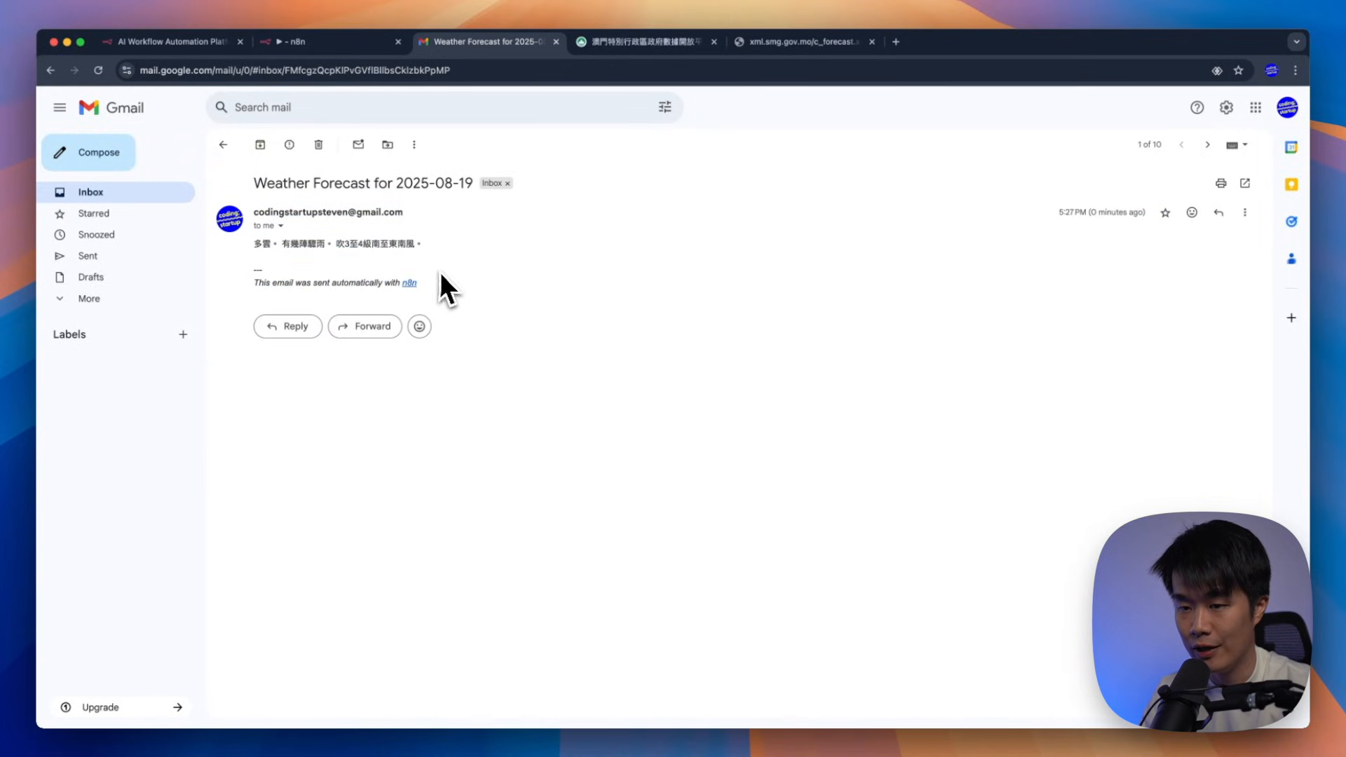
{"action": "left_click", "coordinate": [155, 196]}
{"action": "left_click", "coordinate": [310, 45]}
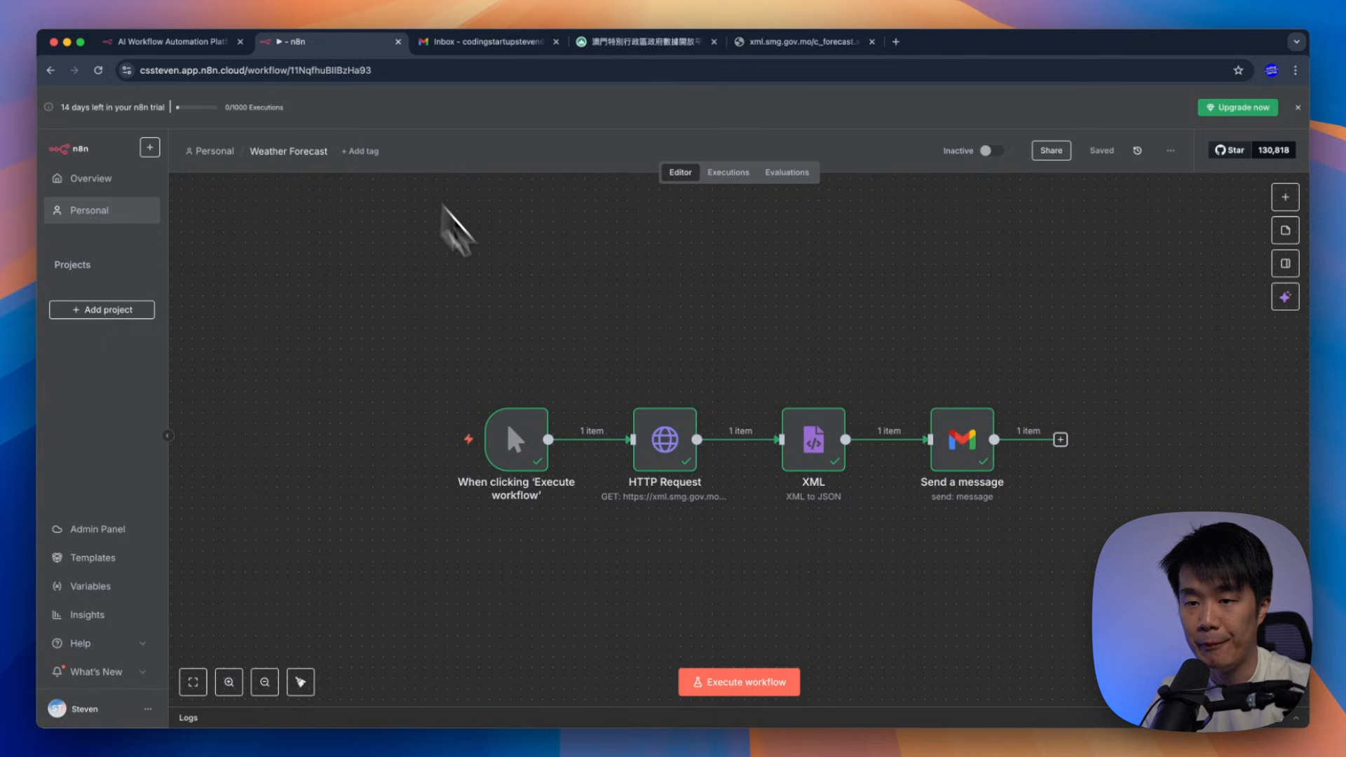
Delete the manual trigger node from the start of the workflow chain
{"action": "left_click_drag", "start_coordinate": [525, 330], "coordinate": [1082, 526]}
{"action": "left_click_drag", "start_coordinate": [956, 451], "coordinate": [870, 425]}
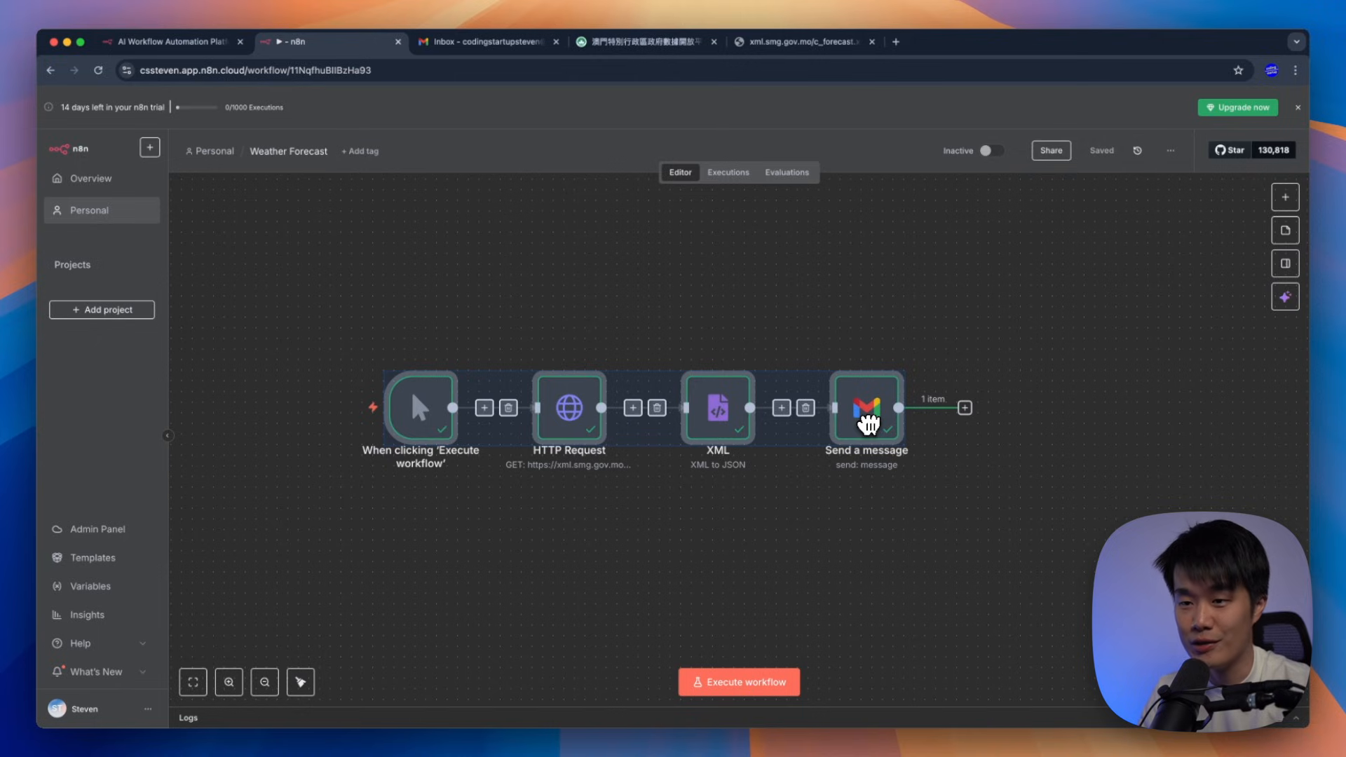
{"action": "left_click", "coordinate": [809, 556]}
{"action": "left_click_drag", "start_coordinate": [339, 306], "coordinate": [481, 557]}
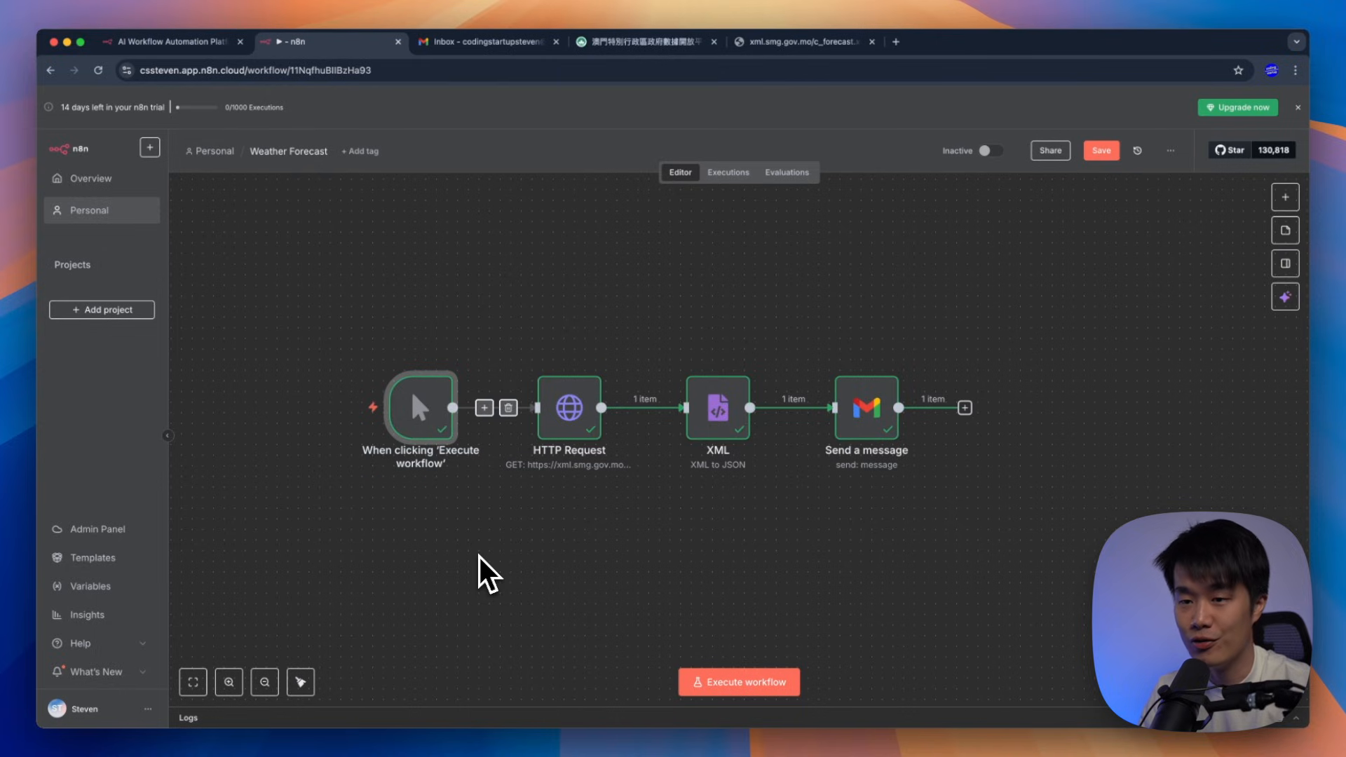
{"action": "key", "text": "Delete"}
Add an On a schedule trigger firing every 1 hour at minute 30
{"action": "right_click", "coordinate": [405, 431]}
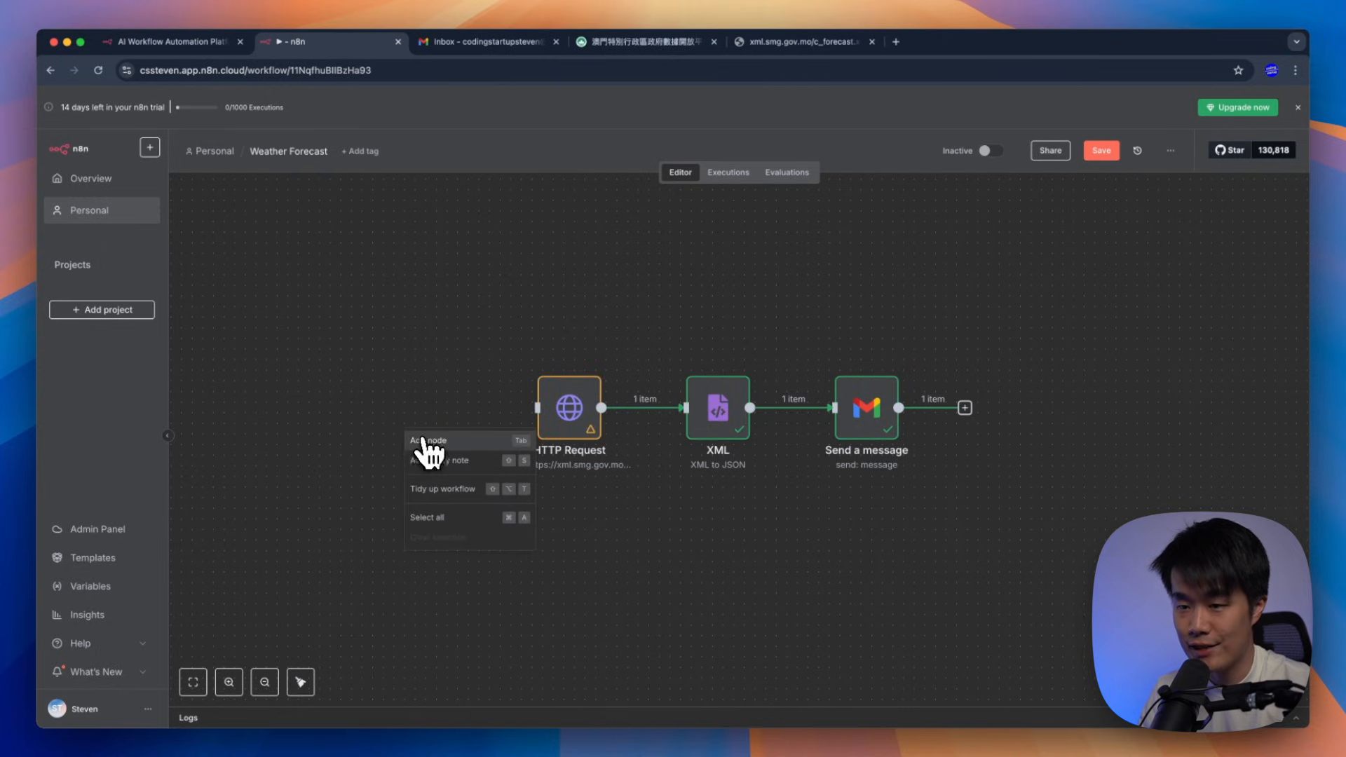
{"action": "left_click", "coordinate": [420, 440]}
{"action": "left_click", "coordinate": [1158, 411]}
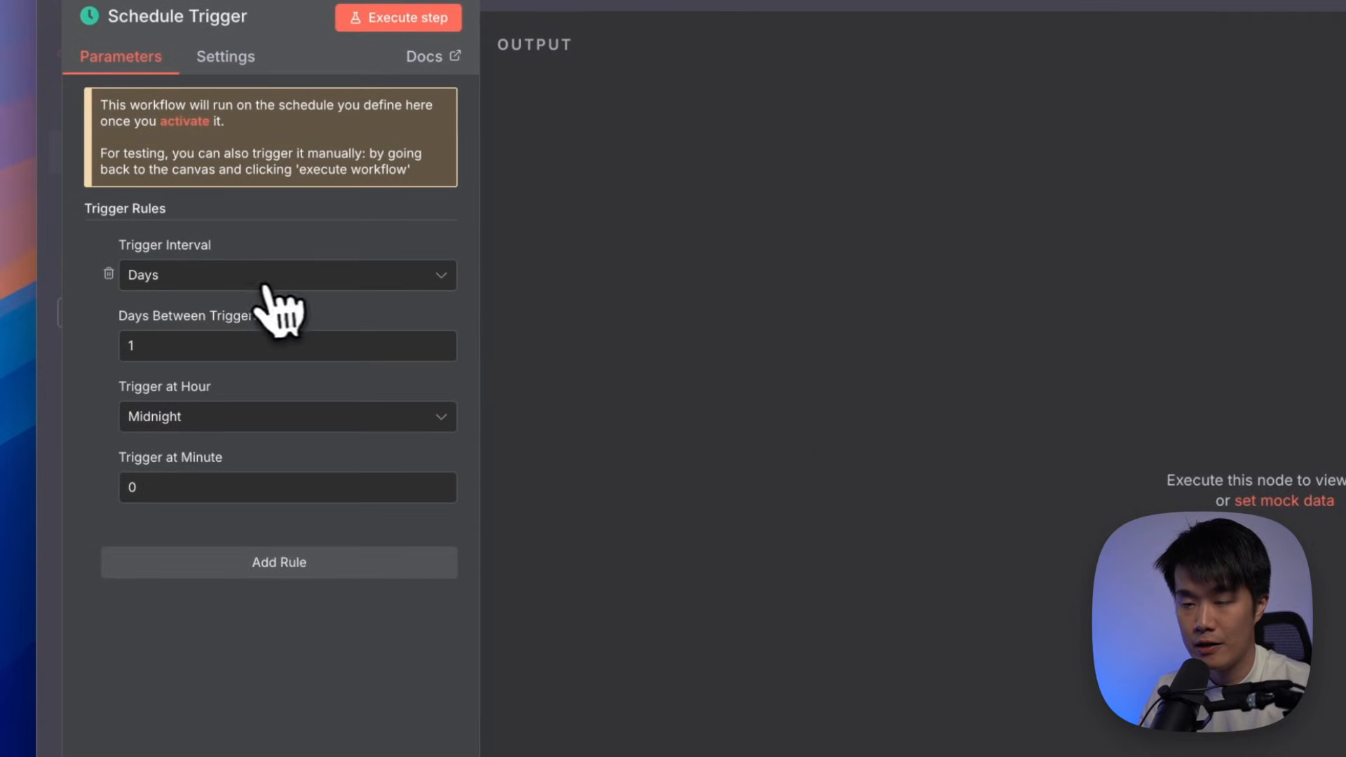
{"action": "left_click", "coordinate": [267, 282]}
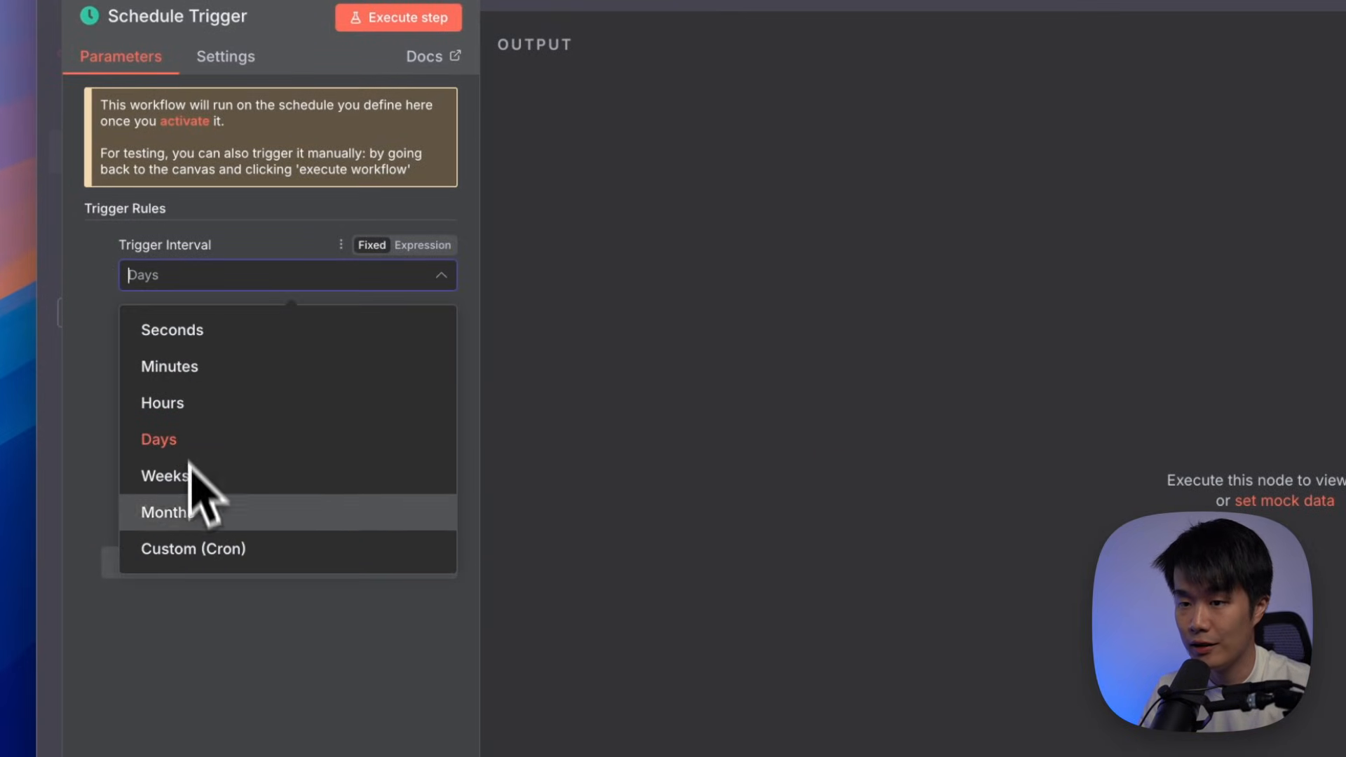
{"action": "left_click", "coordinate": [199, 403]}
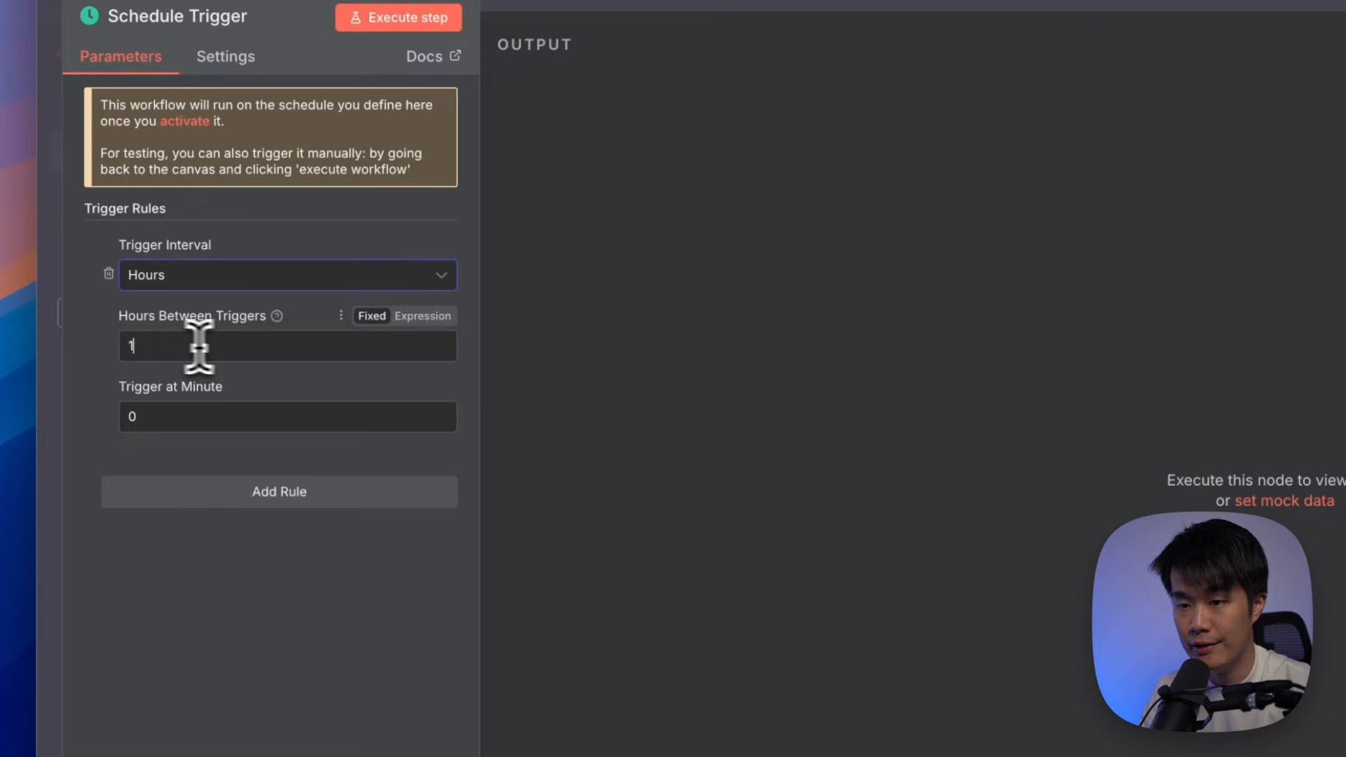
{"action": "double_click", "coordinate": [202, 346]}
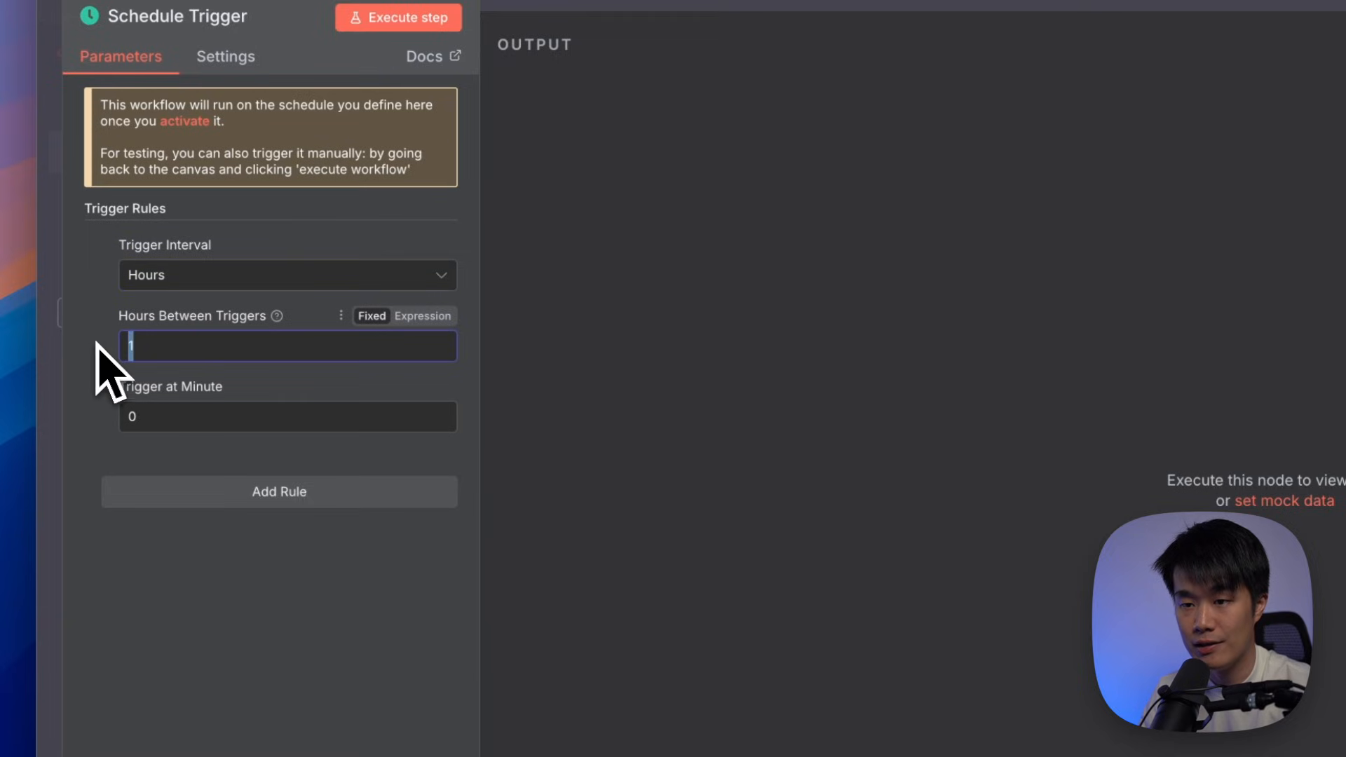
{"action": "double_click", "coordinate": [146, 415]}
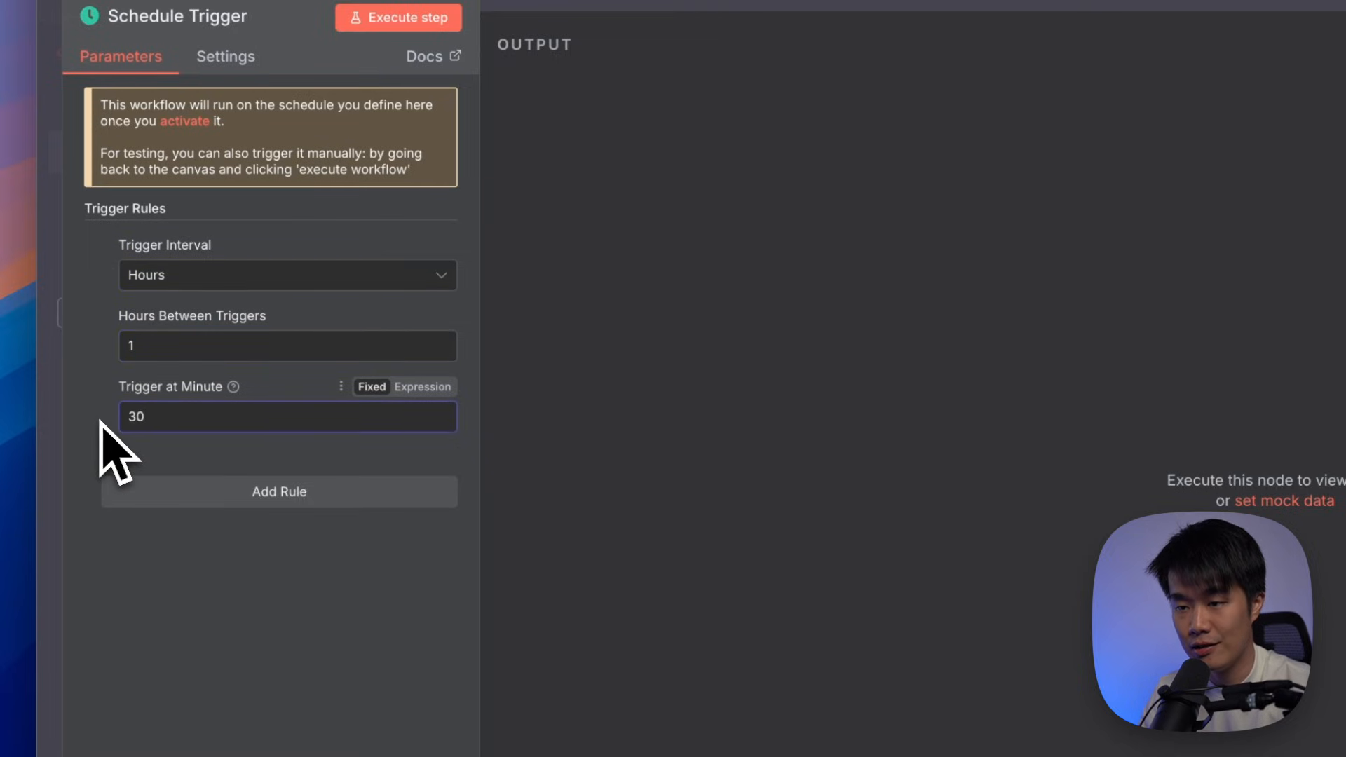
{"action": "type", "text": "30"}
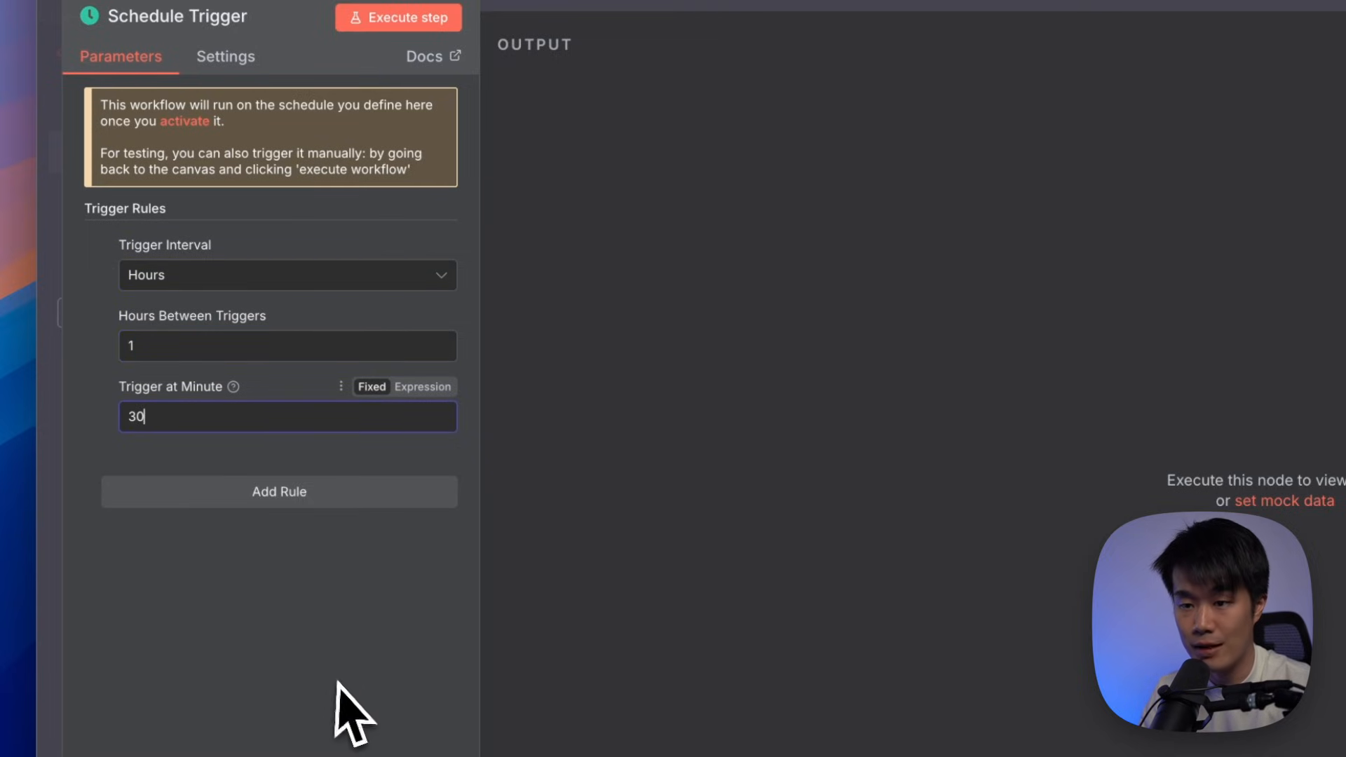
{"action": "double_click", "coordinate": [196, 346]}
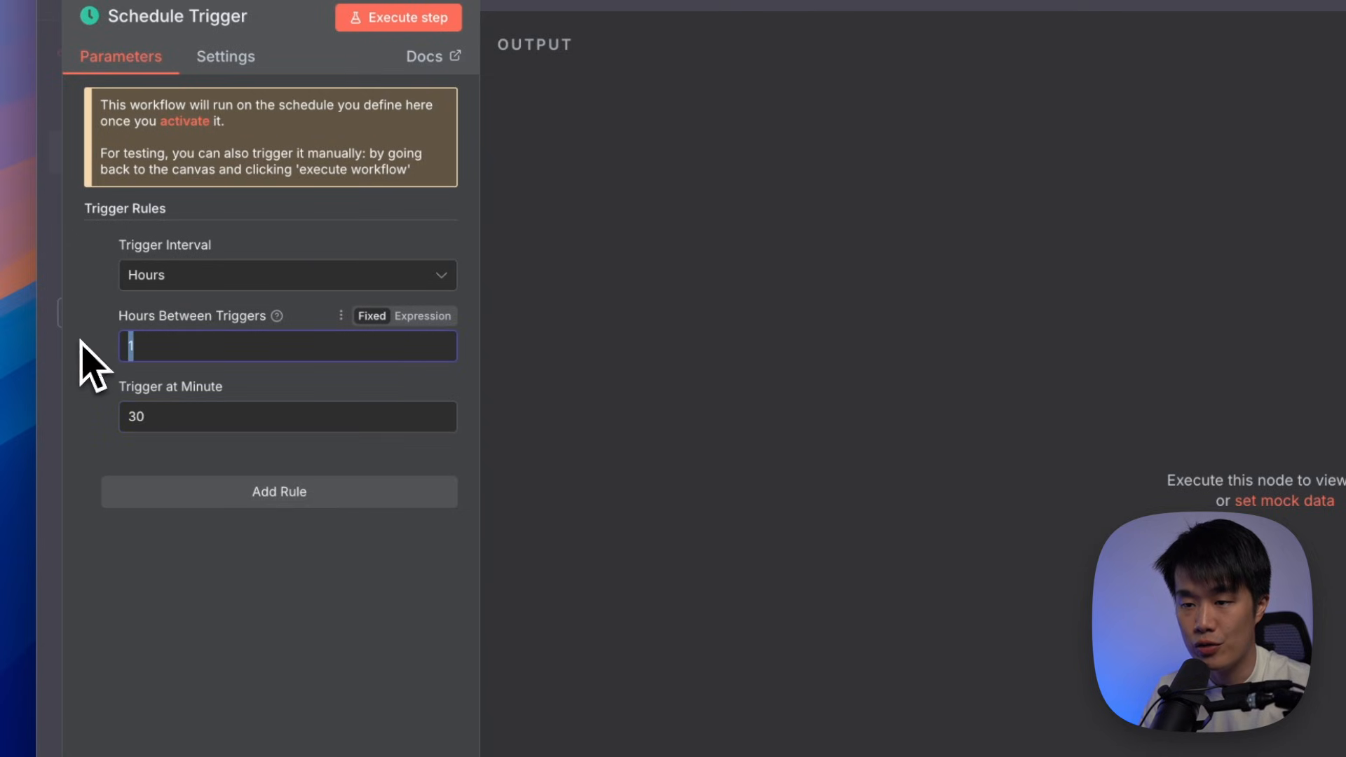
{"action": "double_click", "coordinate": [183, 413]}
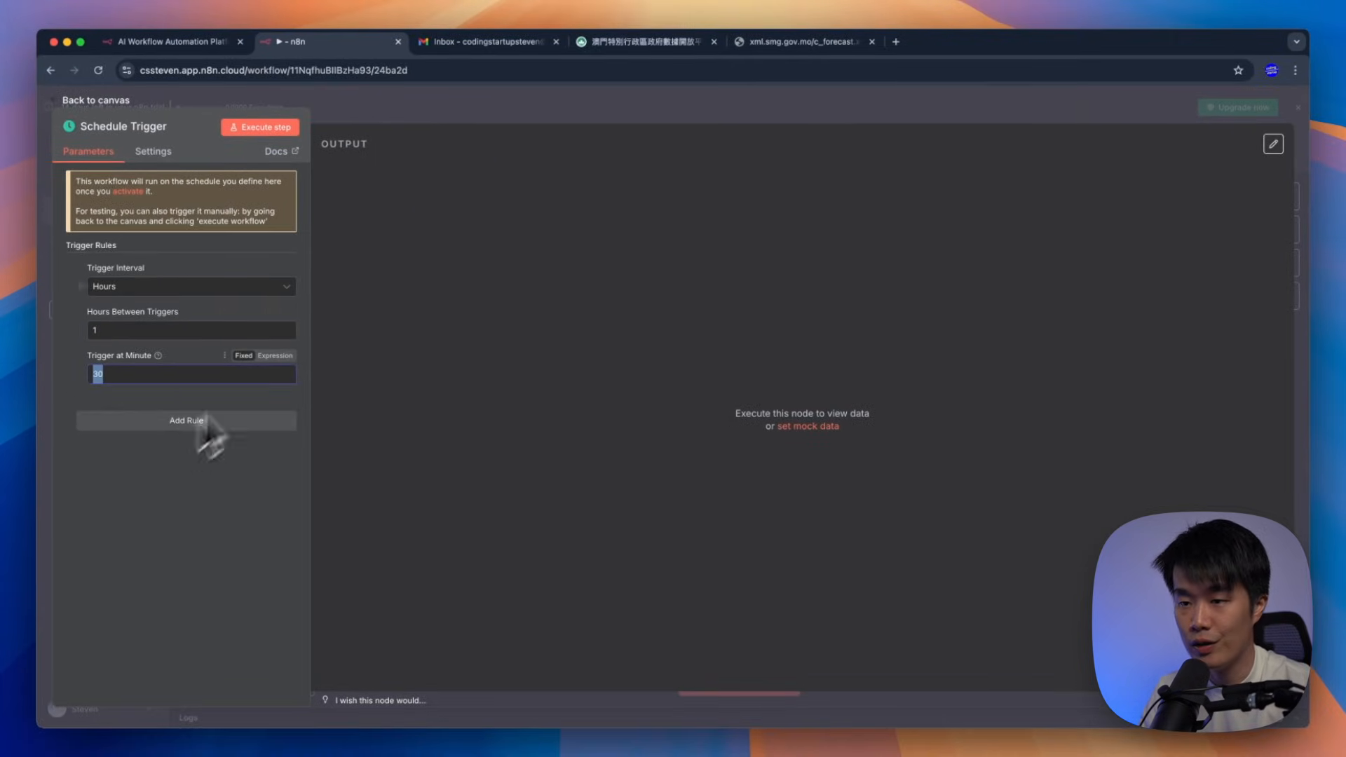
{"action": "left_click", "coordinate": [427, 104]}
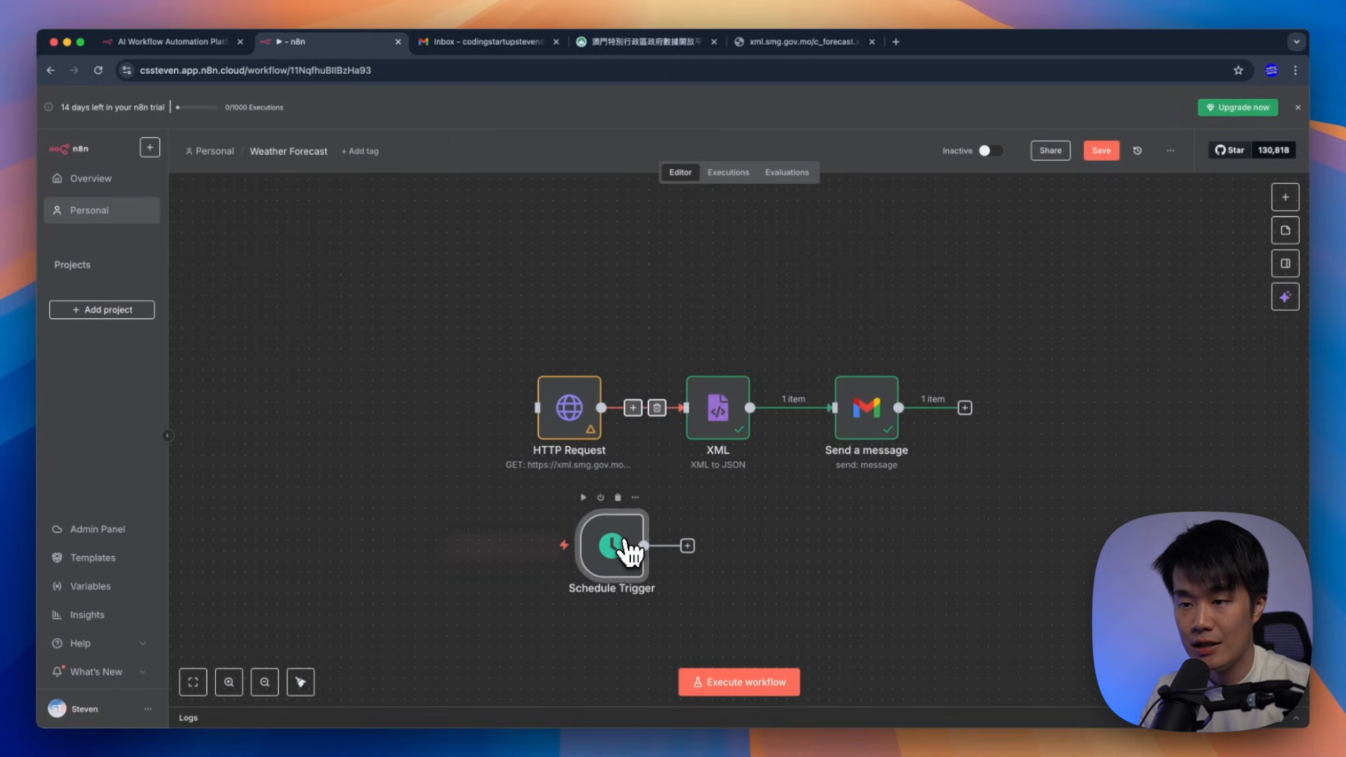
{"action": "left_click_drag", "start_coordinate": [617, 540], "coordinate": [380, 392]}
{"action": "left_click_drag", "start_coordinate": [456, 410], "coordinate": [540, 406]}
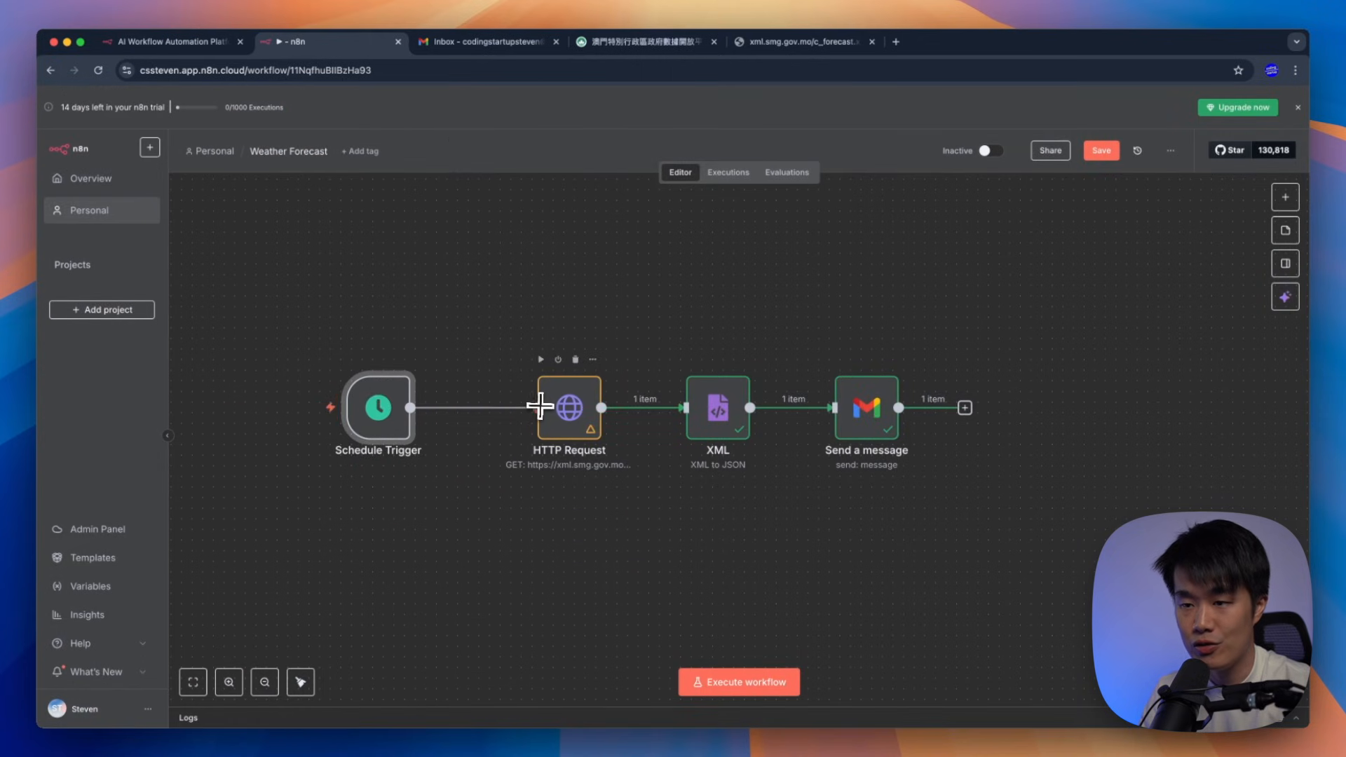
{"action": "left_click", "coordinate": [625, 340]}
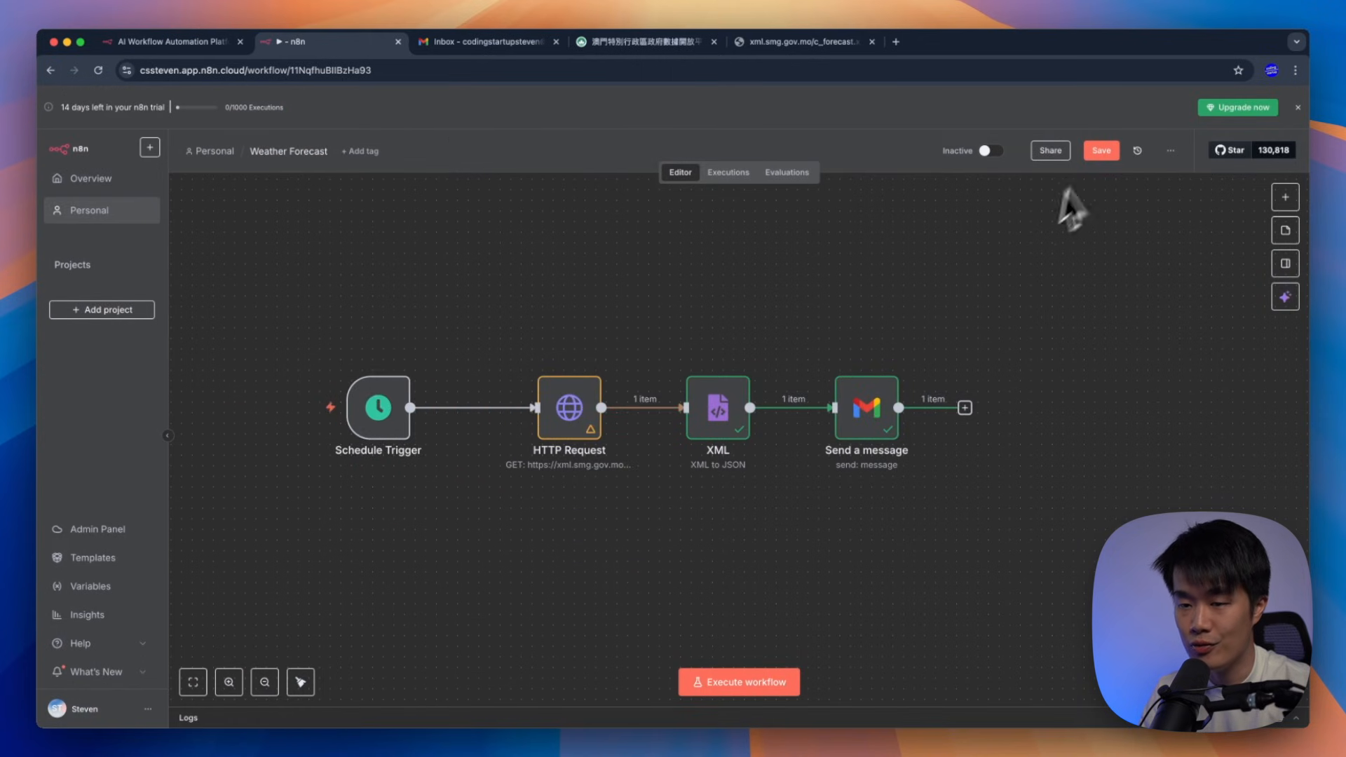
{"action": "left_click", "coordinate": [1101, 150]}
{"action": "left_click_drag", "start_coordinate": [294, 323], "coordinate": [1032, 564]}
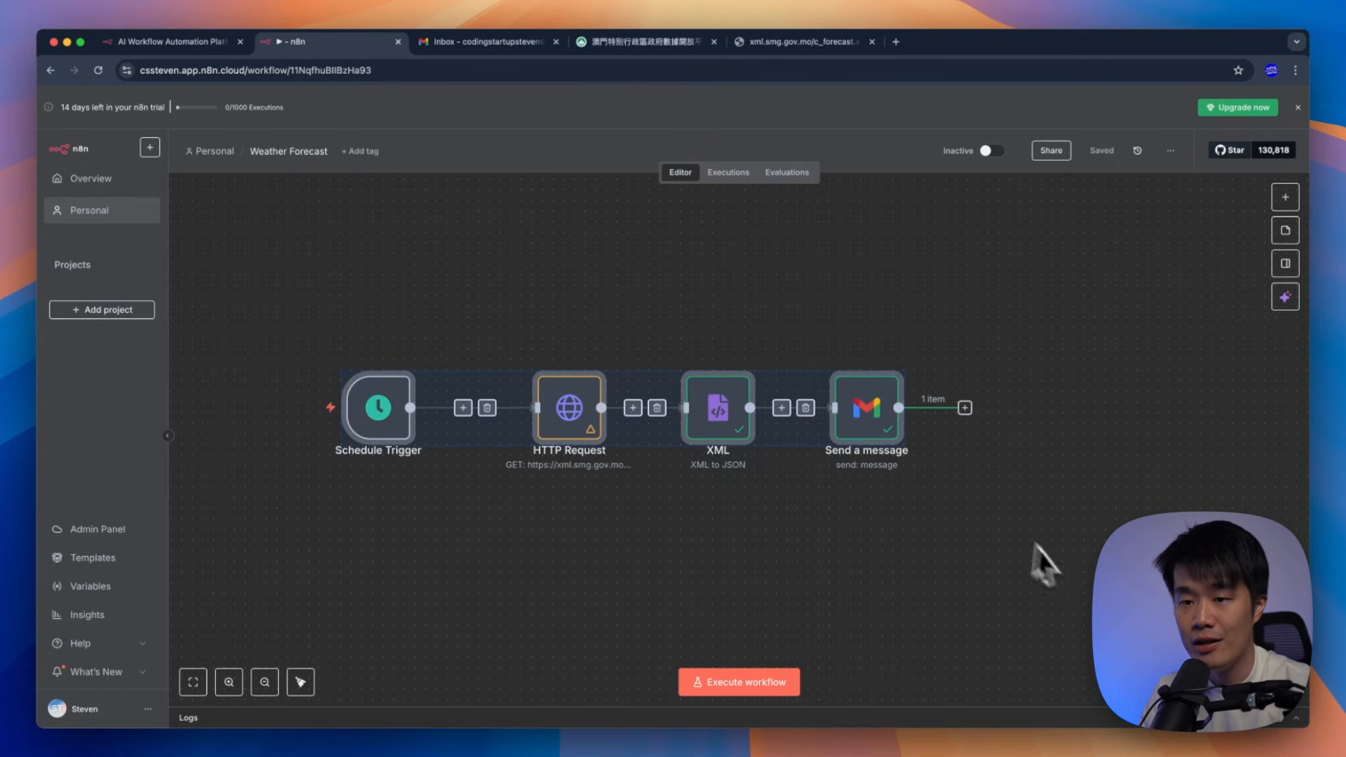
{"action": "left_click_drag", "start_coordinate": [875, 421], "coordinate": [946, 463]}
{"action": "left_click", "coordinate": [646, 376]}
{"action": "left_click_drag", "start_coordinate": [457, 430], "coordinate": [488, 430]}
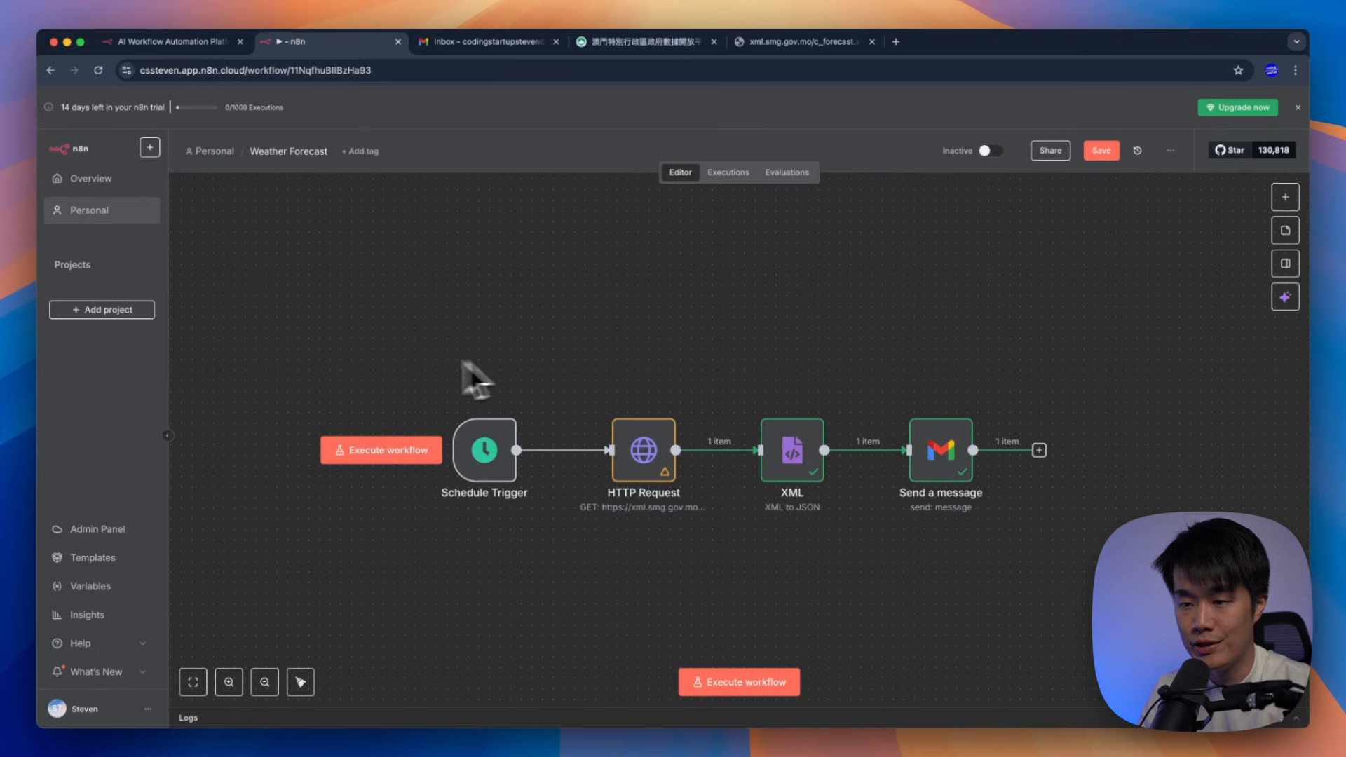
{"action": "left_click_drag", "start_coordinate": [567, 368], "coordinate": [711, 571]}
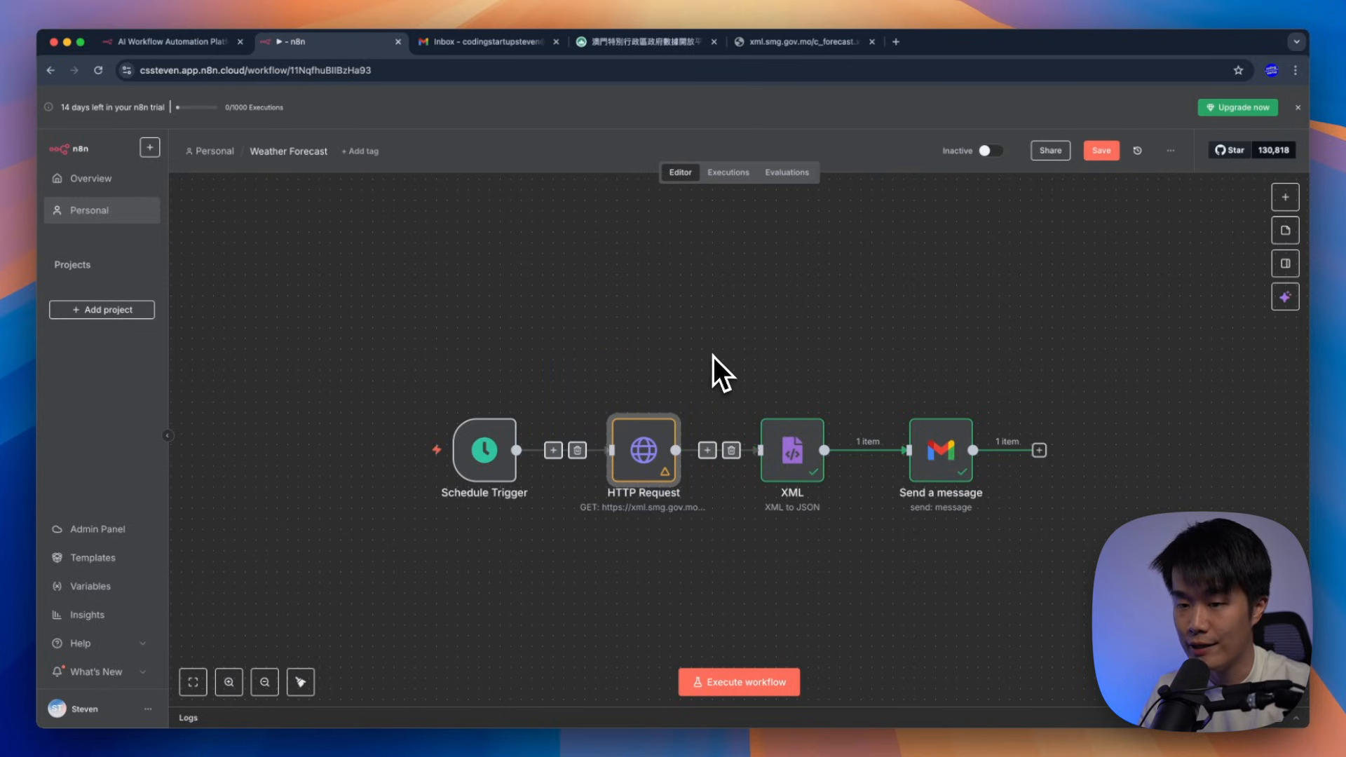
{"action": "left_click_drag", "start_coordinate": [713, 357], "coordinate": [864, 561]}
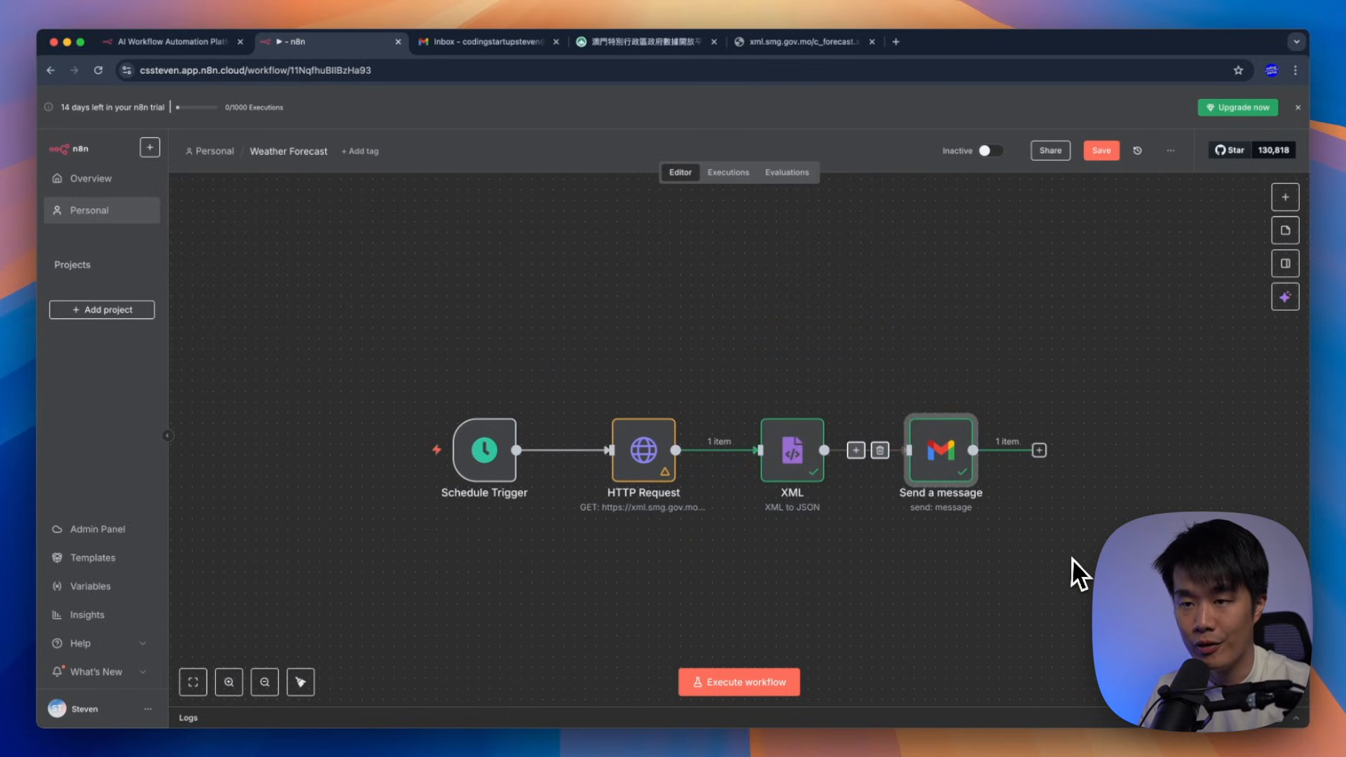
{"action": "left_click", "coordinate": [1101, 150]}
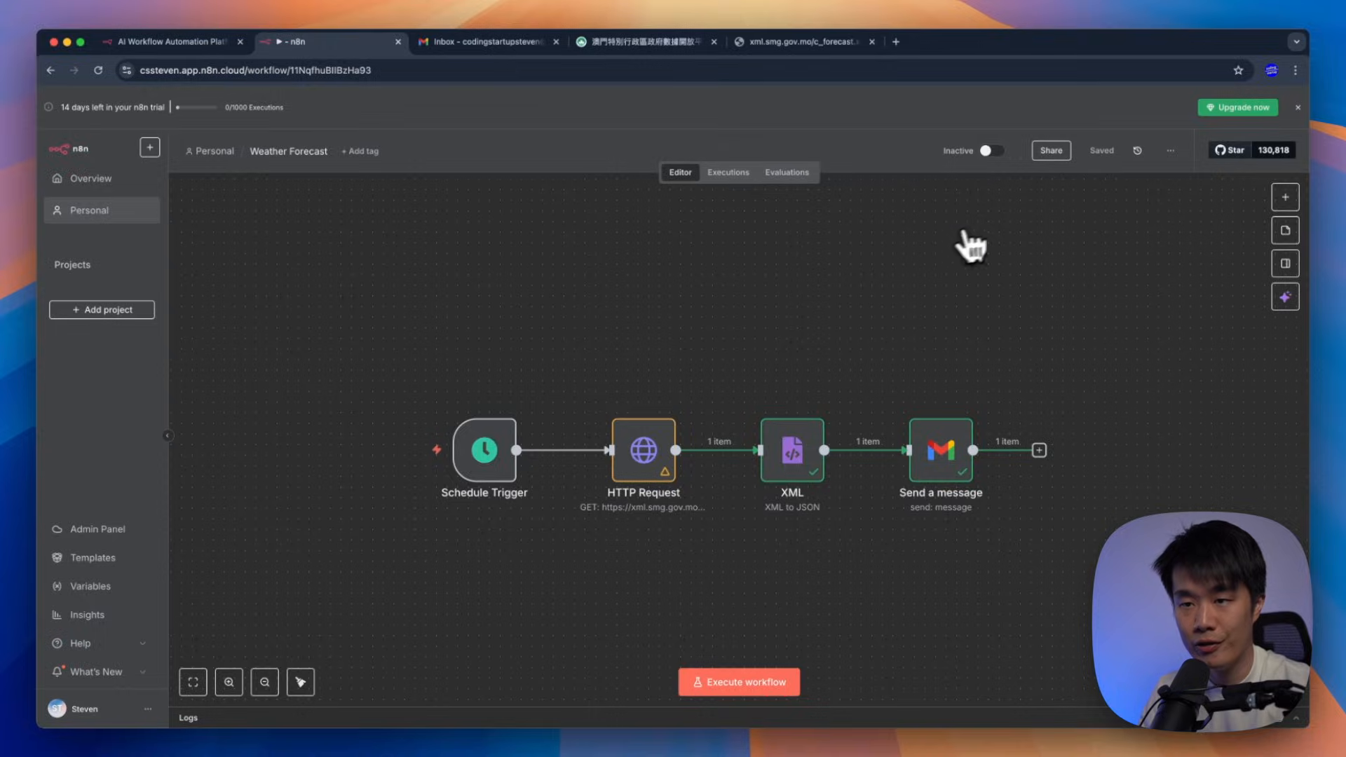
{"action": "left_click", "coordinate": [97, 71]}
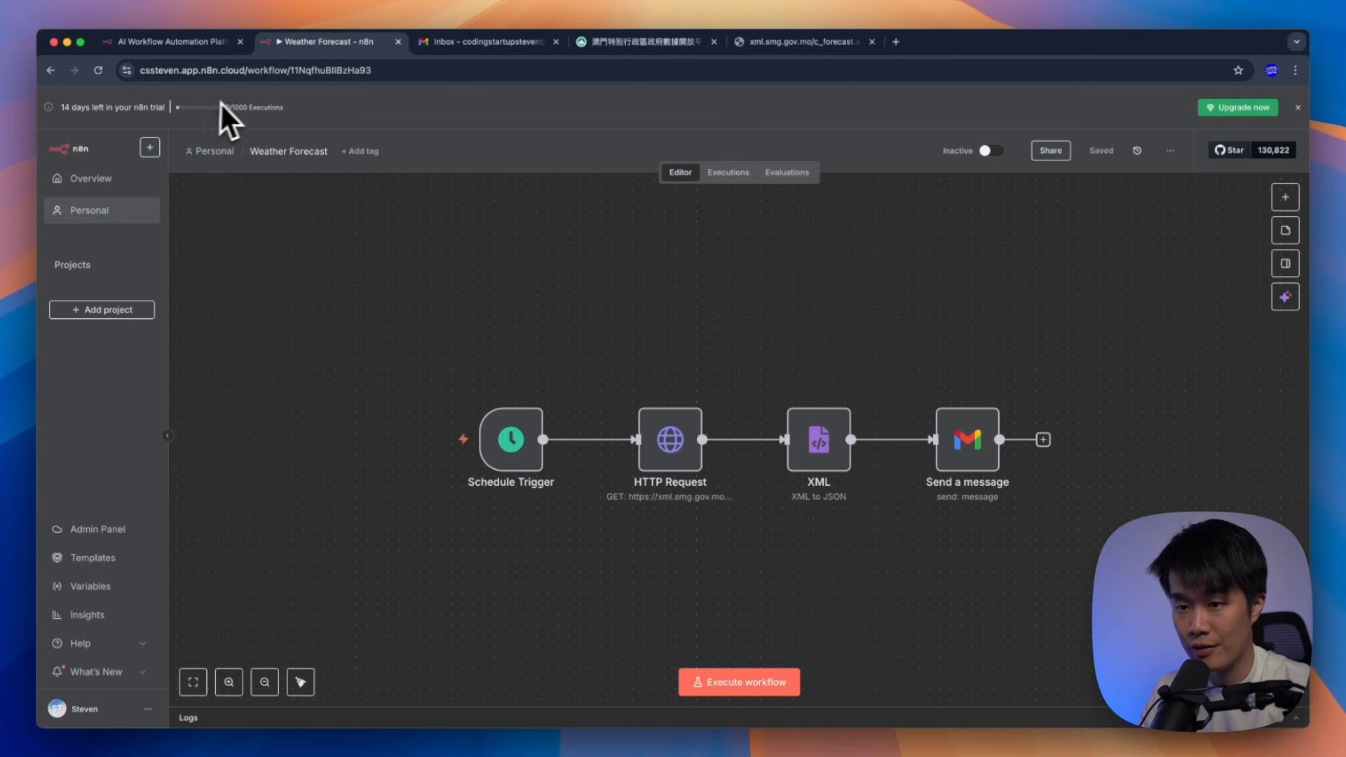
{"action": "left_click_drag", "start_coordinate": [226, 107], "coordinate": [284, 108]}
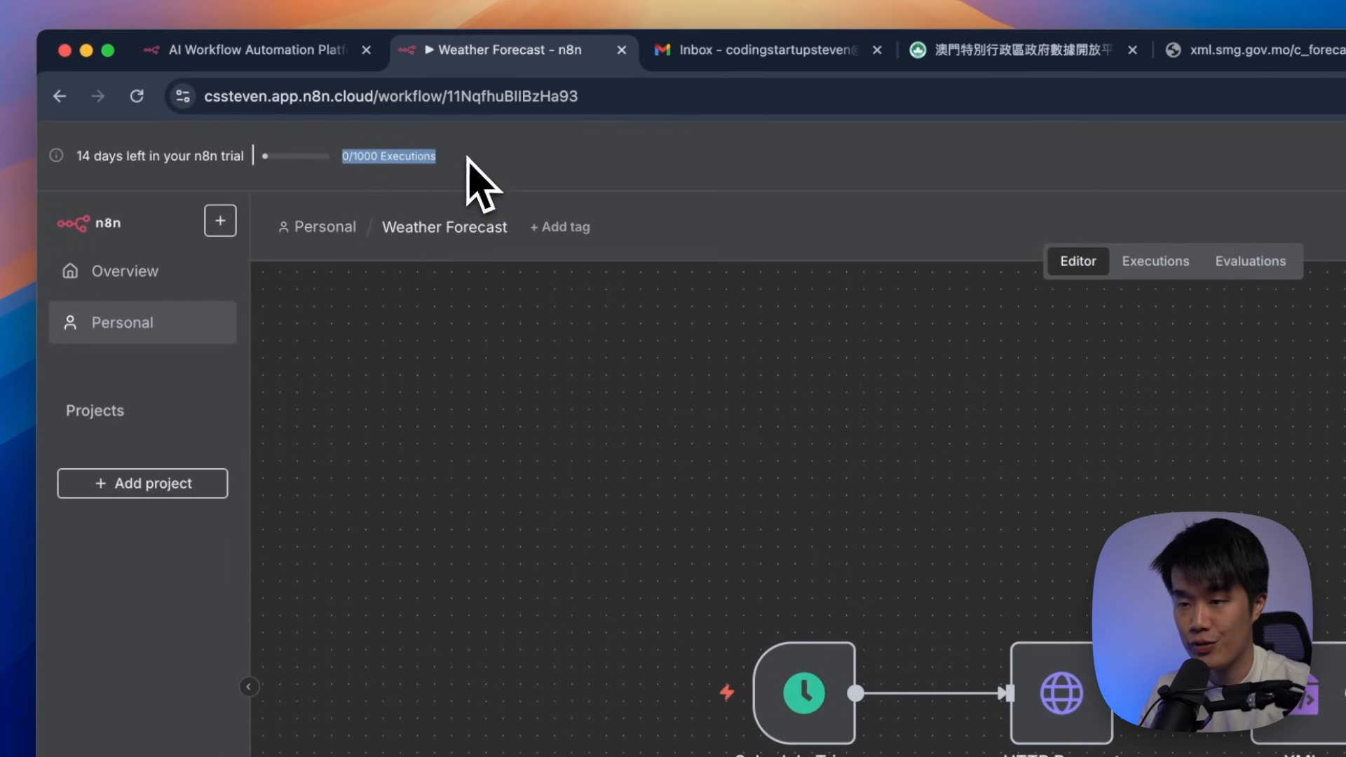
{"action": "left_click_drag", "start_coordinate": [382, 347], "coordinate": [1067, 542]}
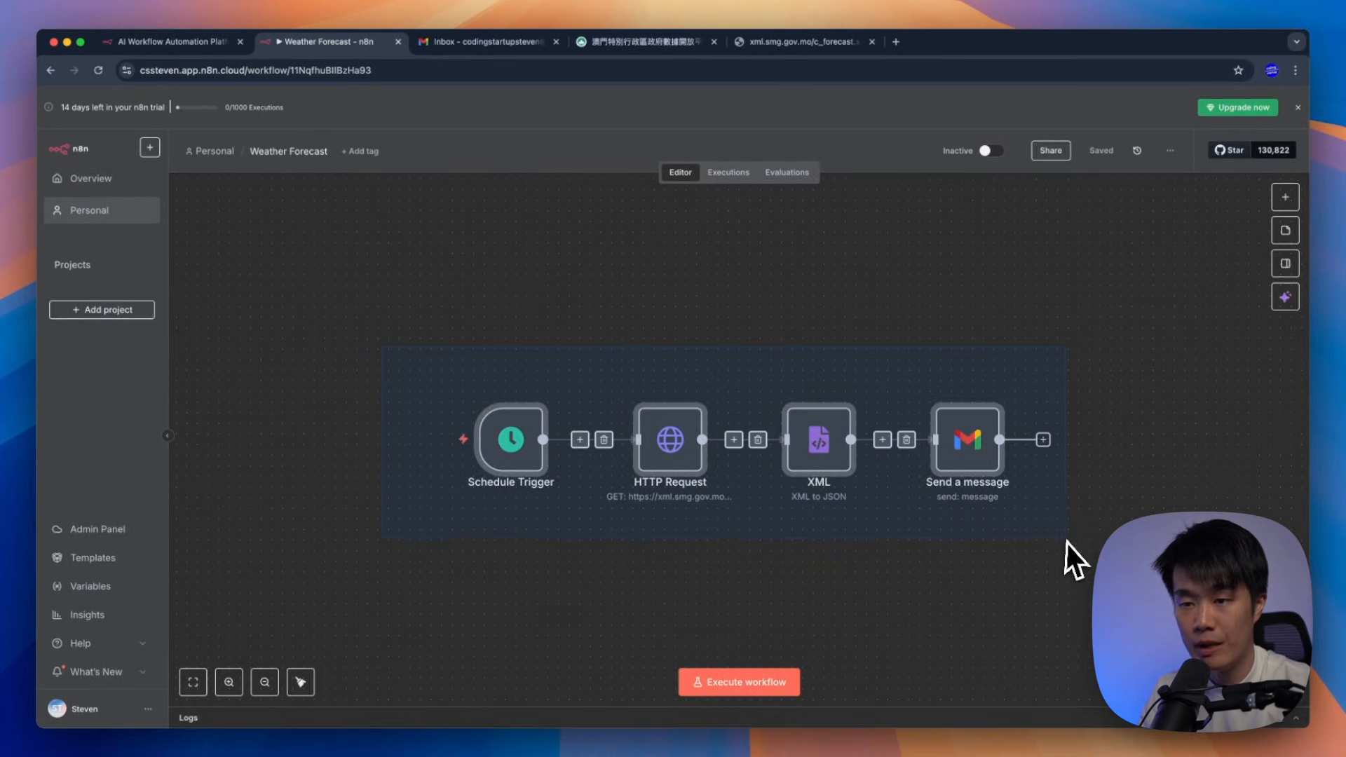
{"action": "left_click", "coordinate": [1051, 579]}
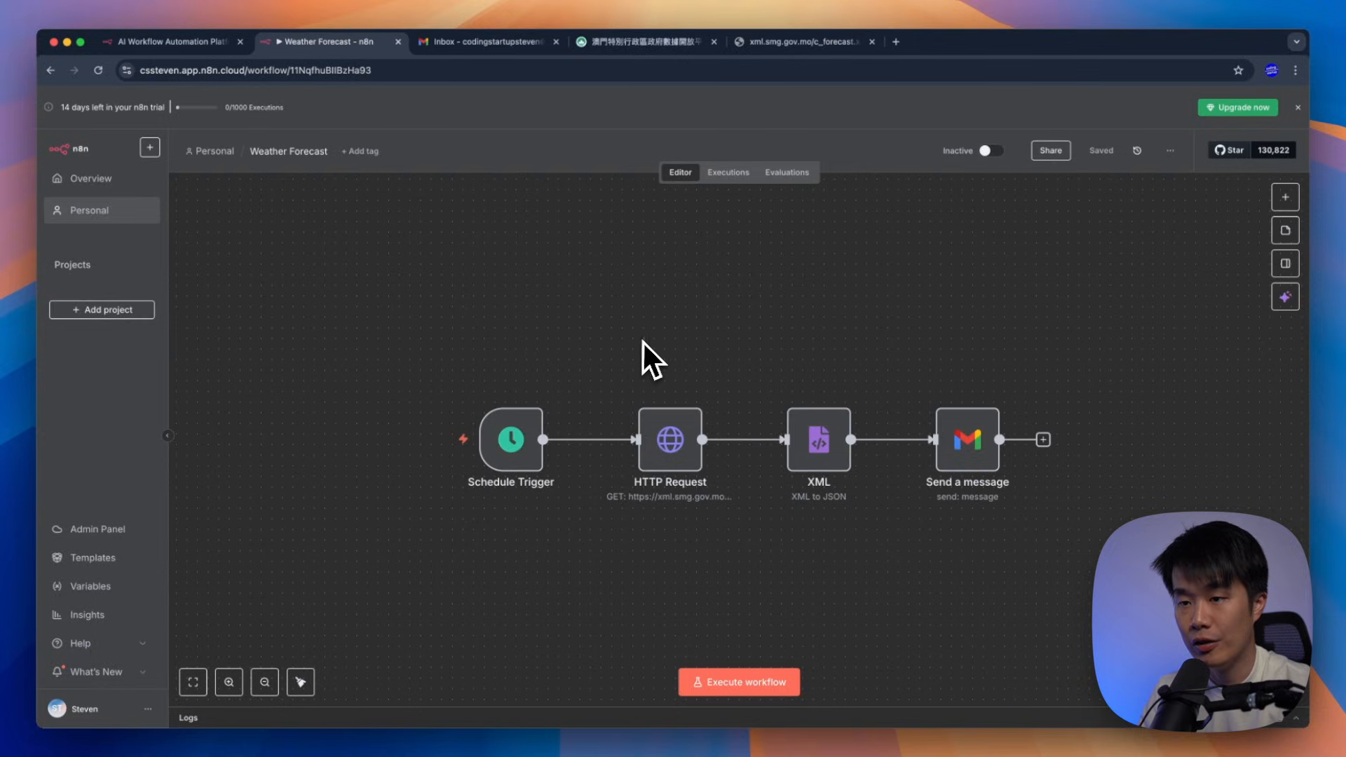
Switch the workflow from Inactive to Active, then dismiss the activation notice and Production Checklist
{"action": "left_click", "coordinate": [991, 152]}
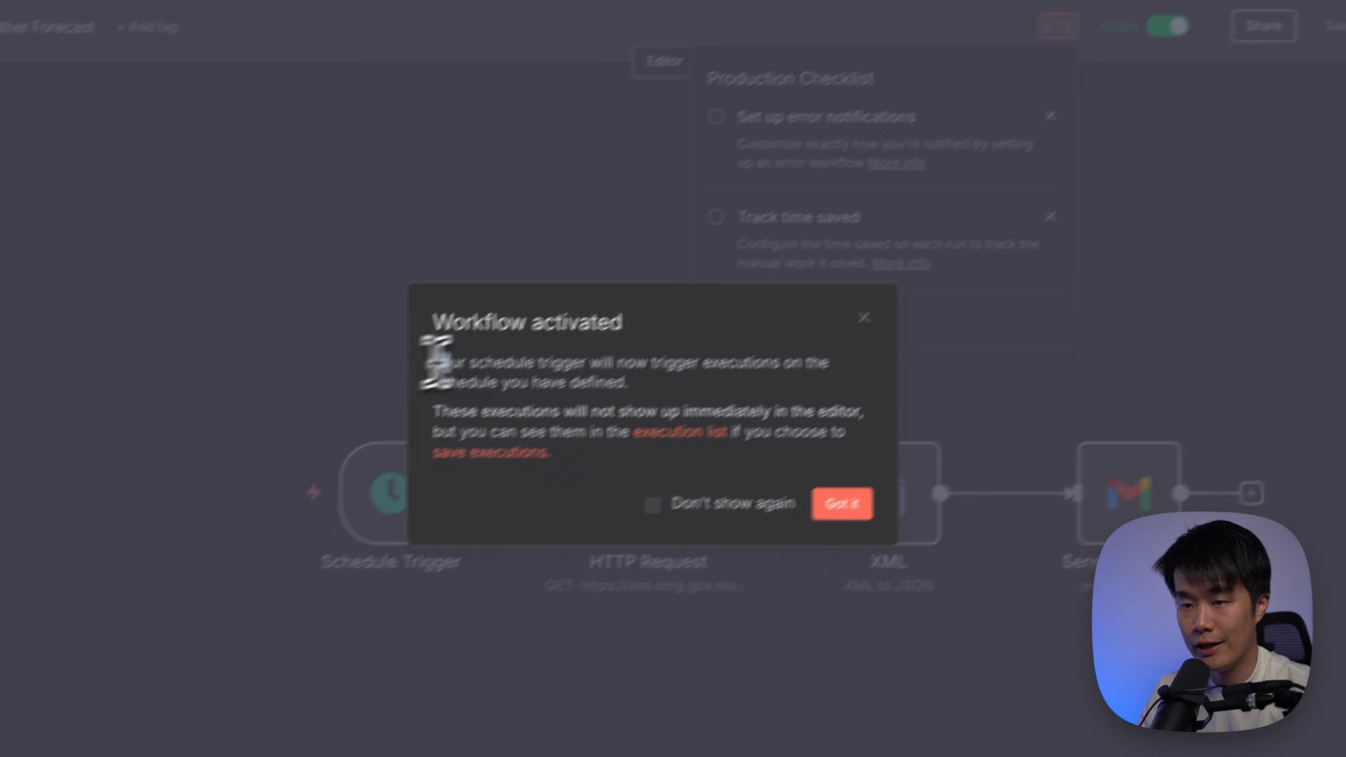
{"action": "left_click_drag", "start_coordinate": [60, 561], "coordinate": [273, 581]}
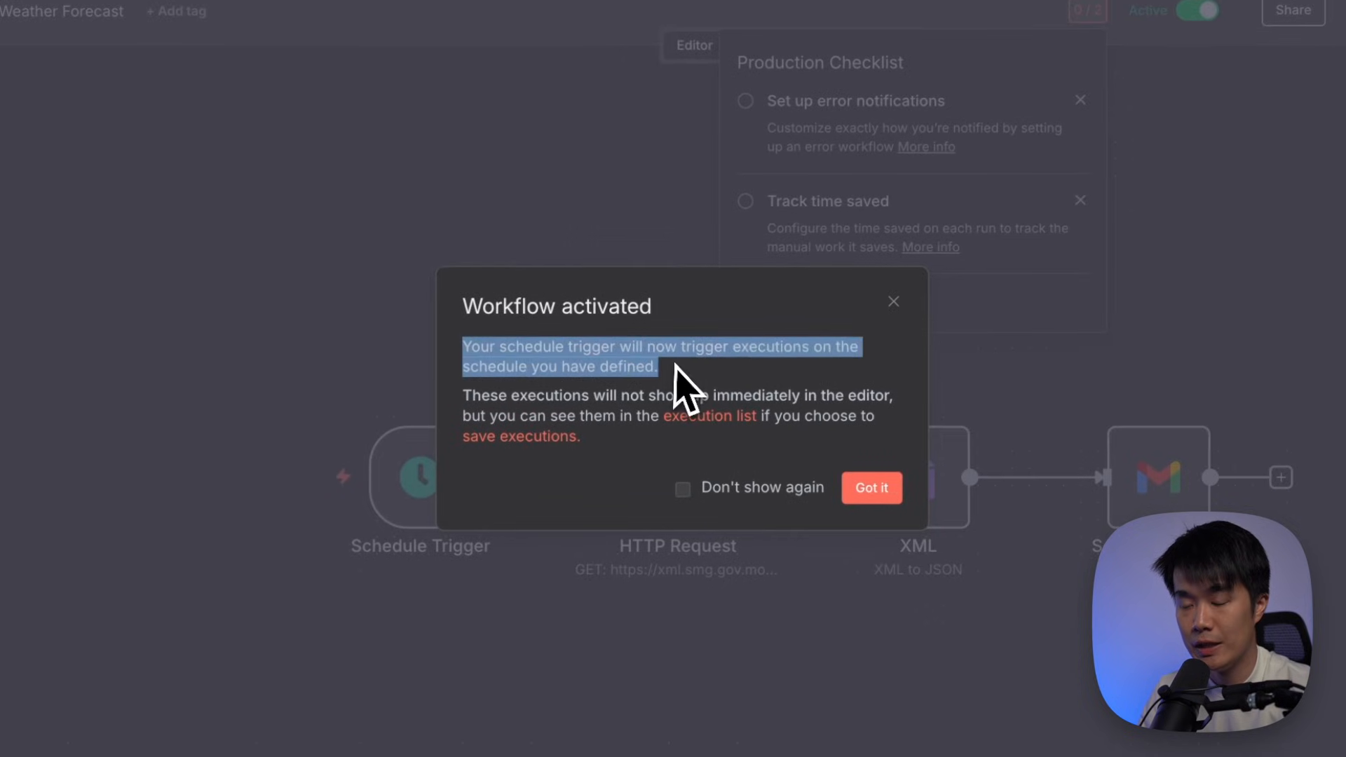
{"action": "left_click", "coordinate": [678, 365]}
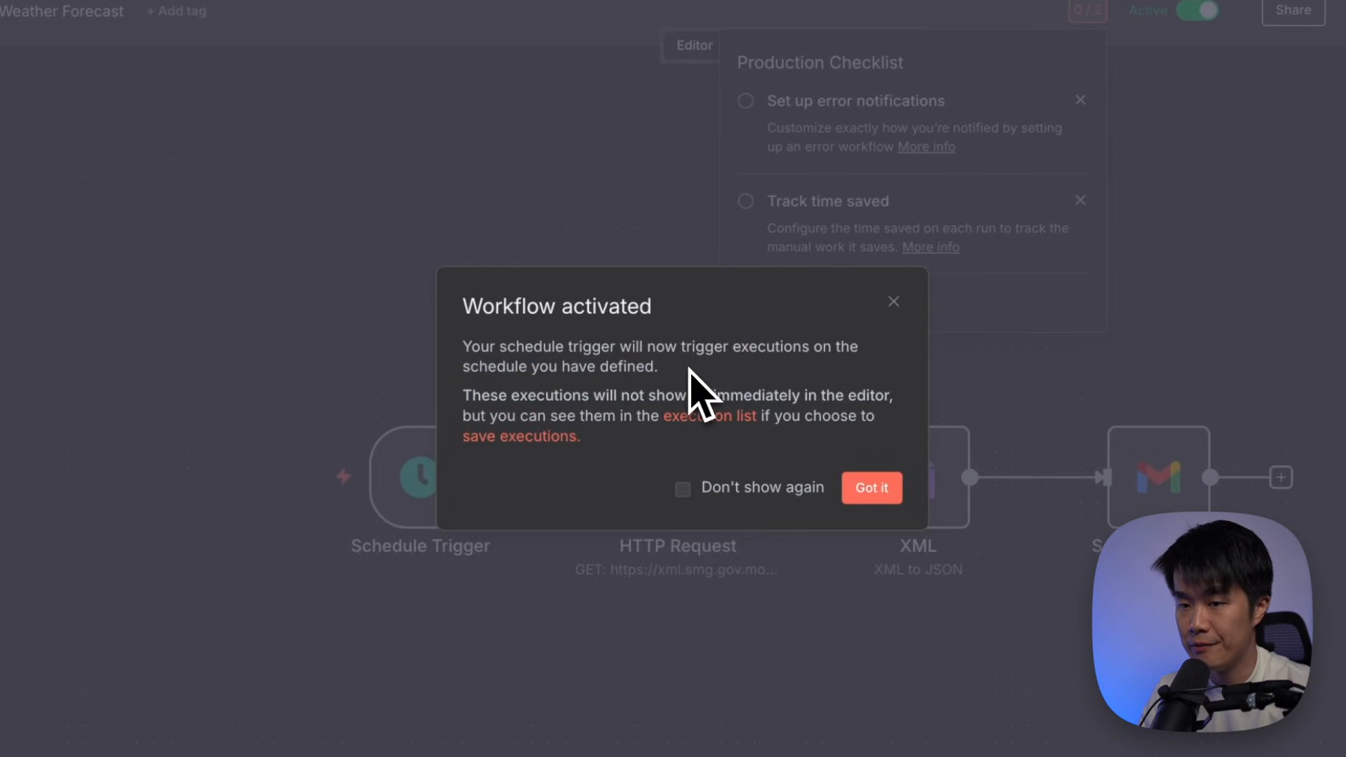
{"action": "left_click_drag", "start_coordinate": [691, 370], "coordinate": [484, 350]}
{"action": "left_click", "coordinate": [550, 349]}
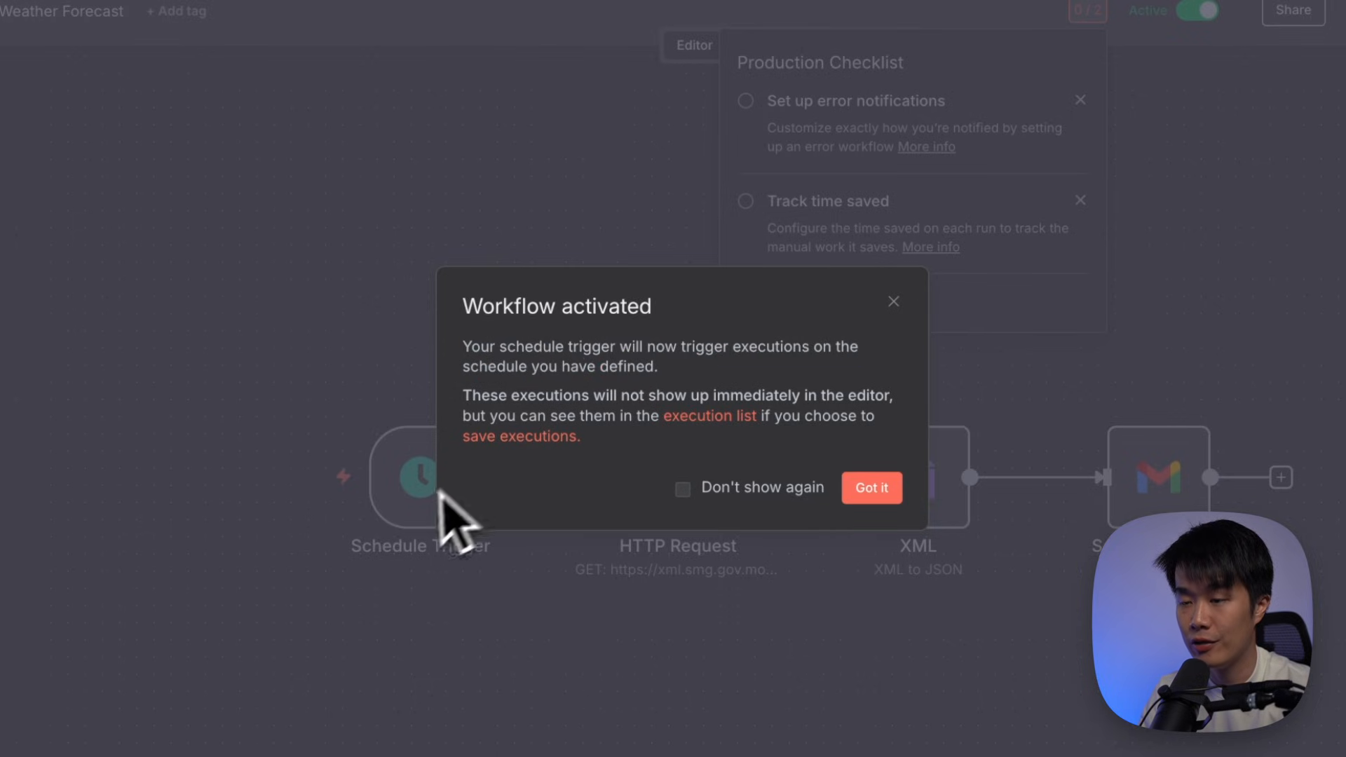
{"action": "left_click", "coordinate": [867, 495]}
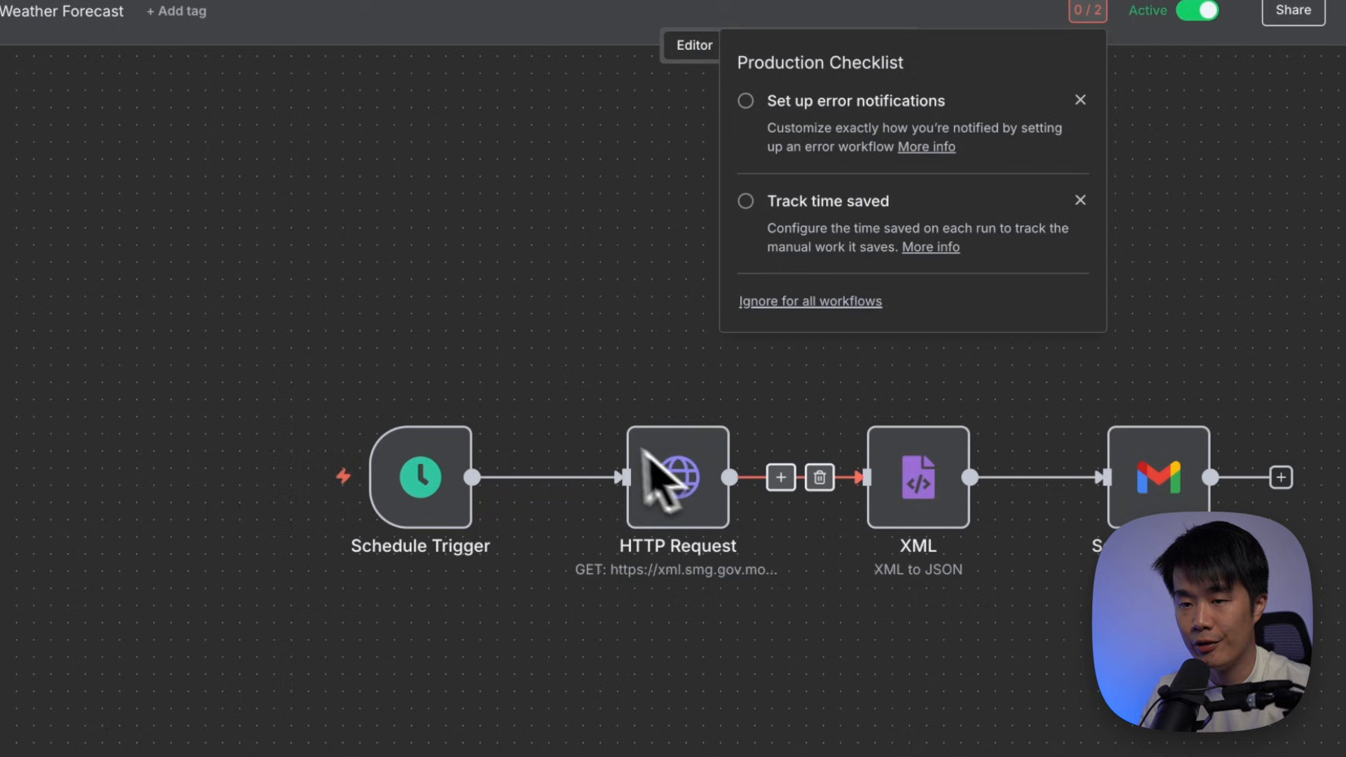
{"action": "left_click", "coordinate": [576, 335]}
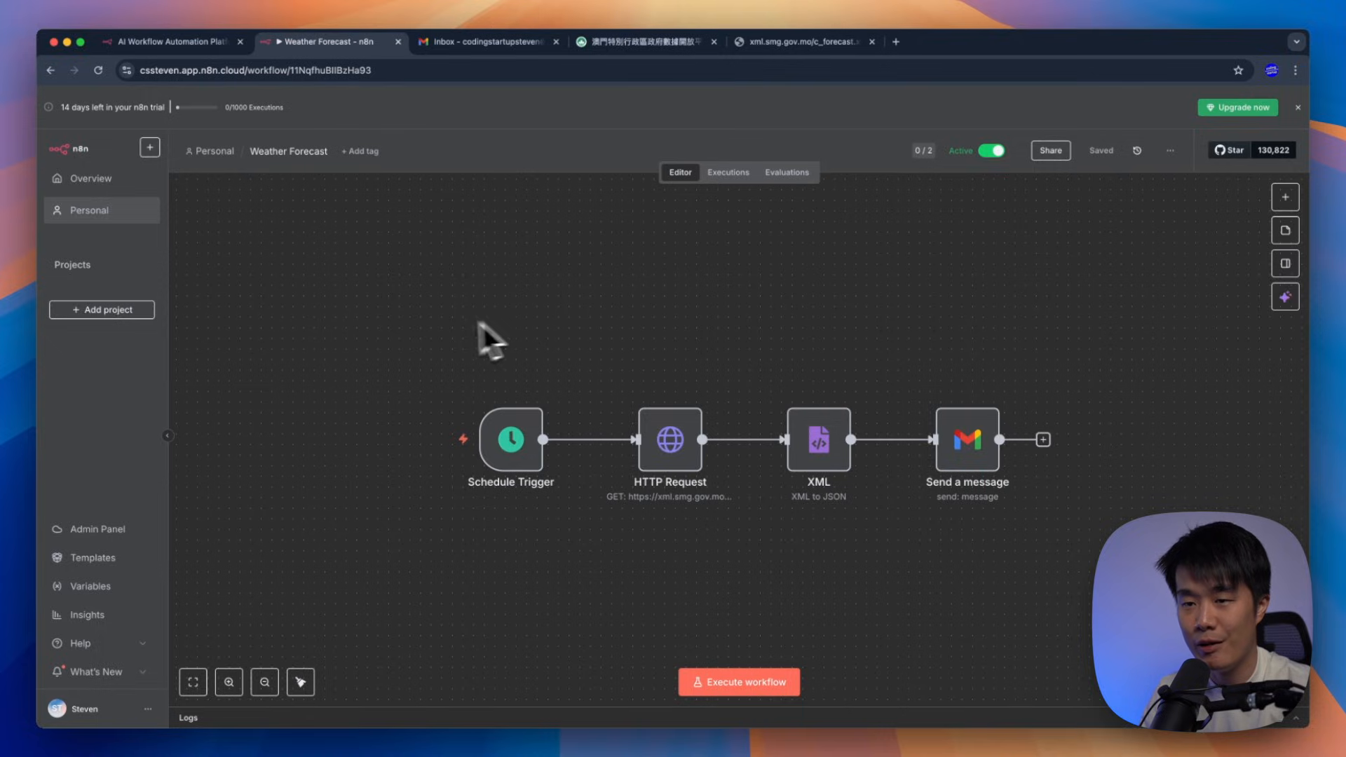
From Overview, view Credentials, then list Executions showing run 12 at 17:30:42
{"action": "left_click", "coordinate": [116, 189]}
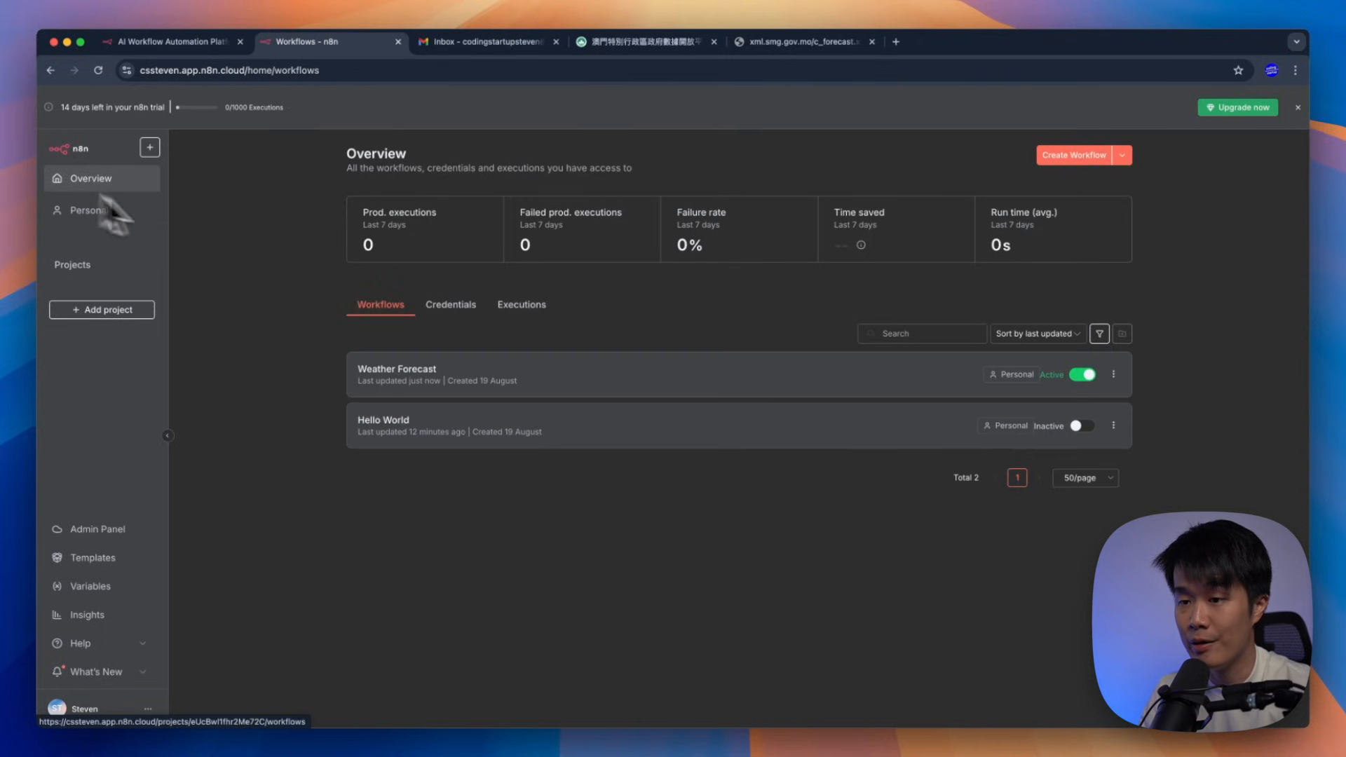
{"action": "left_click", "coordinate": [444, 311]}
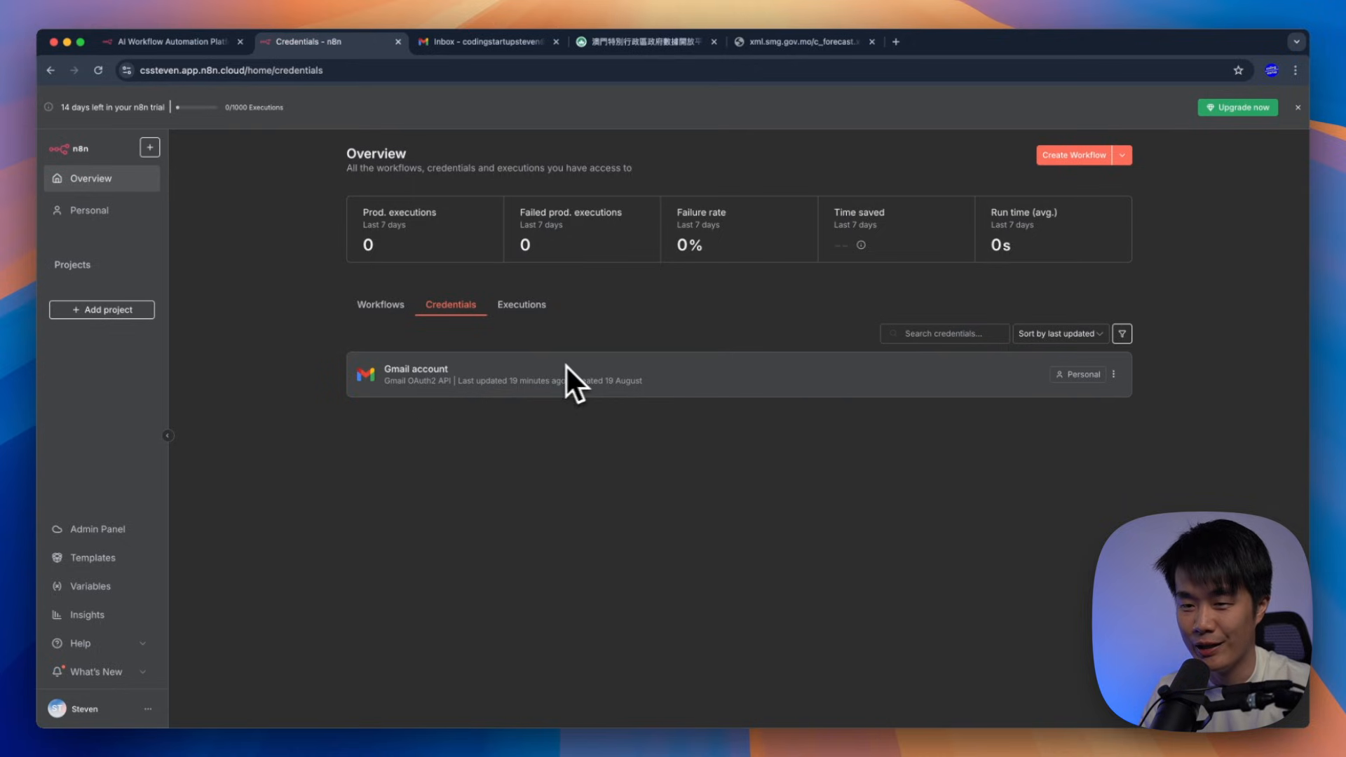
{"action": "left_click", "coordinate": [535, 324]}
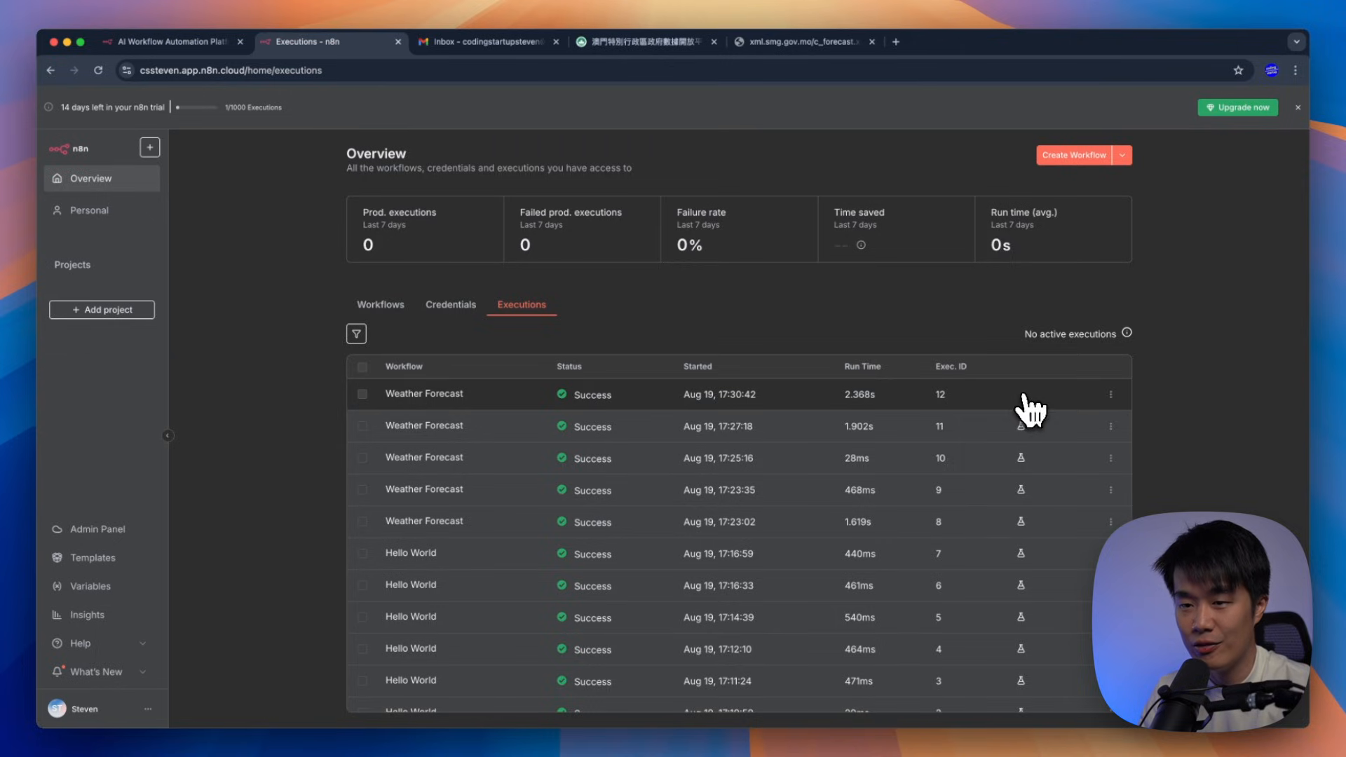
Open the top Weather Forecast execution, #12, which succeeded in 2.368s
{"action": "left_click", "coordinate": [335, 115]}
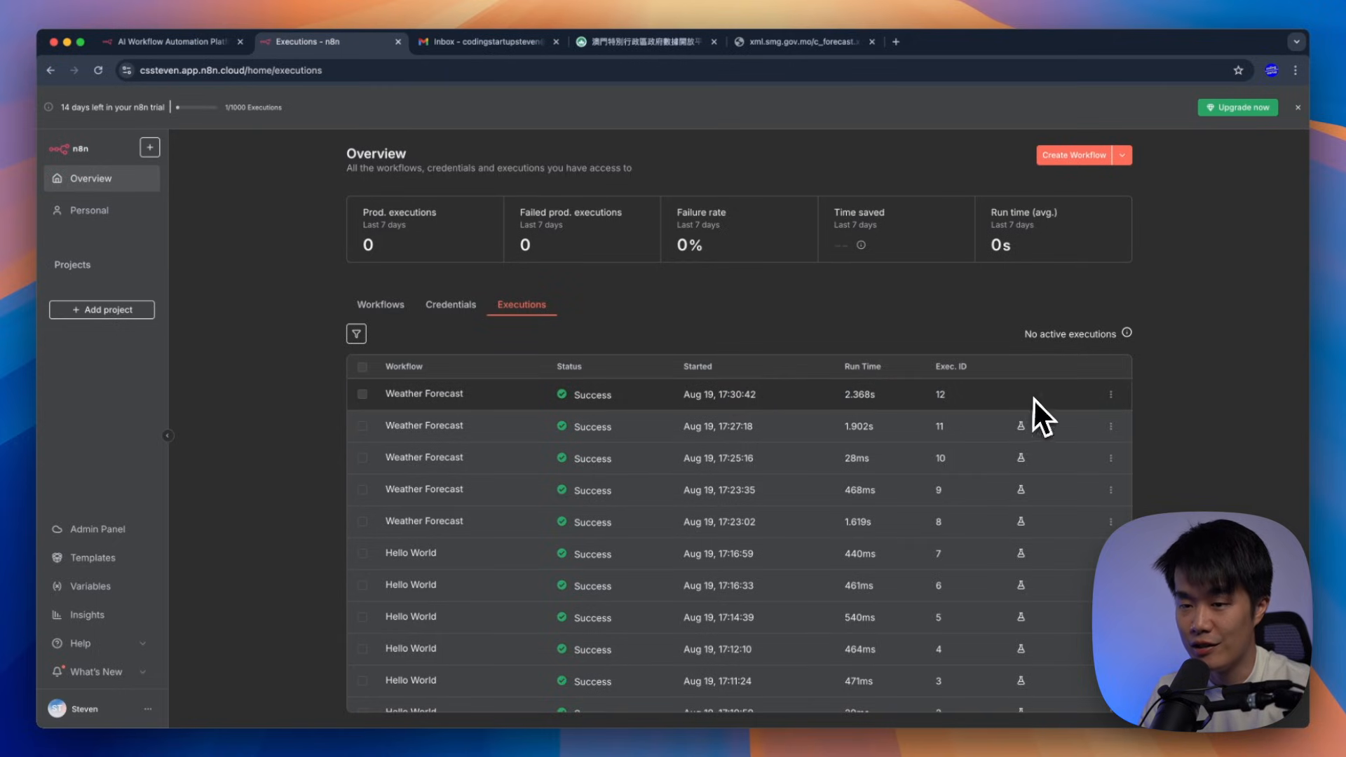
{"action": "left_click", "coordinate": [909, 401]}
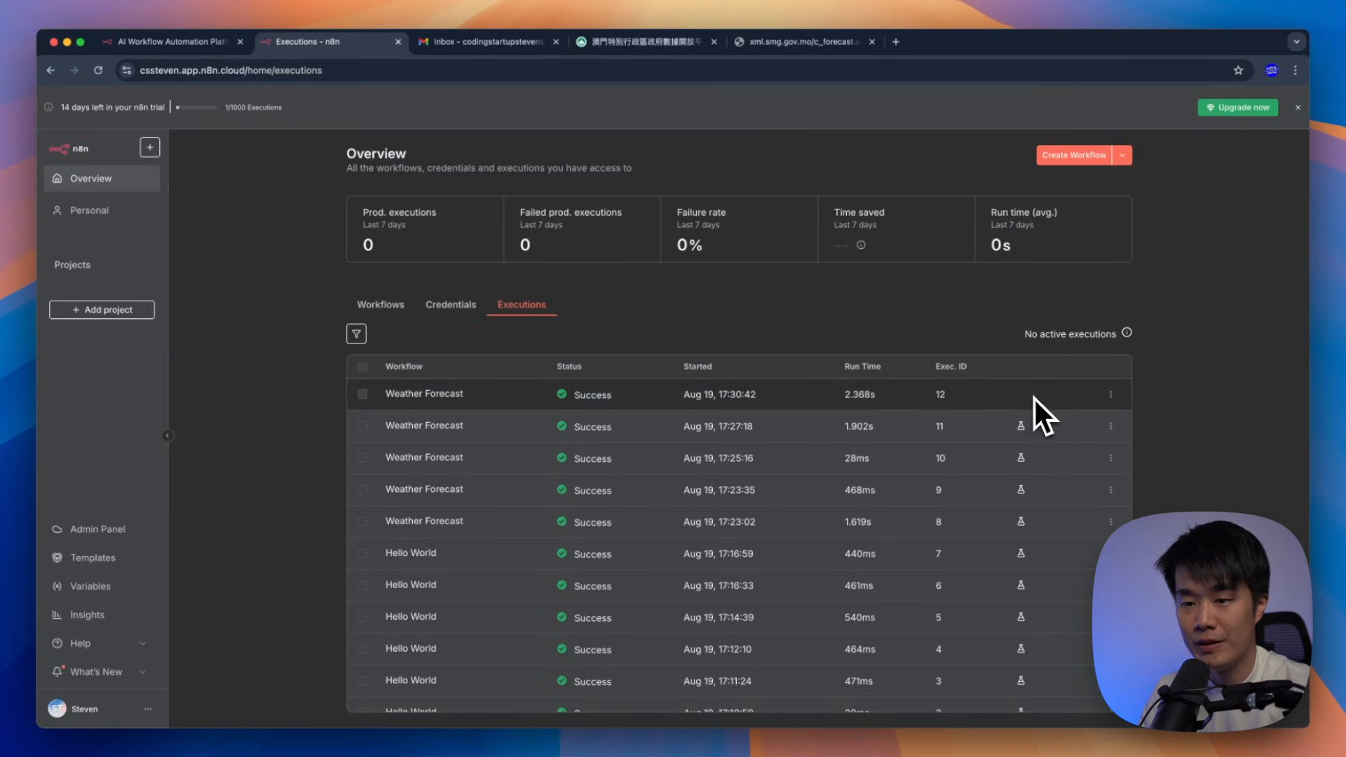
{"action": "left_click", "coordinate": [505, 407]}
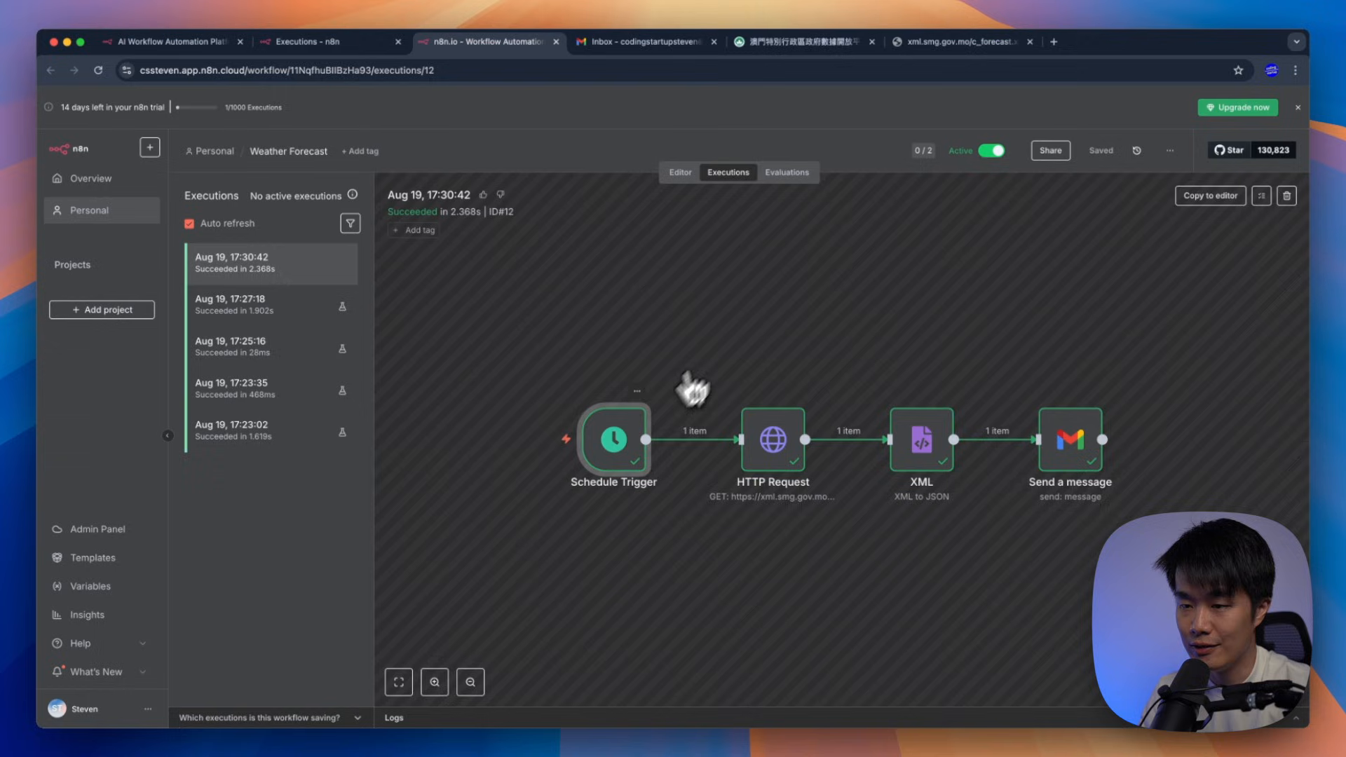
Inspect the HTTP Request, XML and Send a message nodes' run data, then return to Overview
{"action": "double_click", "coordinate": [777, 449]}
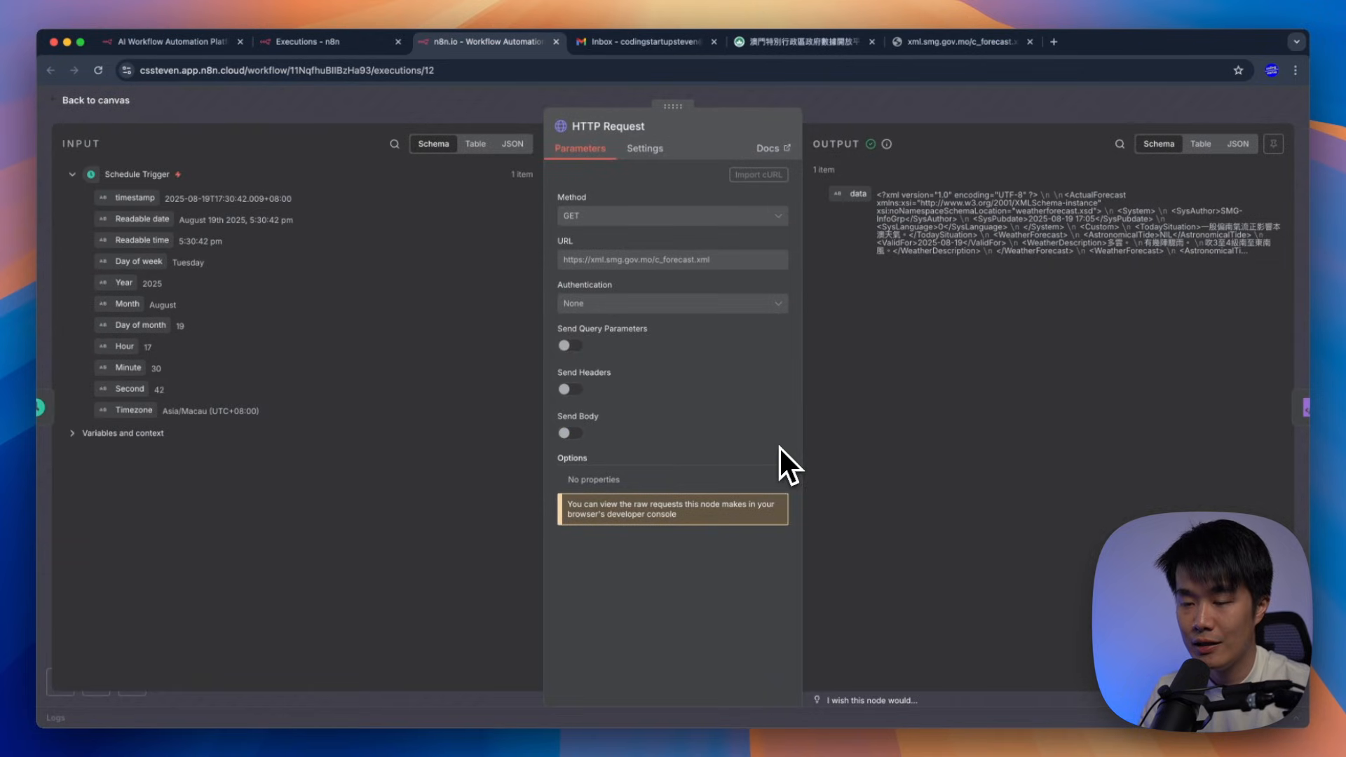
{"action": "left_click", "coordinate": [965, 104]}
{"action": "double_click", "coordinate": [927, 466]}
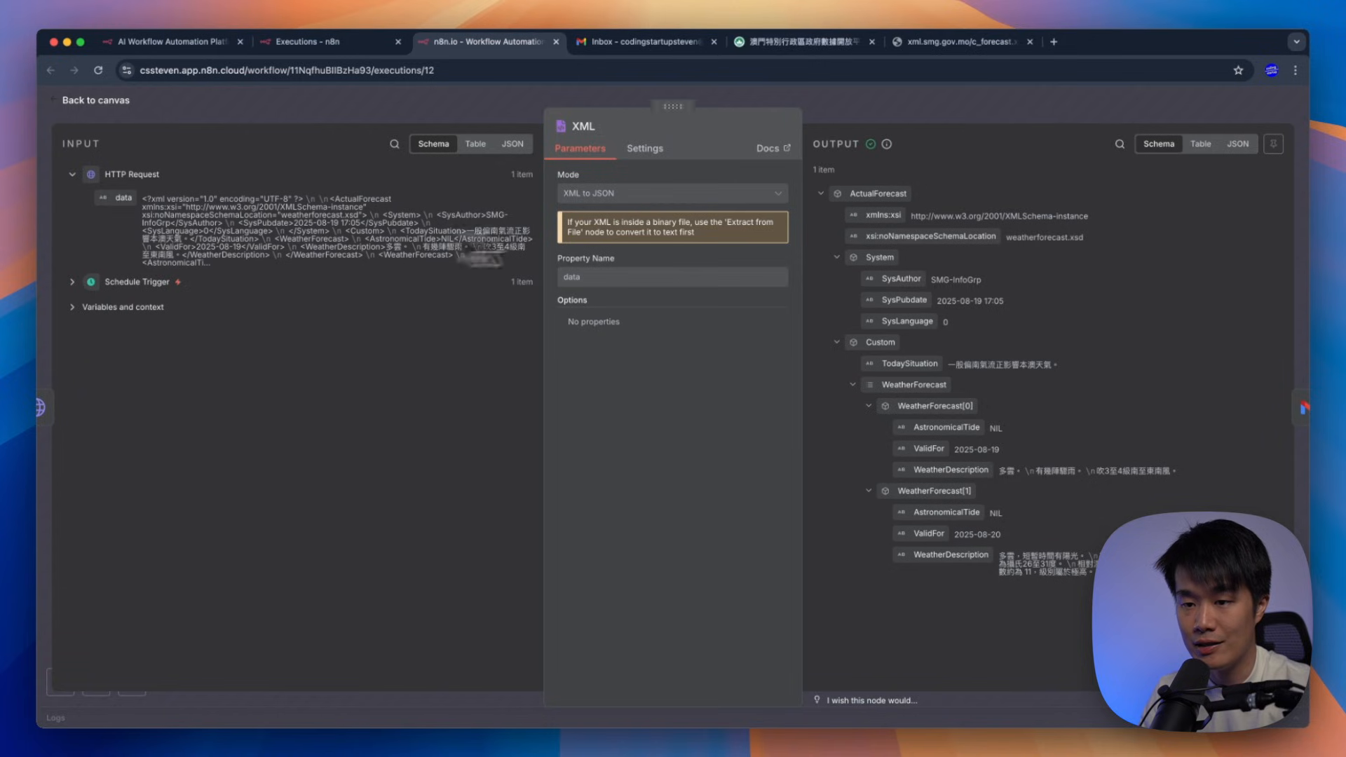
{"action": "left_click_drag", "start_coordinate": [981, 205], "coordinate": [1107, 530]}
{"action": "left_click", "coordinate": [1107, 531]}
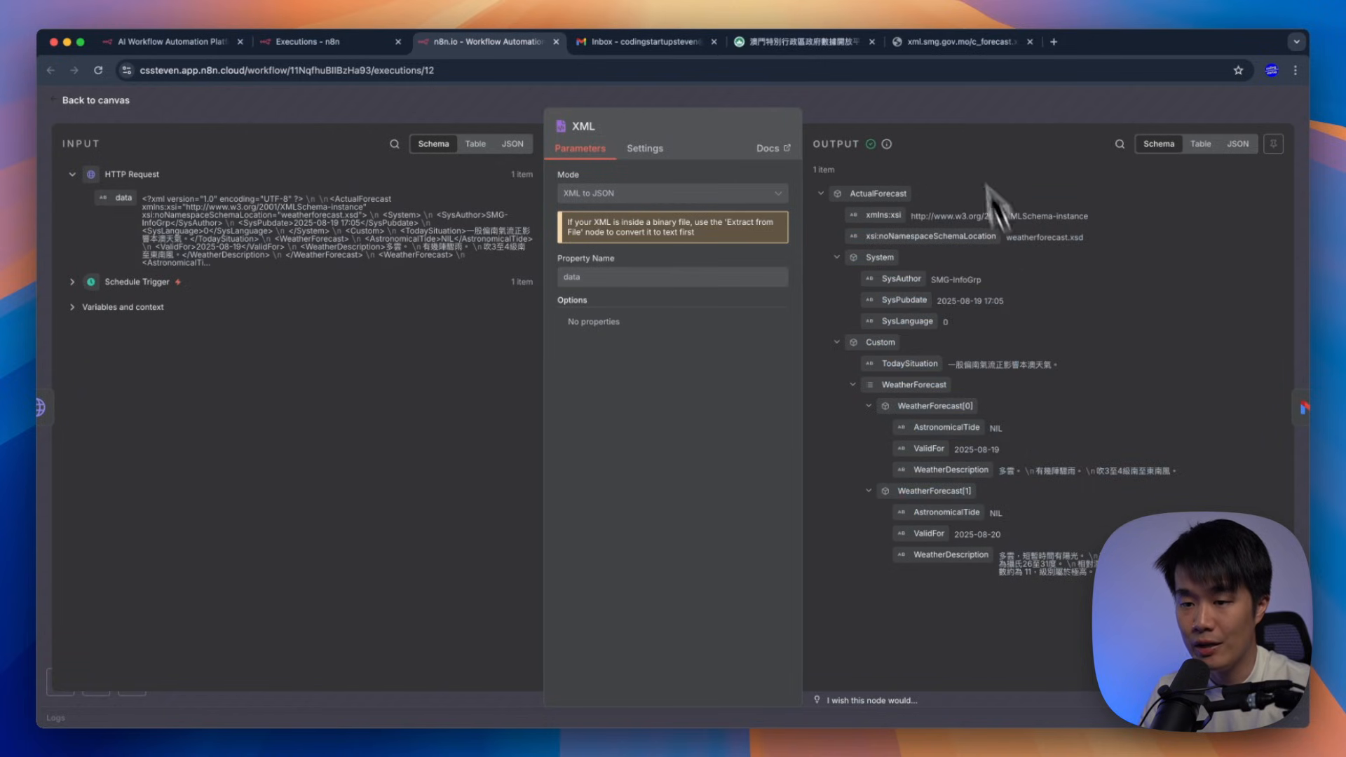
{"action": "left_click", "coordinate": [954, 106]}
{"action": "double_click", "coordinate": [1070, 444]}
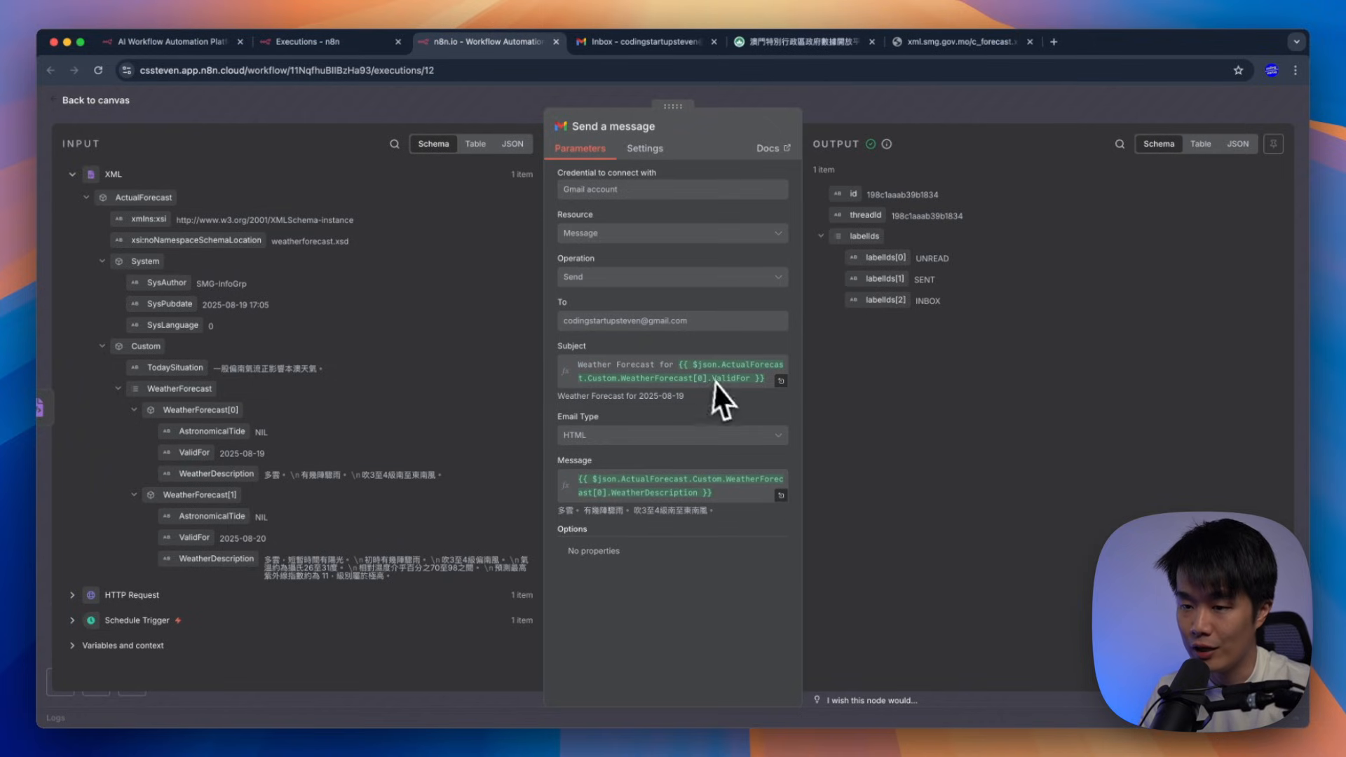
{"action": "left_click", "coordinate": [583, 514]}
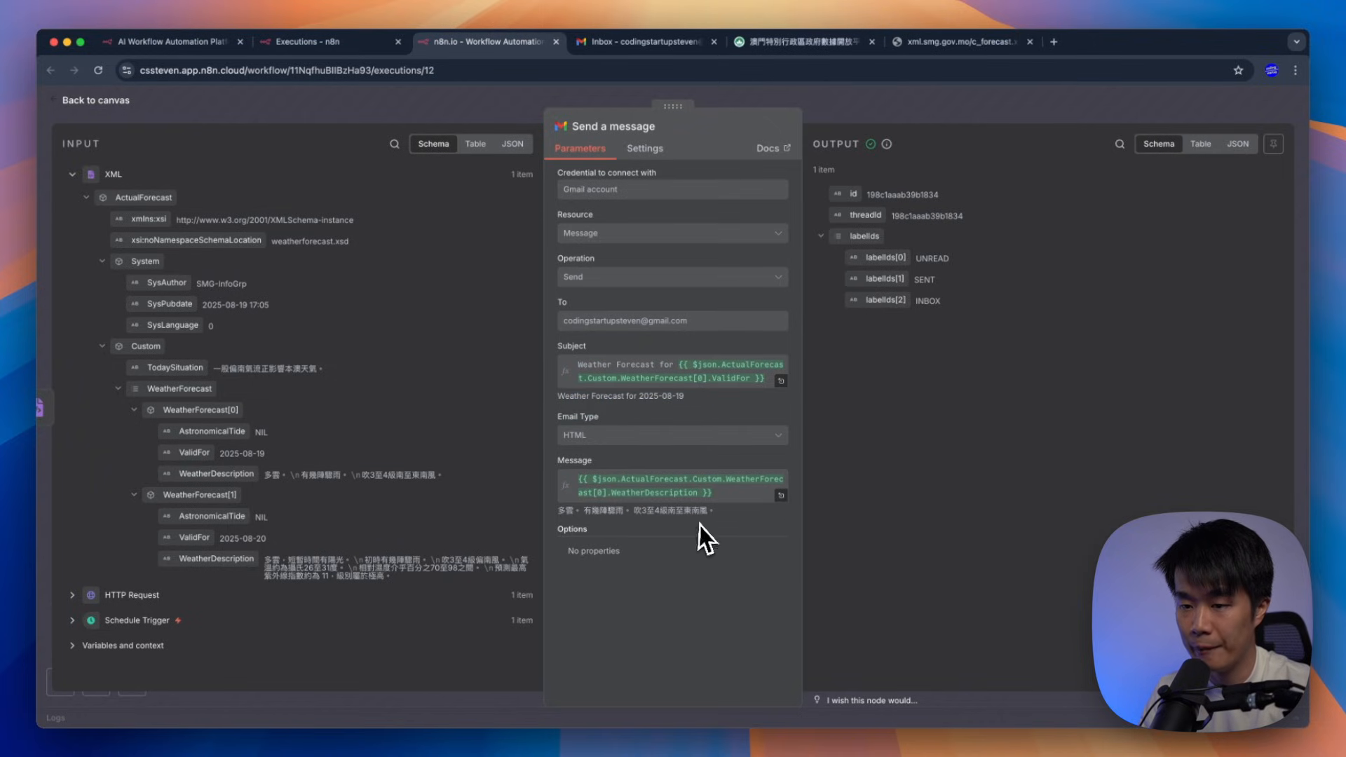
{"action": "left_click", "coordinate": [708, 521]}
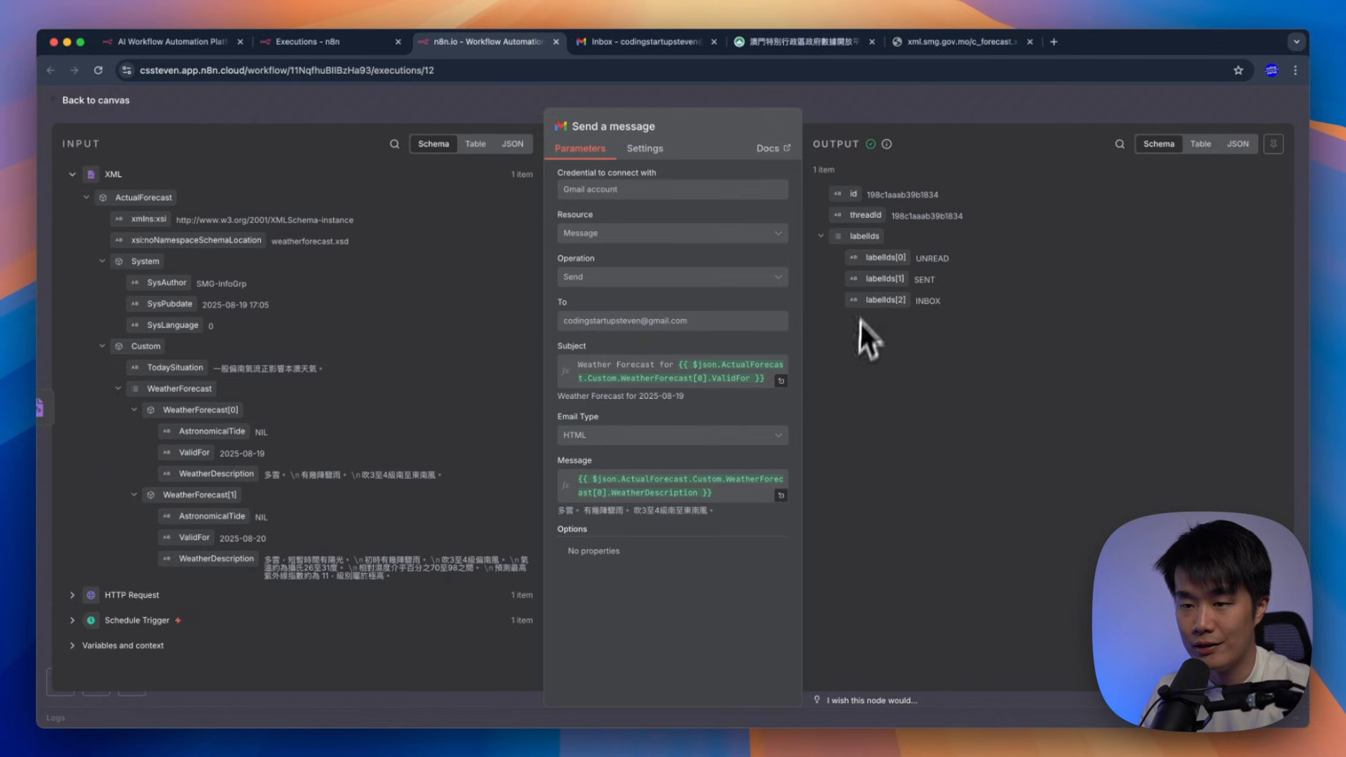
{"action": "key", "text": "Escape"}
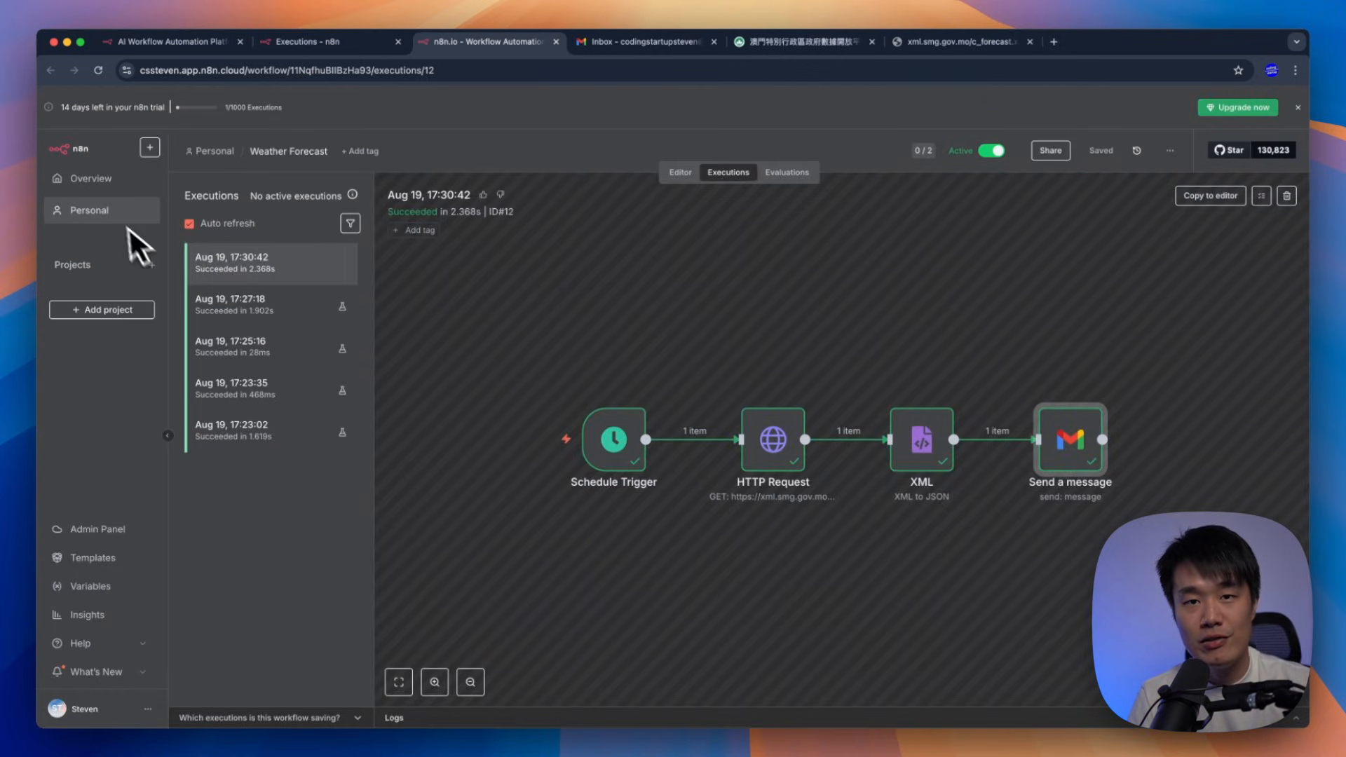
{"action": "left_click", "coordinate": [114, 193]}
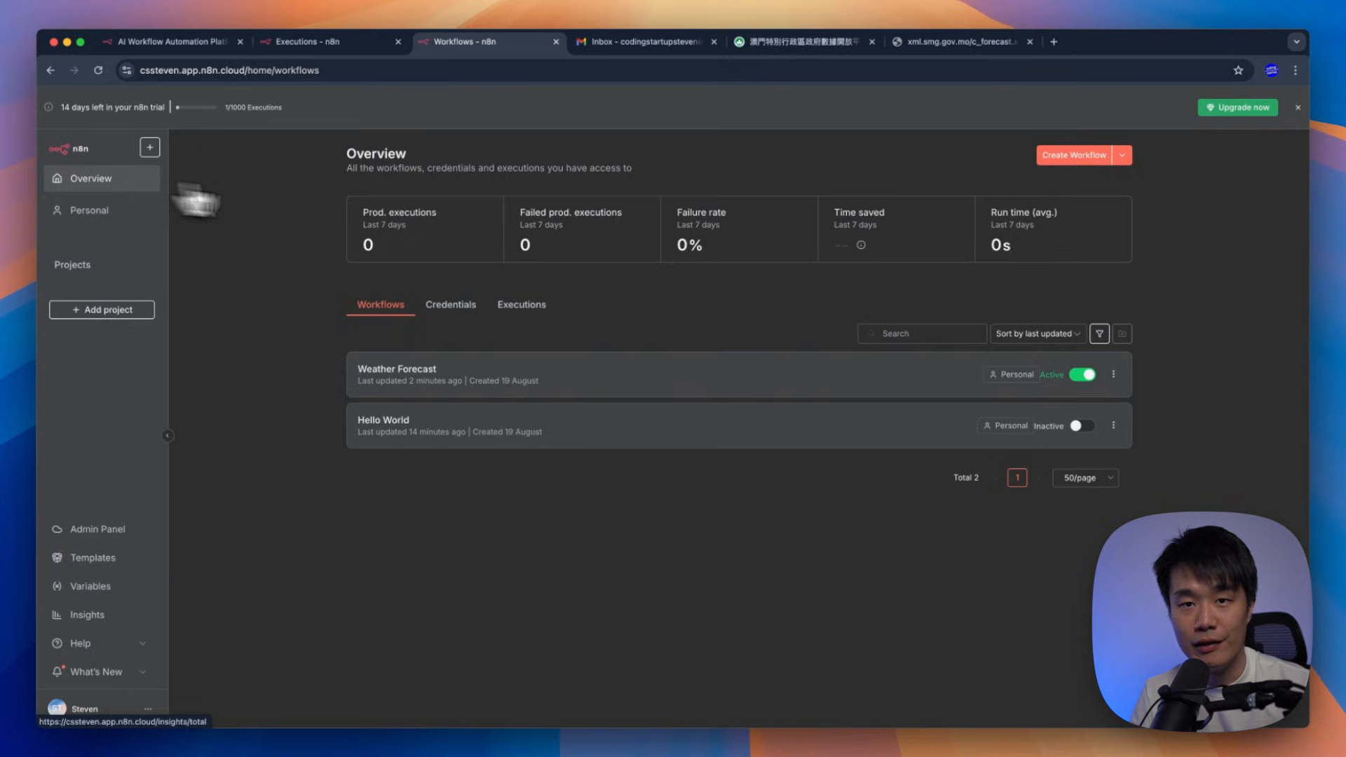